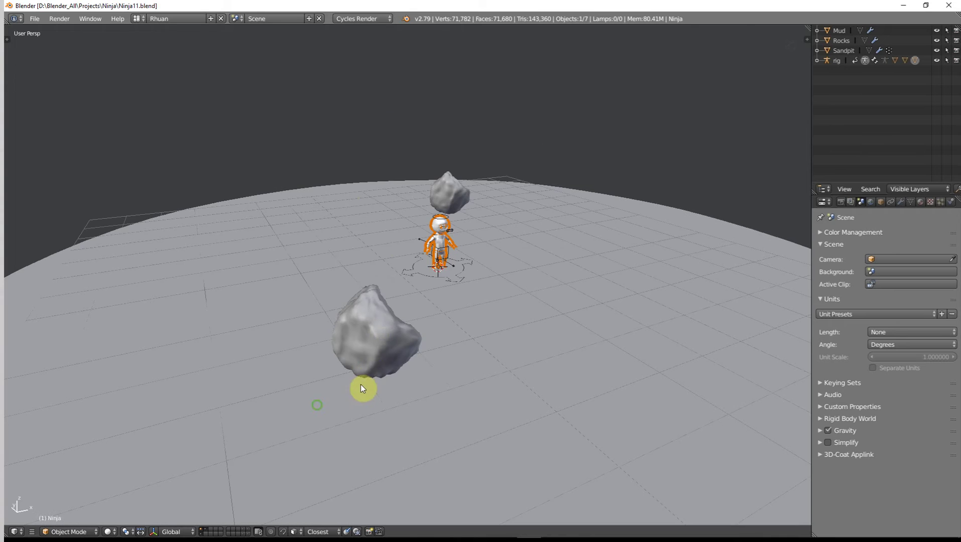
Select the rocks object, add a new material to it and name the material Rocks.
middle_drag(424, 367, 448, 258)
scroll(435, 397, down, 1)
middle_drag(412, 324, 240, 327)
right_click(265, 302)
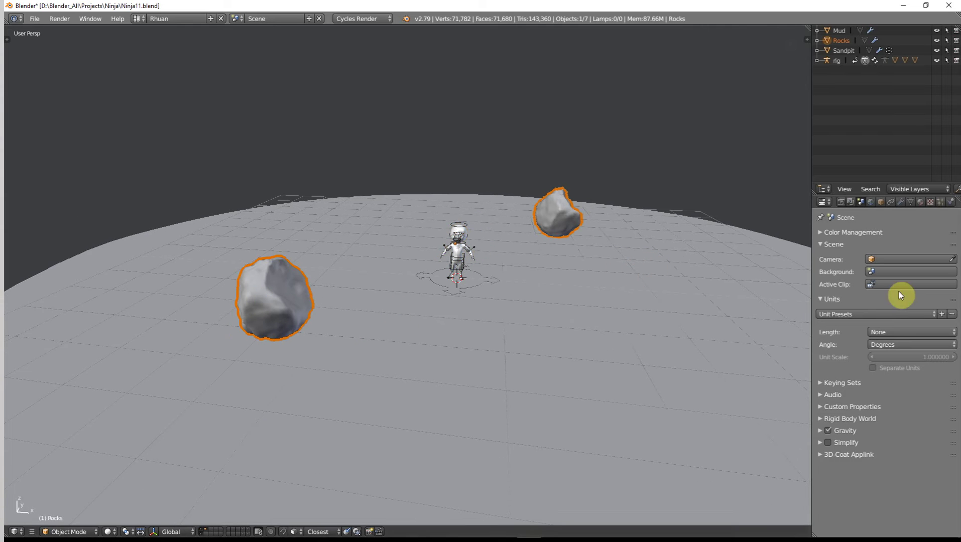
click(920, 201)
click(872, 287)
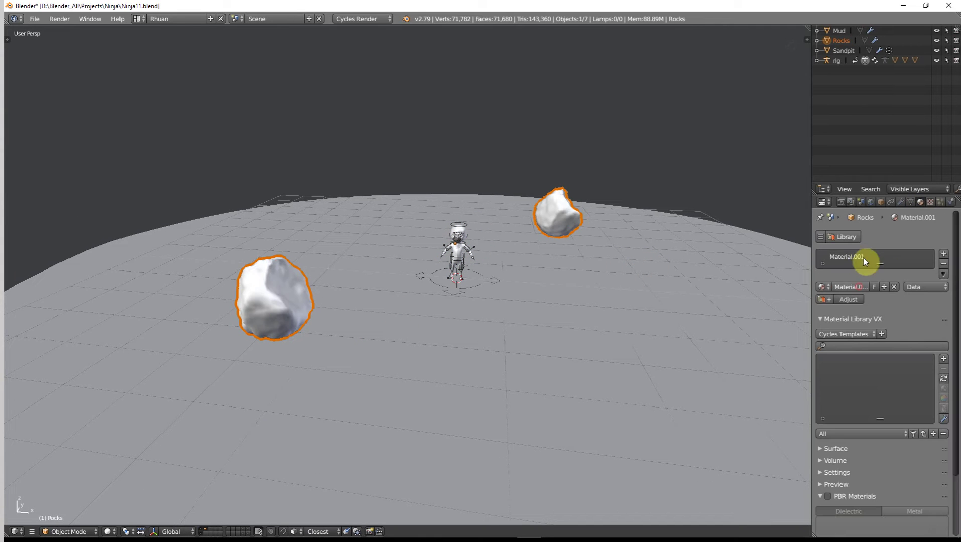
double_click(861, 256)
text(Rocks)
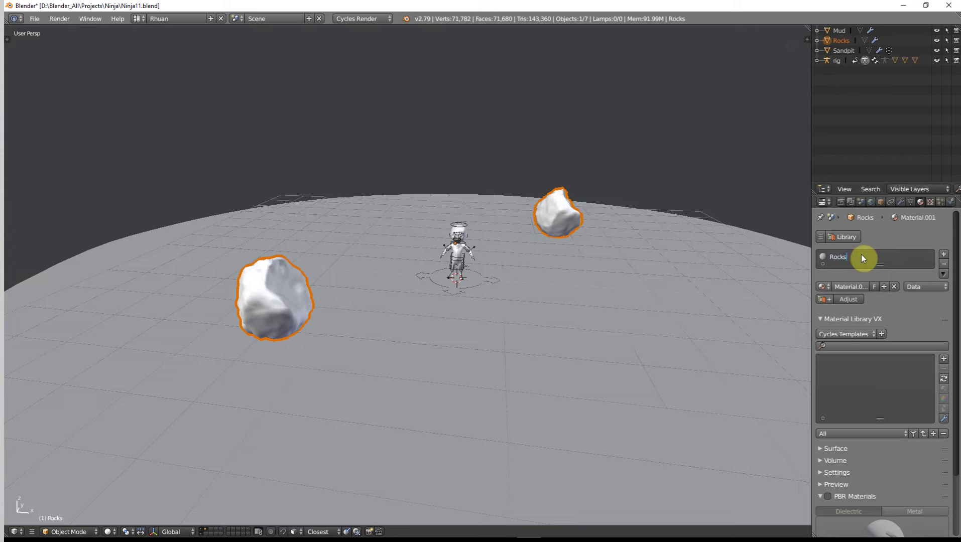
key(Return)
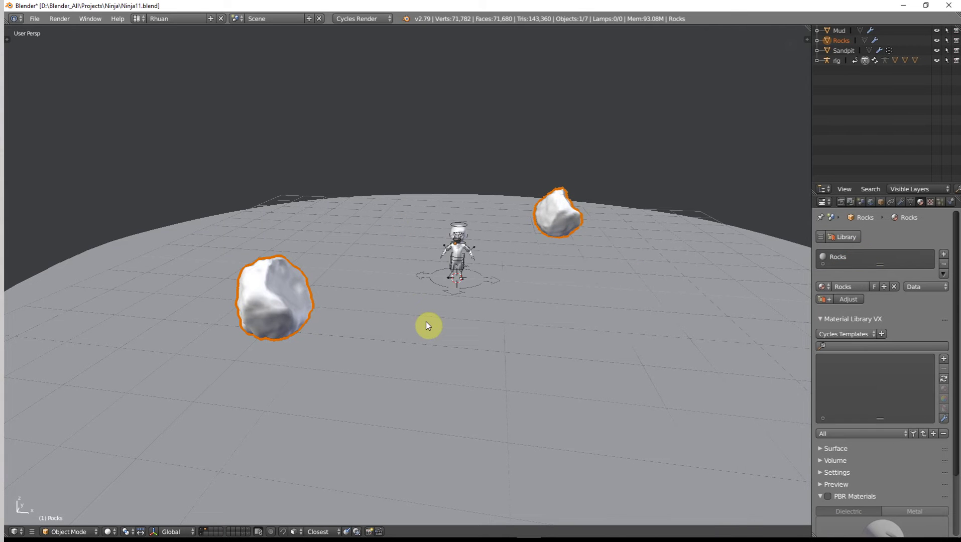
Check the Rocks material's node setup in the Shader screen layout, and return to the Rhuan layout.
key(ctrl+Left)
key(ctrl+Right)
key(ctrl+Right)
scroll(364, 342, down, 3)
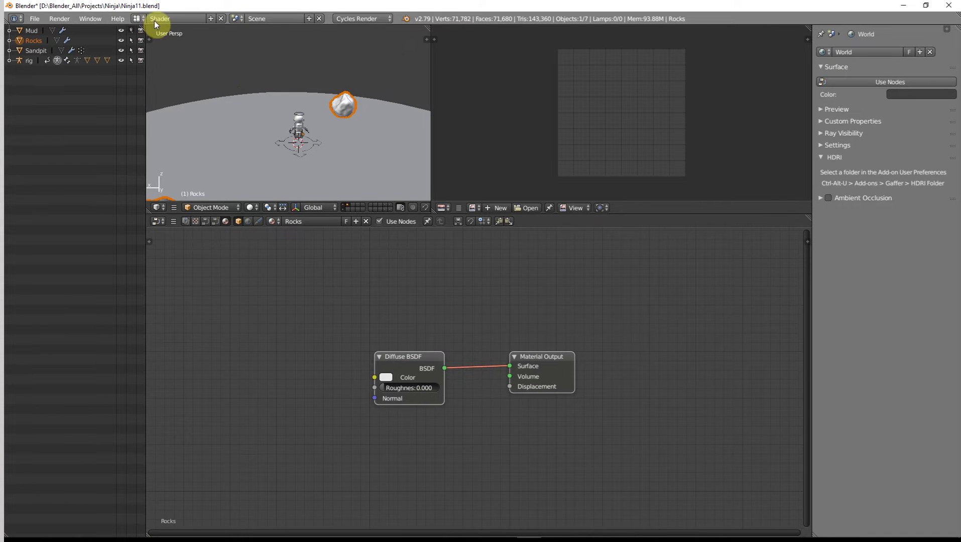
key(ctrl+Left)
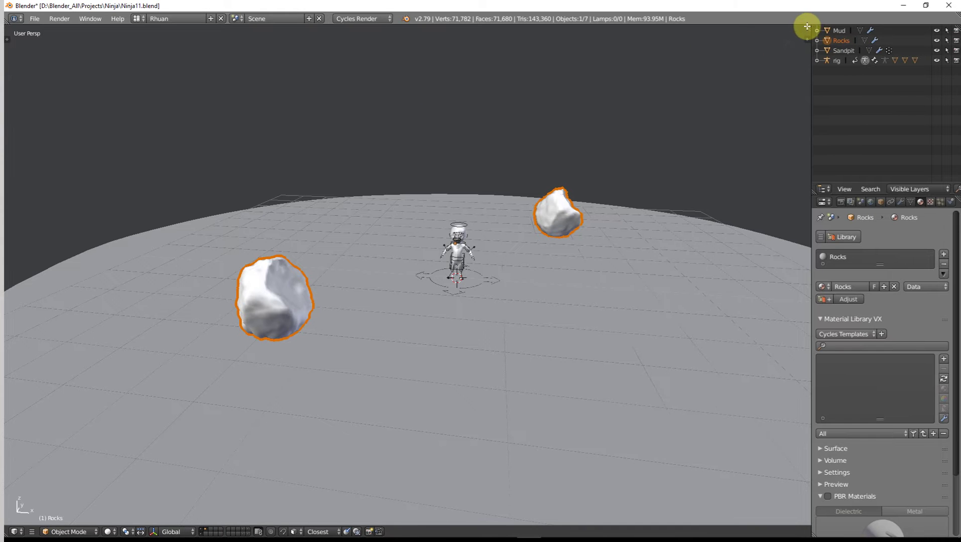
Split the 3D viewport, show the Rocks material's nodes in a Node Editor, and join the areas back into one viewport.
drag(805, 27, 804, 243)
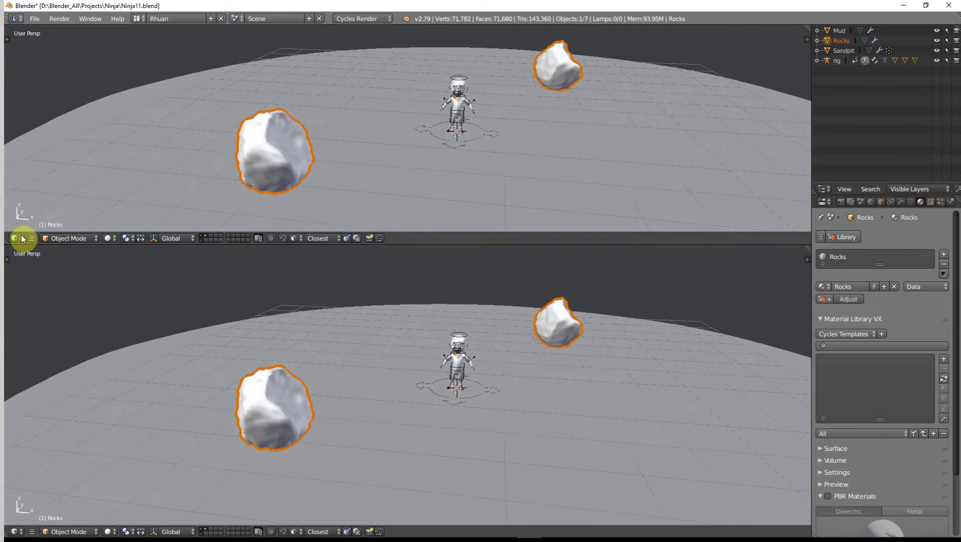
click(15, 239)
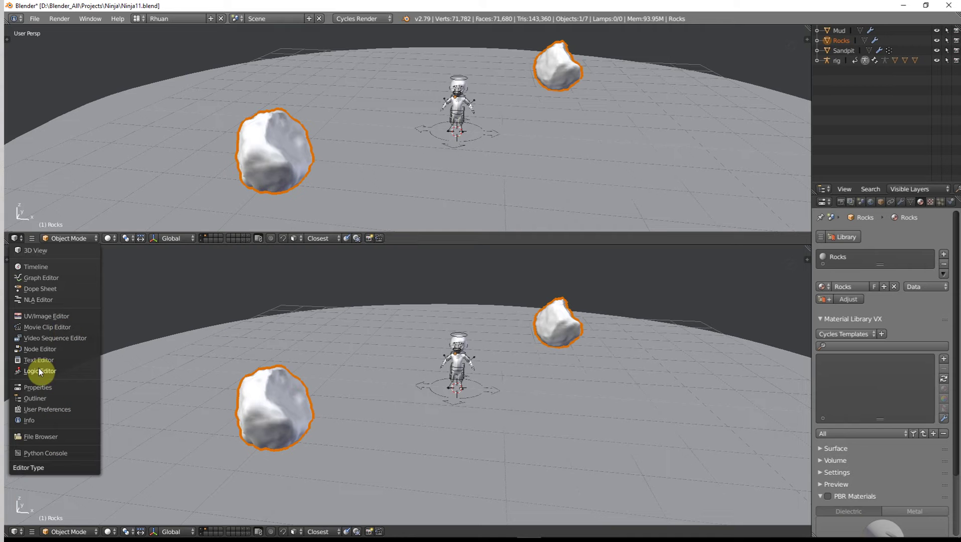
click(40, 349)
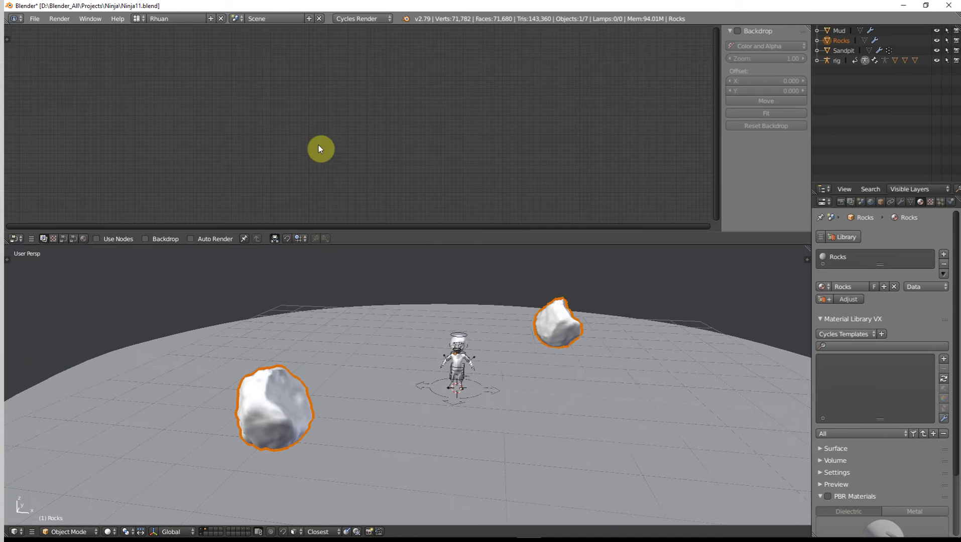
click(81, 239)
scroll(326, 143, up, 4)
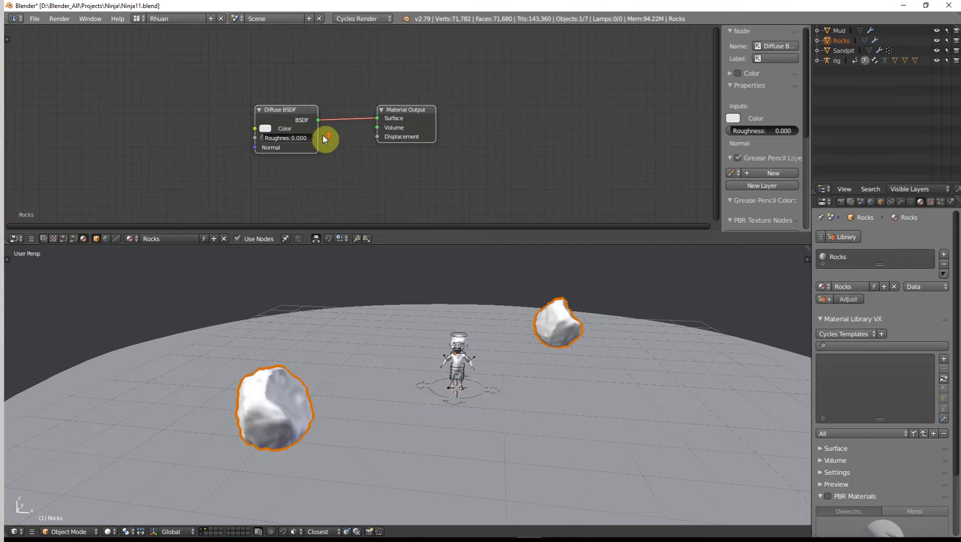
scroll(323, 136, up, 1)
drag(276, 104, 227, 98)
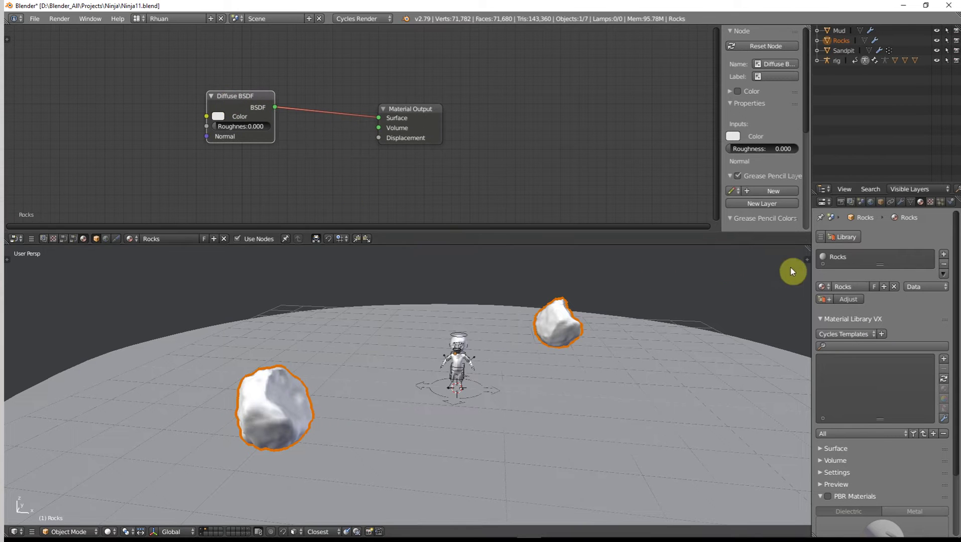
drag(807, 249, 802, 201)
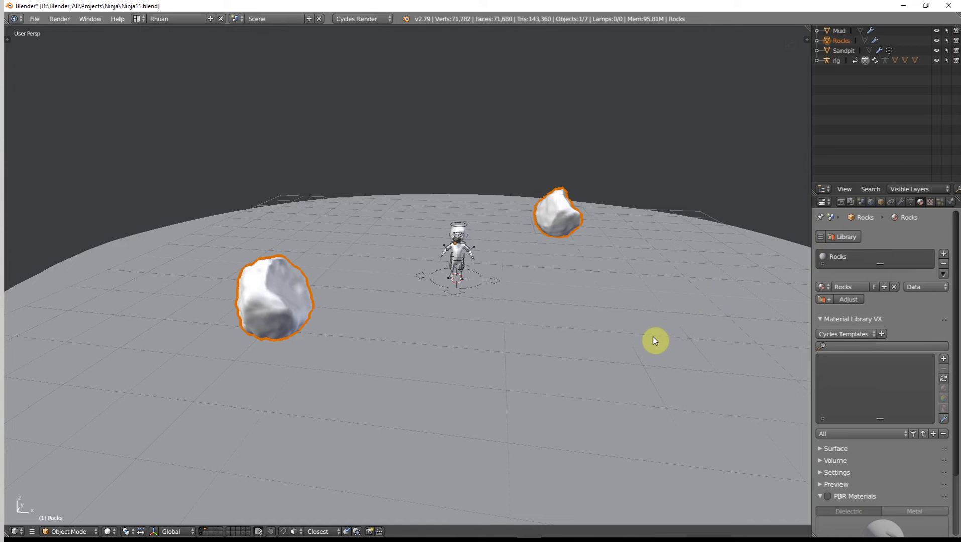
Switch to the Shader screen layout and delete the Diffuse BSDF node from the Rocks material.
key(ctrl+Left)
key(ctrl+Left)
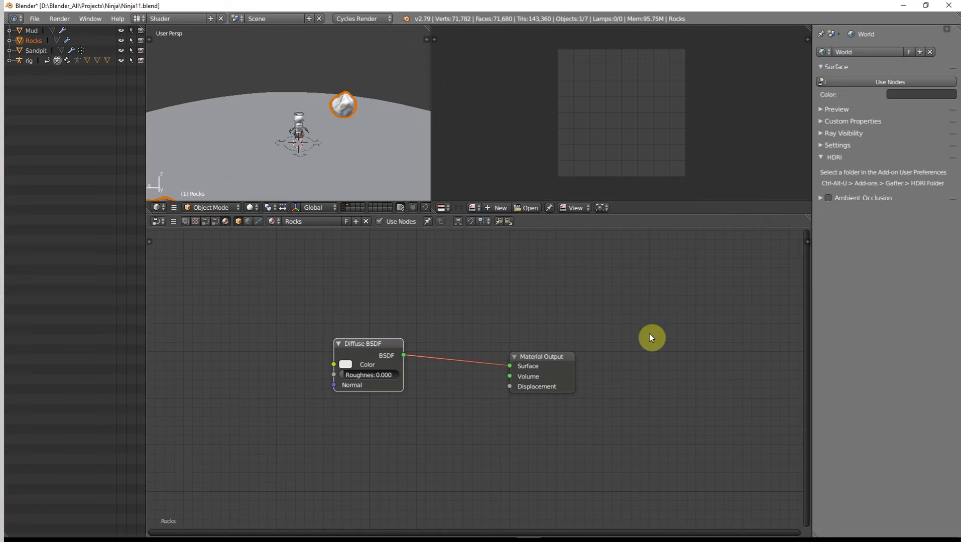
middle_drag(493, 340, 513, 343)
drag(402, 347, 342, 353)
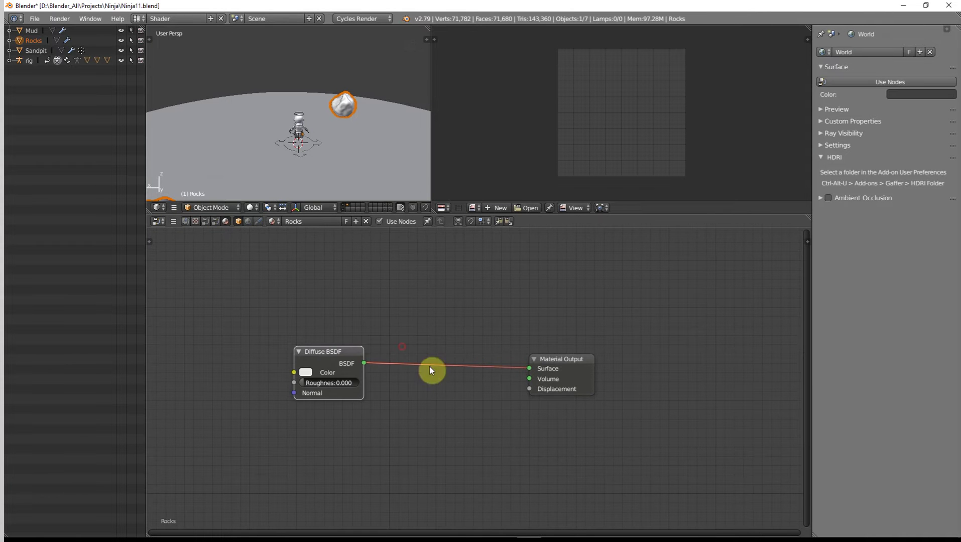
drag(581, 359, 664, 358)
drag(347, 354, 453, 345)
key(x)
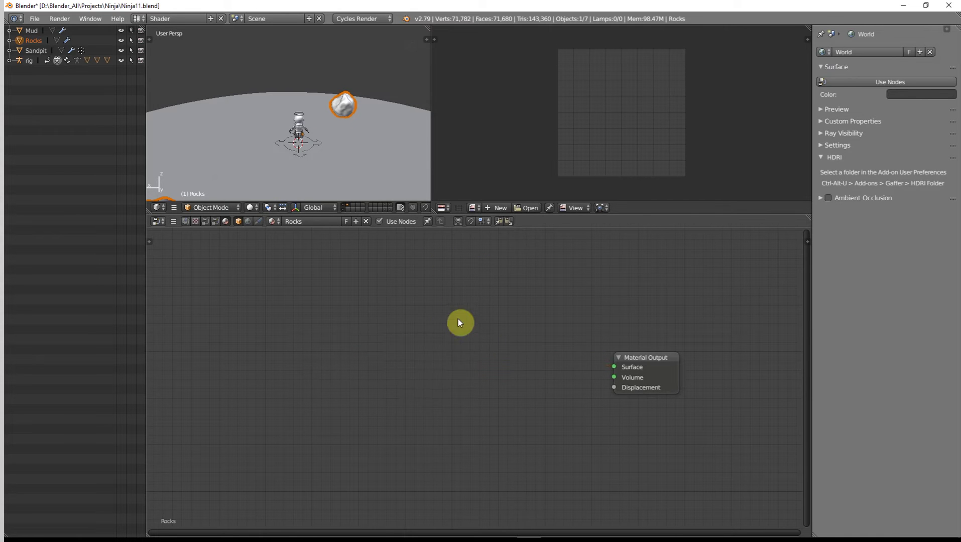
Add a Principled BSDF node and connect its BSDF output to the Material Output's Surface input.
key(shift+a)
mouse_move(429, 359)
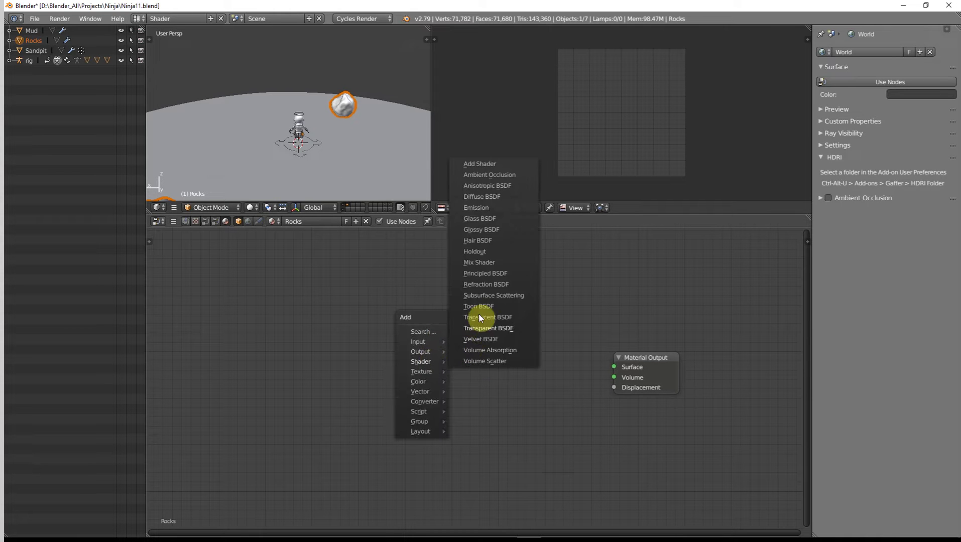
click(485, 273)
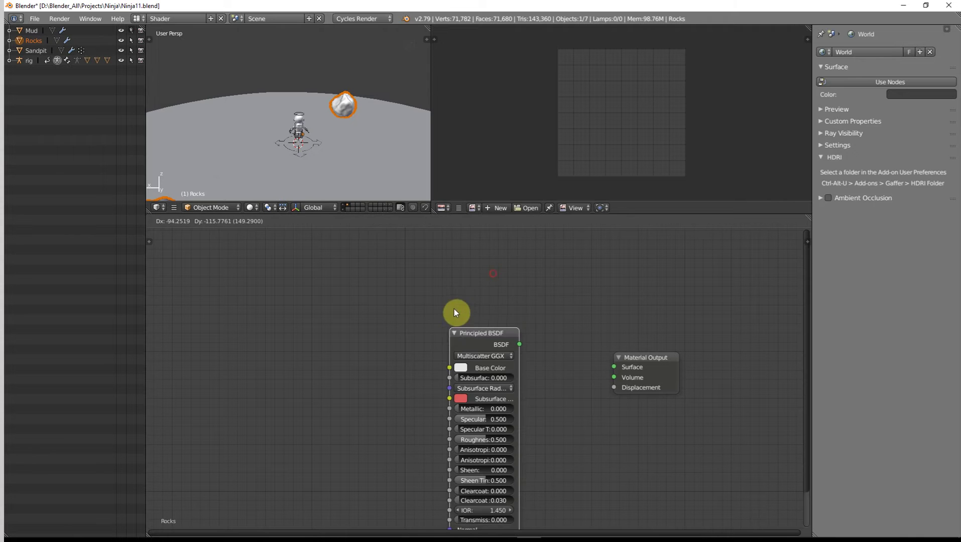
drag(524, 303, 619, 367)
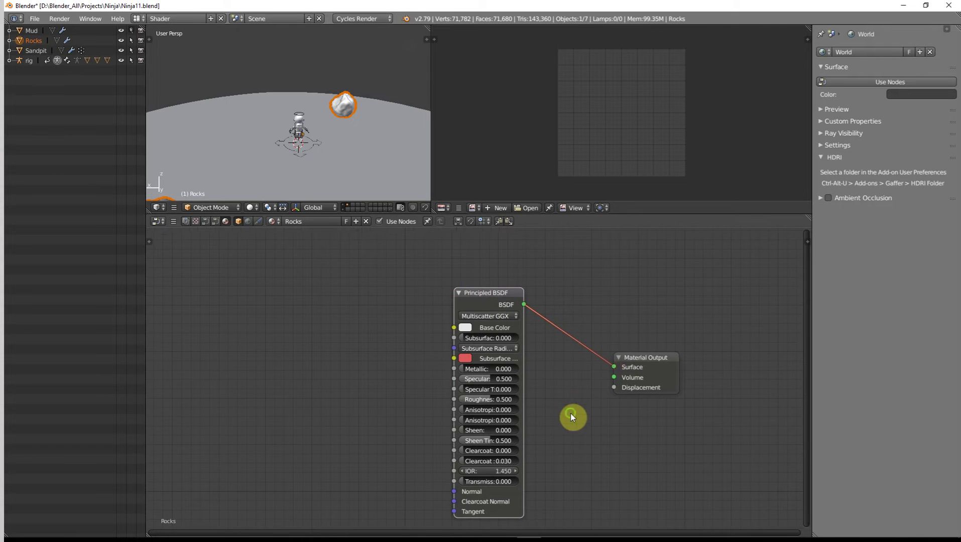
Add an Image Texture node beside the Principled BSDF, on its input side.
middle_drag(575, 413, 619, 394)
scroll(606, 398, down, 1)
middle_drag(396, 370, 442, 370)
key(shift+a)
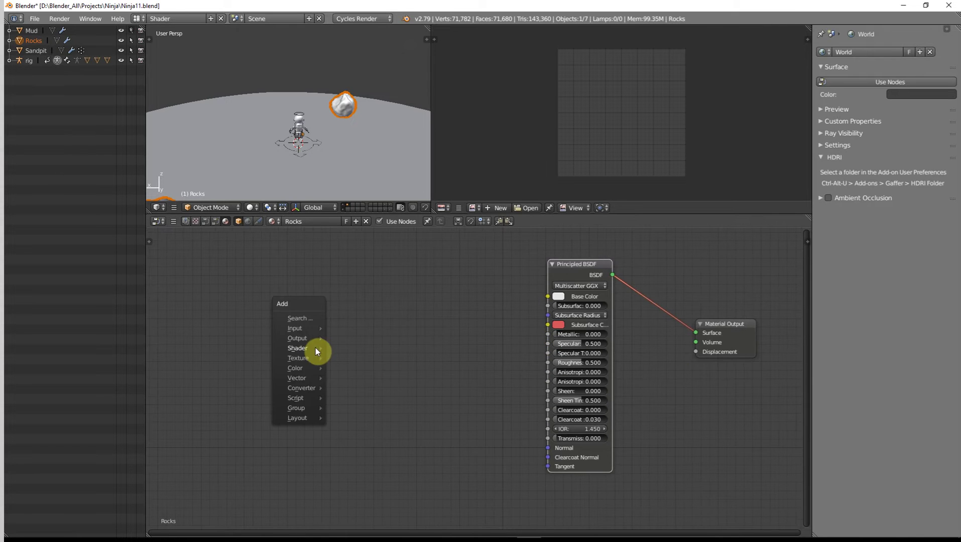
mouse_move(305, 358)
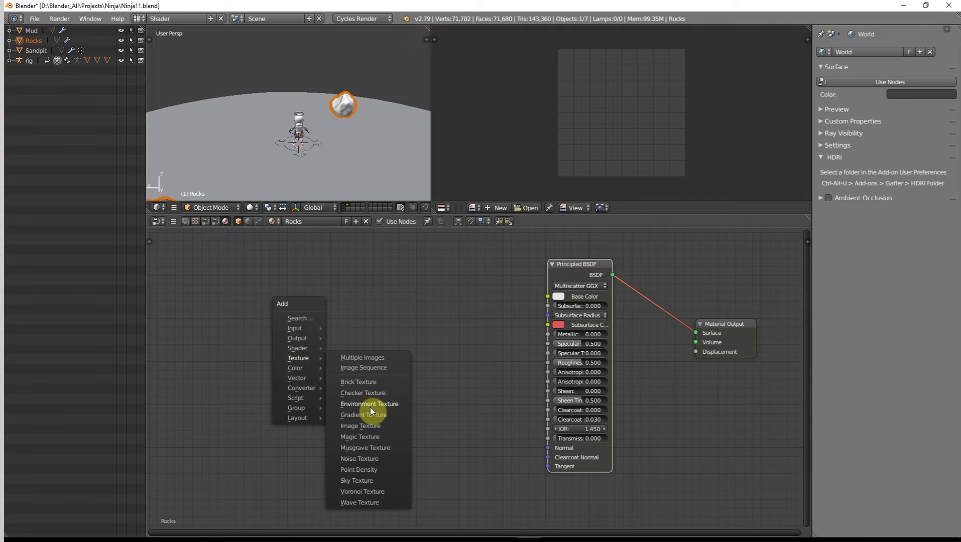
click(372, 426)
click(346, 304)
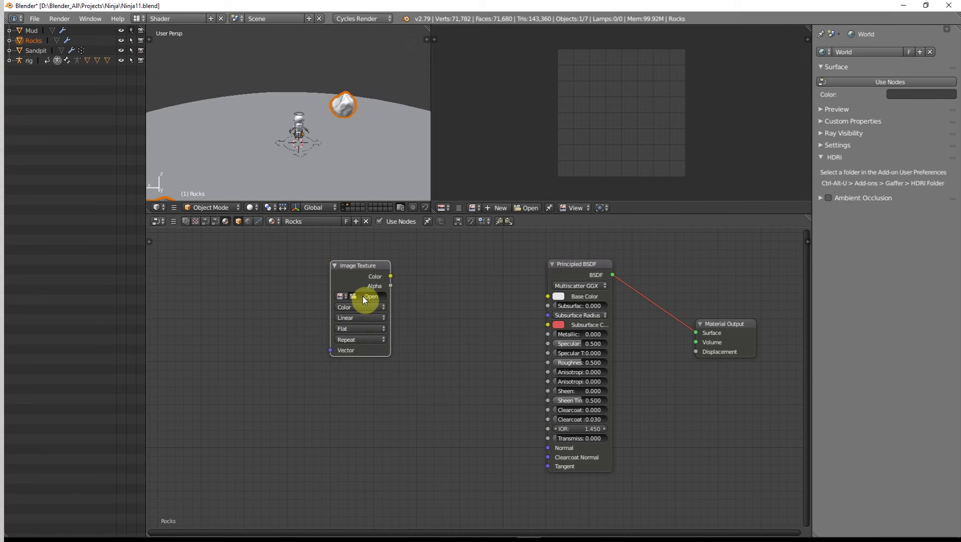
Start loading an image into the Image Texture node and go to the folder D:\Blender_All\CGTextures.com\Rock.
click(365, 299)
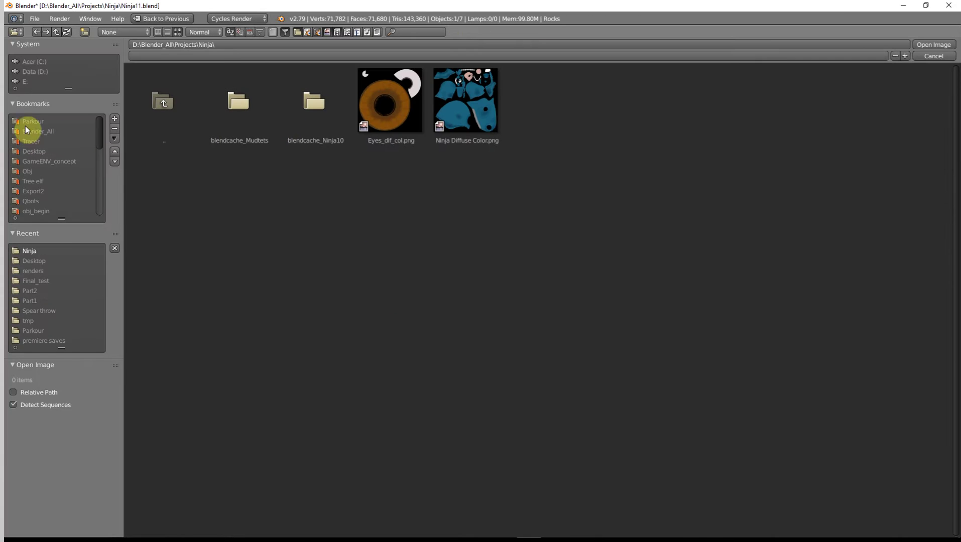
click(40, 132)
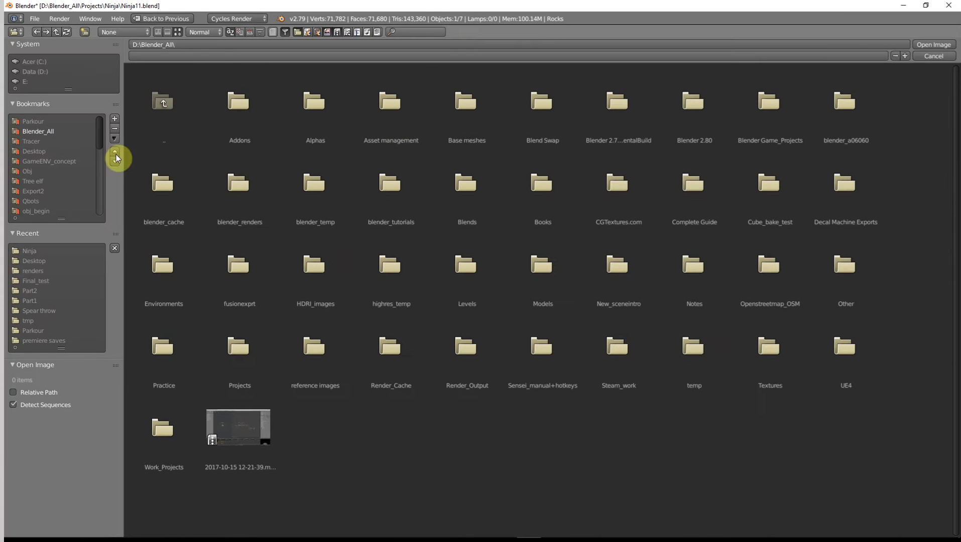
click(627, 217)
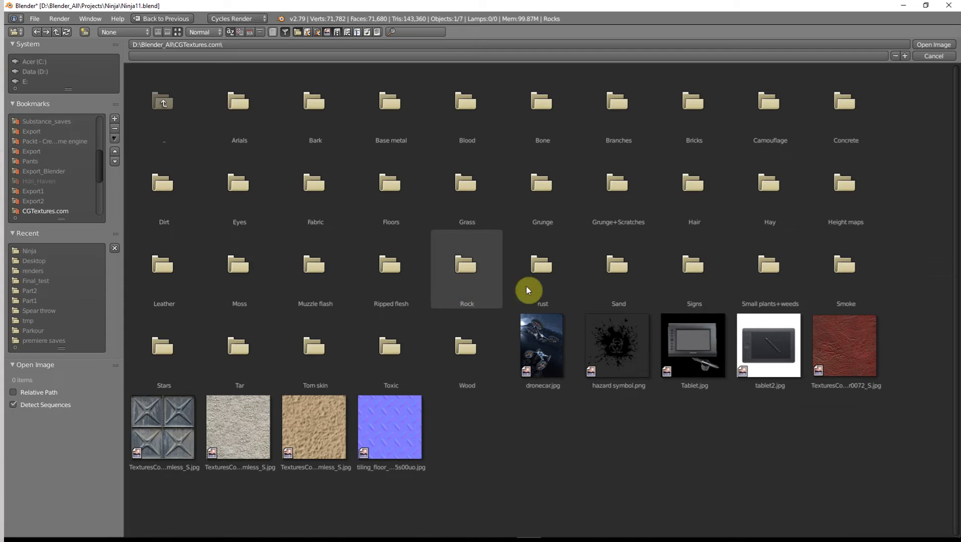
click(454, 284)
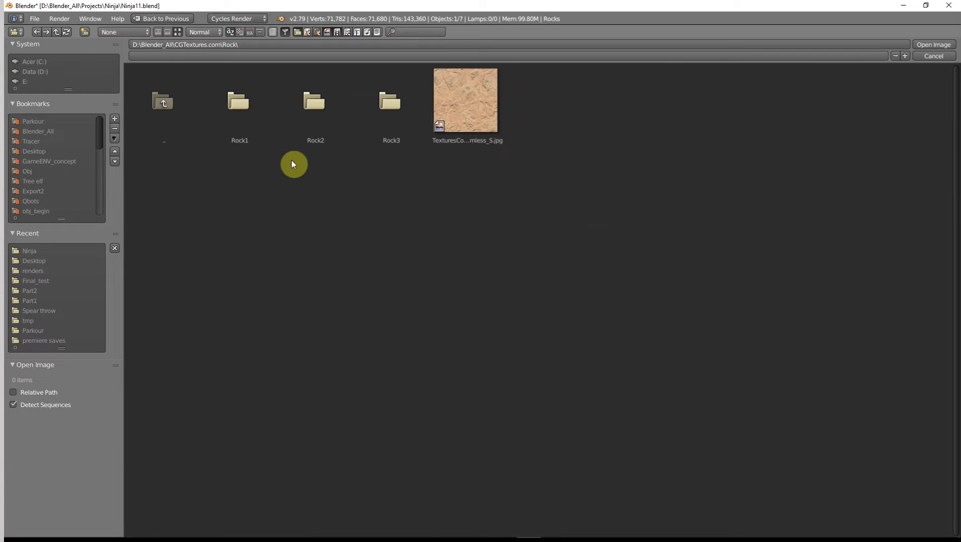
Look through the texture sets in the Rock1, Rock2 and Rock3 folders, dismissing the notification.
double_click(260, 121)
click(169, 117)
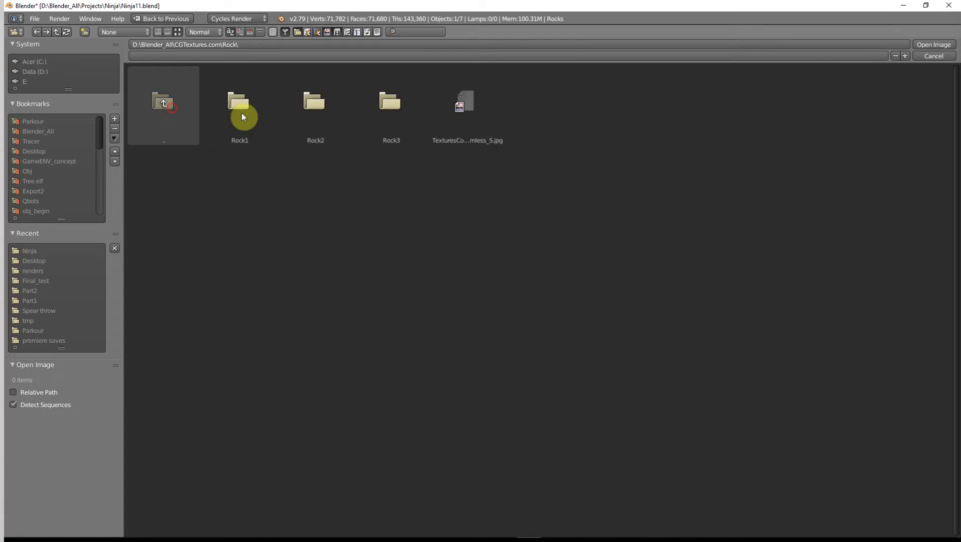
click(300, 98)
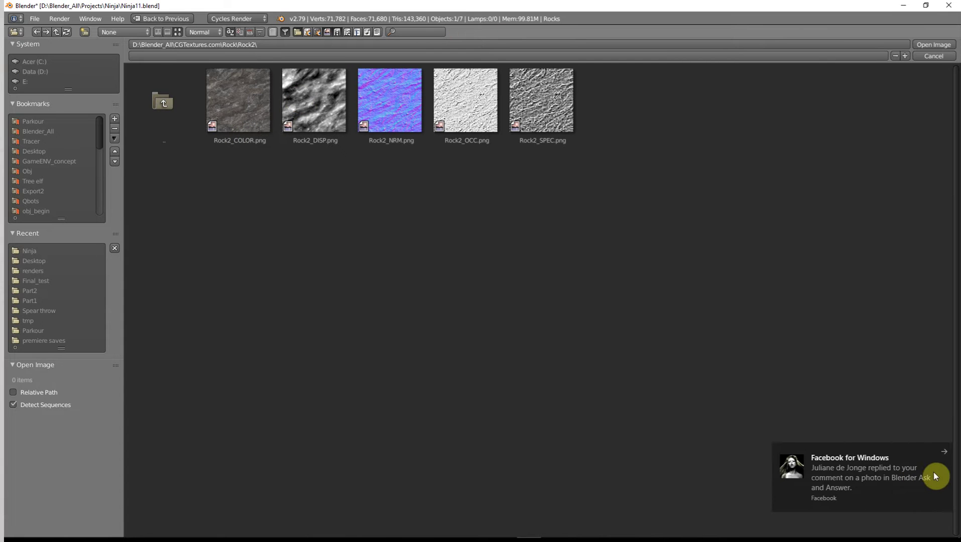
click(945, 452)
click(171, 104)
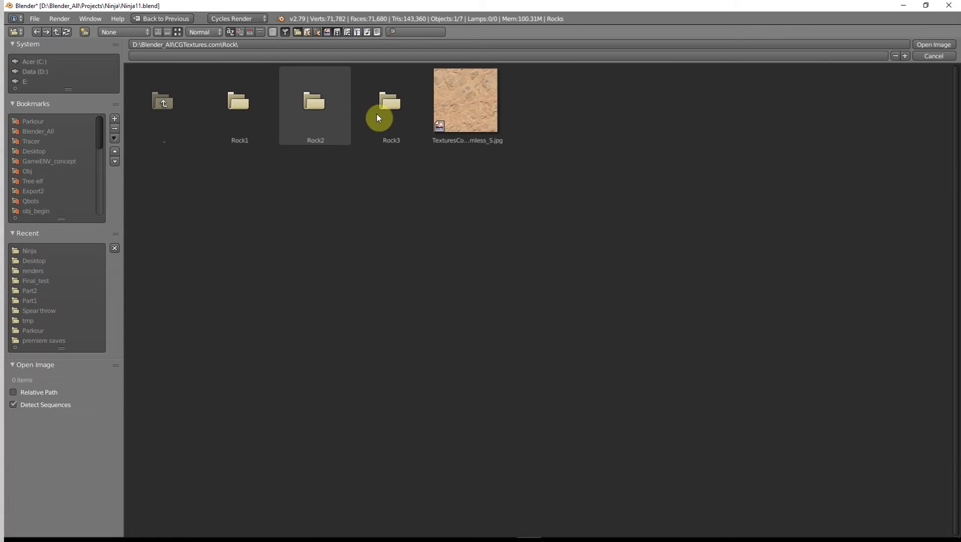
click(398, 112)
click(158, 107)
Load Rock2_COLOR.png from the Rock2 folder into the Image Texture node.
click(319, 120)
click(255, 109)
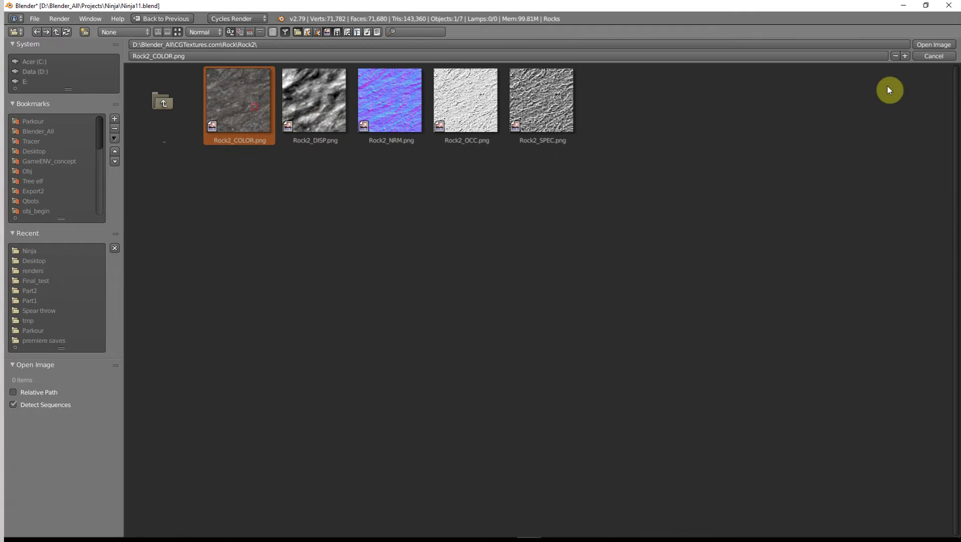
click(932, 46)
Add a Texture Coordinate node ahead of the Image Texture node.
middle_drag(383, 354, 530, 370)
scroll(530, 370, down, 2)
middle_drag(439, 369, 481, 375)
key(shift+a)
mouse_move(320, 321)
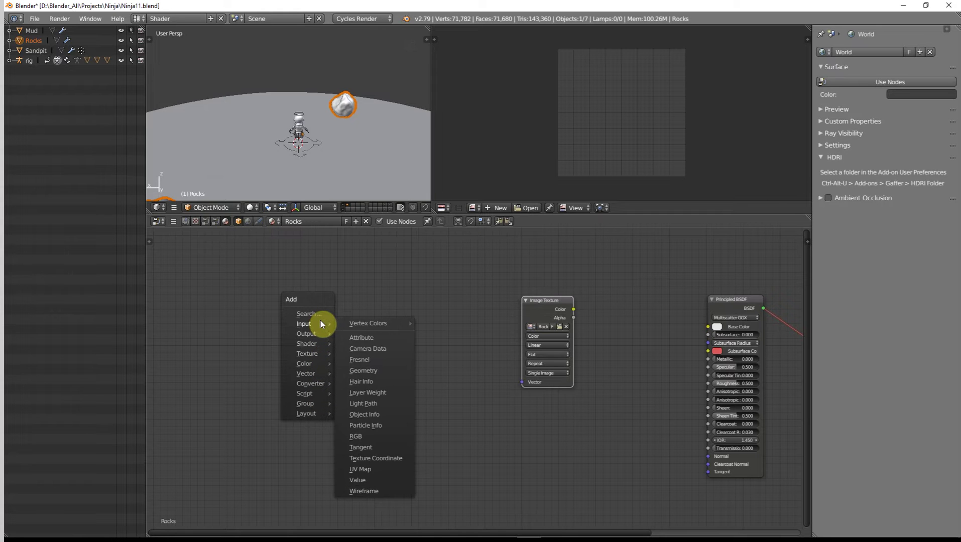
click(379, 458)
click(277, 267)
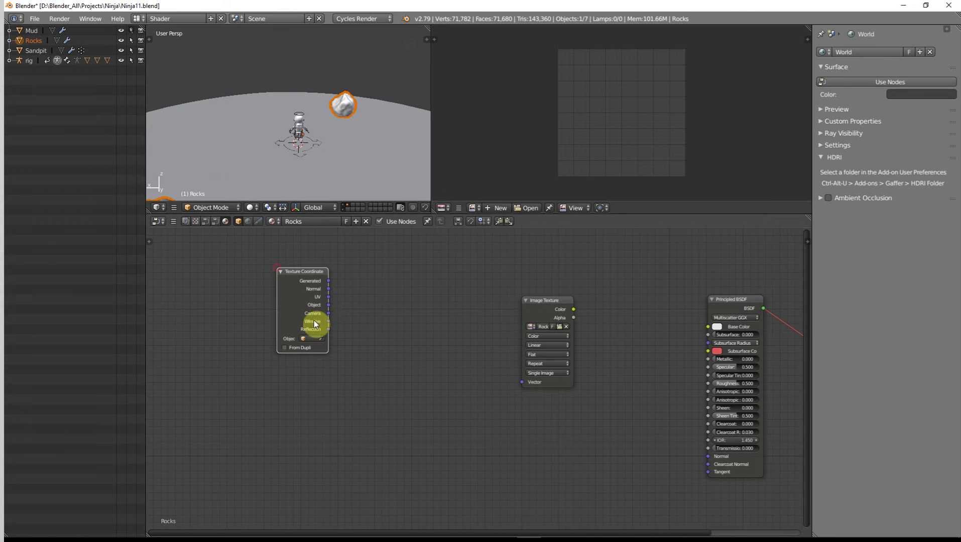
Connect the Object coordinates to the Image Texture's Vector input, and its Color output to the Principled BSDF's Base Color.
drag(329, 307, 522, 383)
middle_drag(393, 428, 203, 407)
drag(383, 289, 516, 305)
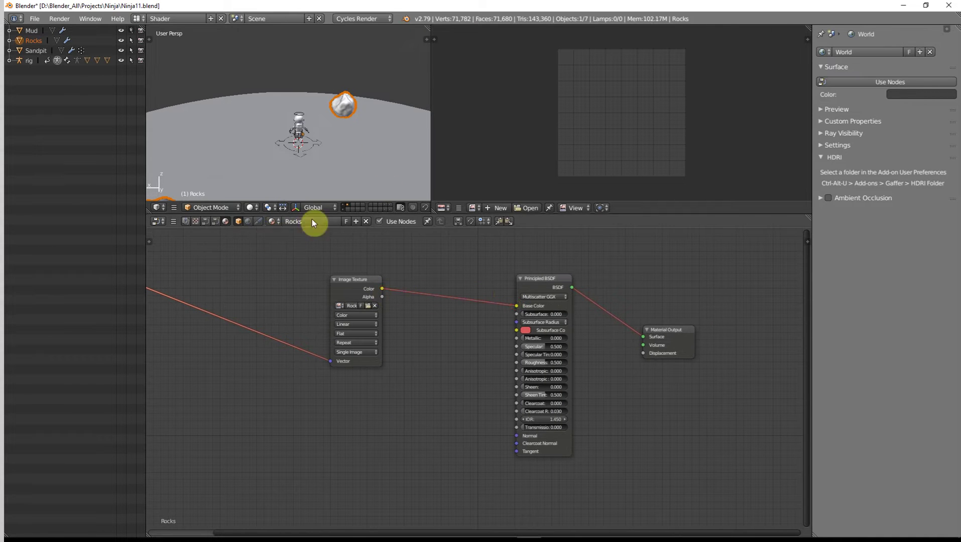
Show only the first scene layer and set the 3D view's shading to Material to preview the textured rocks.
click(347, 206)
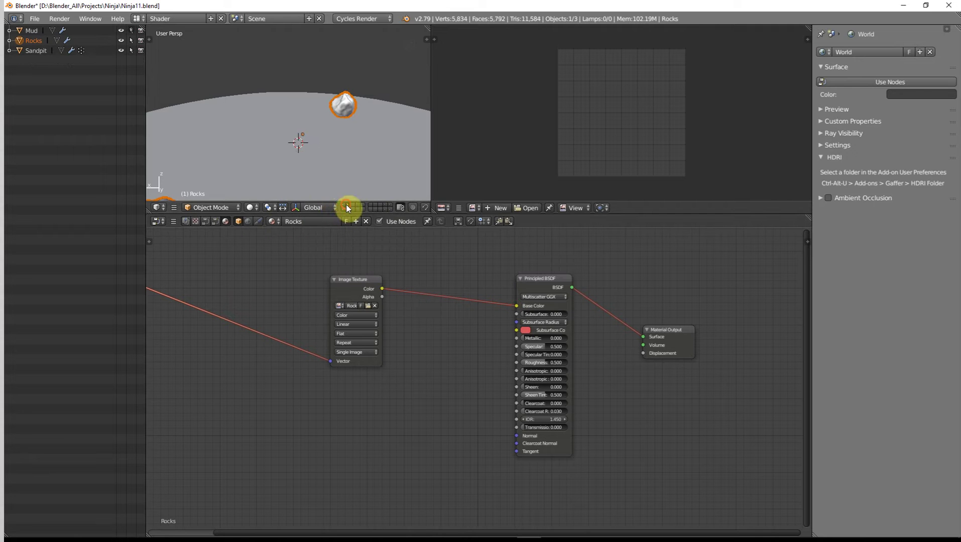
middle_drag(344, 146, 364, 117)
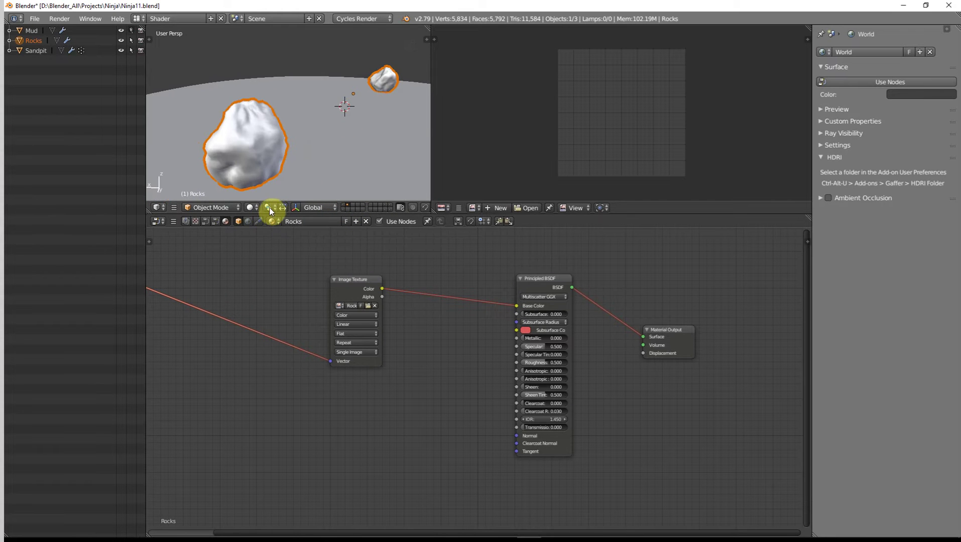
click(248, 208)
click(265, 156)
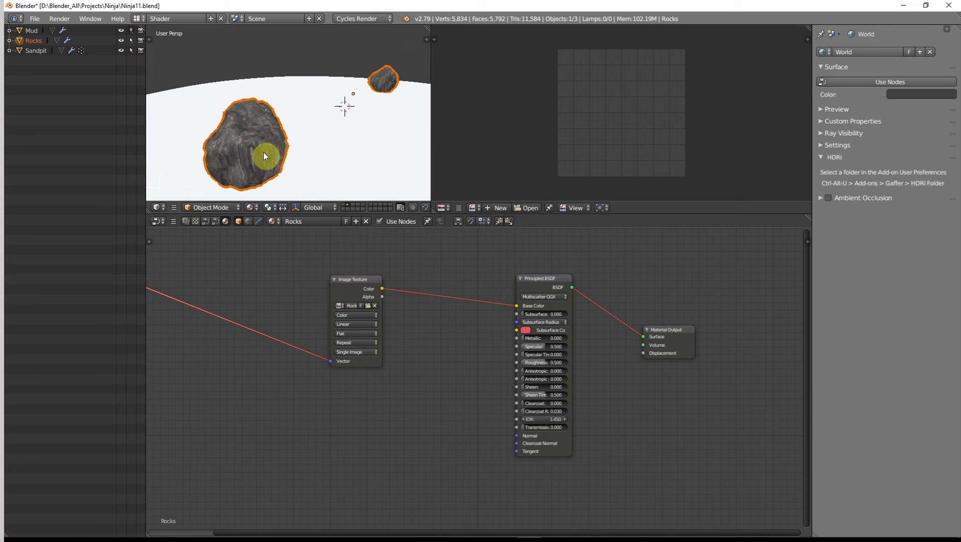
Apply the rotation and scale of the Rocks object.
scroll(262, 153, up, 4)
mouse_move(268, 153)
middle_down()
mouse_move(292, 149)
mouse_move(257, 145)
mouse_move(321, 151)
mouse_move(282, 144)
middle_up()
scroll(282, 144, down, 3)
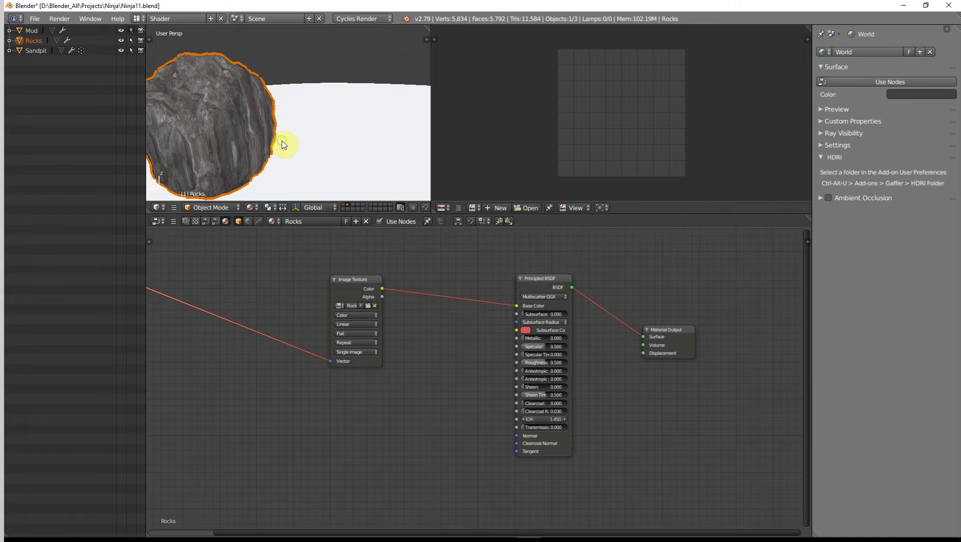
key(ctrl+a)
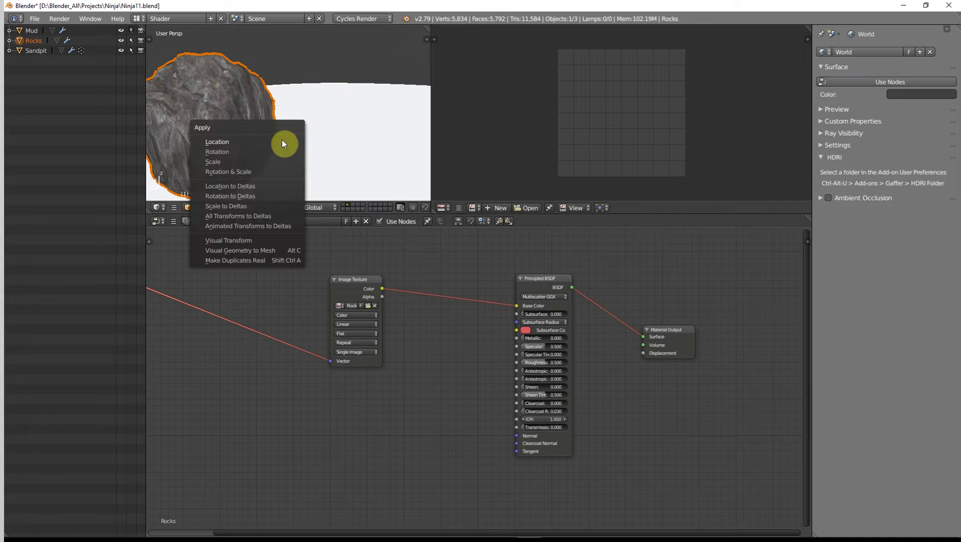
click(245, 173)
scroll(250, 167, down, 2)
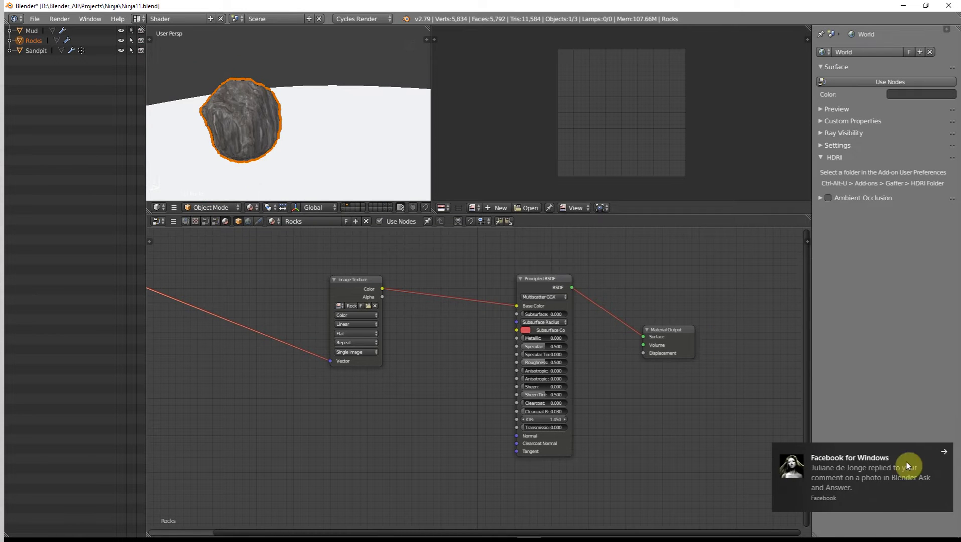
click(941, 453)
scroll(294, 136, up, 8)
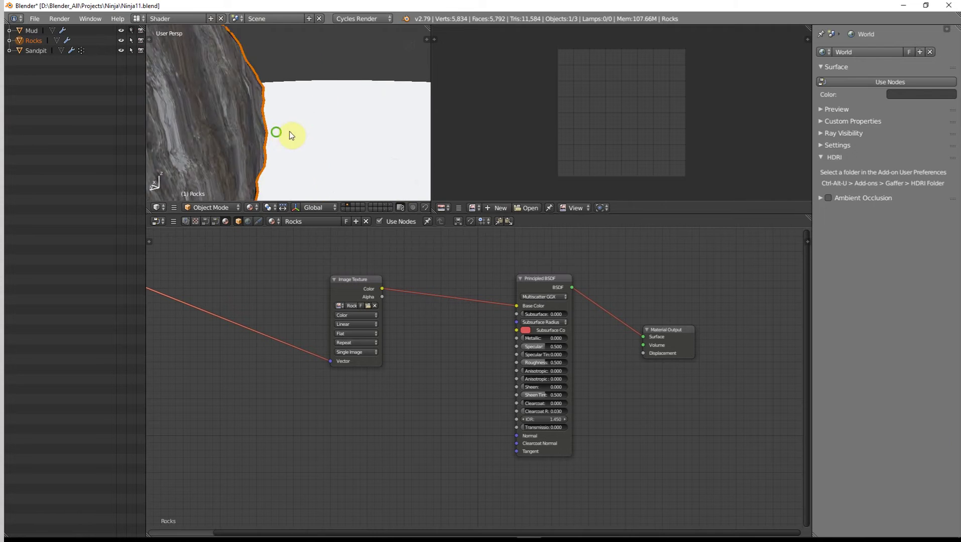
Unwrap the whole Rocks mesh with Smart UV Project using an island margin of 0.06.
scroll(299, 137, down, 6)
key(Tab)
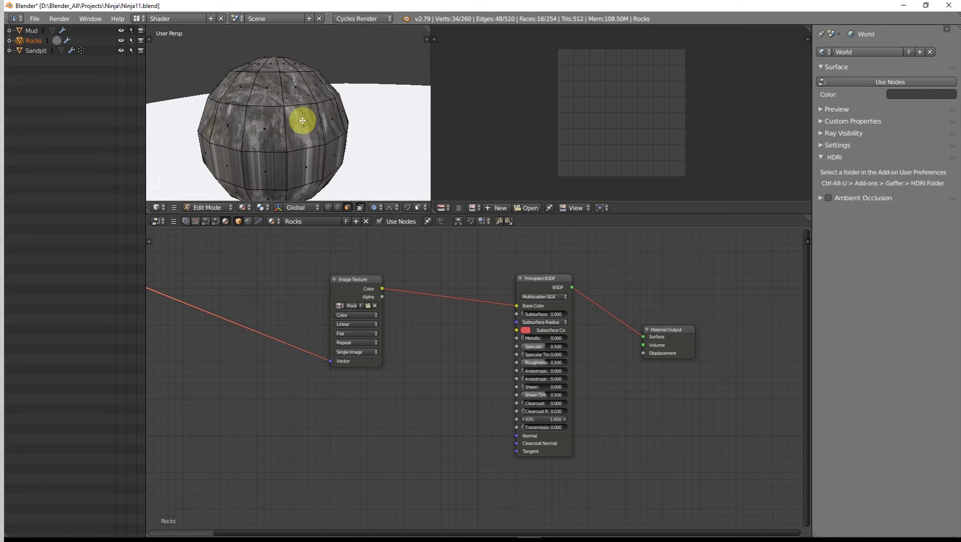
key(a)
key(a)
scroll(302, 121, down, 3)
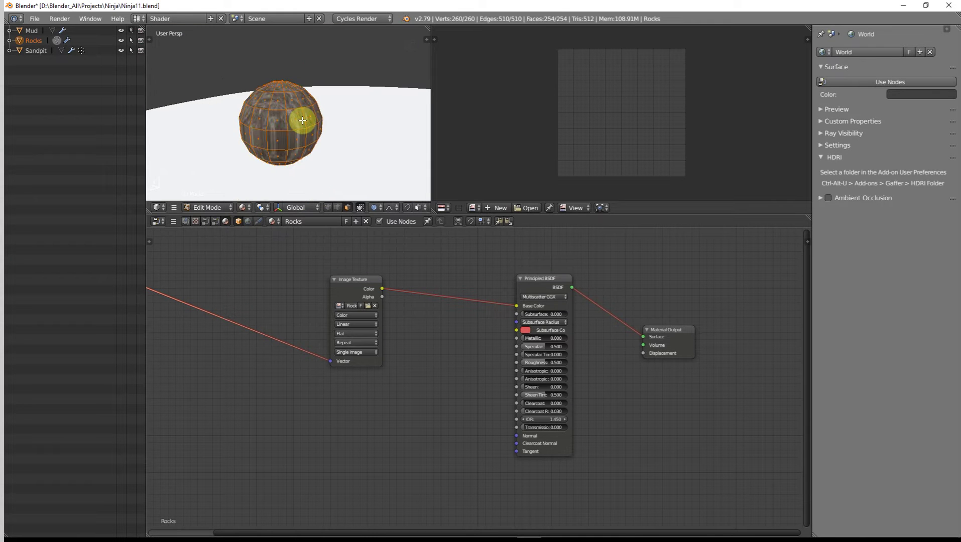
key(u)
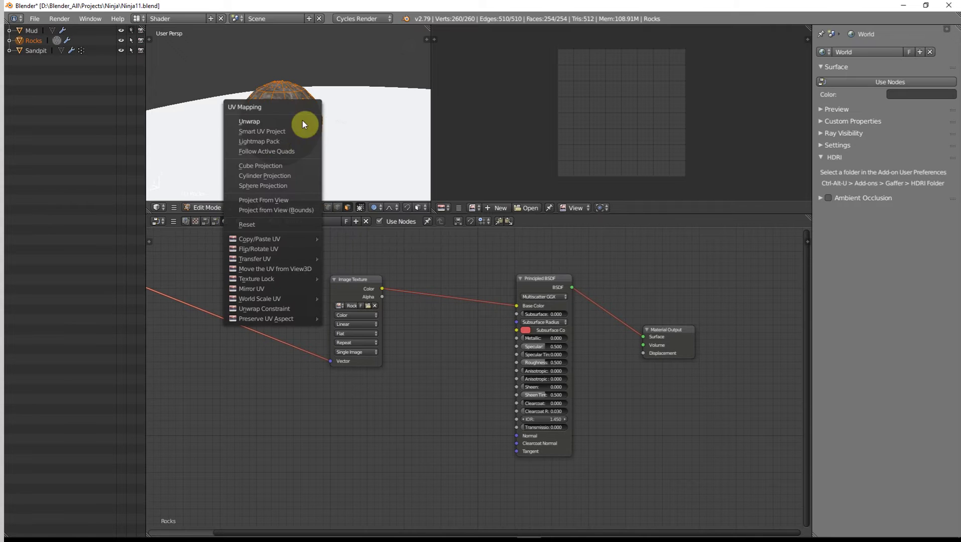
click(273, 133)
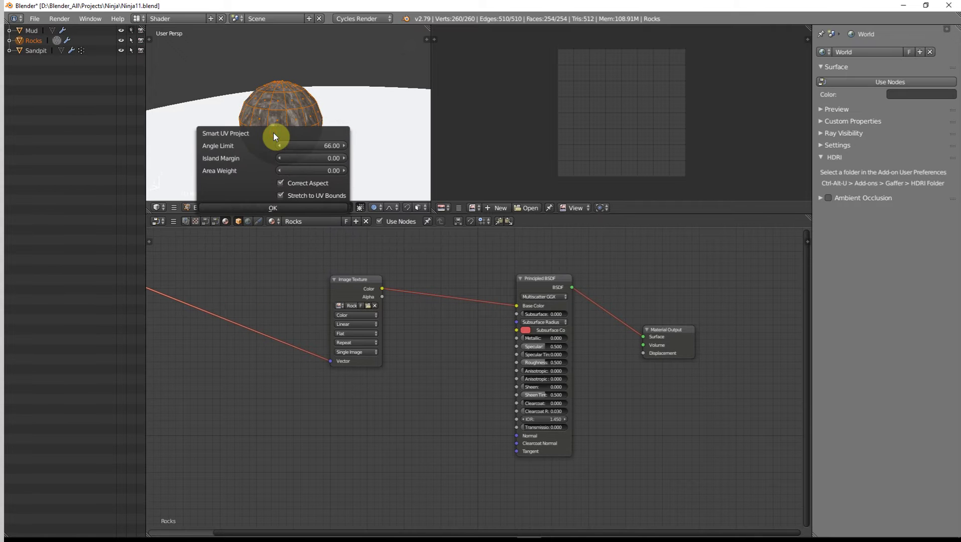
click(333, 160)
text(.0)
text(6)
key(Return)
click(292, 207)
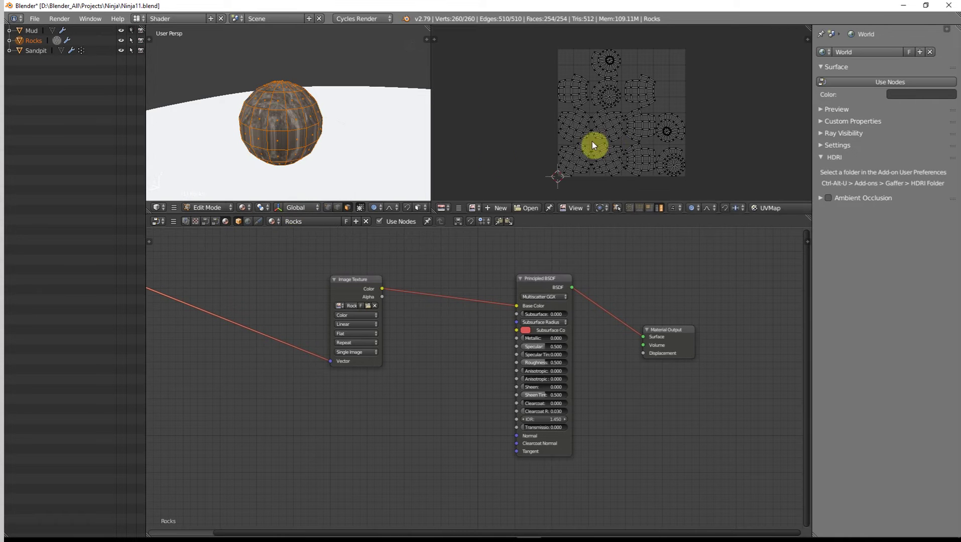
key(Tab)
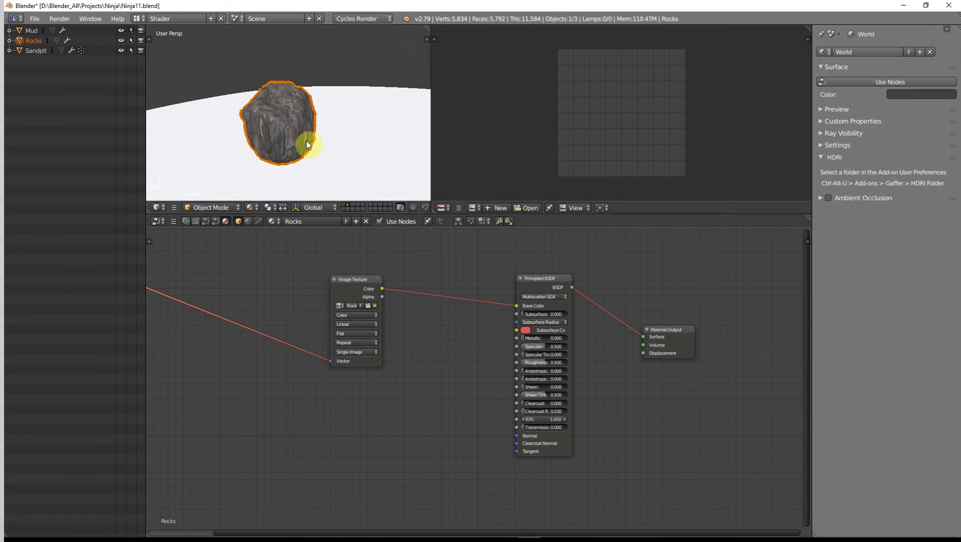
Connect the Texture Coordinate node's UV output to the Image Texture's Vector input.
mouse_move(307, 141)
middle_down()
mouse_move(328, 141)
mouse_move(318, 141)
middle_up()
scroll(318, 141, up, 3)
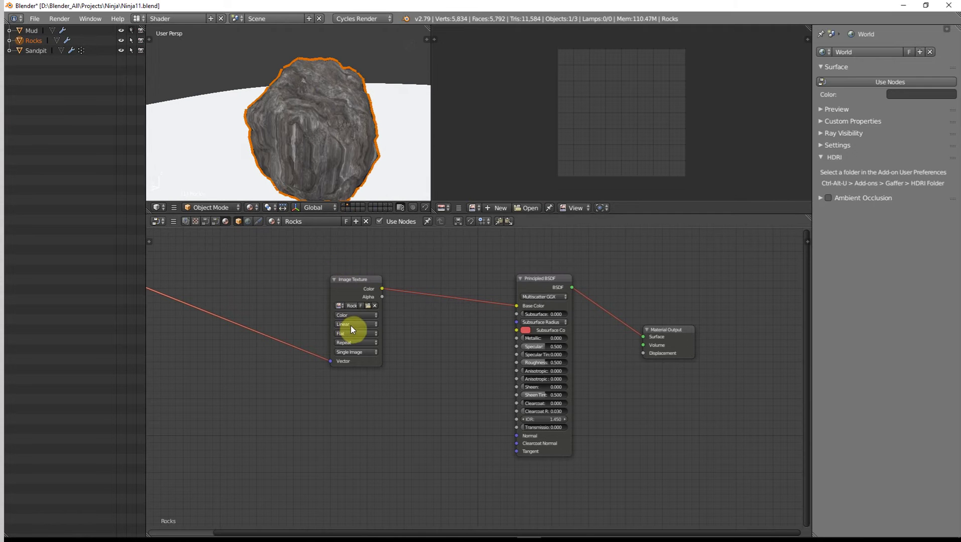
middle_drag(302, 286, 465, 308)
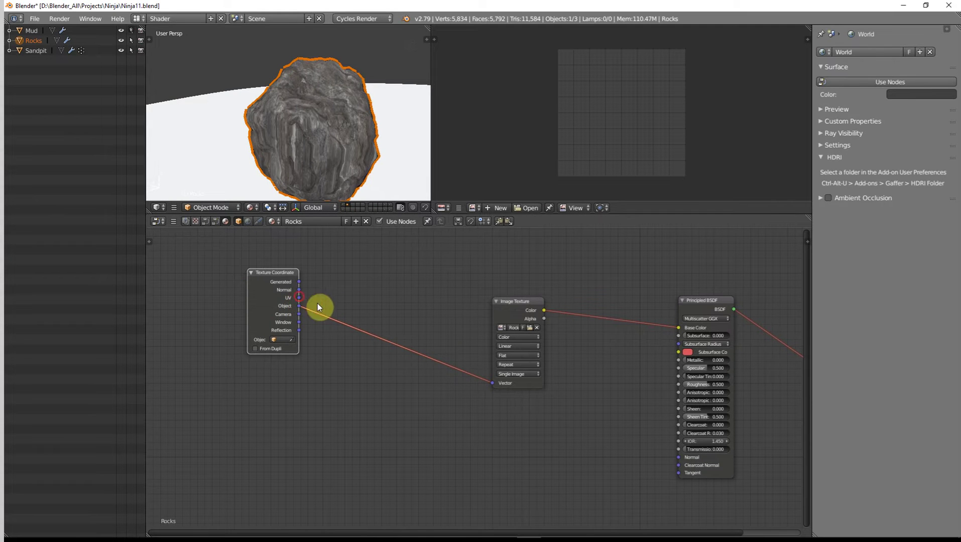
drag(299, 298, 486, 377)
Examine the UV-mapped texture on the rock from several angles, both on the finished object and on its base mesh.
mouse_move(353, 157)
middle_down()
mouse_move(304, 159)
mouse_move(349, 159)
mouse_move(313, 149)
mouse_move(321, 150)
middle_up()
scroll(321, 151, up, 5)
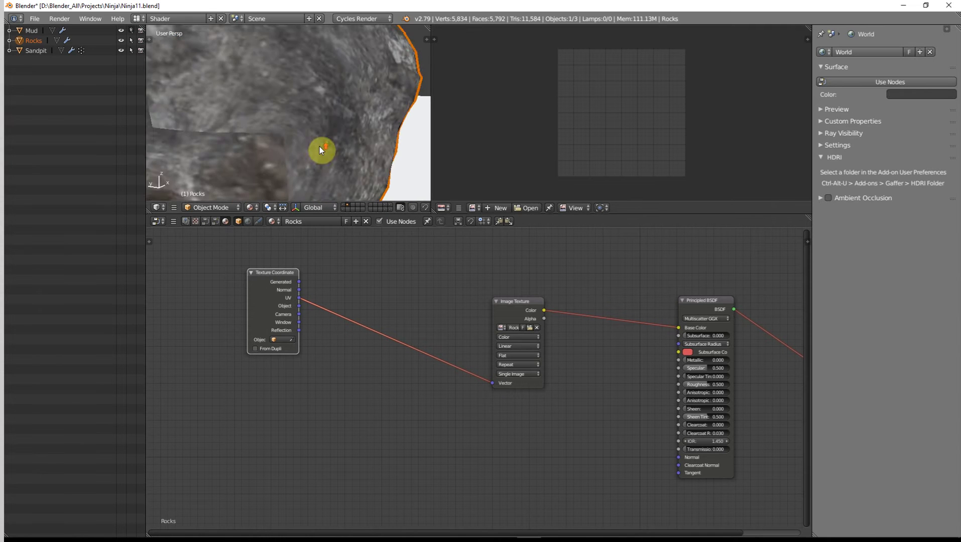
scroll(320, 147, down, 5)
scroll(272, 125, down, 3)
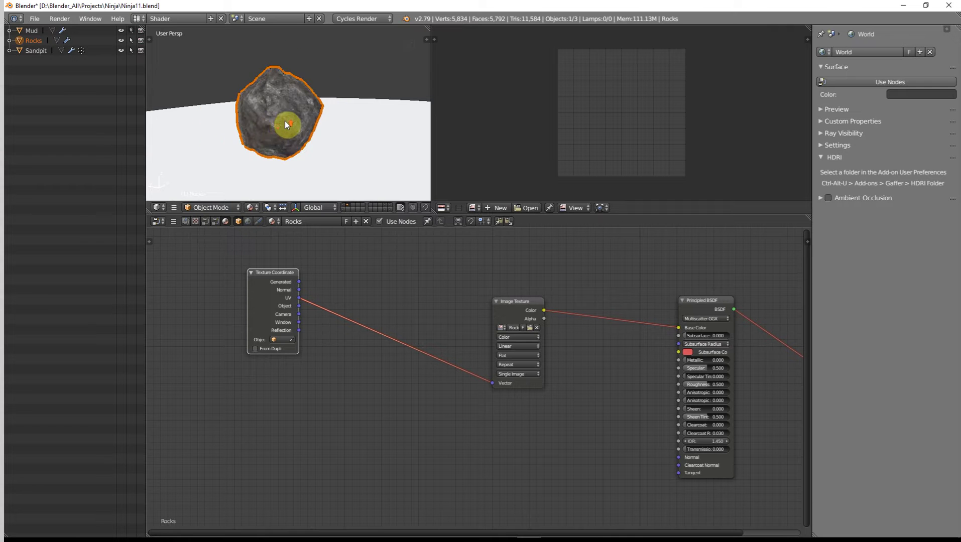
scroll(285, 122, up, 3)
middle_drag(285, 122, 313, 130)
key(Tab)
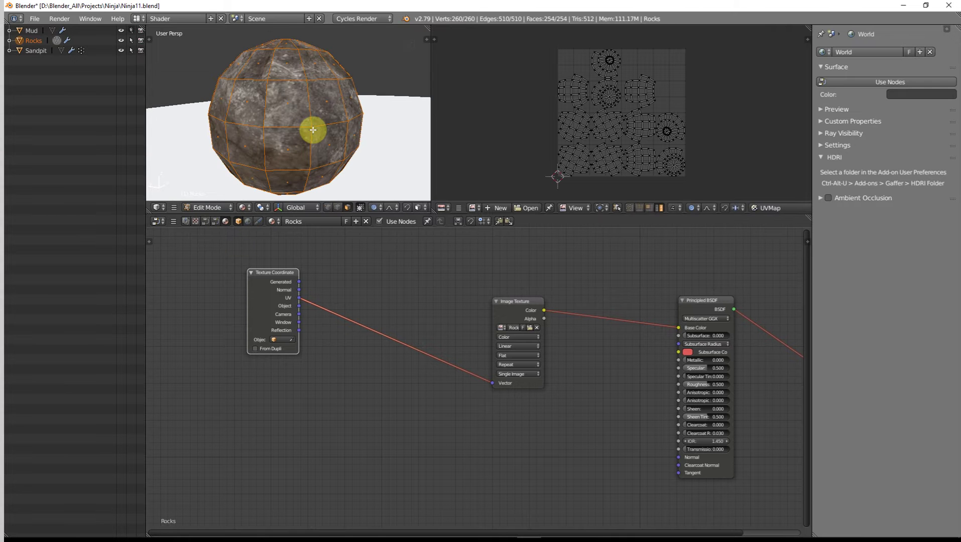
key(Tab)
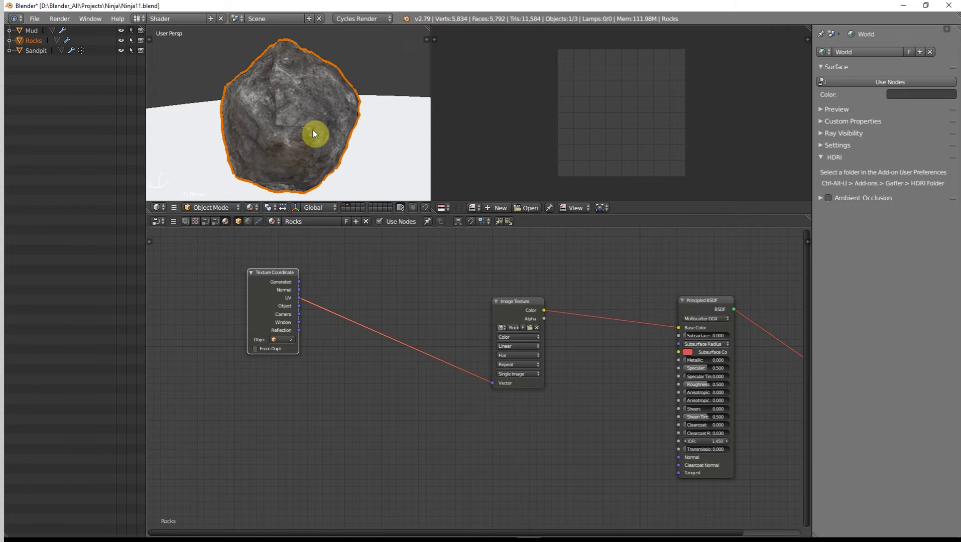
Undo the rocks' UV connection, Smart UV Project unwrap and applied rotation and scale.
key(ctrl+a)
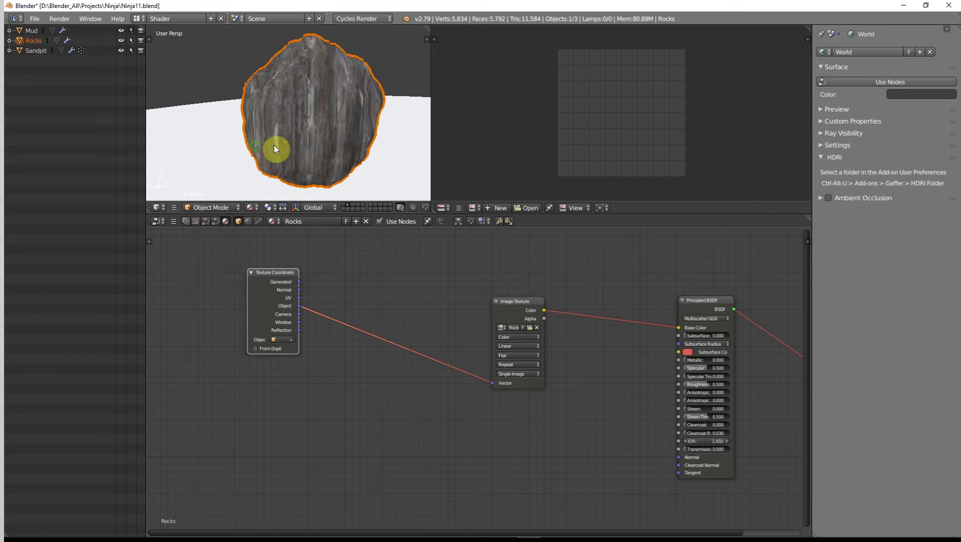
middle_drag(276, 149, 399, 118)
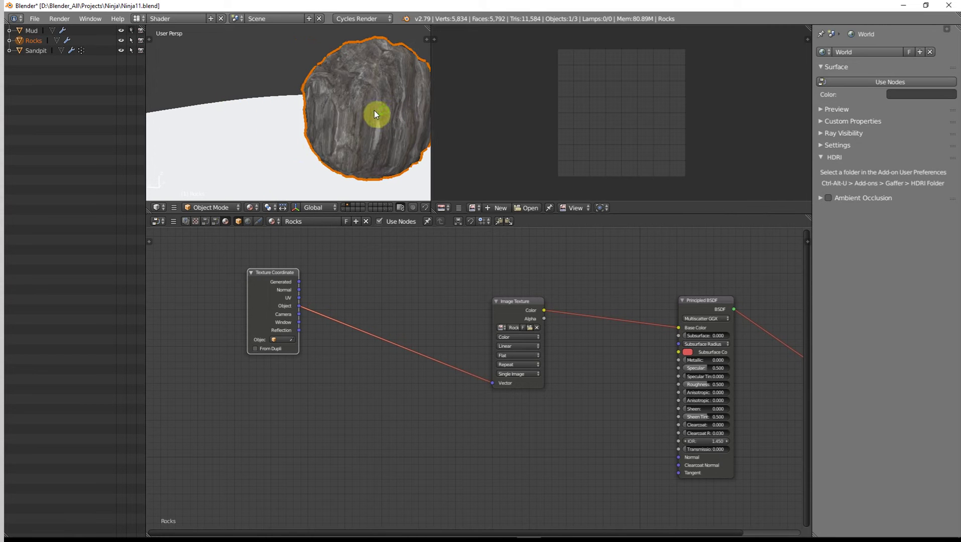
middle_drag(331, 124, 303, 134)
right_click(303, 135)
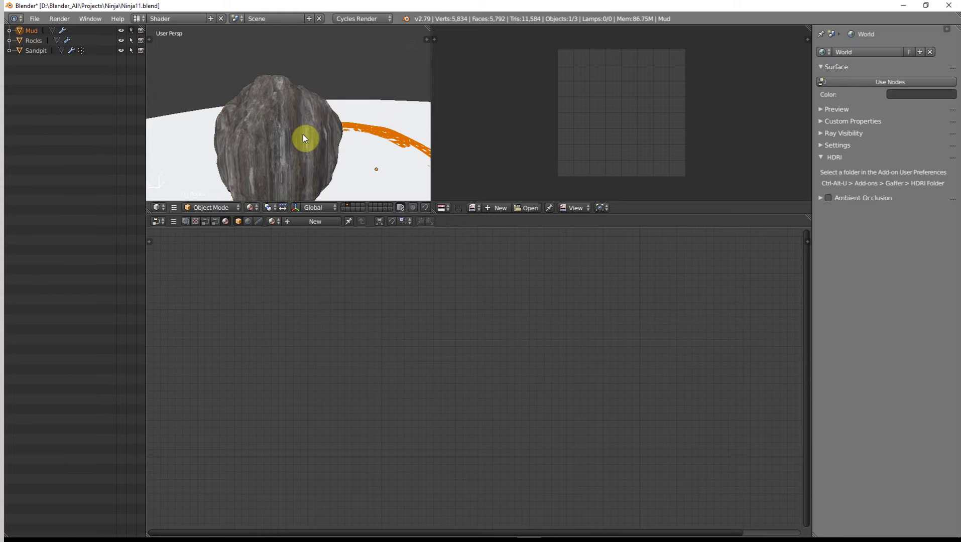
right_click(302, 135)
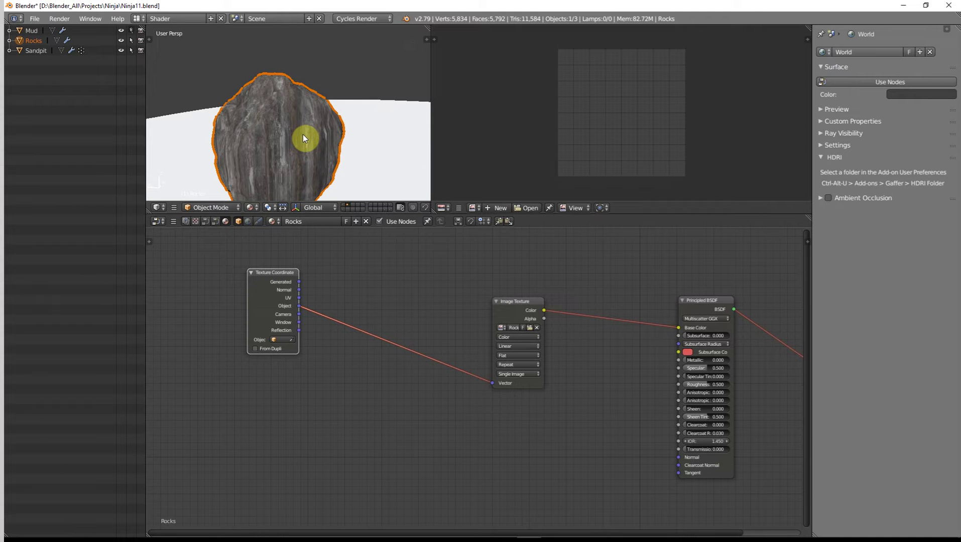
key(ctrl+z)
key(ctrl+z)
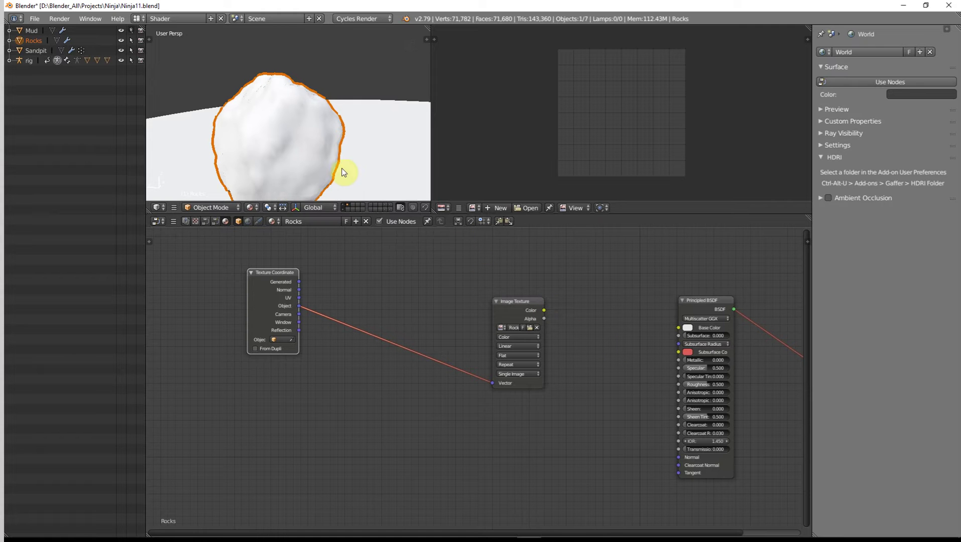
Deselect the rocks' mesh and reconnect the Image Texture's Color output to the Principled BSDF's Base Color.
key(Tab)
key(a)
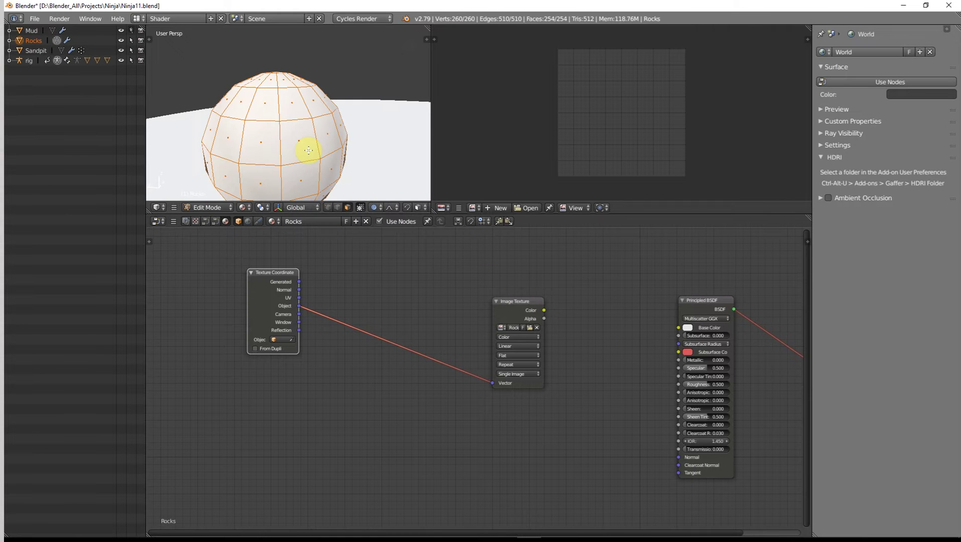
key(a)
key(Tab)
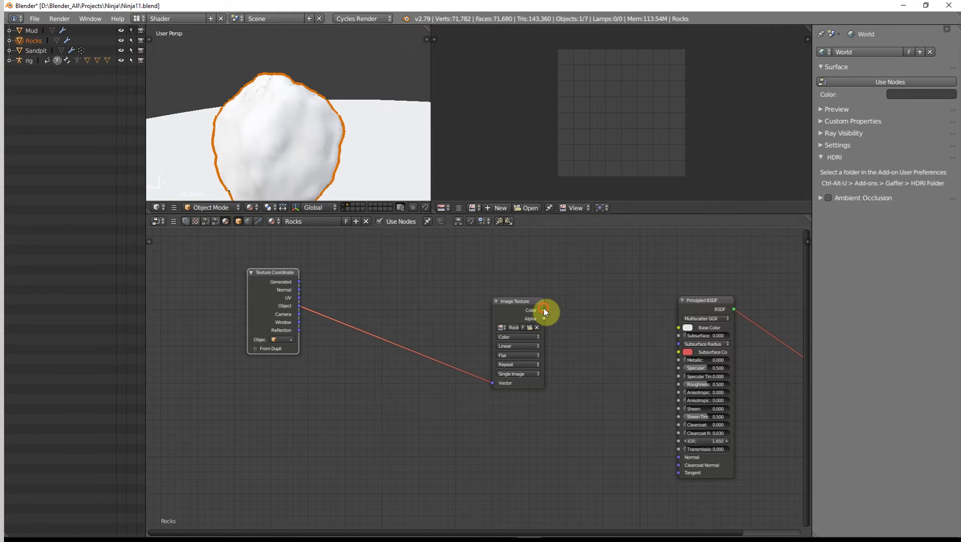
drag(544, 310, 679, 328)
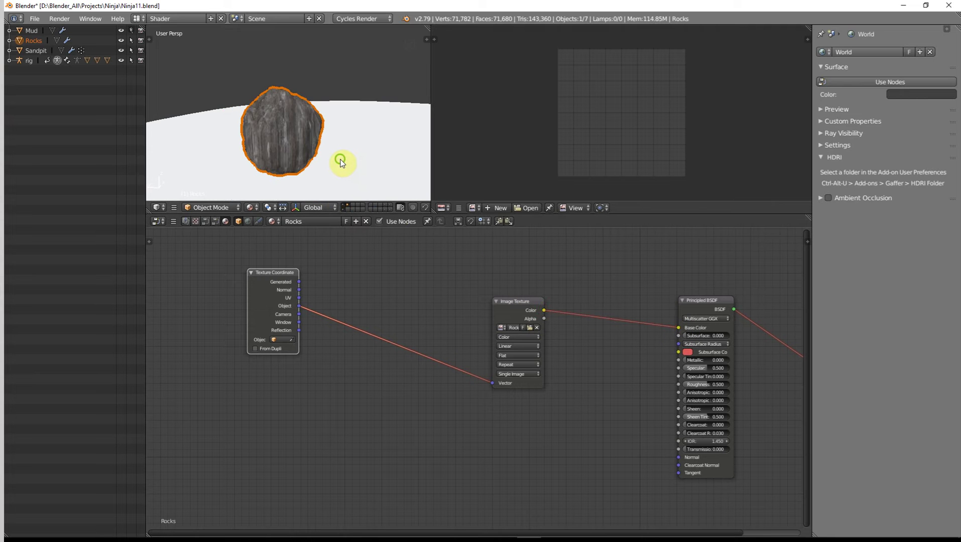
Select the horizontal ring of faces around the rock's middle to inspect how the texture is projected there.
key(Tab)
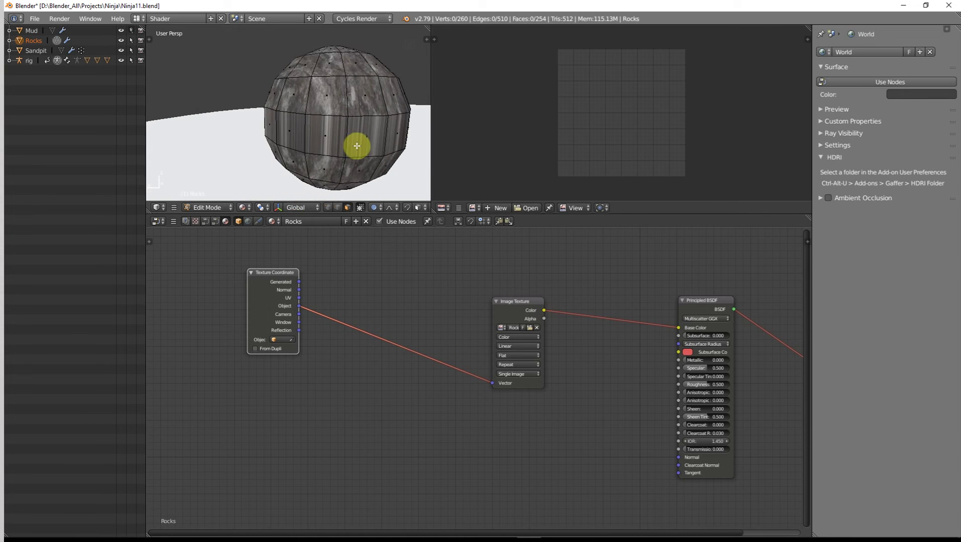
alt+click(345, 134)
mouse_move(342, 133)
middle_down()
mouse_move(365, 133)
mouse_move(277, 133)
mouse_move(425, 134)
mouse_move(327, 151)
mouse_move(322, 178)
mouse_move(332, 139)
middle_up()
scroll(332, 140, up, 2)
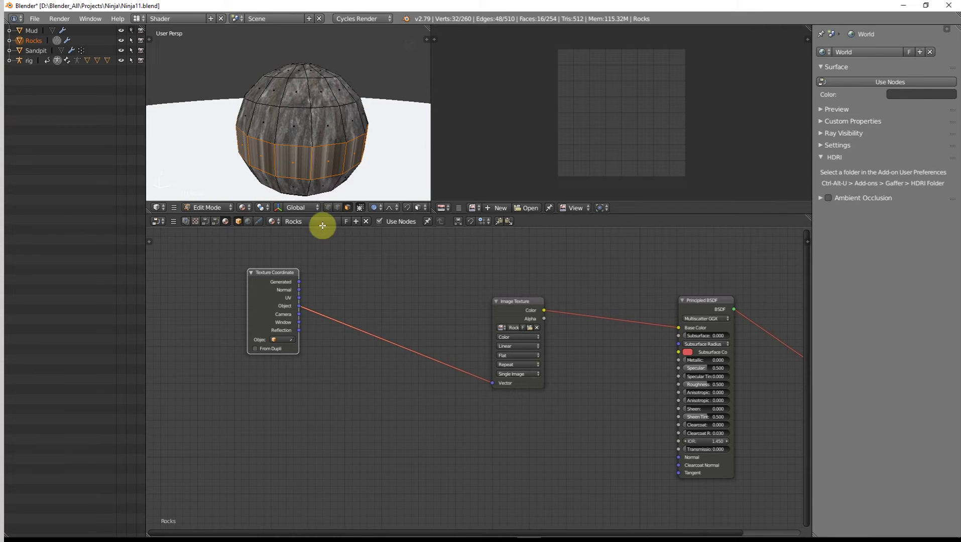
key(Tab)
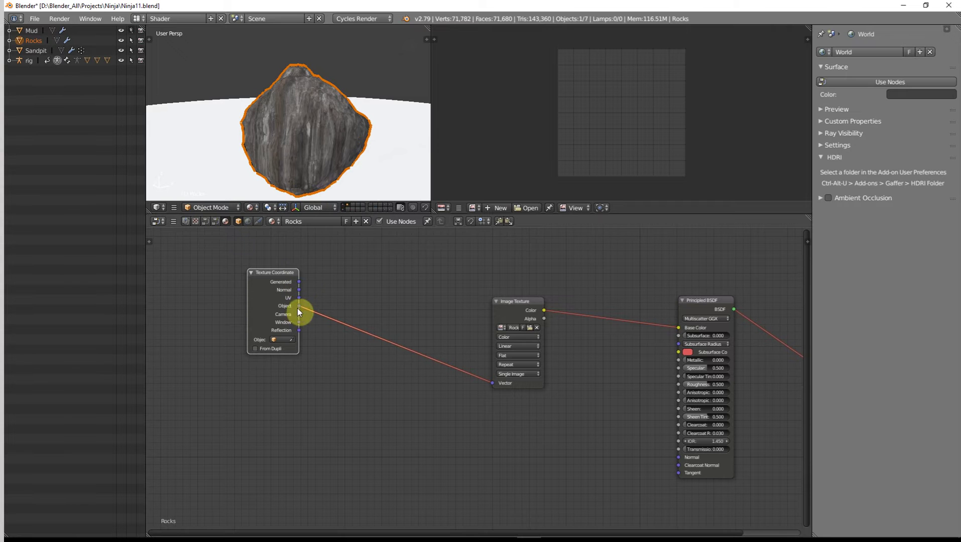
Try the Generated coordinates as the Image Texture's Vector input and inspect the rock.
mouse_move(337, 137)
middle_down()
mouse_move(373, 142)
mouse_move(324, 140)
middle_up()
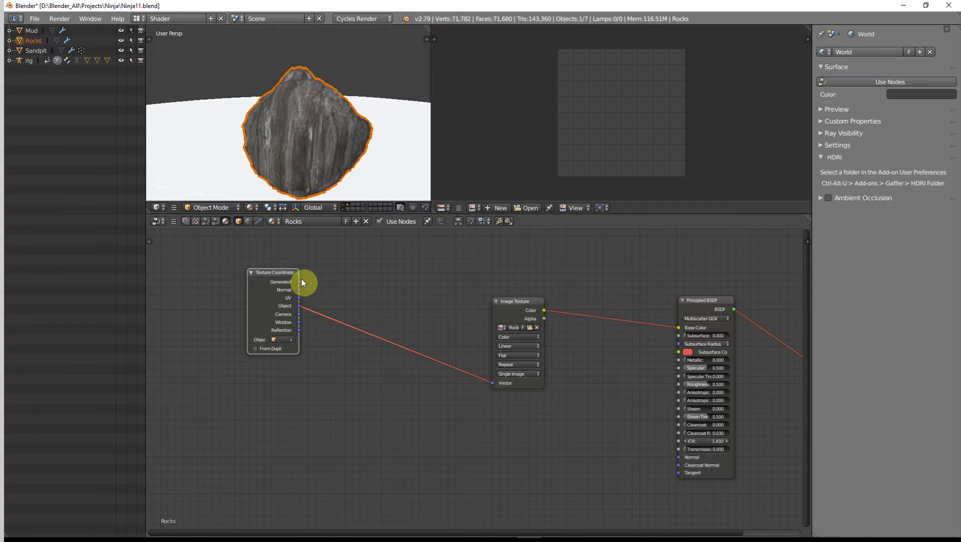
drag(300, 281, 494, 383)
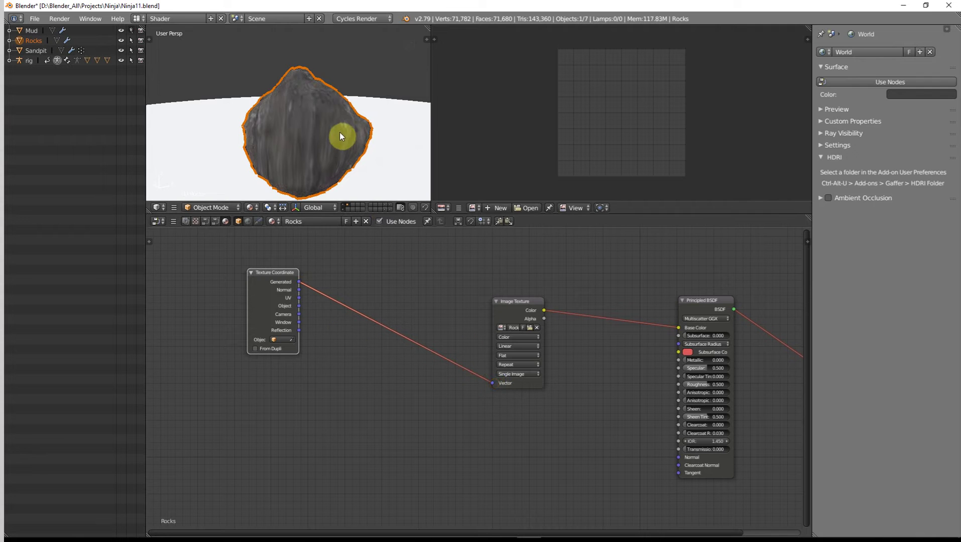
mouse_move(340, 132)
middle_down()
mouse_move(253, 143)
mouse_move(297, 121)
mouse_move(344, 151)
middle_up()
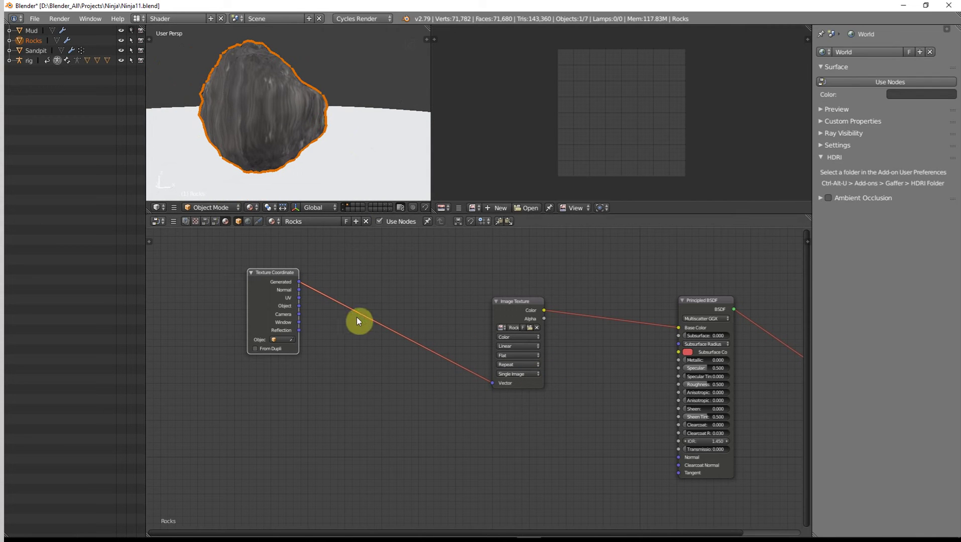
Insert a Mapping node between the Texture Coordinate and Image Texture nodes, and feed its Vector input from the Object coordinates.
key(shift+a)
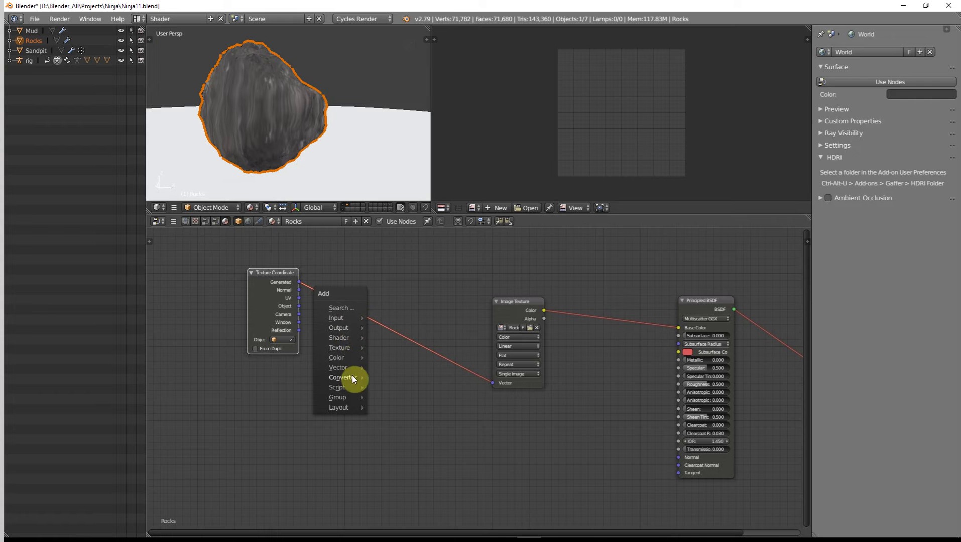
mouse_move(353, 377)
mouse_move(347, 317)
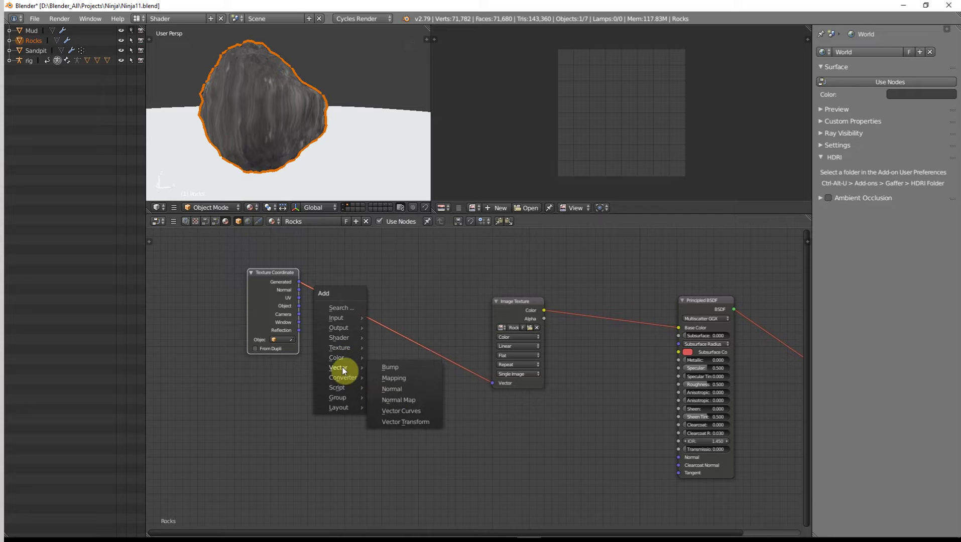
click(398, 377)
click(340, 274)
scroll(396, 323, up, 2)
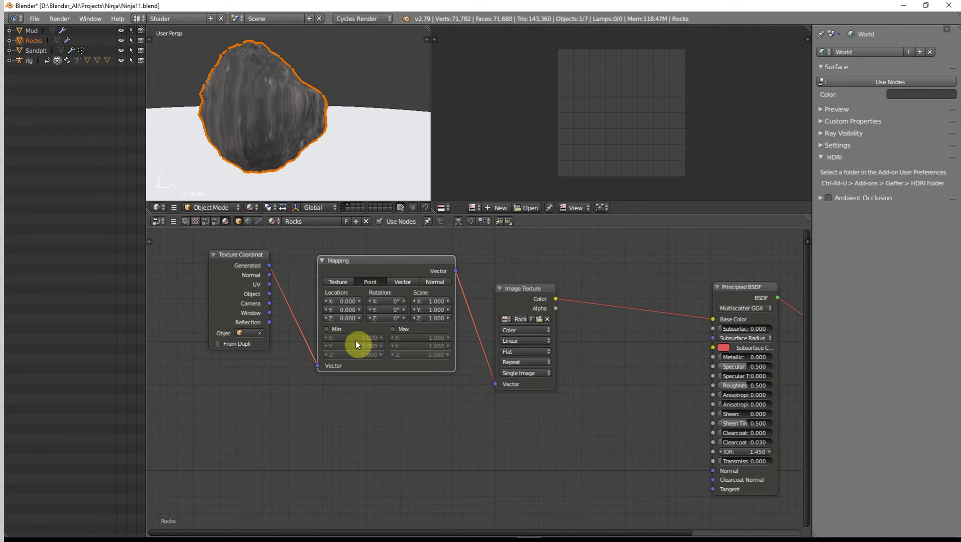
drag(269, 293, 318, 366)
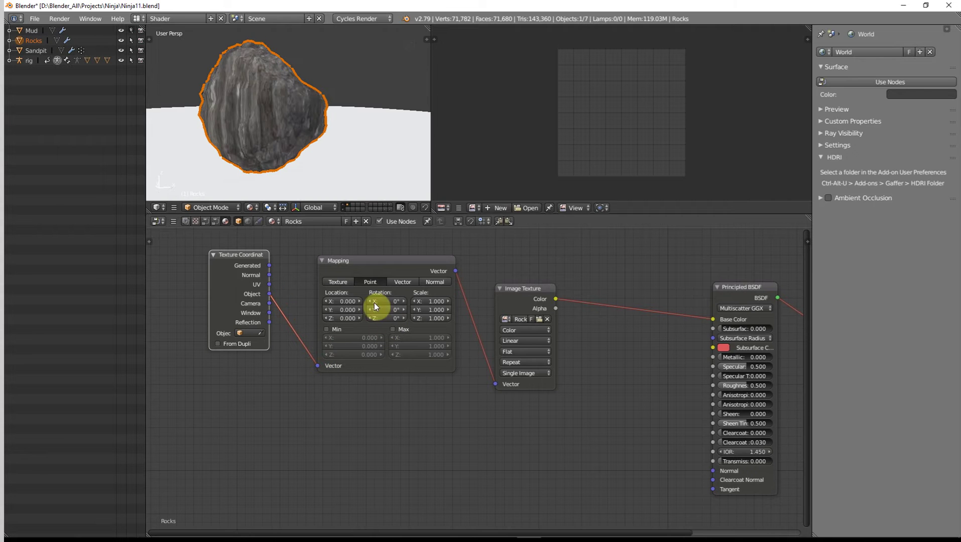
mouse_move(282, 170)
middle_down()
mouse_move(268, 167)
mouse_move(294, 176)
middle_up()
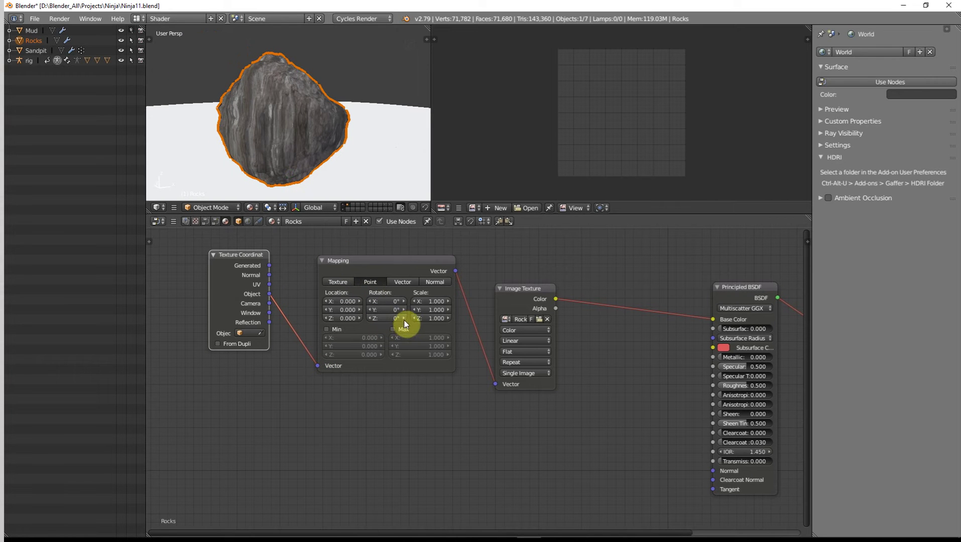
Try a scale of 0.5 on X, Y and Z in the Mapping node and inspect the rock.
click(432, 303)
text(0.5)
key(Return)
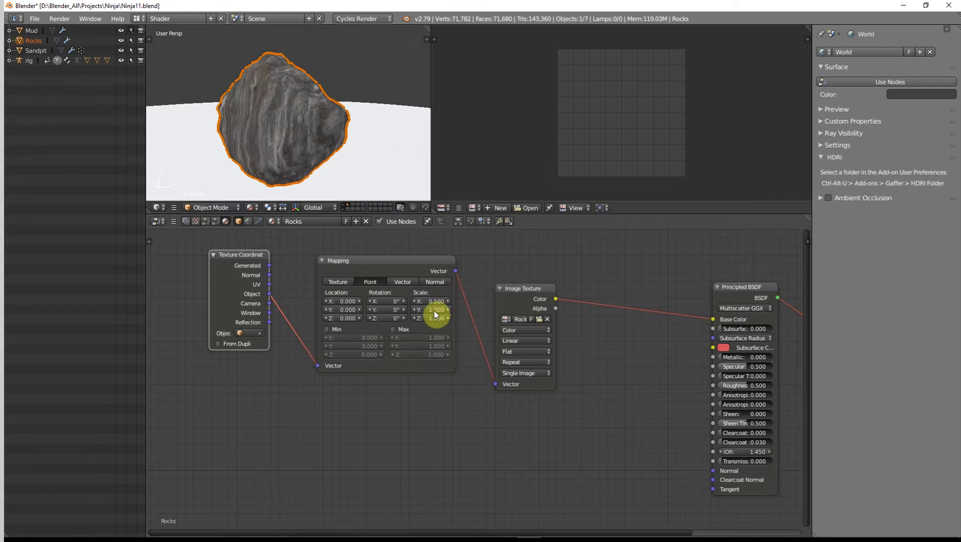
click(434, 311)
text(0.5)
key(Return)
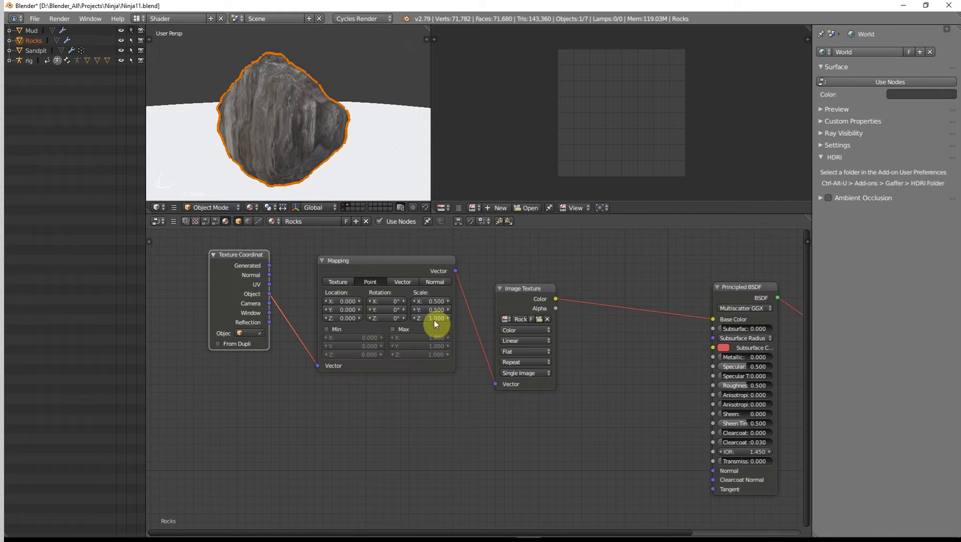
click(434, 318)
text(0.5)
key(Return)
middle_drag(354, 178, 310, 111)
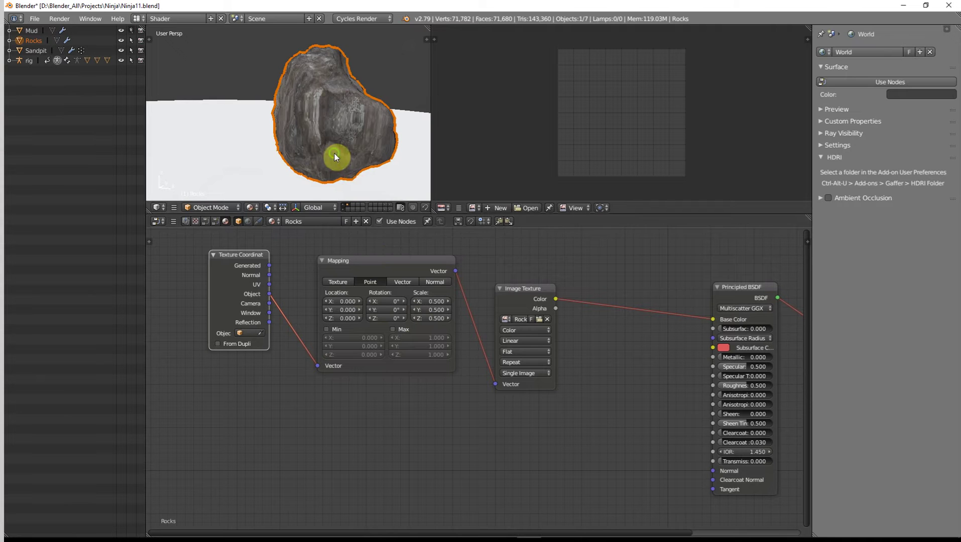
middle_drag(337, 156, 348, 162)
Try rotating the texture in the Mapping node, and reset its X and Y rotation to 0°.
mouse_move(388, 311)
mouse_down()
mouse_move(408, 311)
mouse_move(388, 301)
mouse_up()
click(398, 311)
text(0)
key(Return)
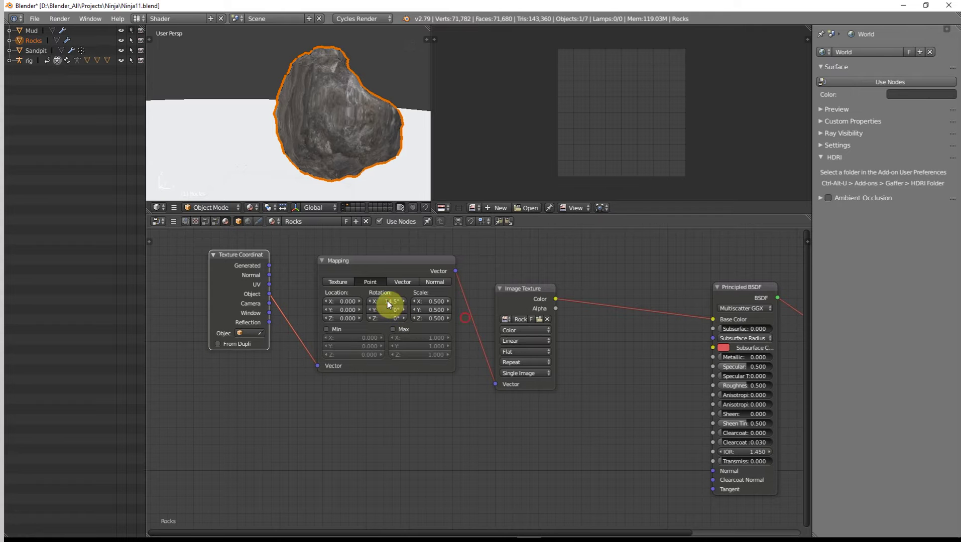
click(386, 301)
text(0)
key(Return)
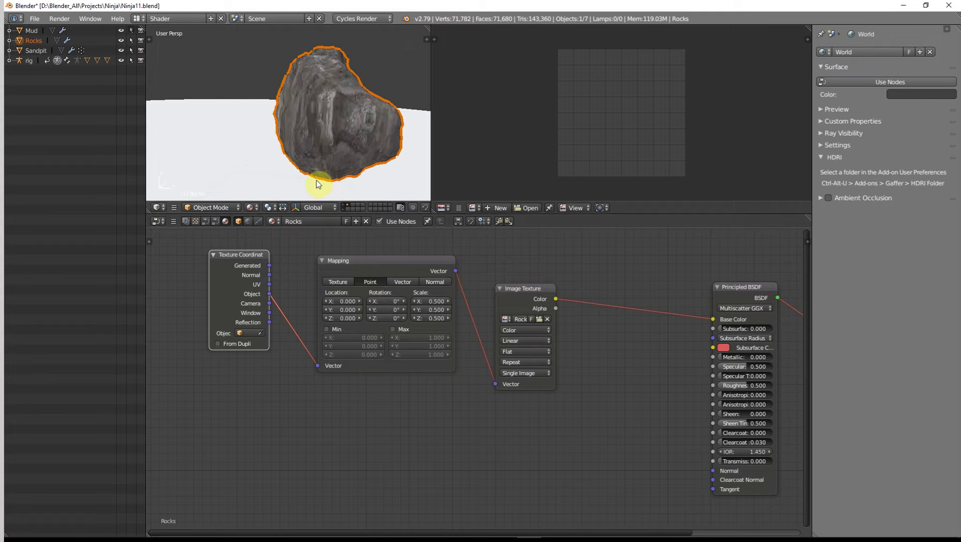
Feed the Mapping node's Vector input from the UV coordinates instead of the Object coordinates and inspect the rock.
drag(269, 293, 317, 366)
drag(270, 285, 317, 365)
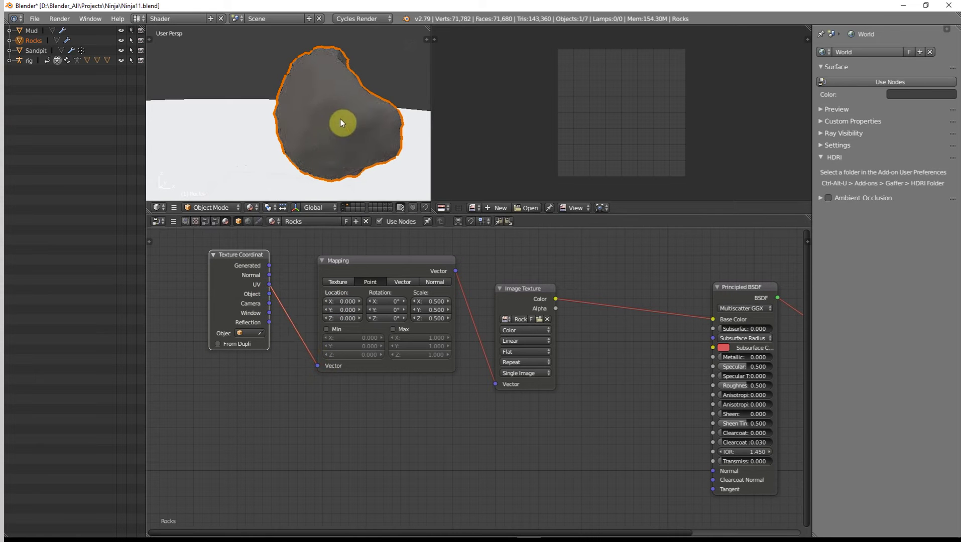
middle_drag(340, 119, 315, 129)
Unwrap all faces of the rocks' mesh with Smart UV Project and inspect the textured rock in Object Mode.
key(Tab)
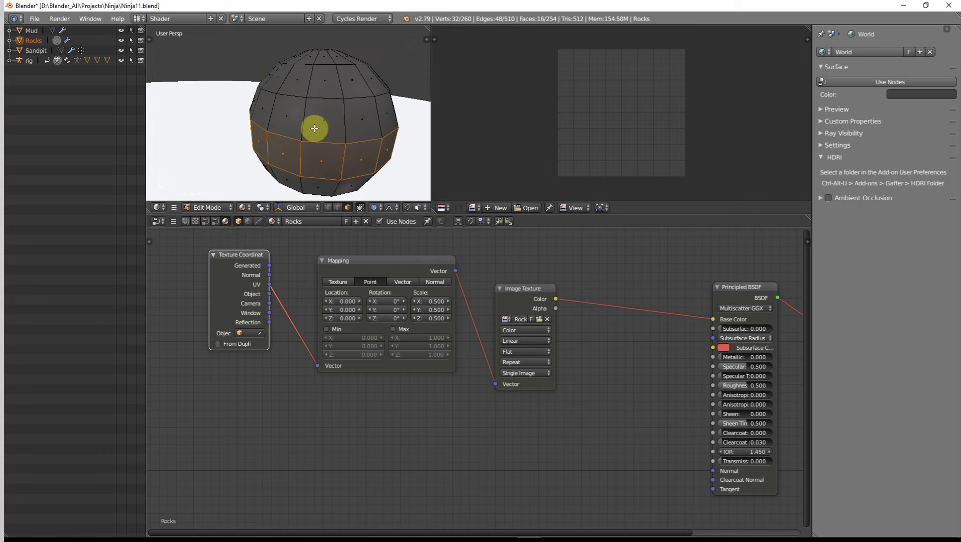
key(a)
key(a)
key(u)
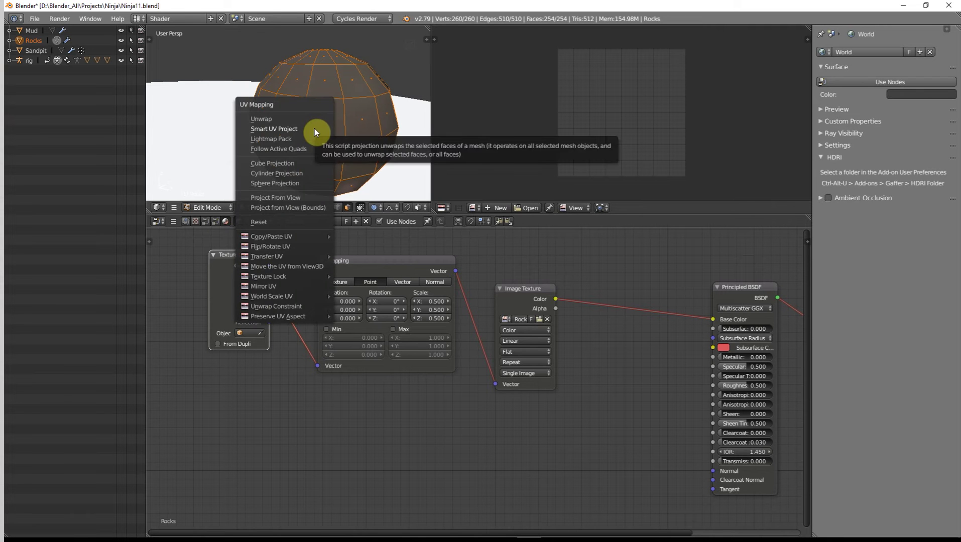
click(315, 129)
click(323, 204)
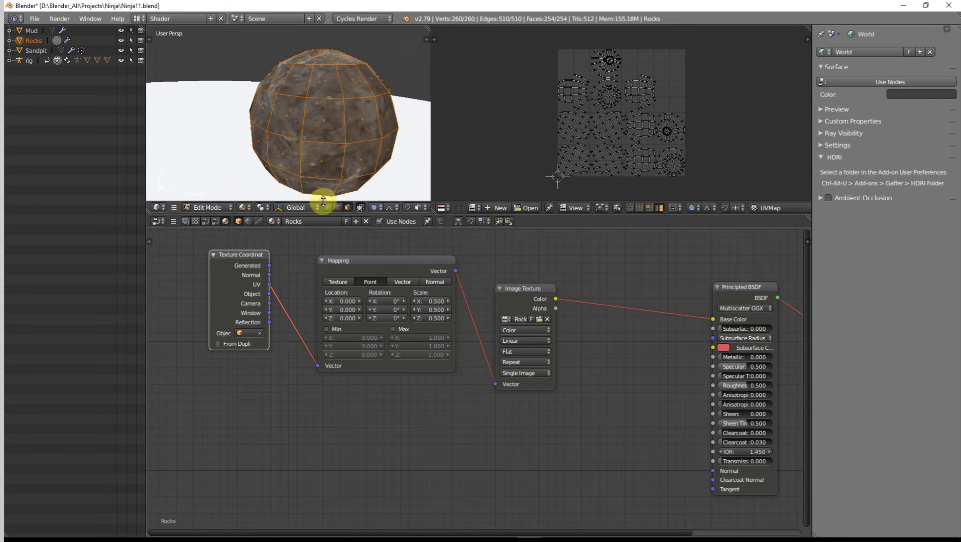
key(Tab)
middle_drag(380, 154, 270, 147)
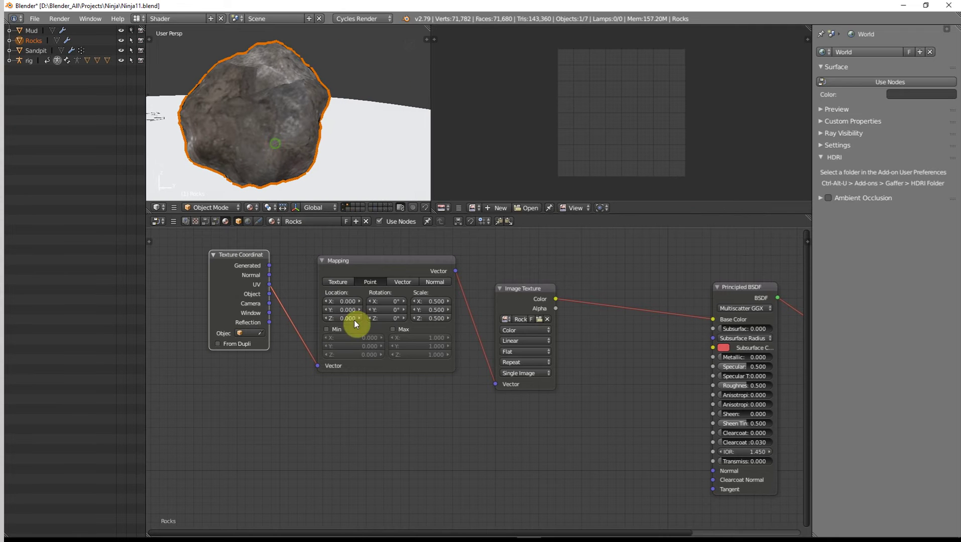
Try a scale of 2 on X, Y and Z in the Mapping node.
click(433, 301)
text(2)
key(Return)
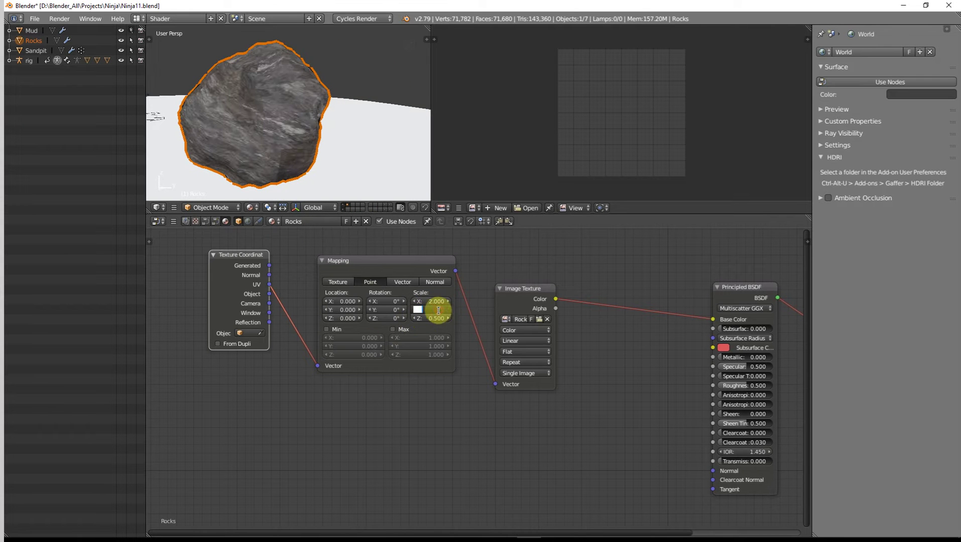
text(2)
key(Return)
click(436, 318)
text(2)
key(Return)
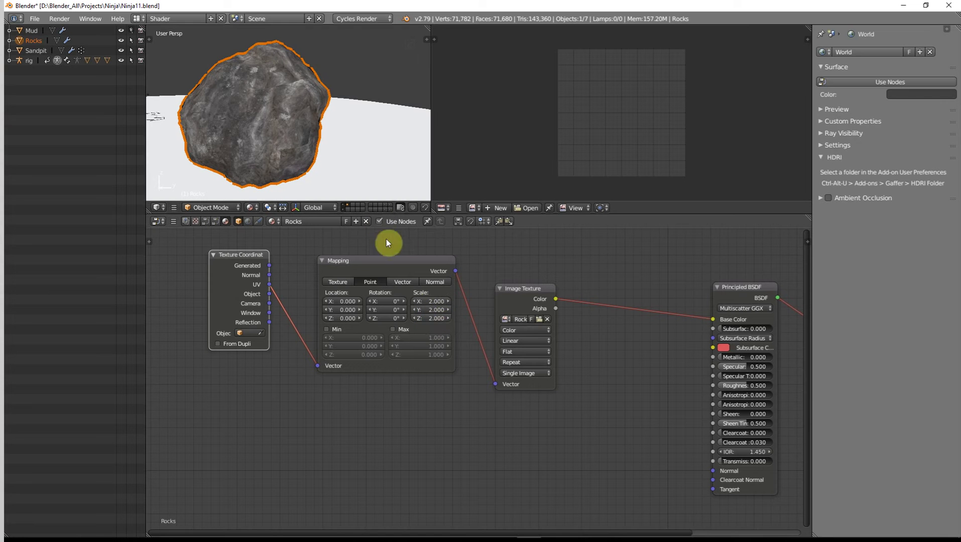
Set the Mapping node's X, Y and Z scale to 4 and inspect the texture on the rocks.
click(430, 301)
text(4)
key(Return)
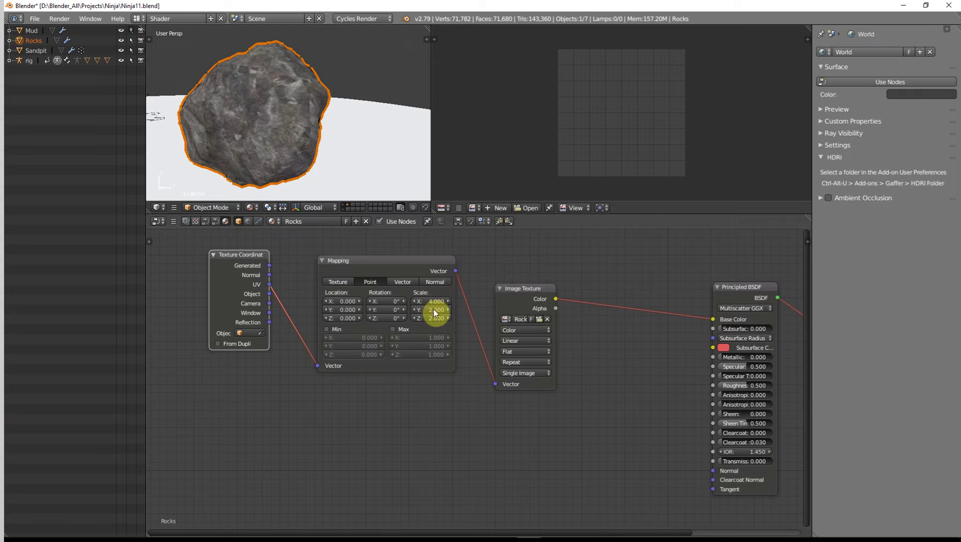
key(Return)
click(437, 319)
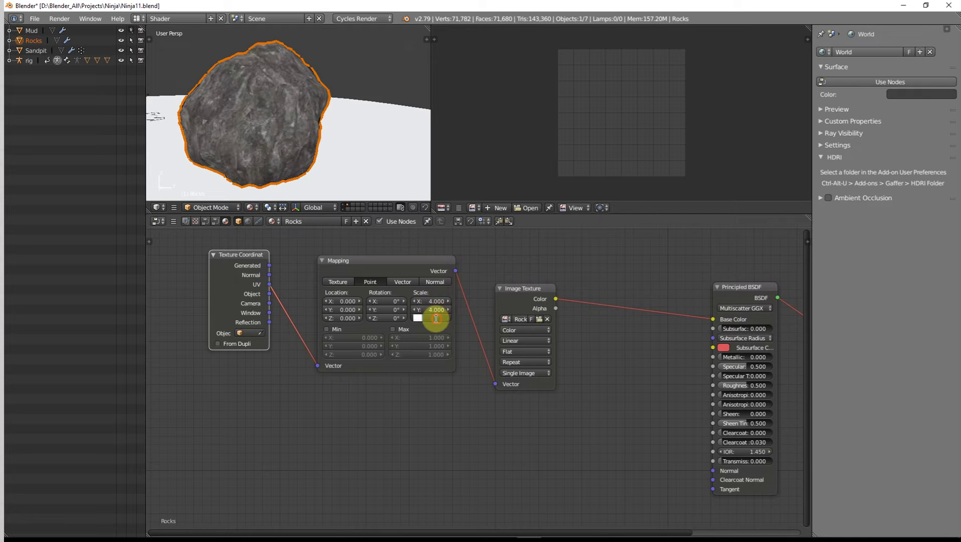
text(4)
key(Return)
middle_drag(262, 137, 302, 137)
scroll(303, 137, down, 4)
click(943, 451)
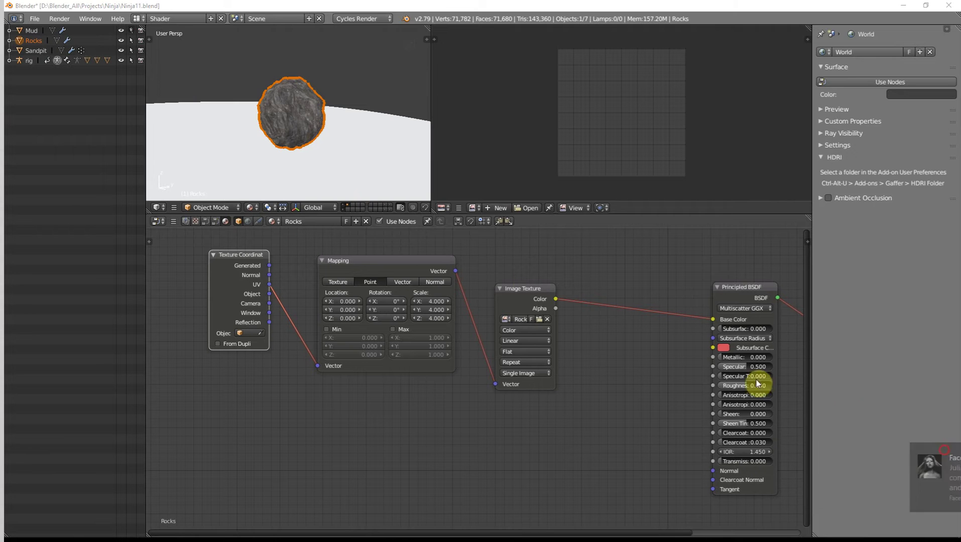
scroll(301, 110, down, 3)
scroll(270, 118, up, 5)
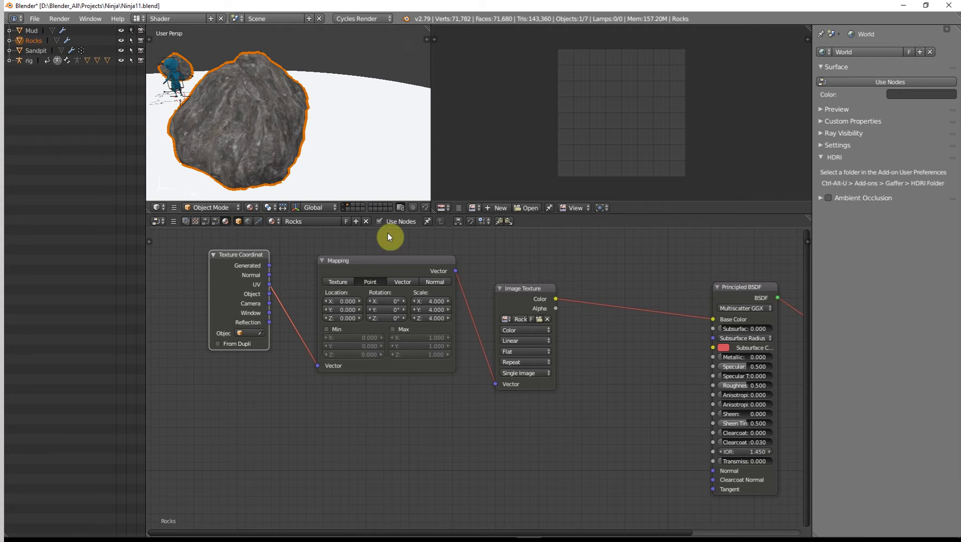
Duplicate the Image Texture node below the original and set the copy's color space to Non-Color Data.
middle_drag(609, 385, 562, 364)
scroll(444, 305, down, 2)
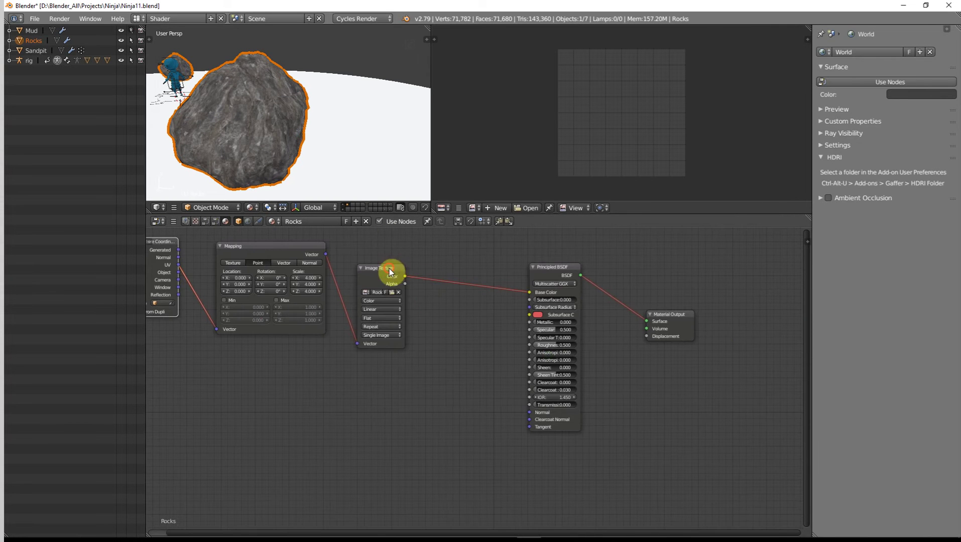
middle_drag(467, 343, 491, 332)
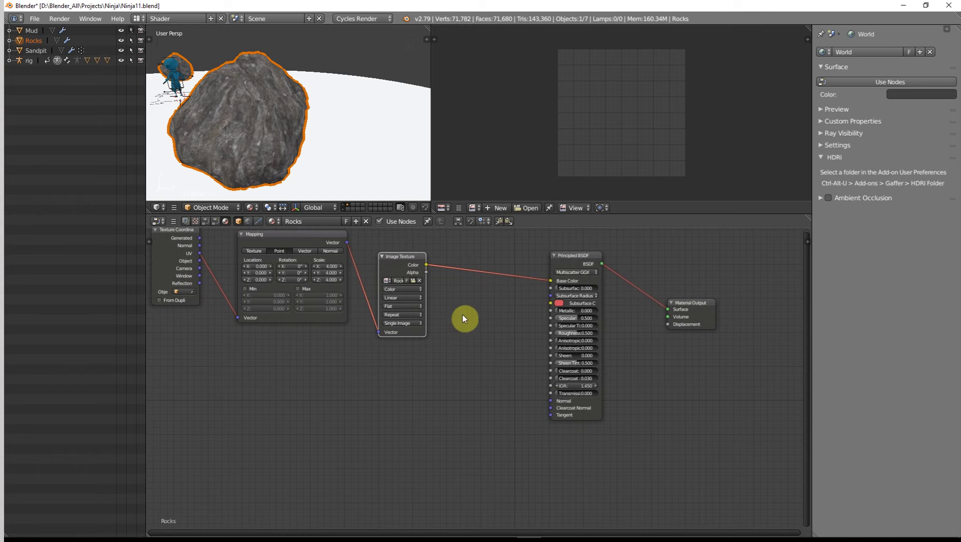
key(shift+d)
click(412, 420)
click(348, 394)
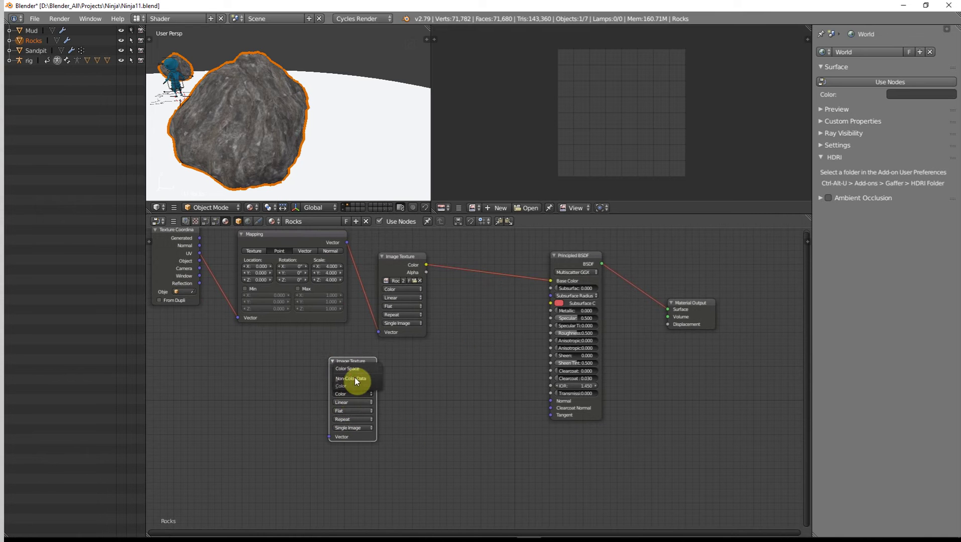
click(355, 377)
Add a ColorRamp node beside the duplicated Image Texture and connect the texture's Color output to its Fac input.
middle_drag(450, 387, 379, 348)
key(shift+a)
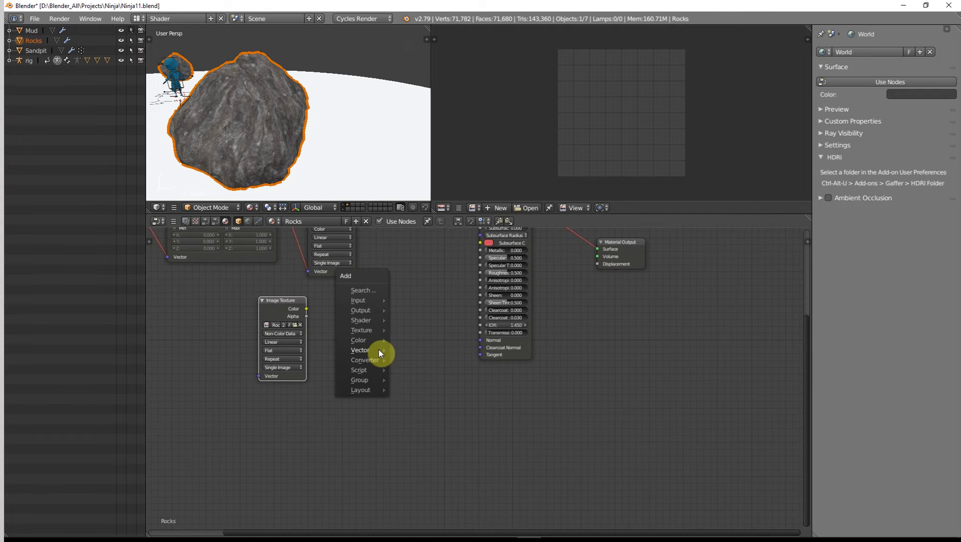
mouse_move(368, 338)
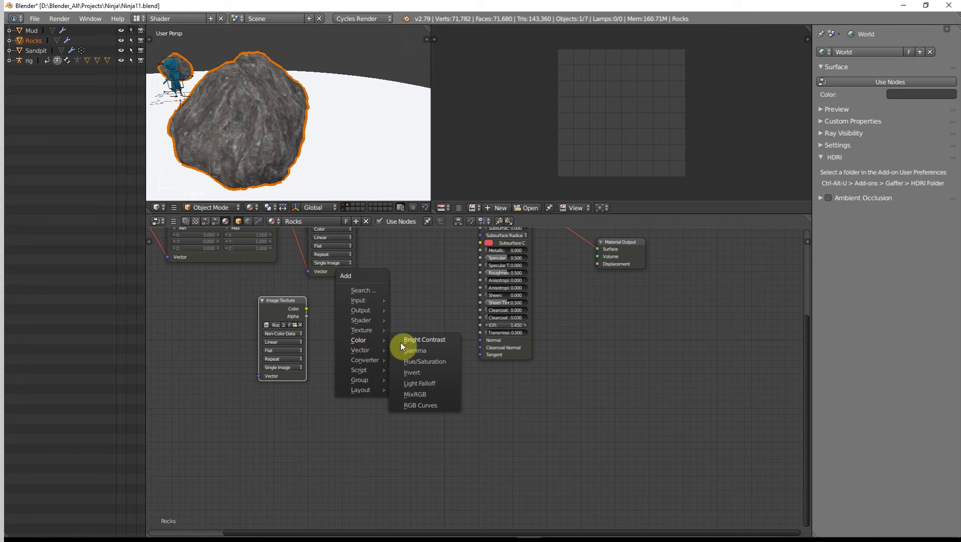
mouse_move(366, 360)
click(423, 370)
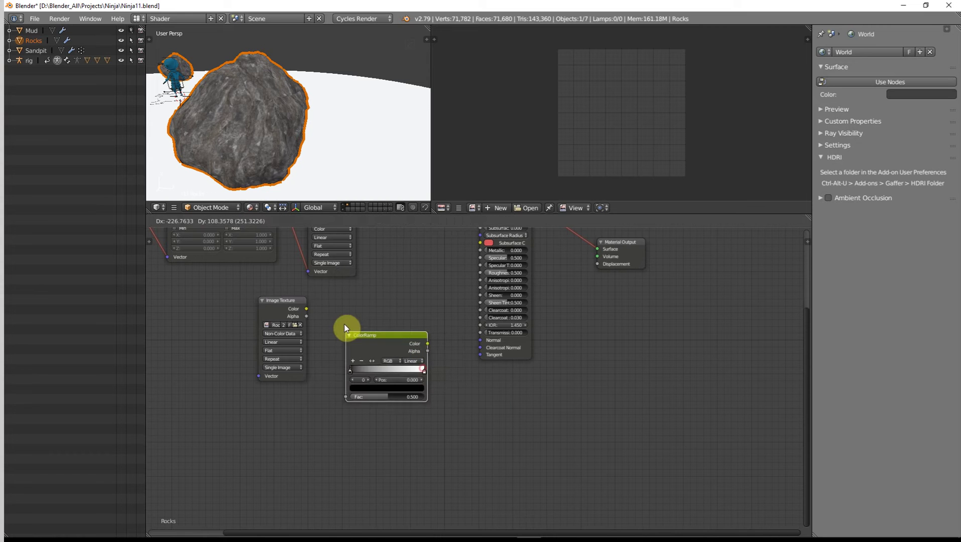
click(335, 301)
drag(307, 309, 337, 372)
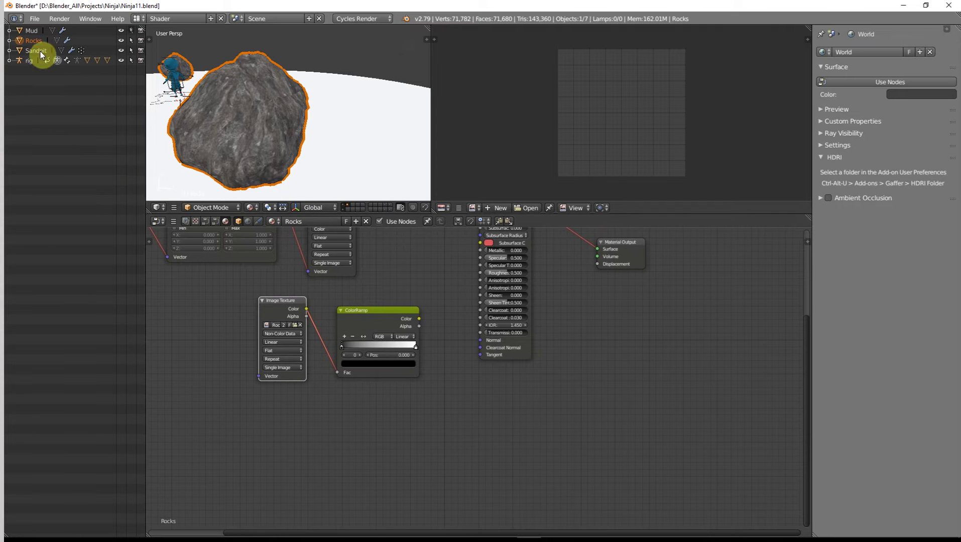
Search the add-ons in the user preferences for "node" and check that Node Wrangler is enabled.
click(33, 19)
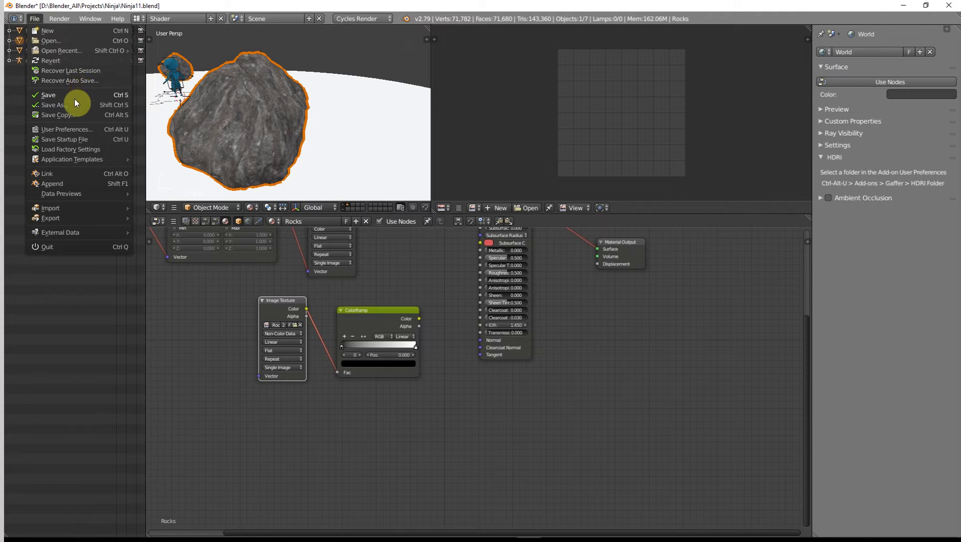
click(81, 126)
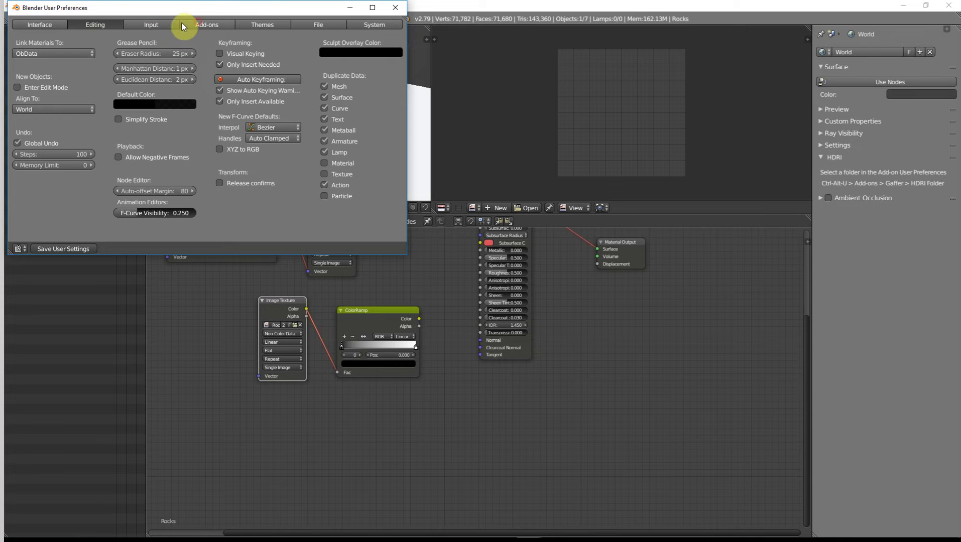
click(69, 43)
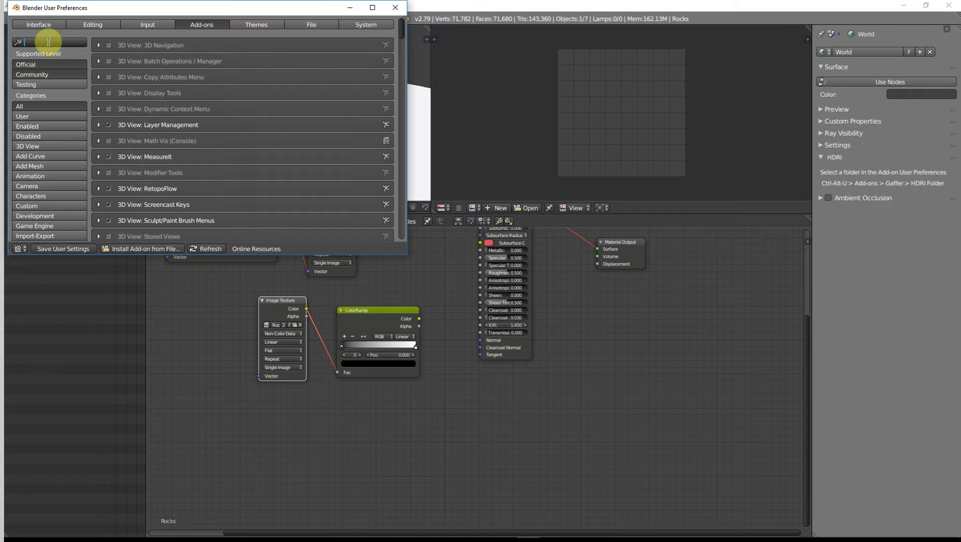
text(node)
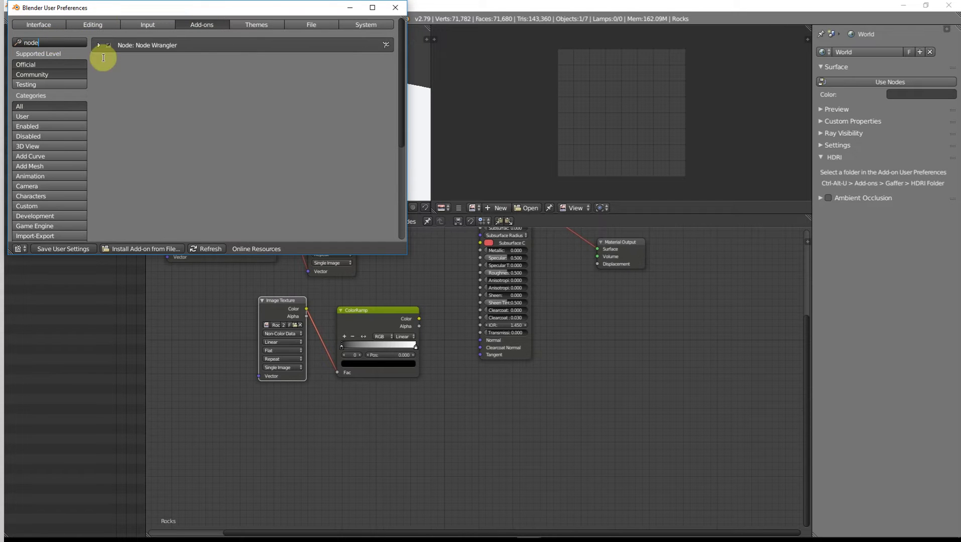
click(159, 88)
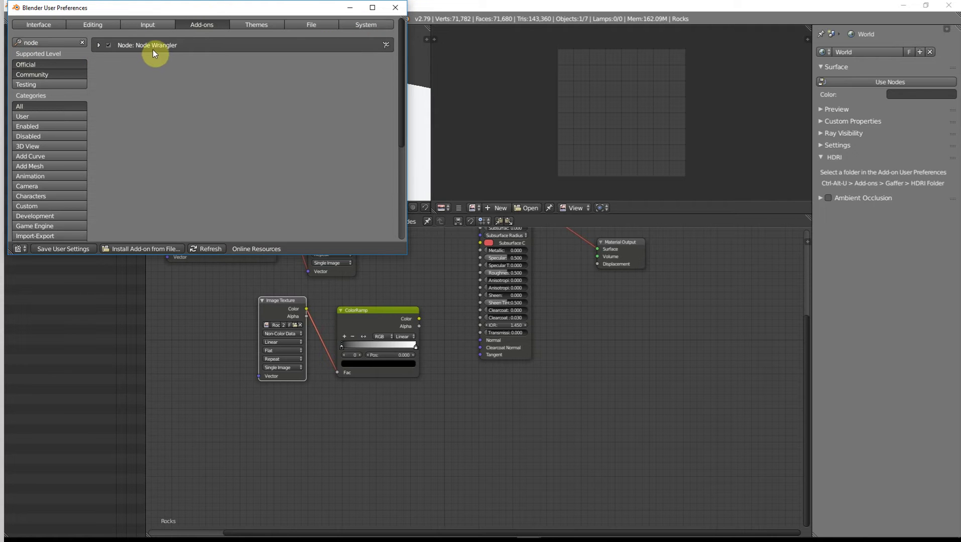
click(395, 8)
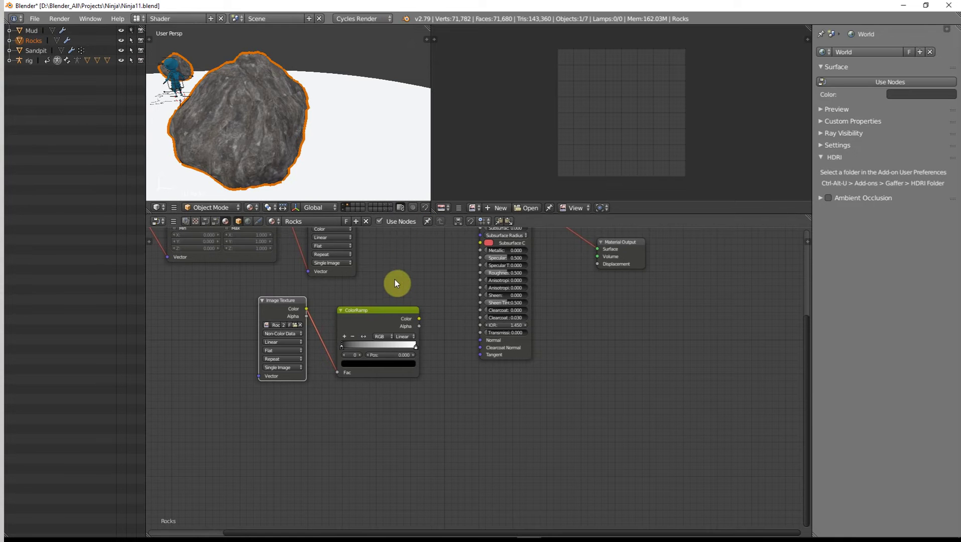
Preview the ColorRamp's output on the rock and bring its stops close together for high contrast, with the black stop at about 0.368.
ctrl+shift+click(380, 310)
middle_drag(269, 164, 339, 188)
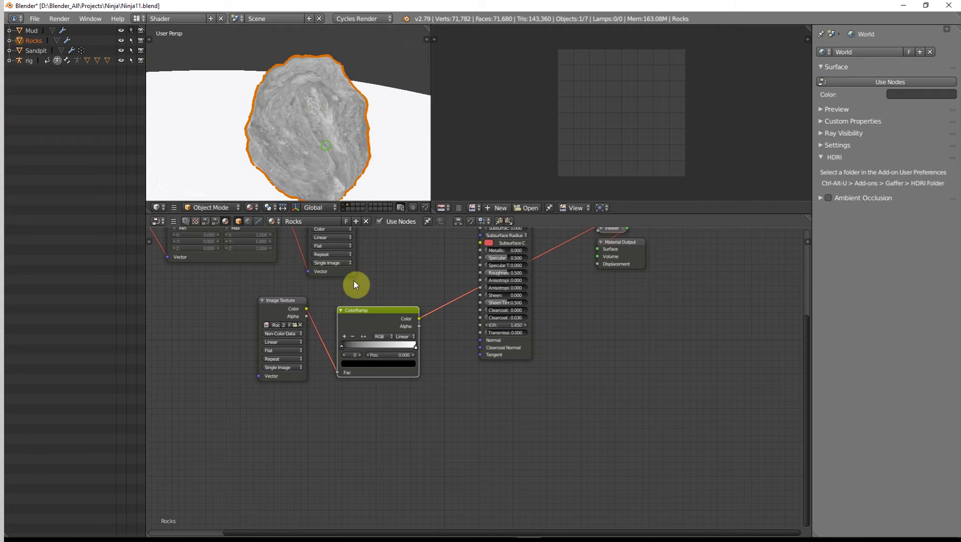
middle_drag(304, 77, 314, 155)
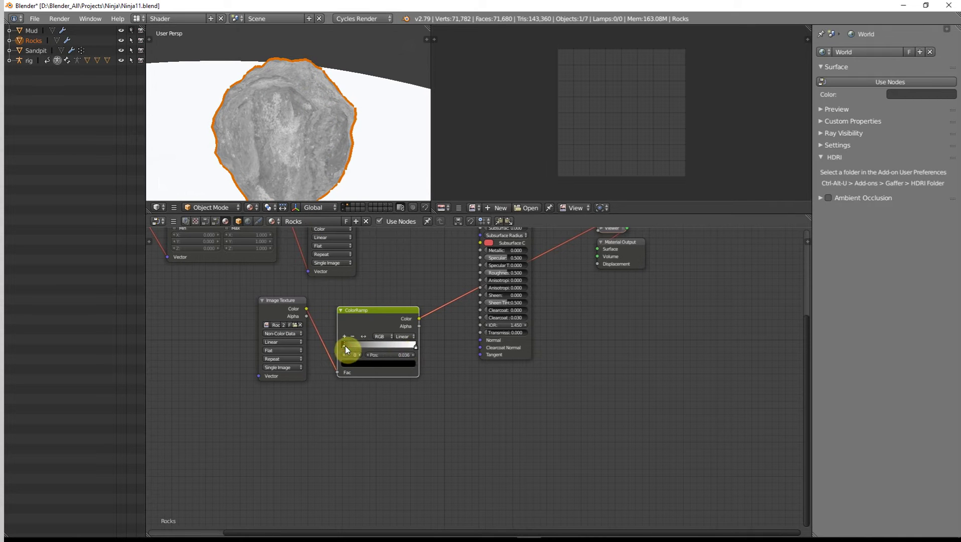
drag(415, 347, 375, 347)
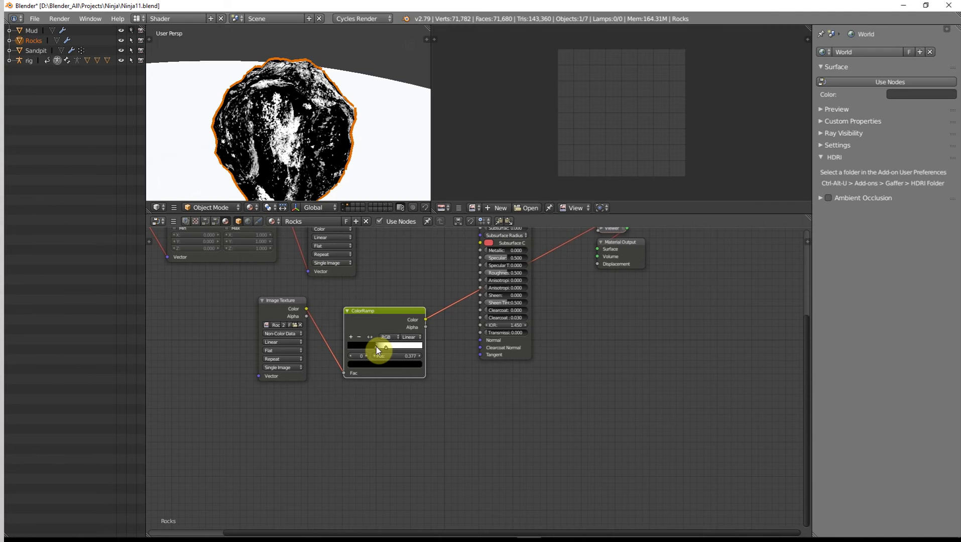
middle_drag(350, 92, 324, 98)
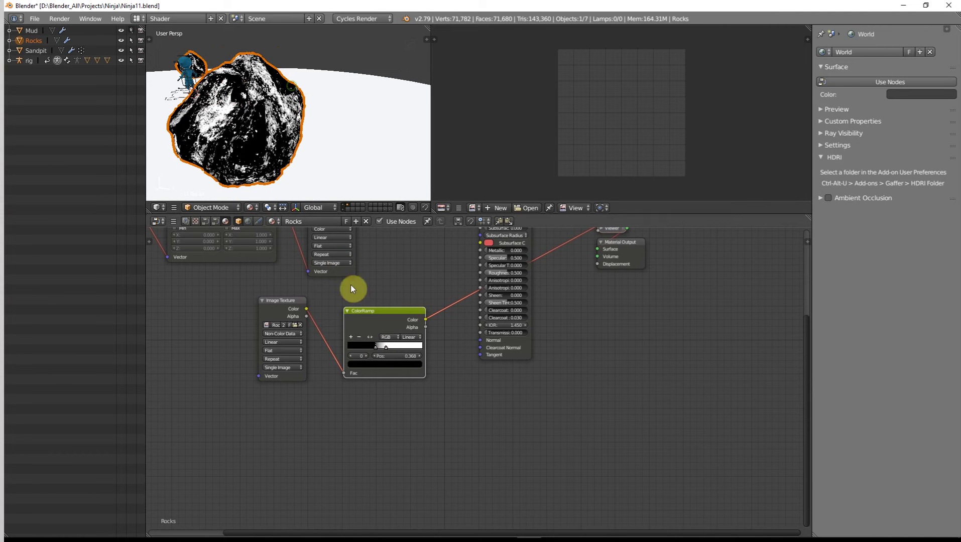
Move the Principled BSDF node slightly farther from the ColorRamp to make room between them.
scroll(512, 388, down, 2)
middle_drag(538, 338, 575, 422)
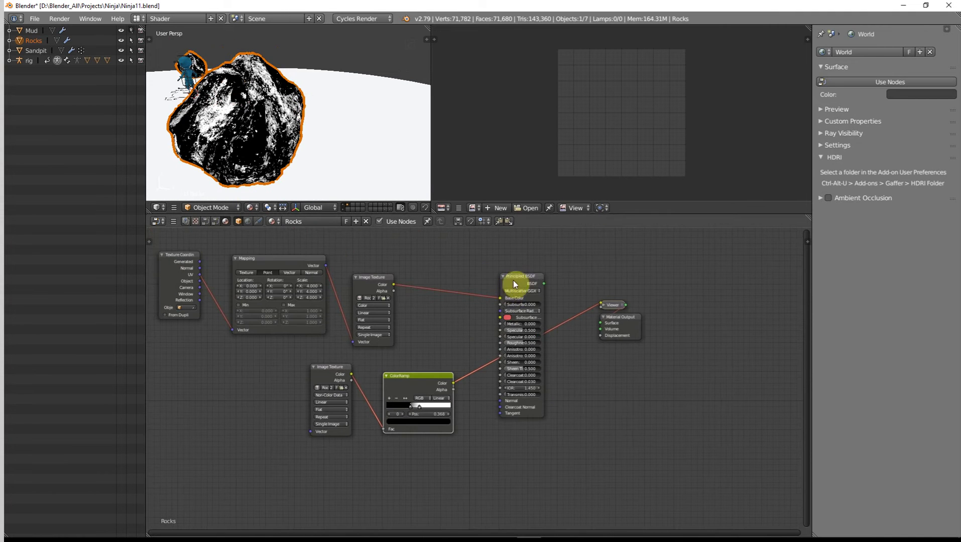
drag(515, 277, 530, 270)
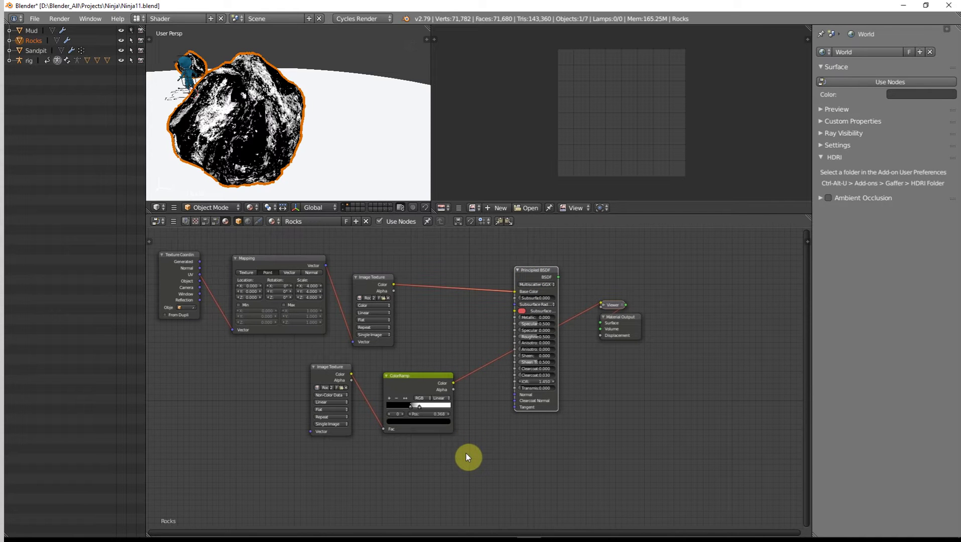
Add a Bump node beside the ColorRamp and move the Material Output and Principled BSDF nodes farther away to make room.
key(shift+a)
mouse_move(460, 445)
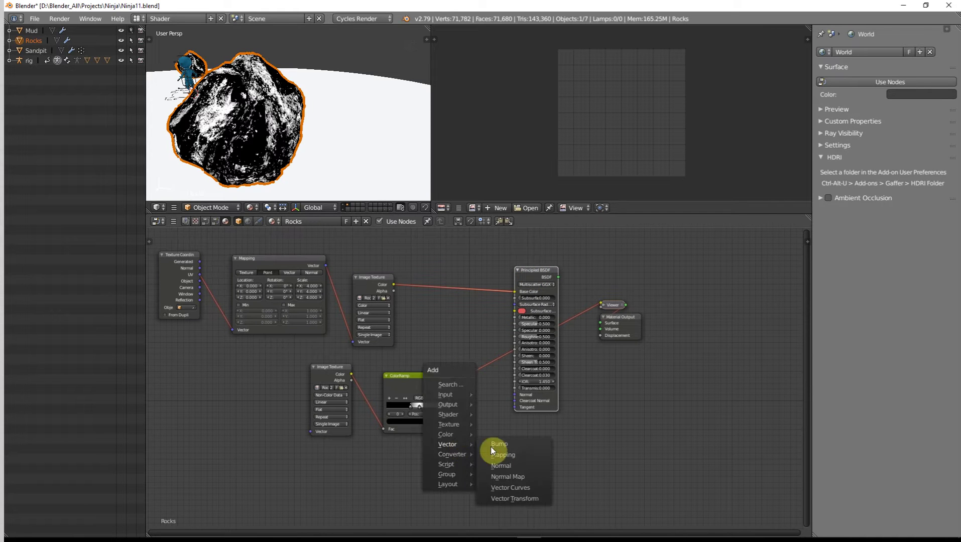
click(489, 443)
click(475, 423)
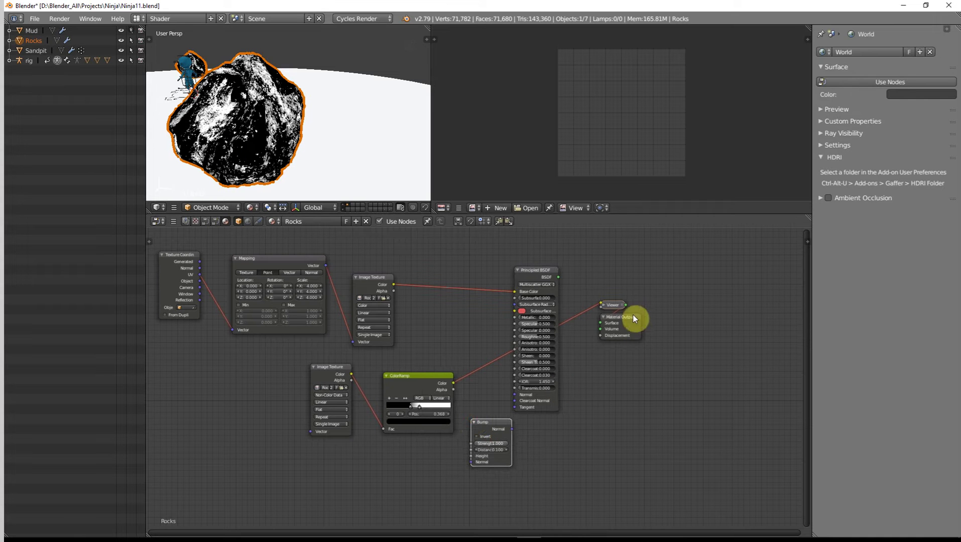
drag(634, 315, 734, 314)
drag(541, 269, 578, 271)
Connect the ColorRamp's output to the Bump node's Height and its Normal to the Principled BSDF's Normal, with Strength 0.3.
drag(453, 384, 468, 459)
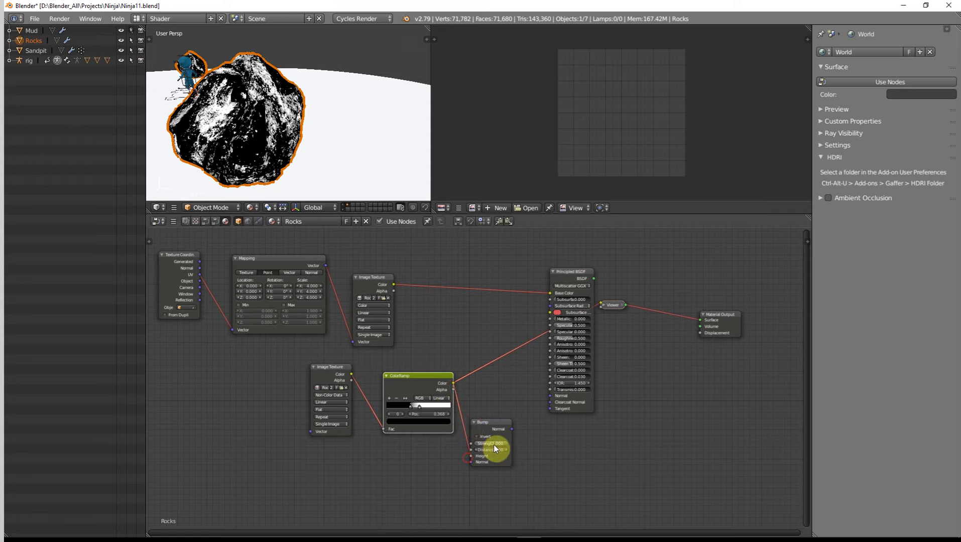
drag(510, 430, 550, 396)
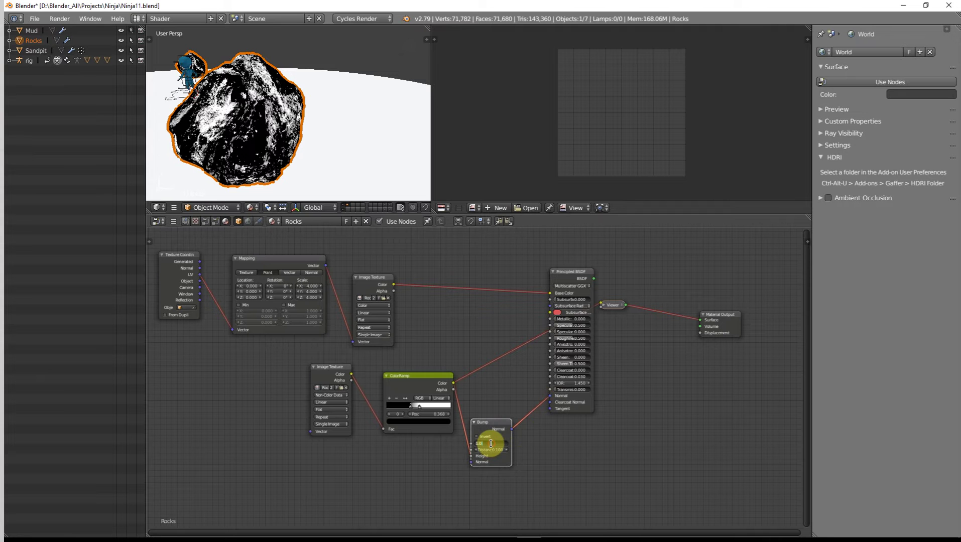
key(BackSpace)
Move the non-color Image Texture, ColorRamp and Bump nodes together lower in the node tree to free space above them.
click(417, 377)
middle_drag(445, 329, 436, 341)
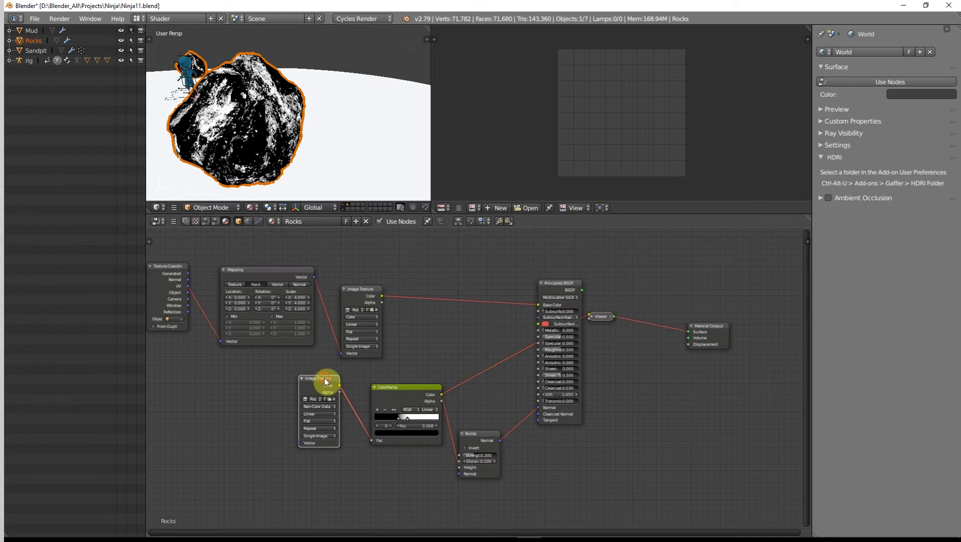
scroll(408, 367, down, 2)
middle_drag(426, 327, 433, 296)
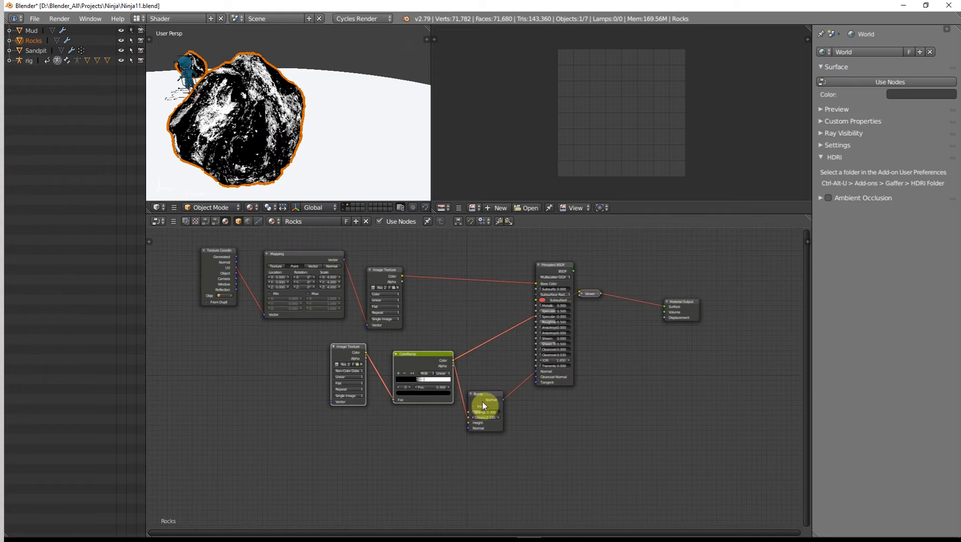
shift+right_click(483, 396)
key(g)
click(484, 420)
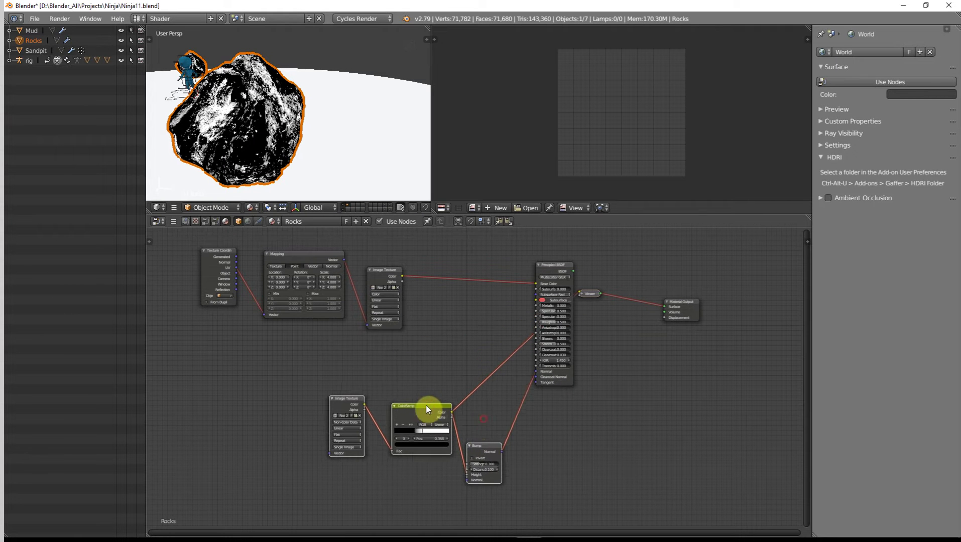
Duplicate the non-color Image Texture and ColorRamp pair into the space above the originals, spacing the copied ColorRamp farther from its texture.
key(shift+d)
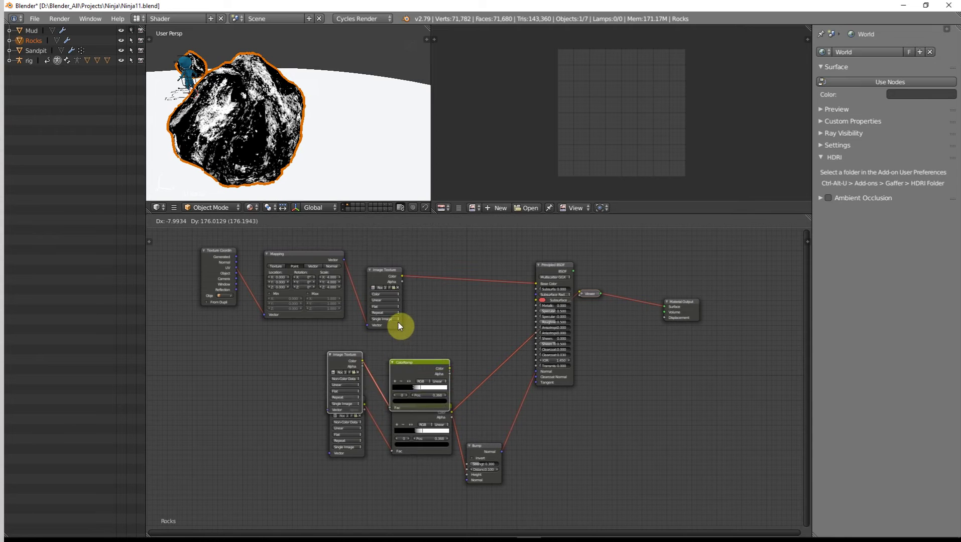
click(399, 304)
scroll(414, 336, up, 2)
middle_drag(433, 371, 486, 413)
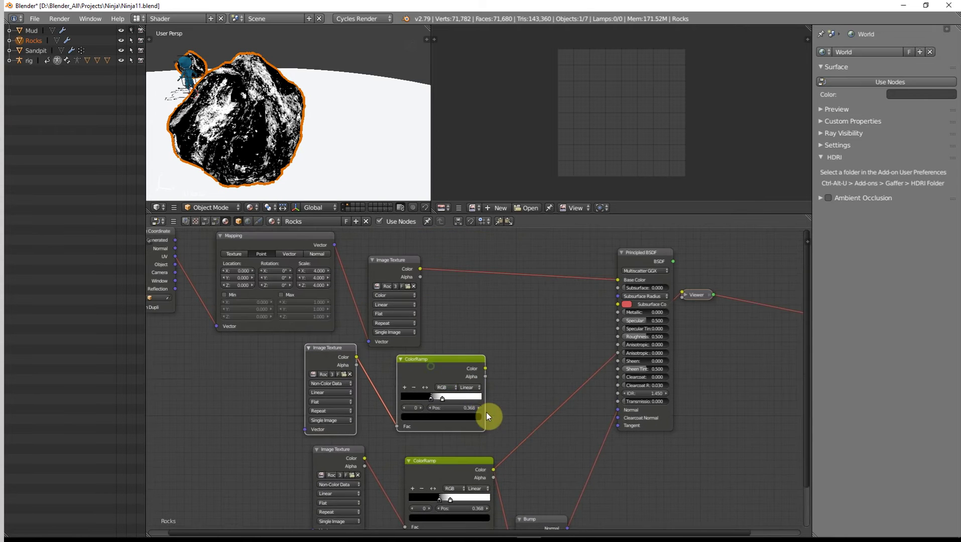
scroll(485, 412, down, 1)
drag(447, 367, 471, 368)
scroll(471, 368, down, 1)
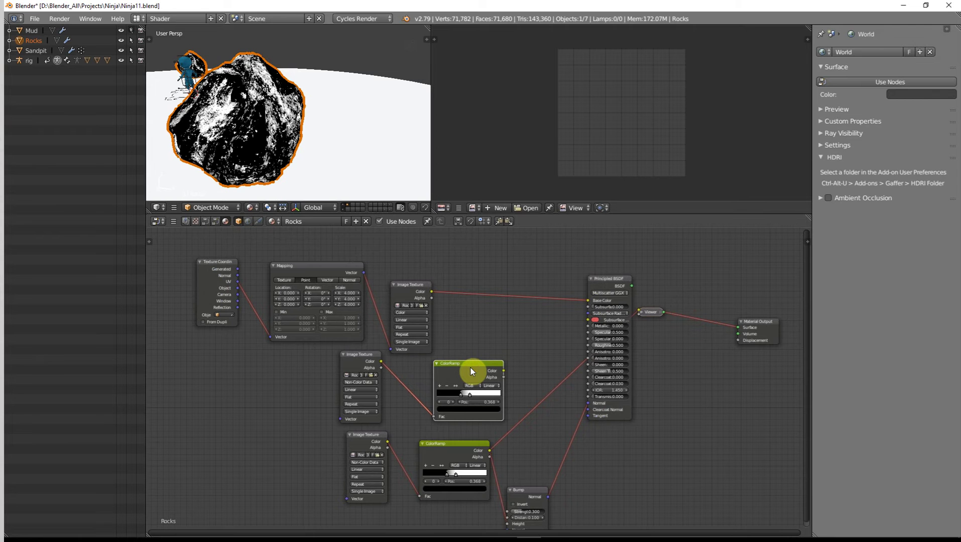
scroll(471, 368, up, 1)
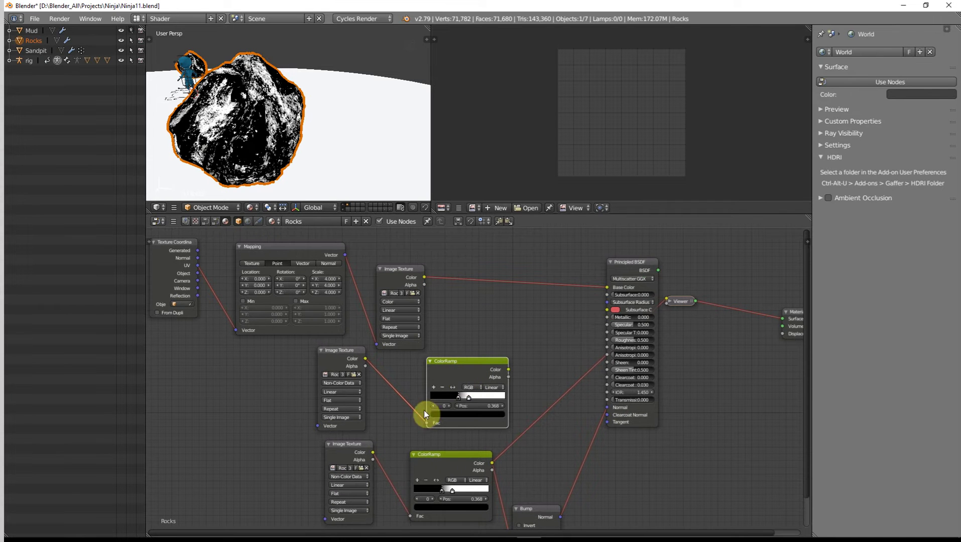
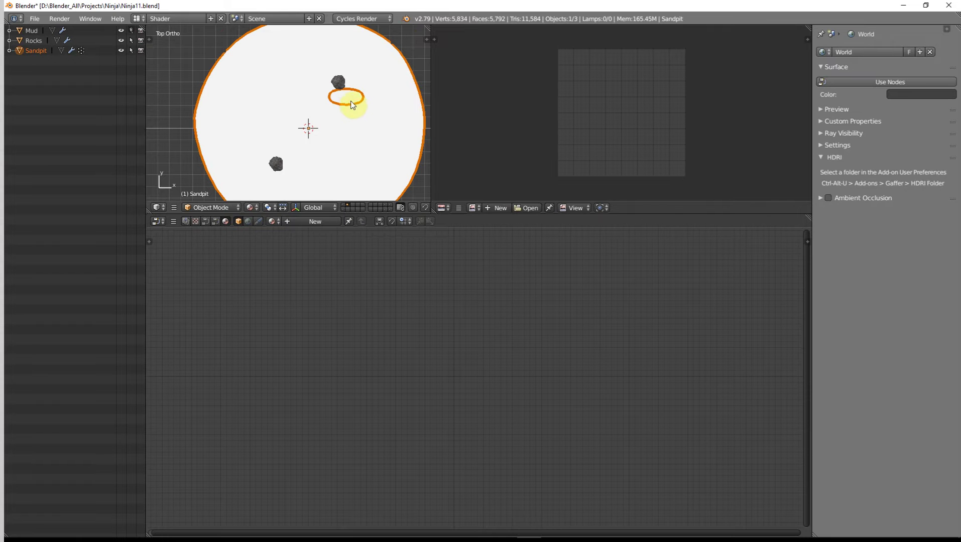
click(345, 95)
shift+click(332, 150)
key(KP_Divide)
scroll(326, 148, up, 3)
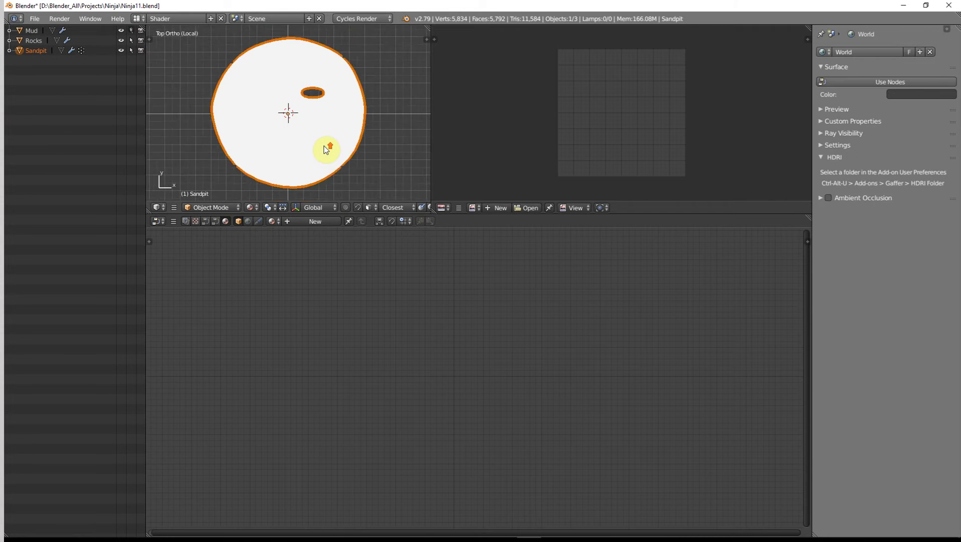
scroll(325, 149, down, 2)
key(KP_Divide)
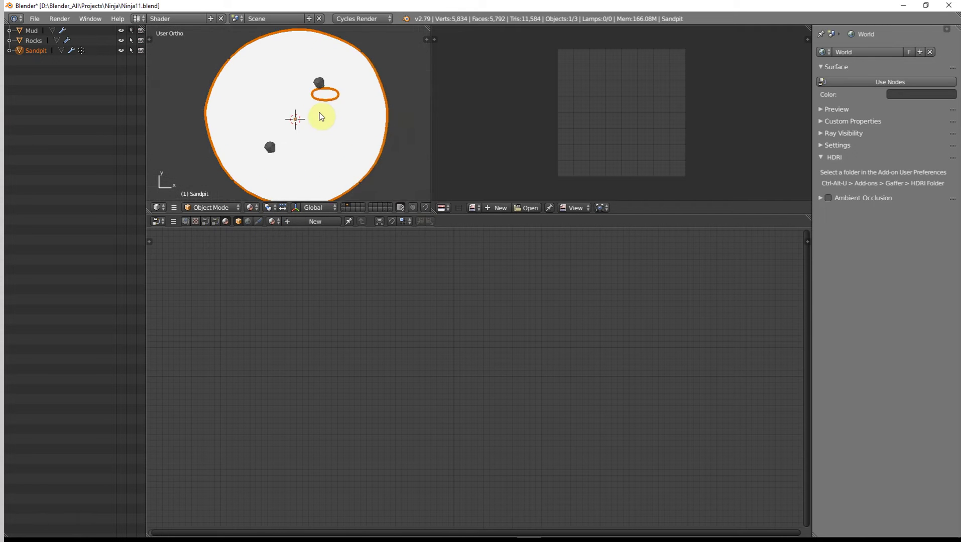
Isolate the Rocks and Sandpit in local view and leave only the Sandpit selected.
scroll(319, 113, up, 2)
right_click(336, 85)
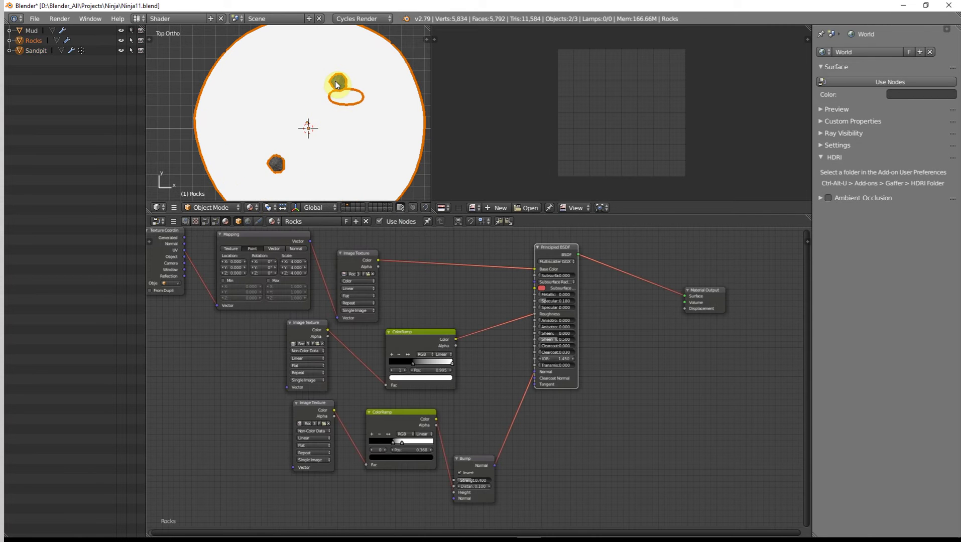
scroll(337, 84, down, 3)
right_click(311, 133)
scroll(321, 140, up, 3)
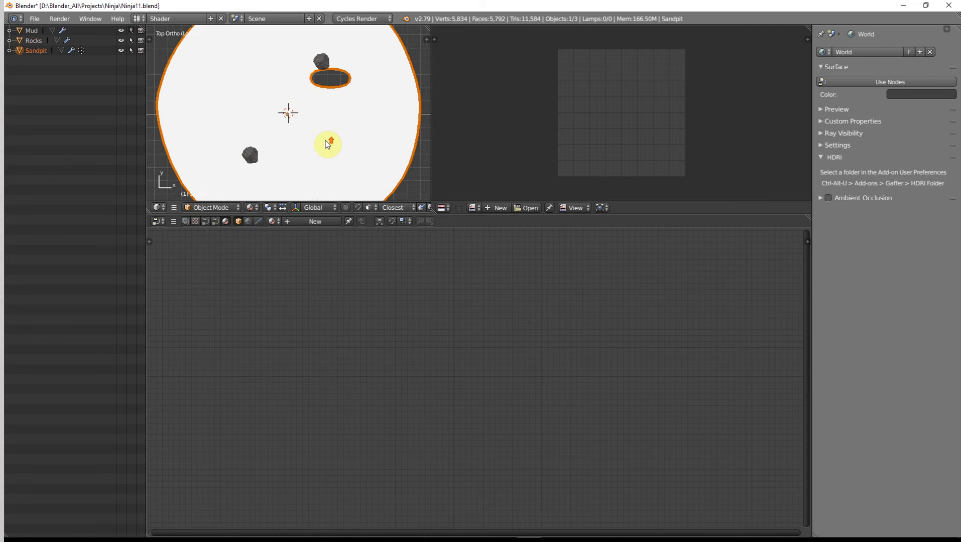
scroll(329, 138, down, 1)
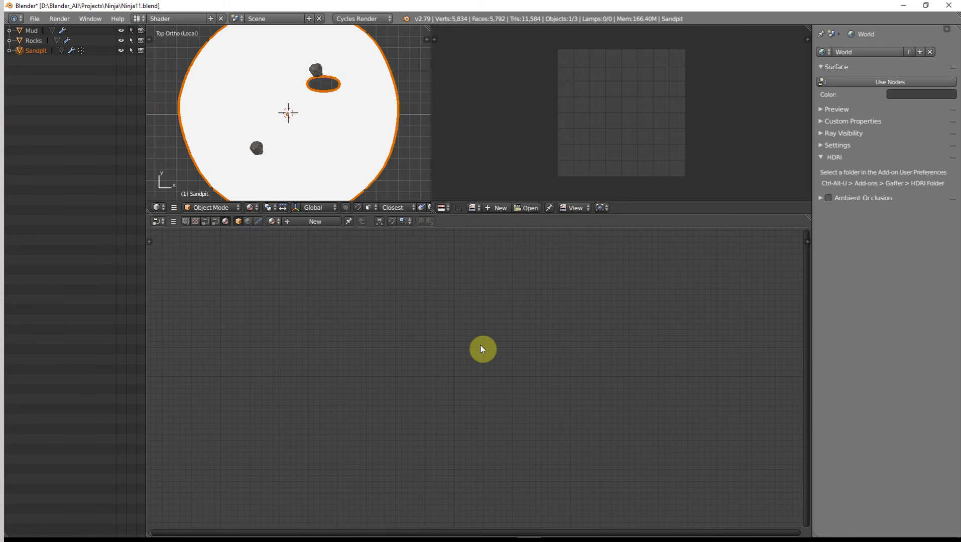
In the Animation layout, isolate the Rocks and Sandpit in local view, seen from the top.
key(ctrl+Right)
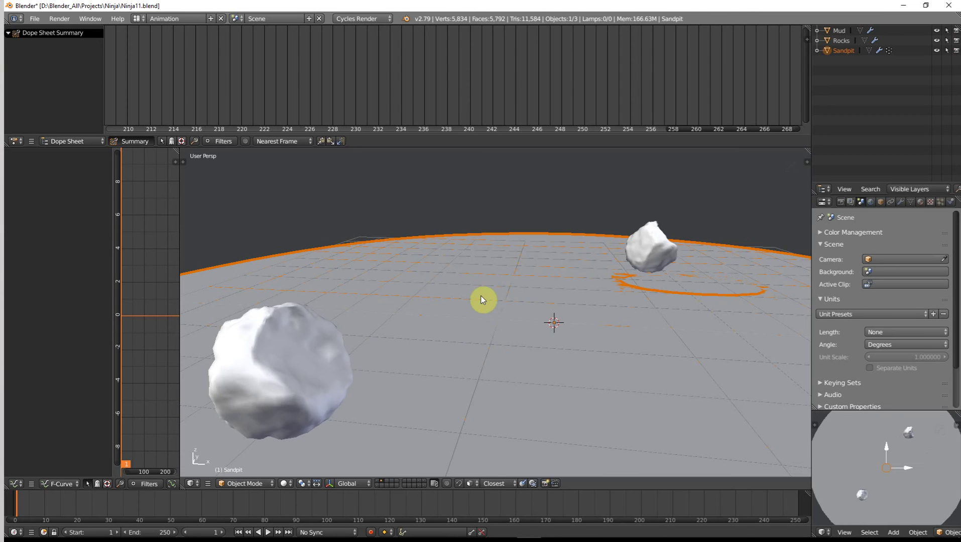
key(KP_7)
scroll(482, 300, down, 5)
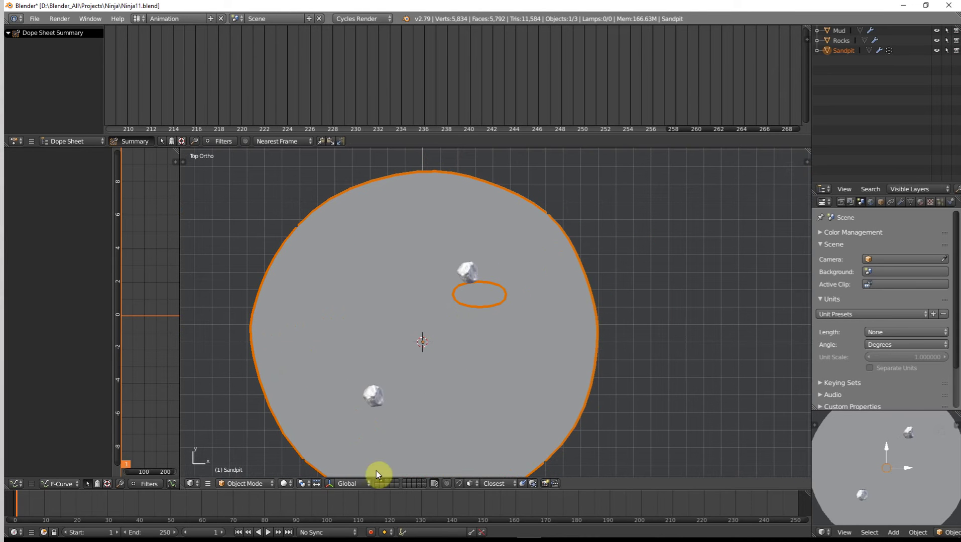
right_click(469, 273)
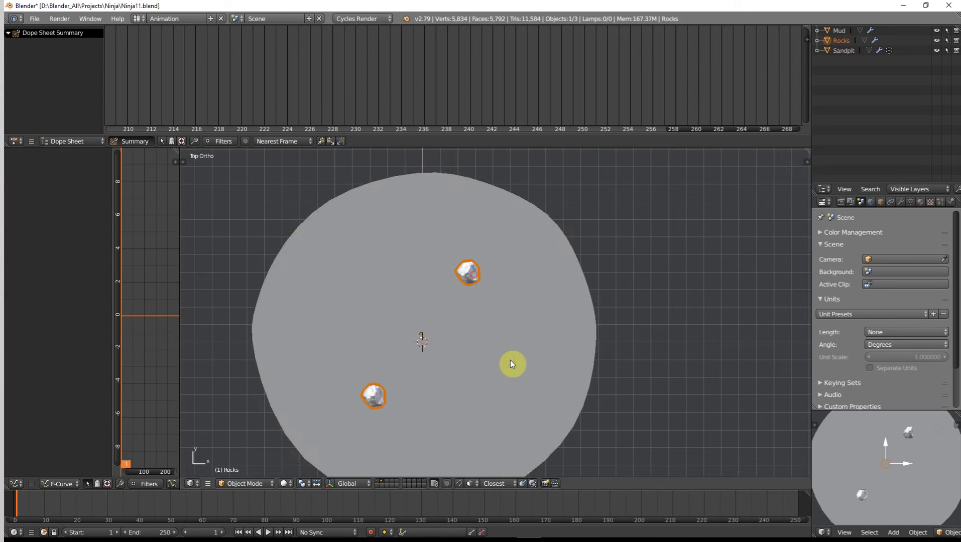
shift+right_click(509, 360)
key(KP_Divide)
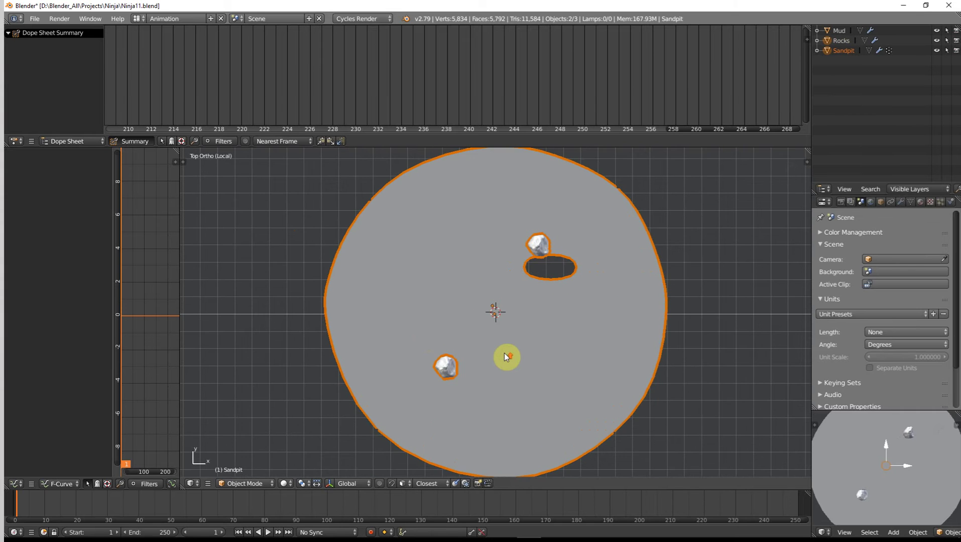
shift+middle_drag(448, 337, 467, 351)
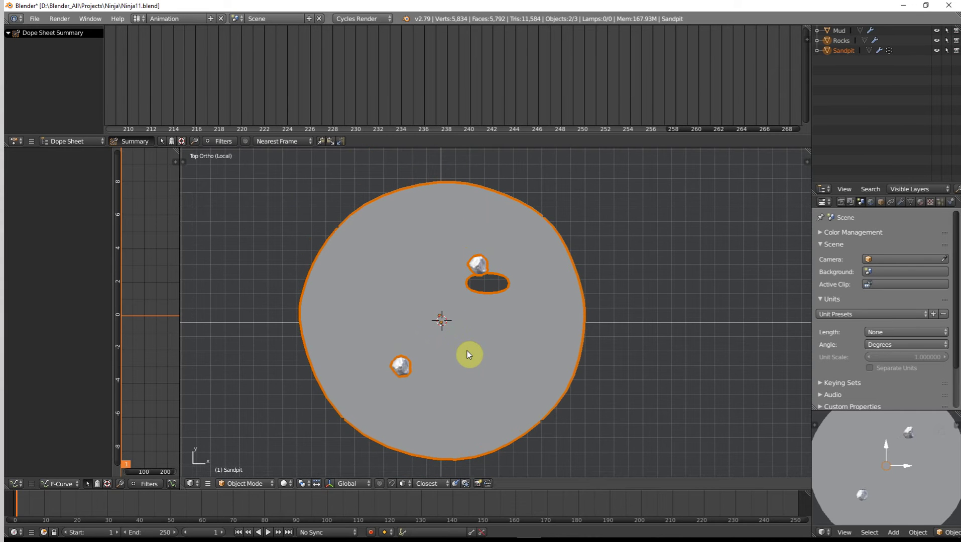
In the layout with the large 3D viewport, isolate the Rocks and Sandpit from the top and select only the Sandpit.
key(ctrl+Right)
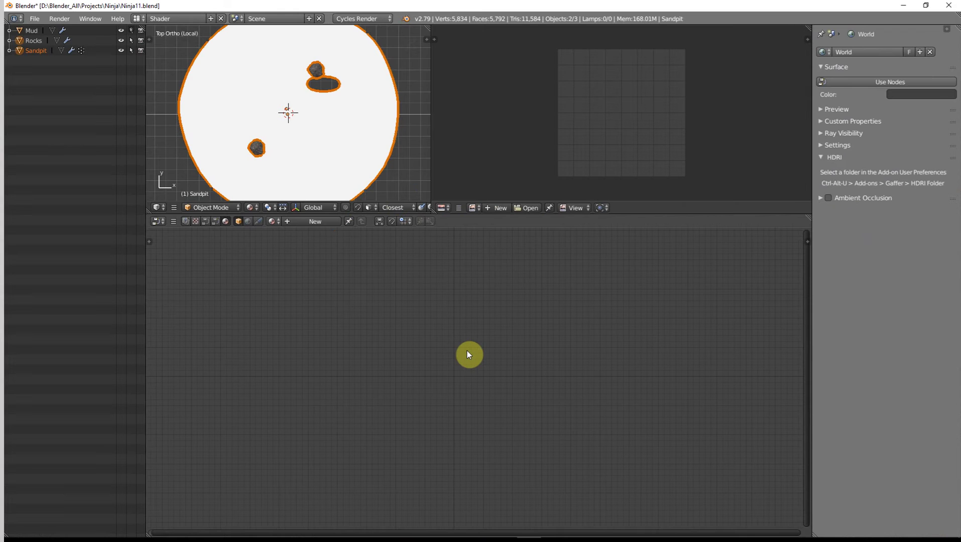
key(ctrl+Right)
key(KP_7)
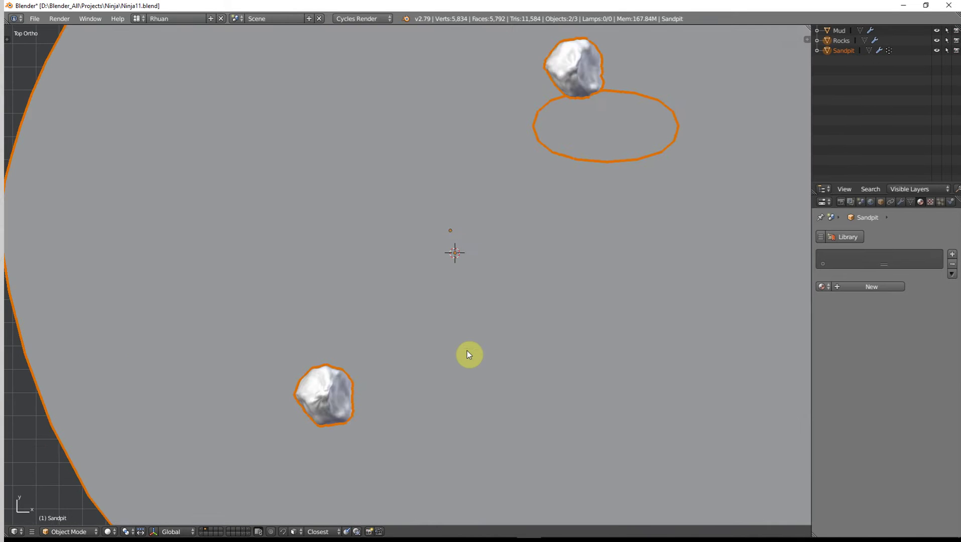
scroll(465, 348, down, 5)
shift+drag(430, 271, 401, 300)
right_click(455, 337)
shift+right_click(452, 219)
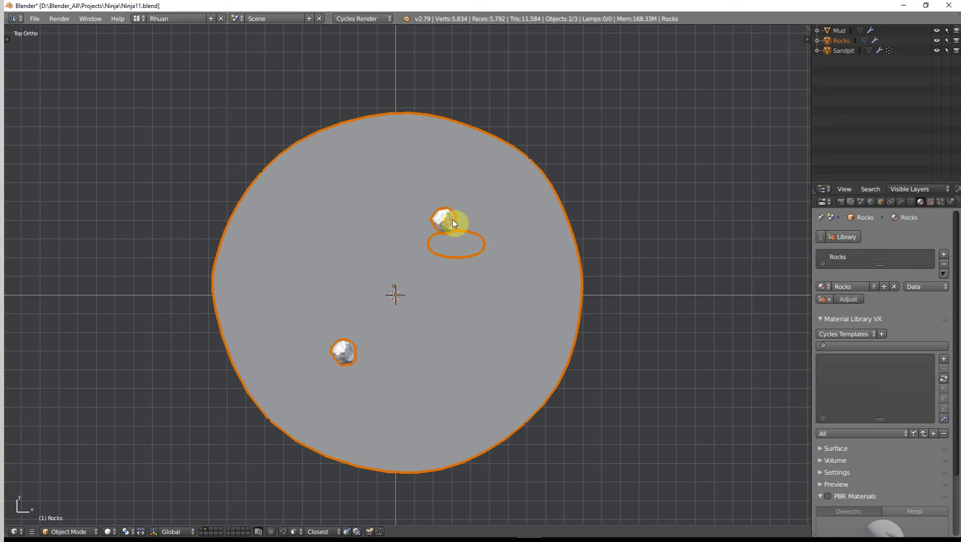
key(KP_Divide)
right_click(407, 269)
scroll(407, 271, up, 2)
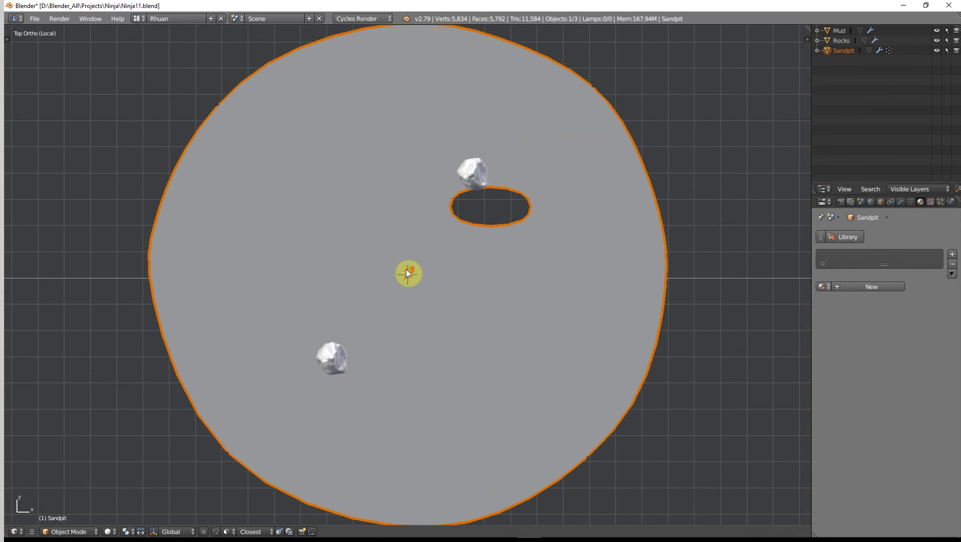
scroll(387, 204, down, 2)
shift+middle_drag(429, 165, 418, 184)
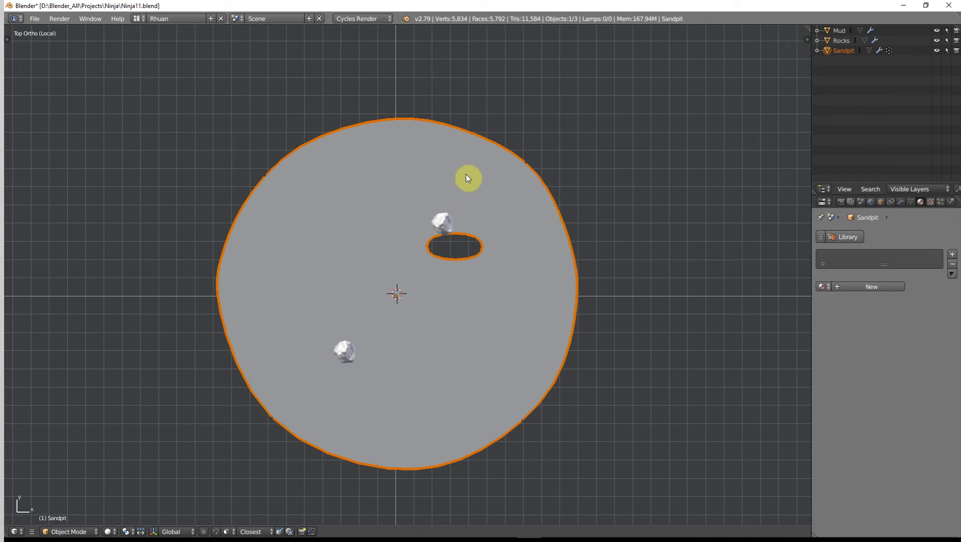
Switch the Sandpit to Texture Paint mode and show the tool settings with the Missing Data options.
middle_drag(472, 274, 578, 291)
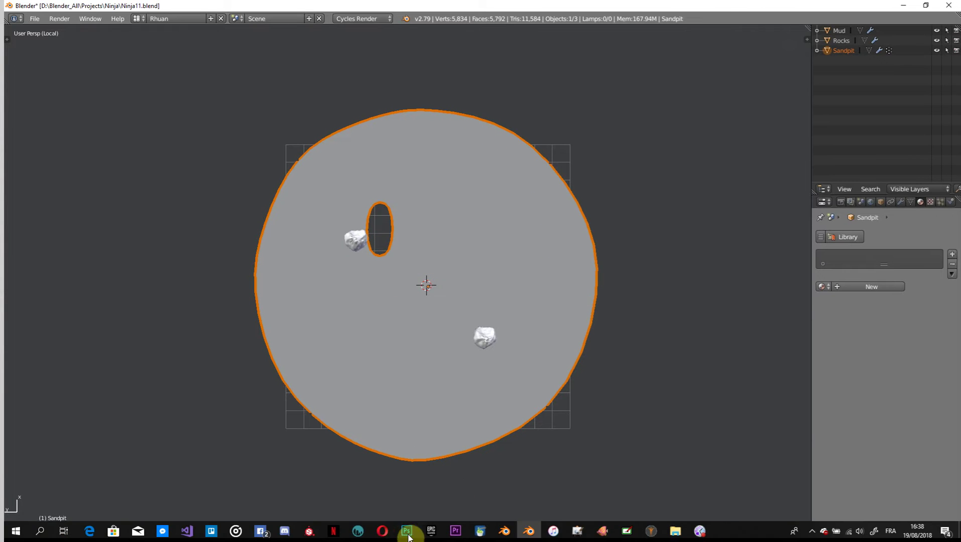
click(385, 528)
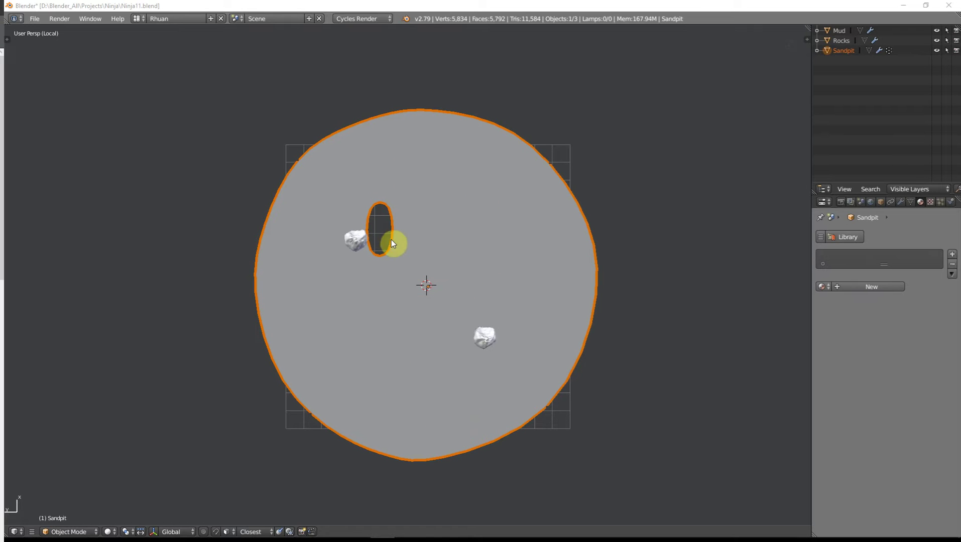
click(74, 532)
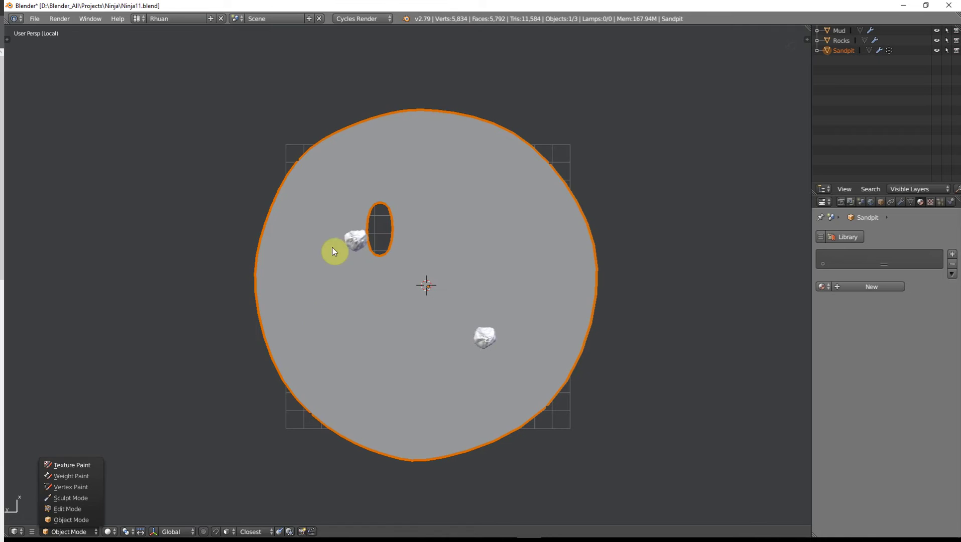
key(t)
click(26, 30)
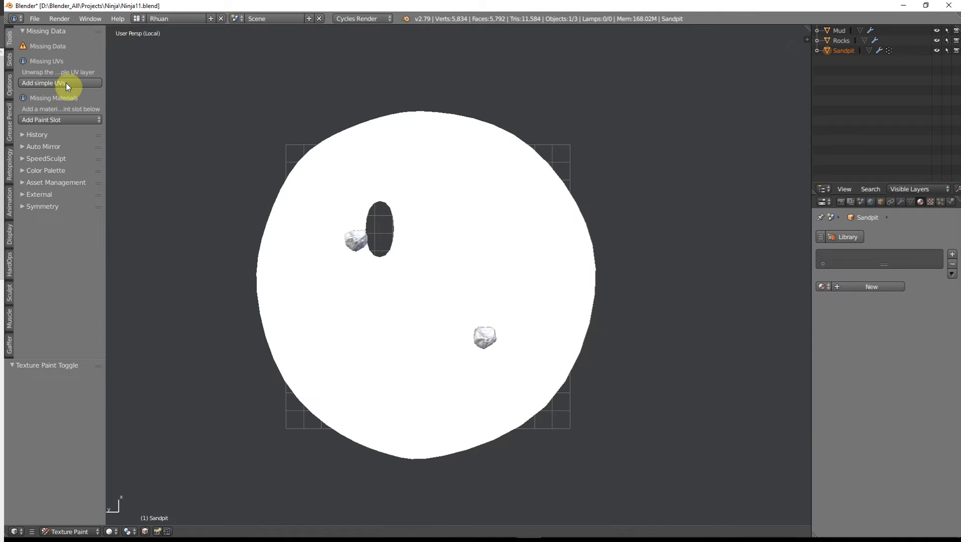
Unwrap all of the Sandpit's faces in Edit Mode using Project From View.
key(Tab)
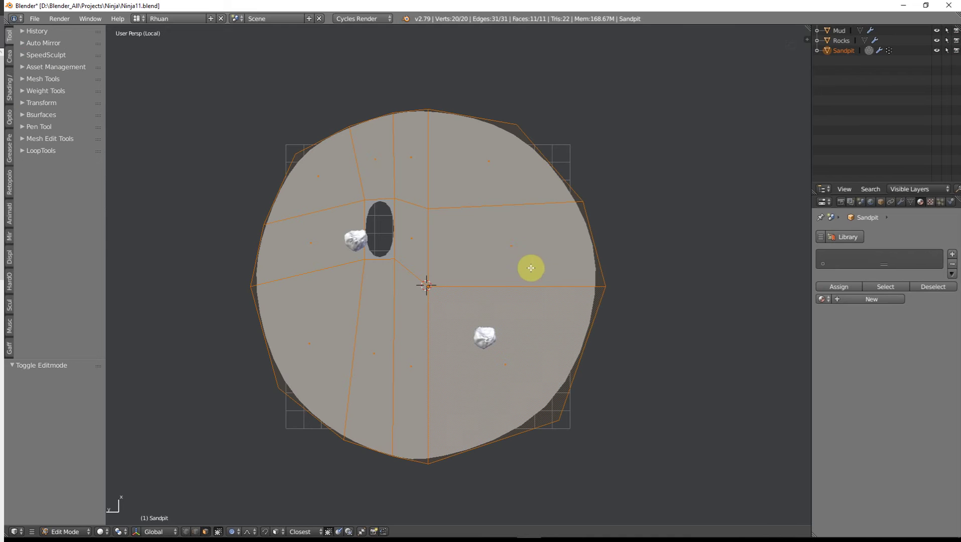
key(a)
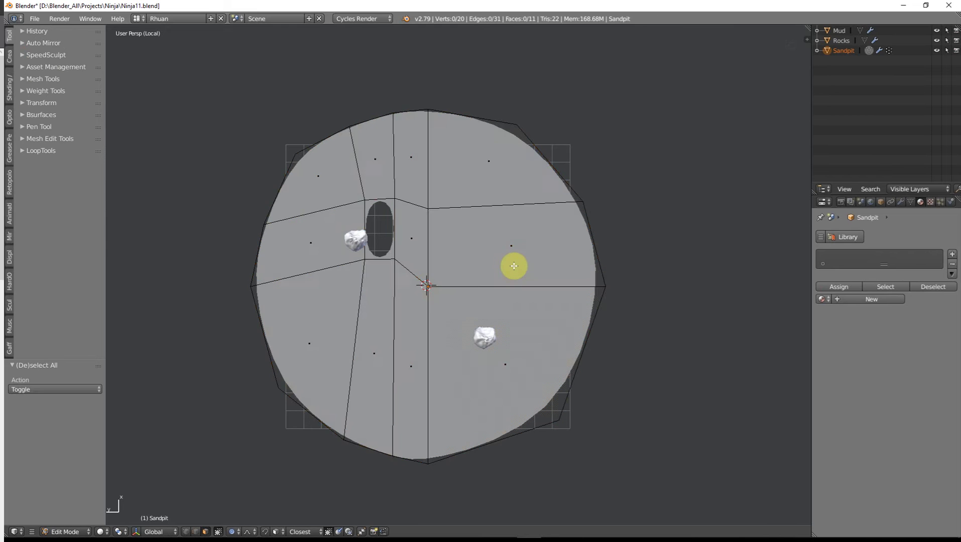
key(a)
key(u)
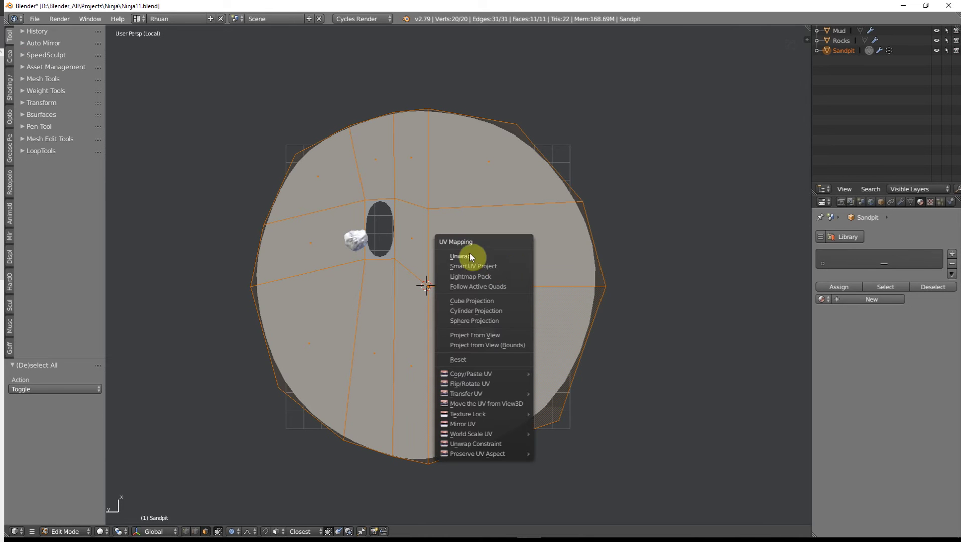
click(490, 336)
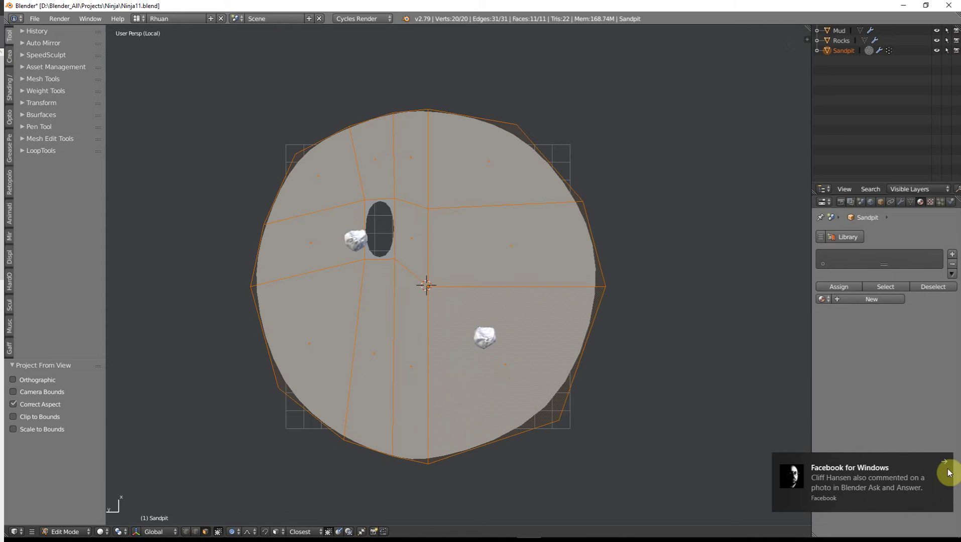
Undo the Sandpit's last unwrap and unwrap its faces again using Project from View (Bounds).
key(z)
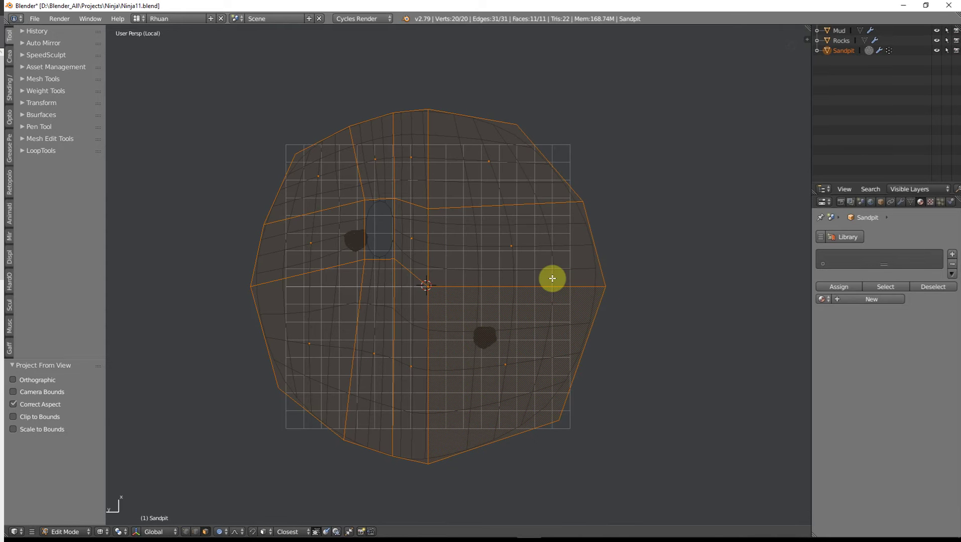
key(ctrl+z)
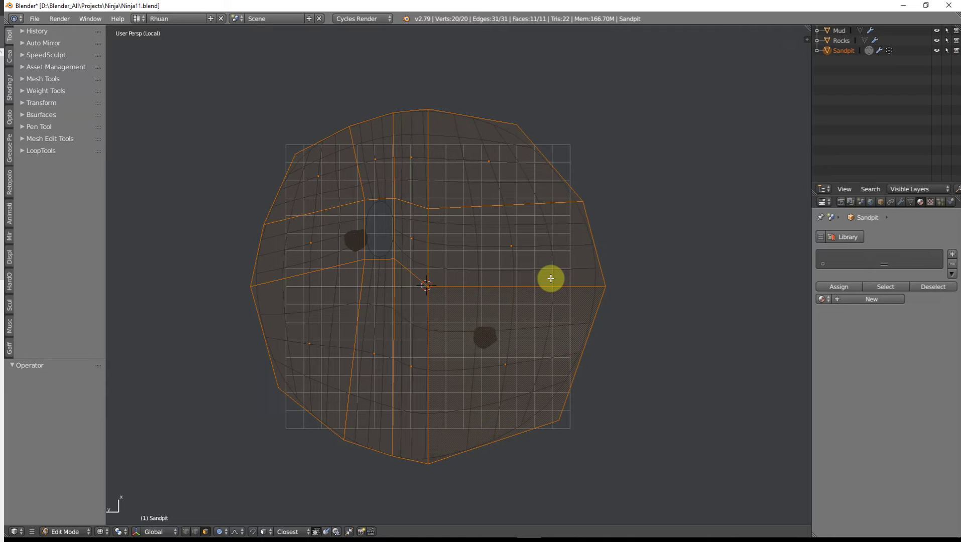
key(z)
key(u)
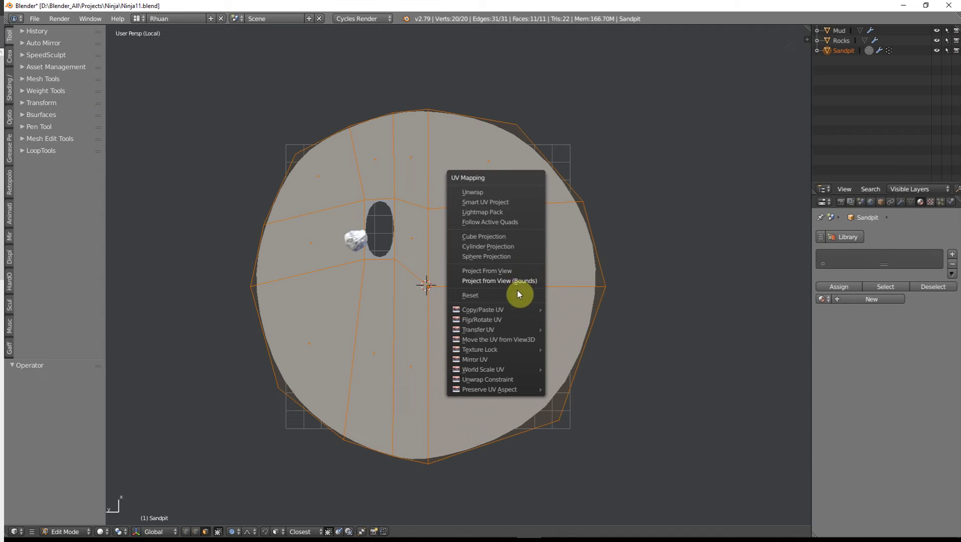
click(502, 280)
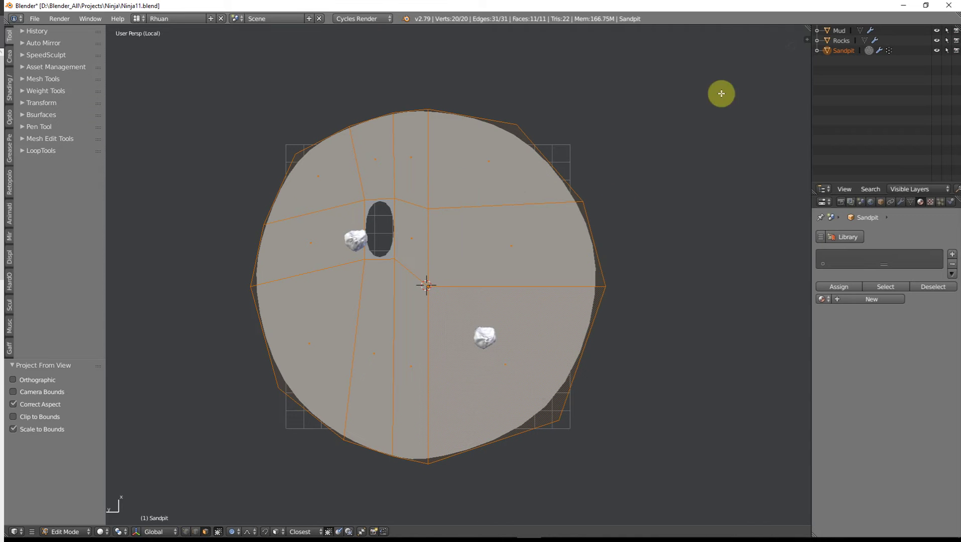
Check the Sandpit's UV layout in a temporary UV/Image Editor area and merge that area back into the 3D viewport.
drag(806, 27, 802, 157)
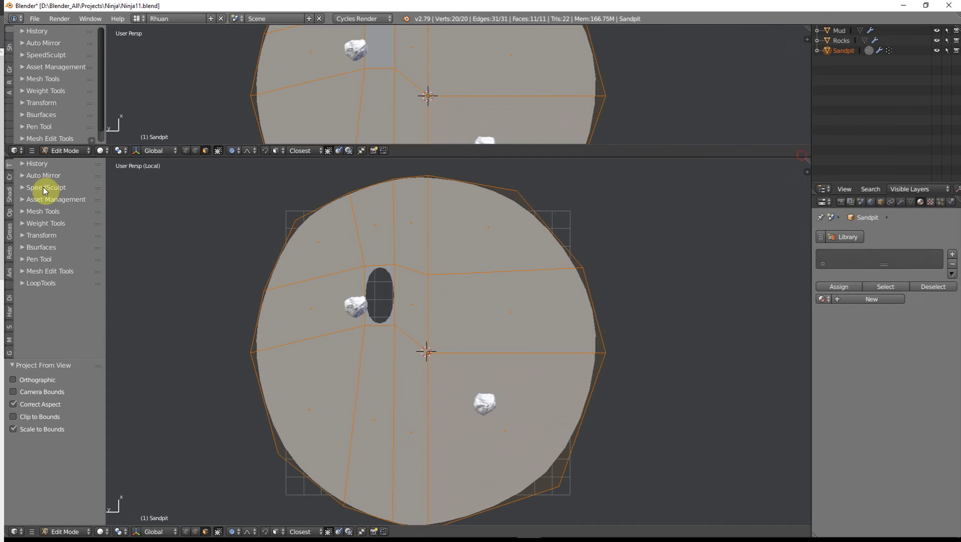
click(15, 151)
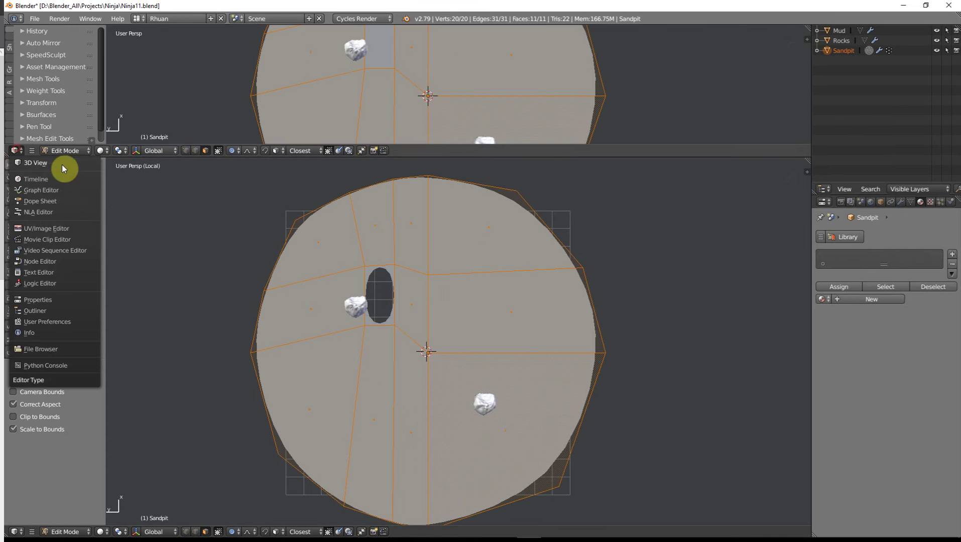
click(49, 229)
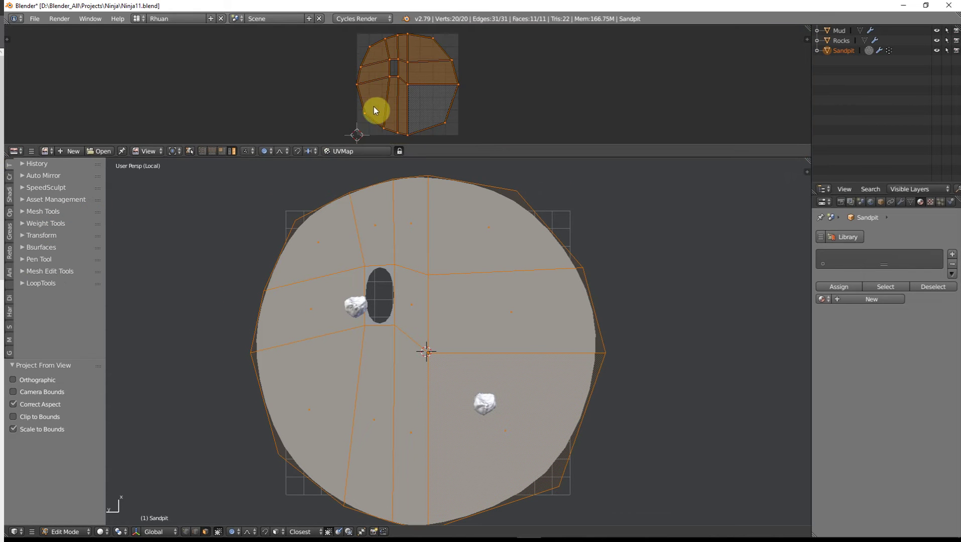
right_click(208, 157)
click(213, 169)
click(214, 120)
Switch the Sandpit to Texture Paint mode and add a Diffuse Color paint slot named Sand_mask.
click(66, 532)
click(67, 447)
click(57, 86)
click(56, 99)
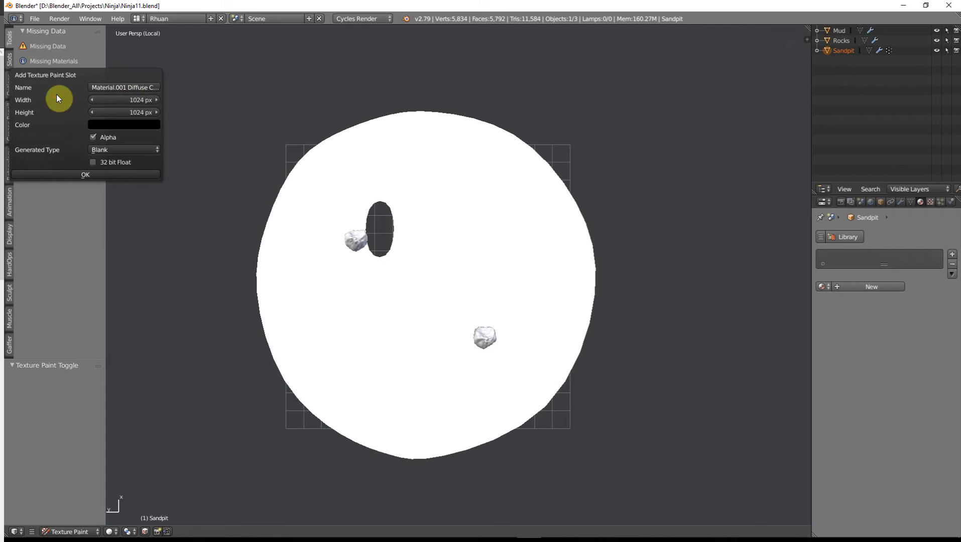
click(127, 86)
key(ctrl+a)
text(Sand)
text(_dif)
key(BackSpace)
key(BackSpace)
key(BackSpace)
text(mask)
key(Return)
Set the Sand_mask image's width and height to 2048 px and create it.
click(129, 103)
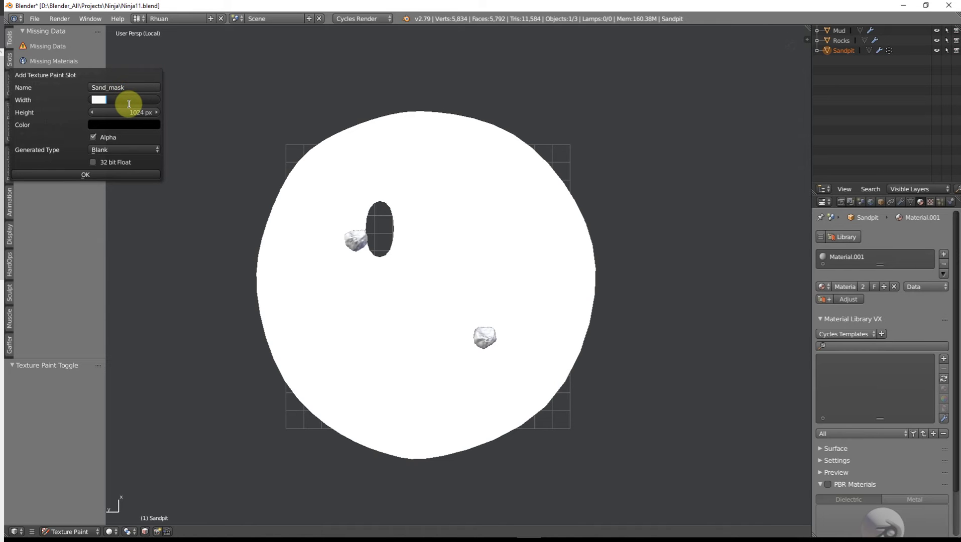
text(2048)
click(139, 115)
click(139, 115)
text(20)
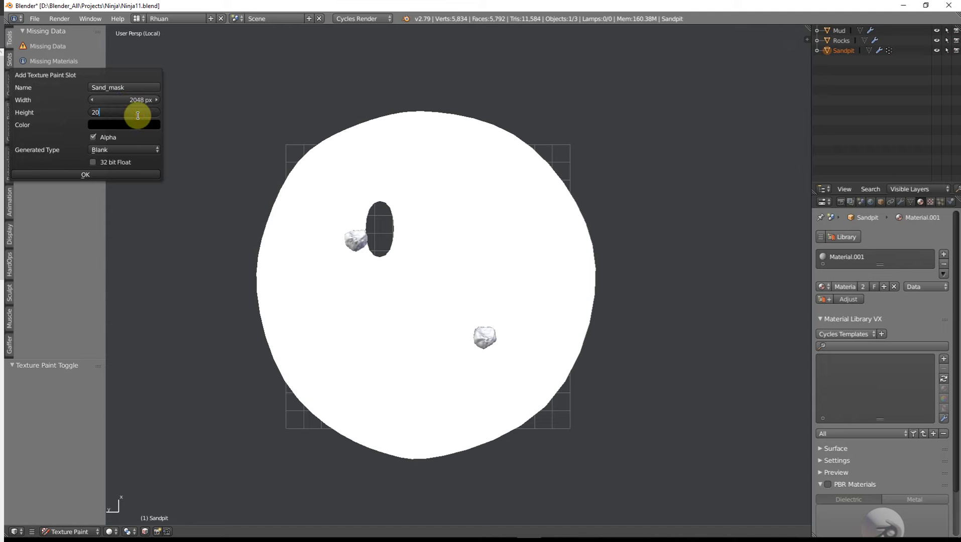
text(48)
key(Return)
click(100, 173)
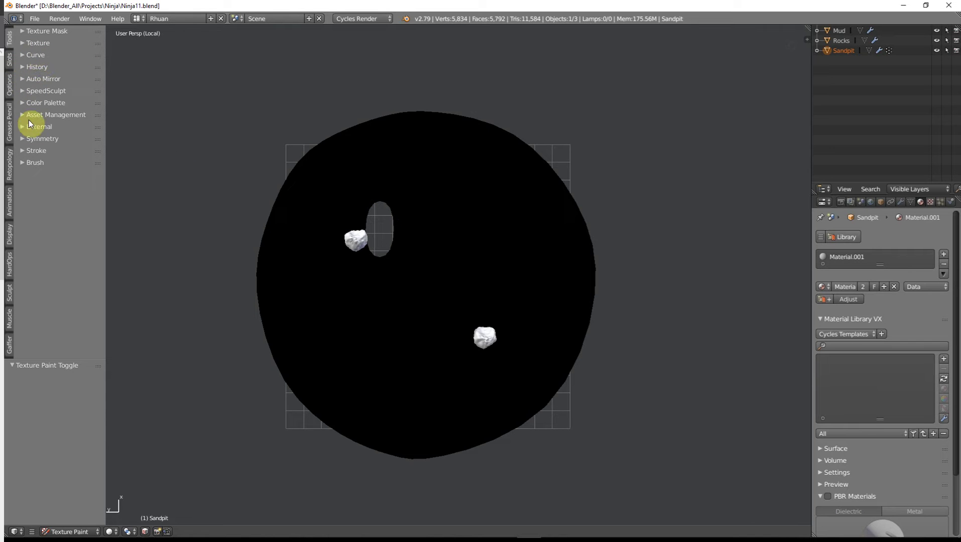
With the Fill brush, flood the Sandpit with dark grey and refill it with solid black.
click(29, 163)
click(56, 209)
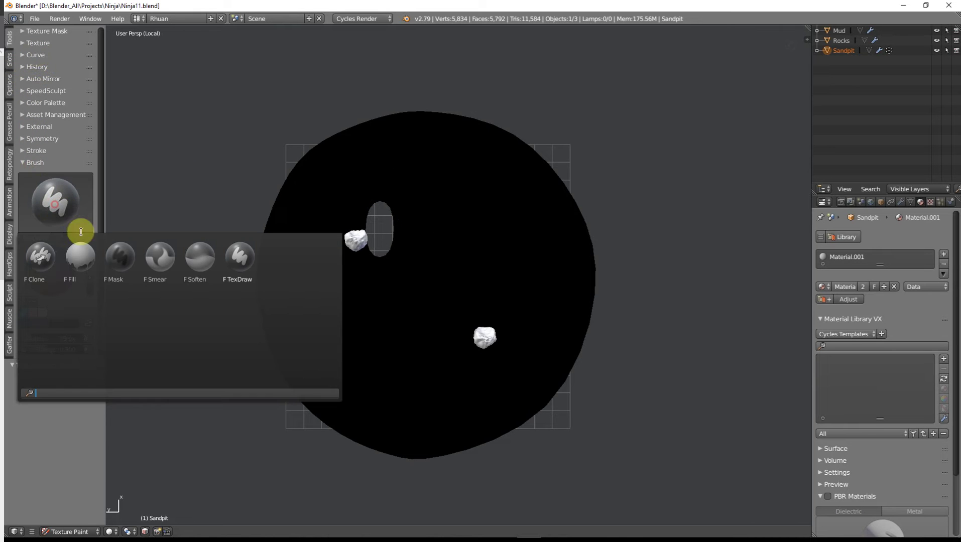
click(79, 268)
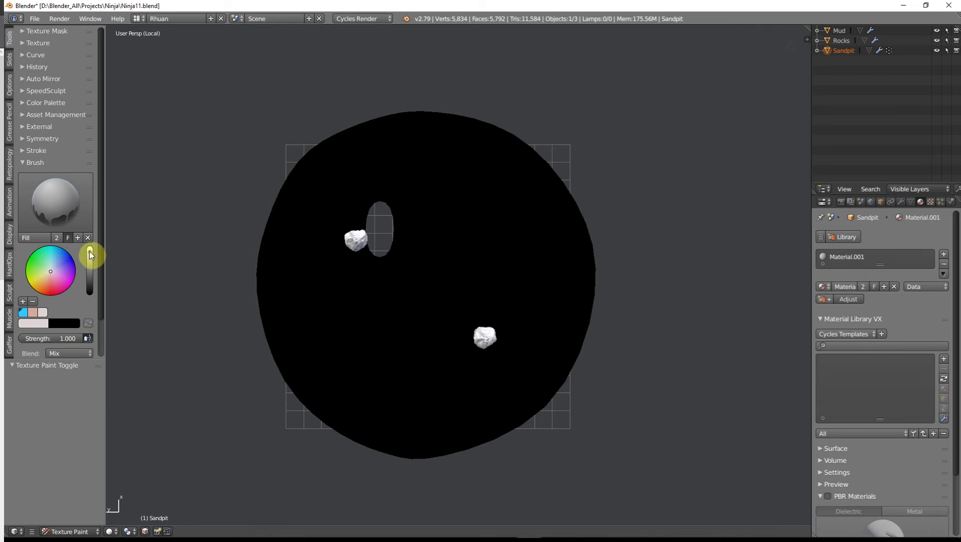
drag(90, 251, 89, 281)
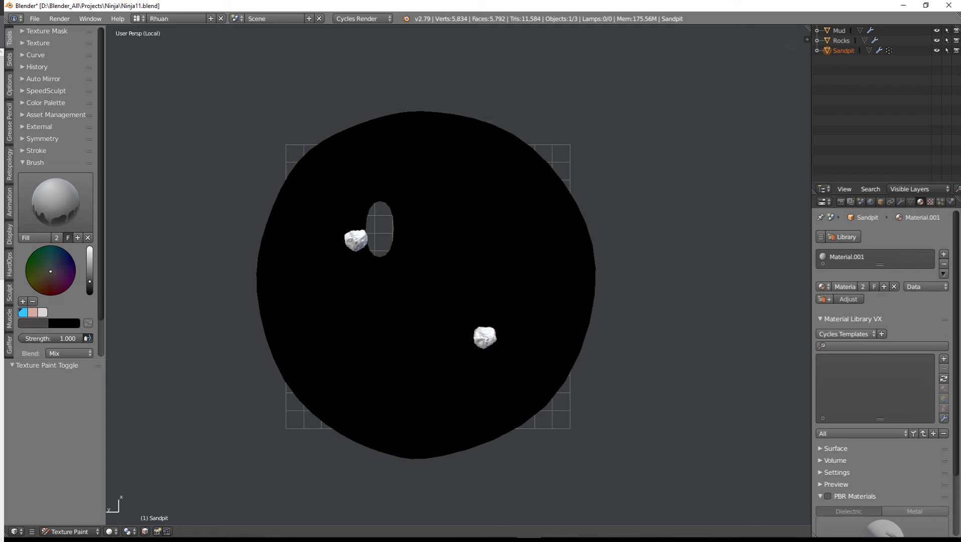
click(476, 284)
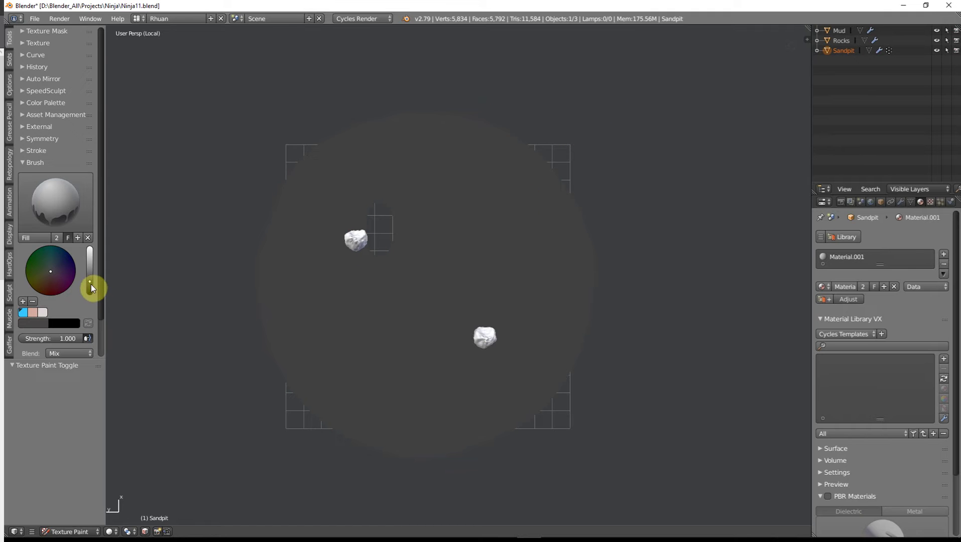
drag(90, 285, 92, 298)
click(402, 299)
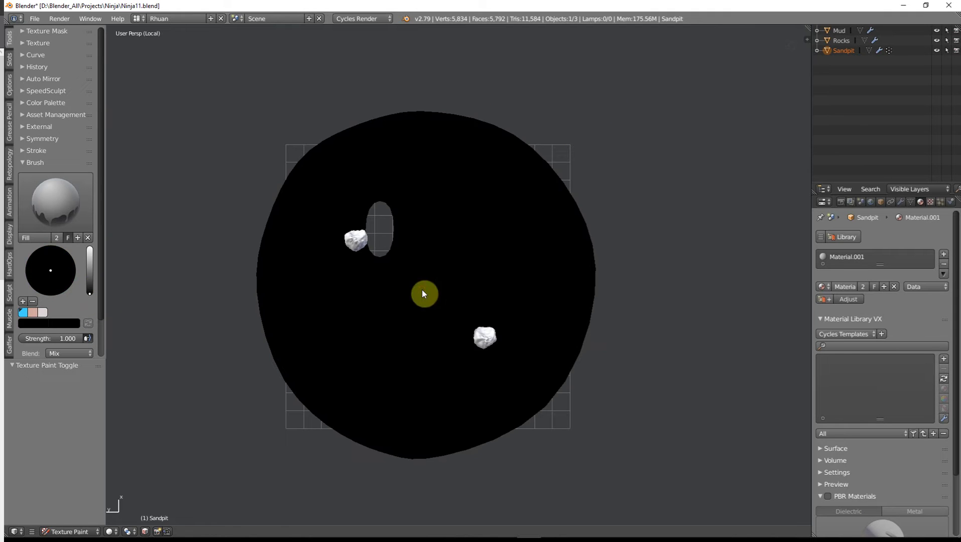
Choose the TexDraw brush, take the palette's light swatch at full brightness as its colour, and set the strength to 1.000.
drag(91, 284, 90, 245)
scroll(62, 350, down, 2)
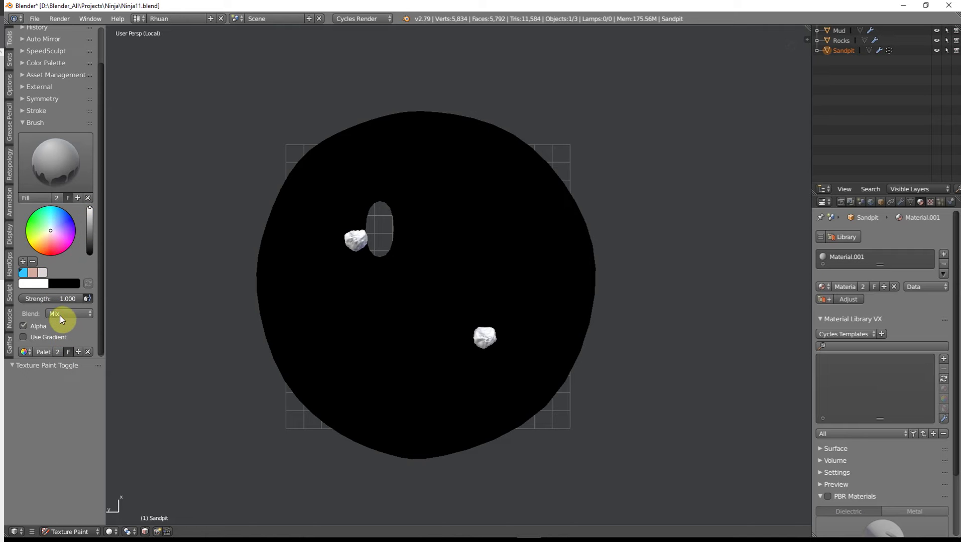
click(61, 315)
click(26, 180)
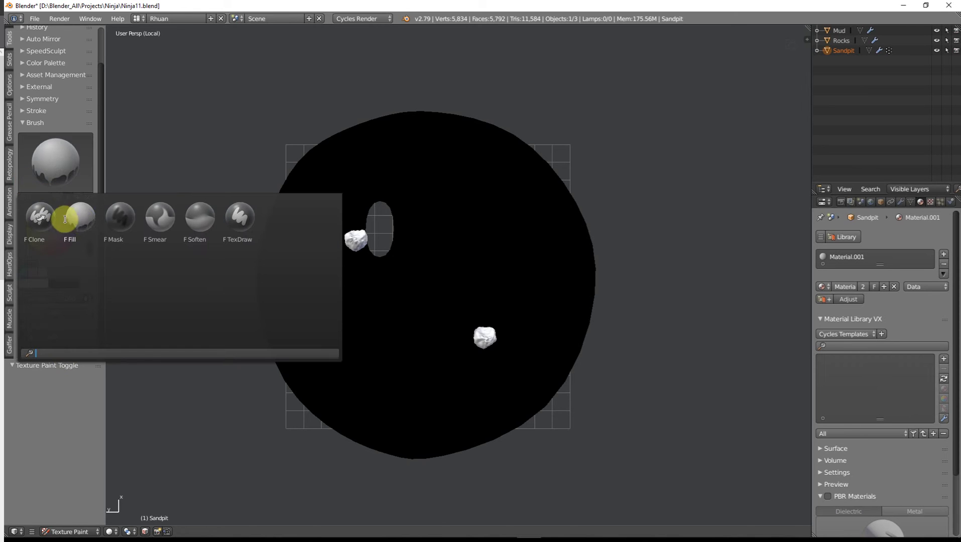
click(235, 224)
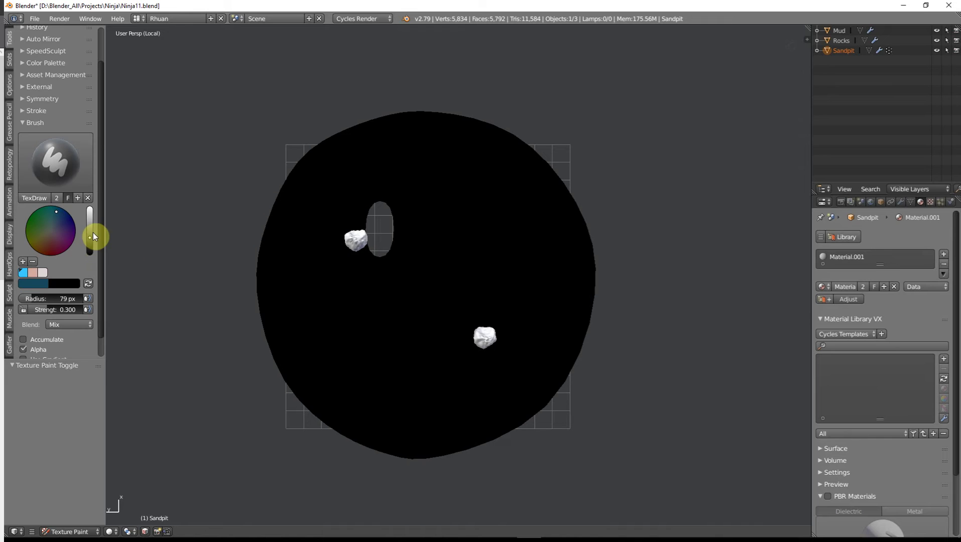
drag(92, 234, 90, 207)
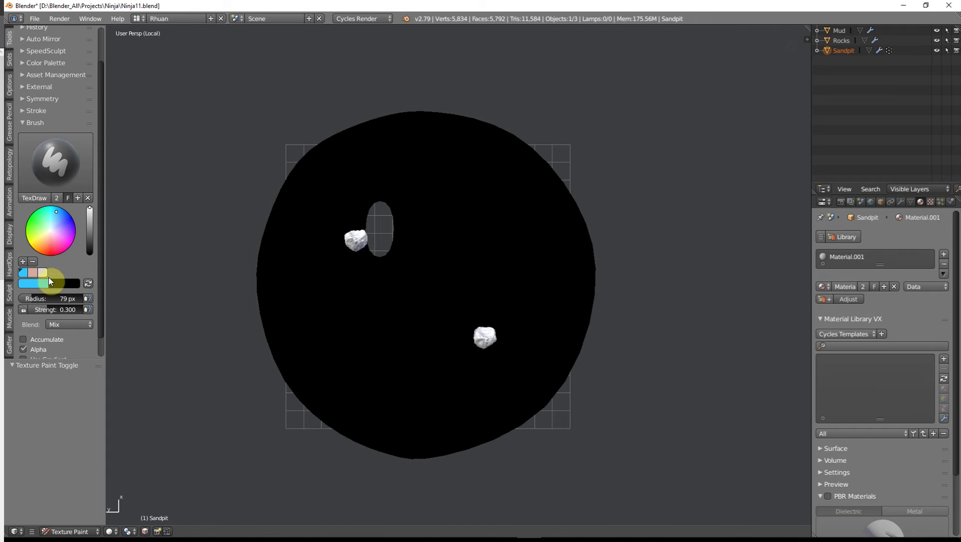
click(42, 272)
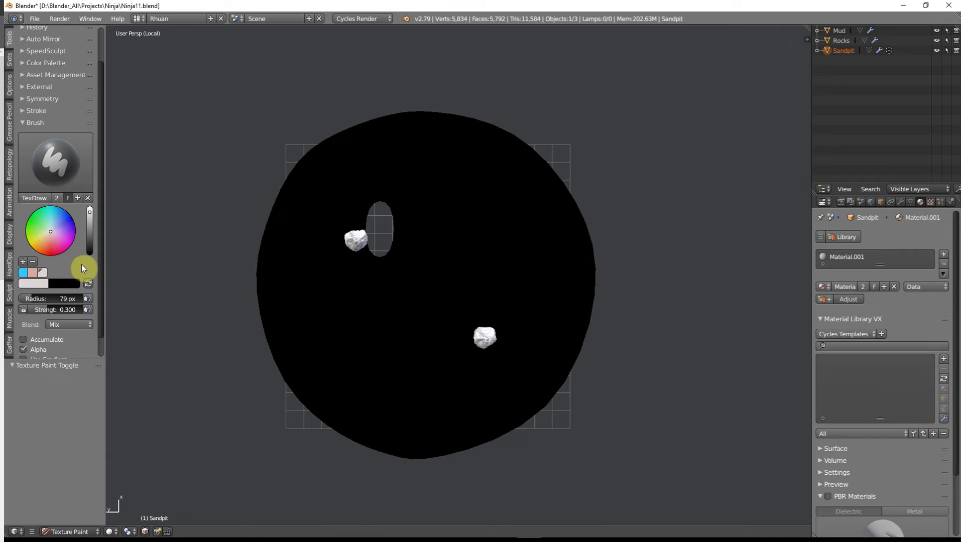
drag(90, 214, 90, 207)
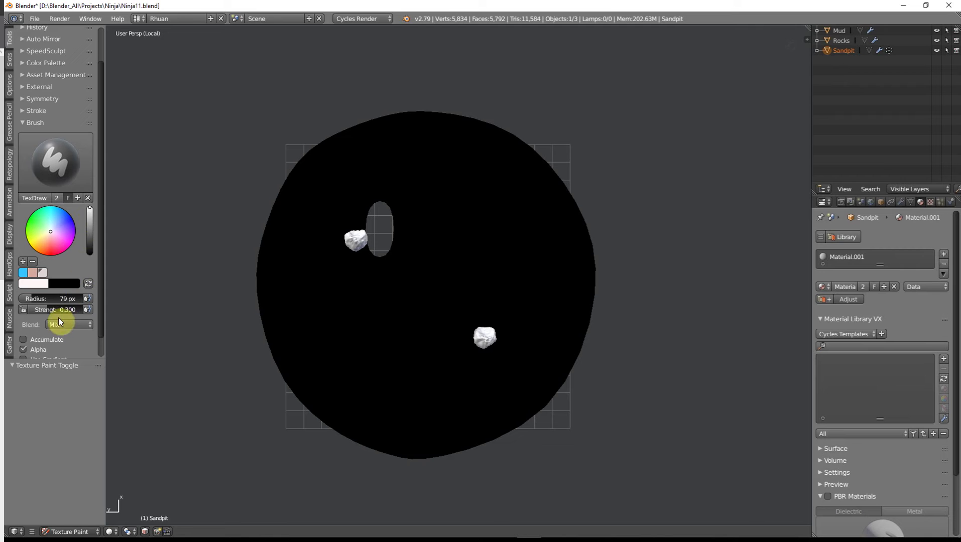
drag(45, 309, 83, 309)
scroll(56, 343, down, 1)
scroll(56, 346, down, 1)
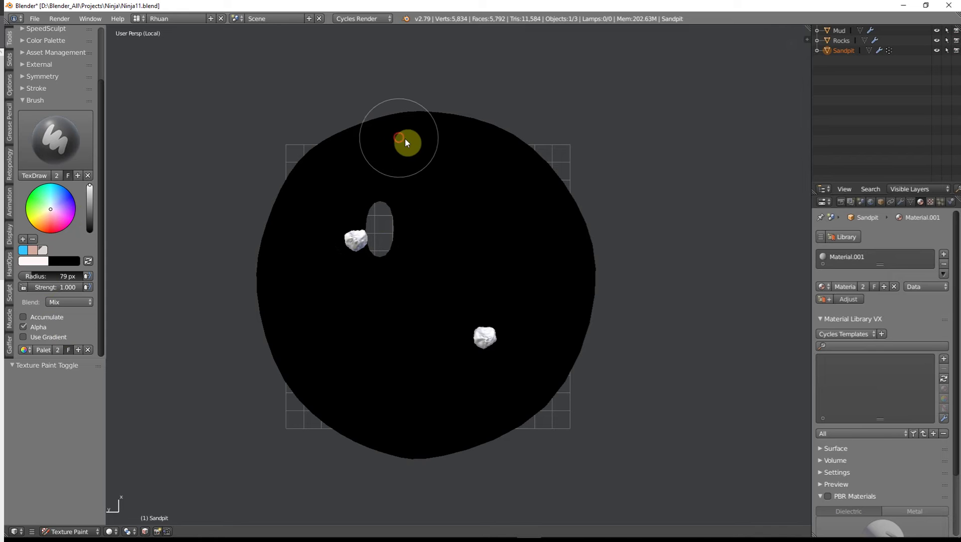
mouse_move(399, 139)
mouse_down()
mouse_move(427, 155)
mouse_move(454, 206)
mouse_up()
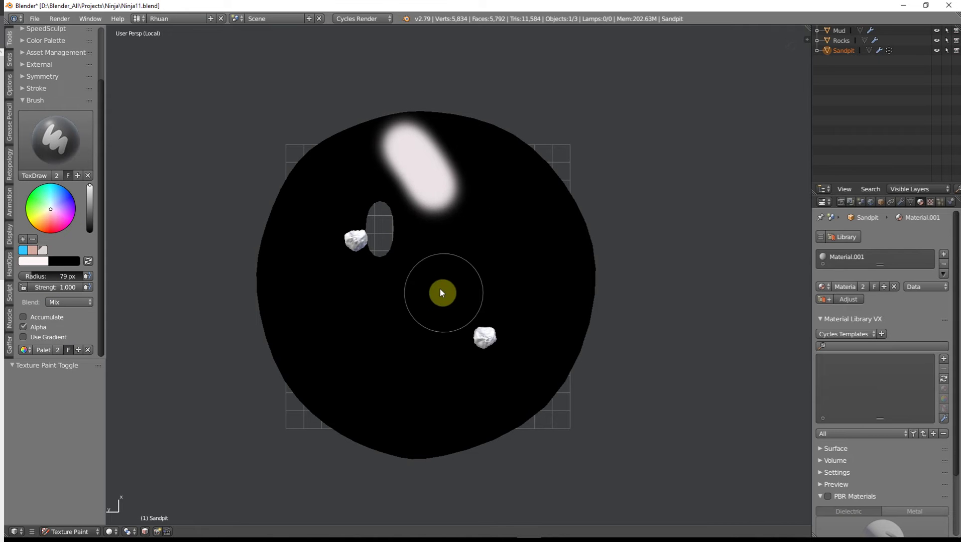
key(ctrl+z)
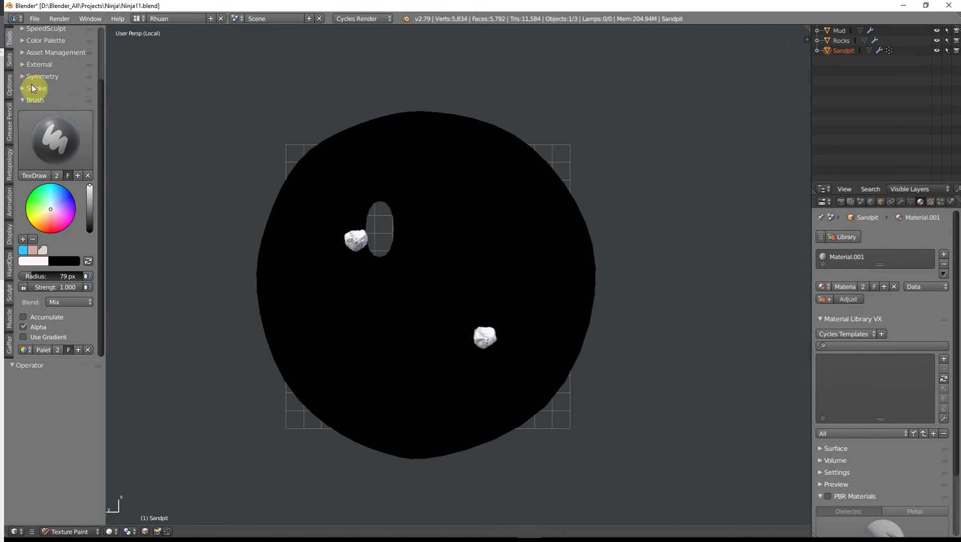
scroll(32, 84, up, 3)
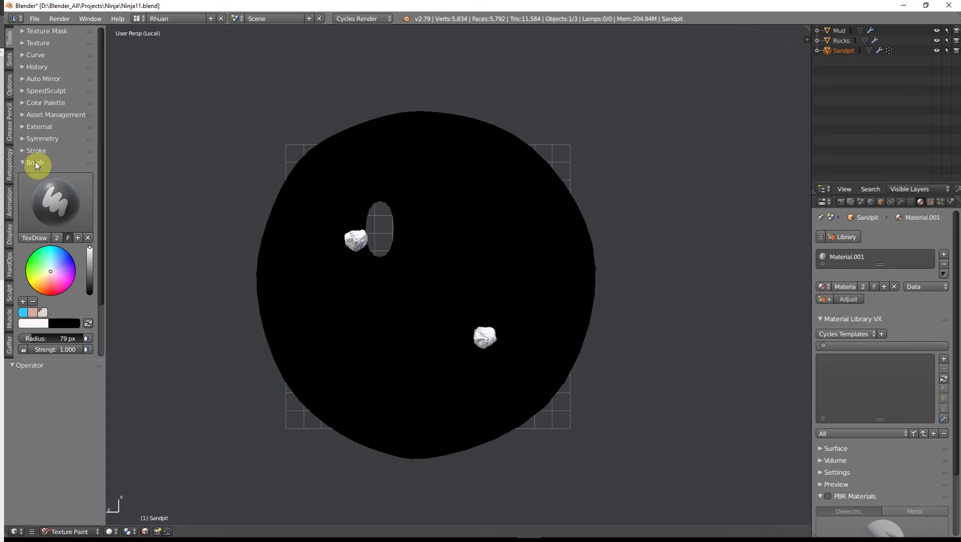
click(24, 151)
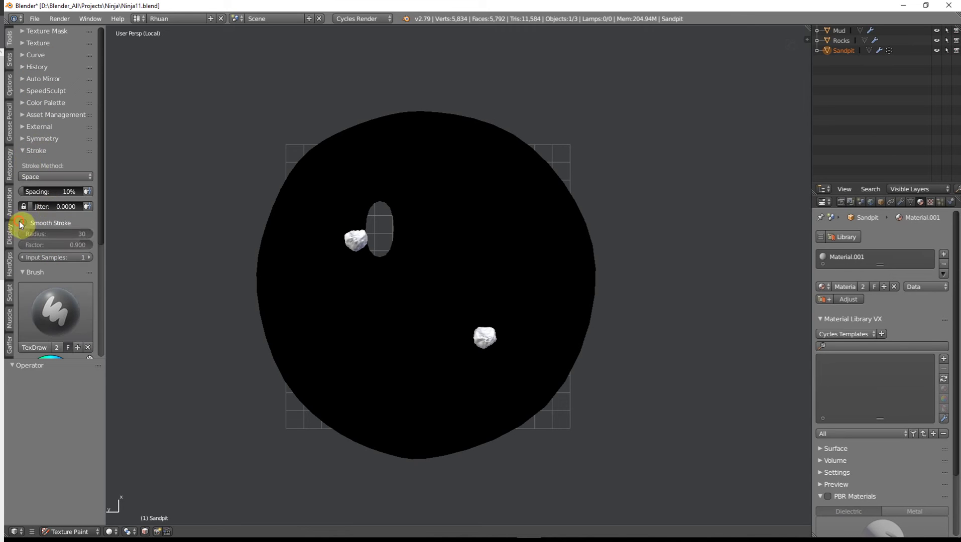
click(31, 153)
mouse_move(404, 136)
mouse_down()
mouse_move(435, 186)
mouse_move(413, 262)
mouse_up()
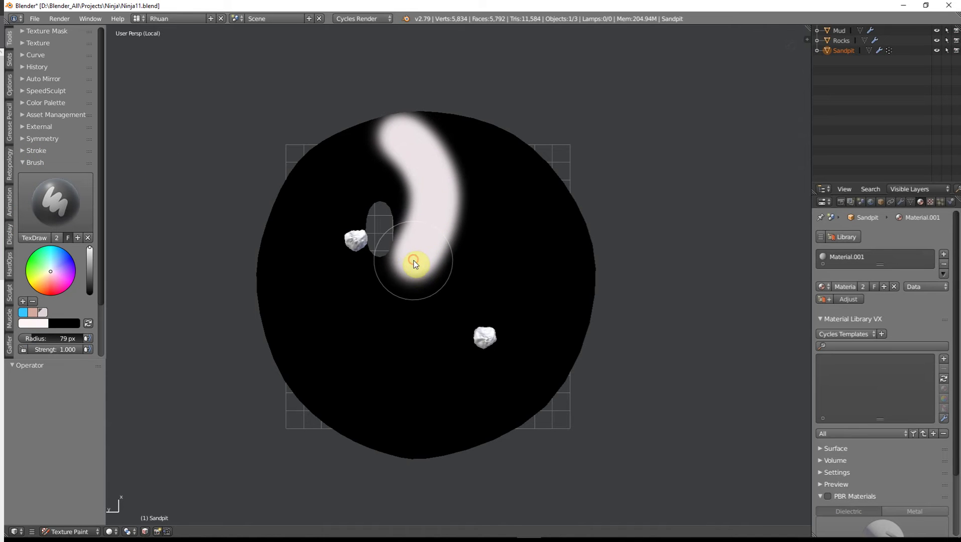
key(ctrl+z)
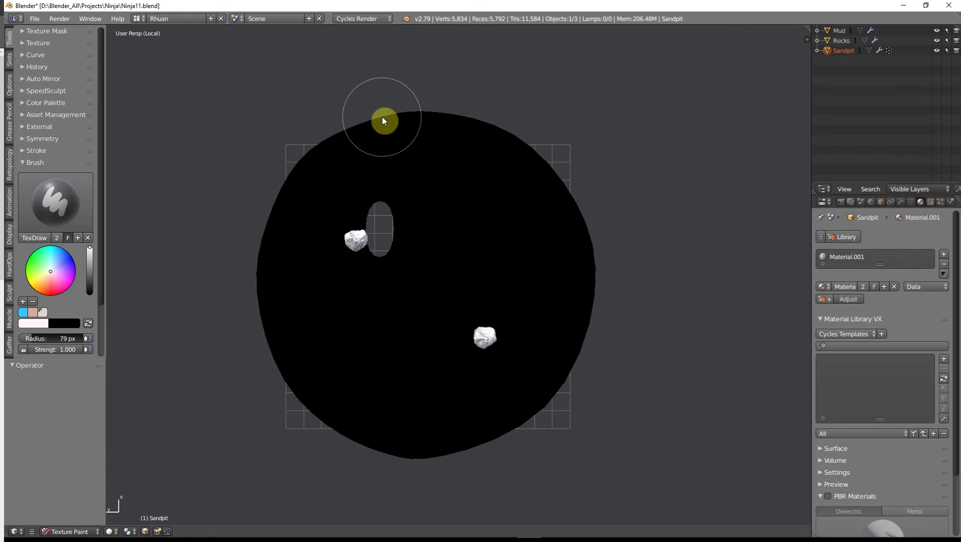
Paint the Sandpit's half with the oval hole white up to an S-shaped yin-yang border, and refine that border with black strokes.
mouse_move(377, 119)
mouse_down()
mouse_move(428, 164)
mouse_move(452, 199)
mouse_move(456, 230)
mouse_move(405, 326)
mouse_move(400, 373)
mouse_up()
mouse_move(423, 420)
mouse_down()
mouse_move(476, 463)
mouse_move(374, 423)
mouse_move(348, 358)
mouse_move(375, 298)
mouse_move(376, 401)
mouse_move(318, 377)
mouse_move(332, 401)
mouse_move(279, 333)
mouse_move(291, 196)
mouse_move(321, 266)
mouse_move(279, 323)
mouse_move(303, 189)
mouse_move(312, 212)
mouse_move(337, 142)
mouse_move(355, 207)
mouse_move(371, 171)
mouse_move(383, 209)
mouse_move(387, 172)
mouse_move(404, 179)
mouse_move(423, 216)
mouse_move(396, 287)
mouse_move(366, 295)
mouse_move(356, 224)
mouse_up()
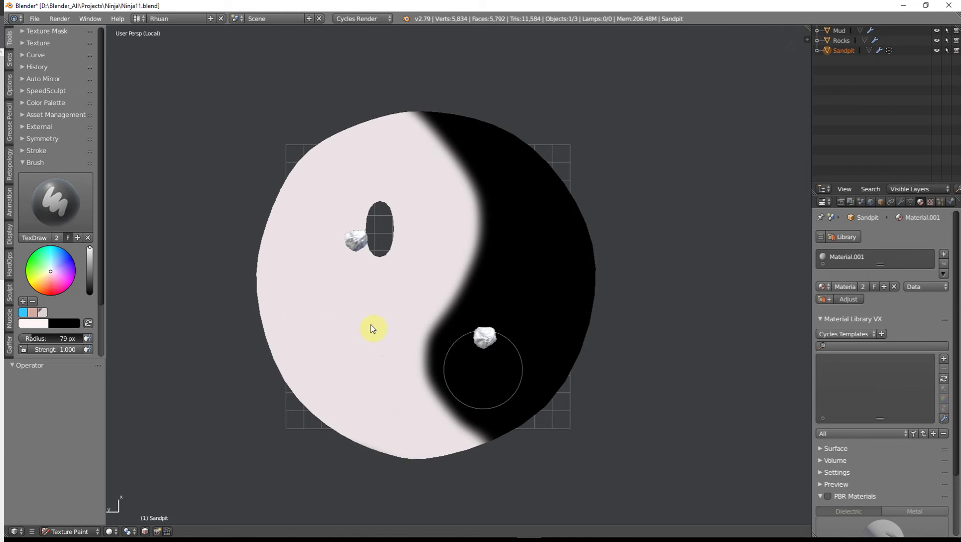
drag(89, 252, 95, 299)
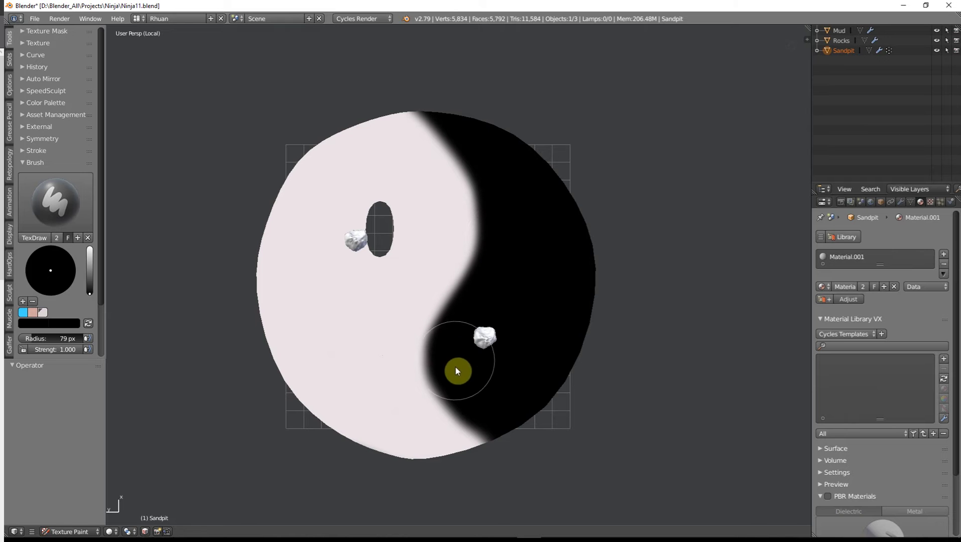
mouse_move(455, 372)
mouse_down()
mouse_move(498, 440)
mouse_move(449, 397)
mouse_move(439, 361)
mouse_move(490, 282)
mouse_up()
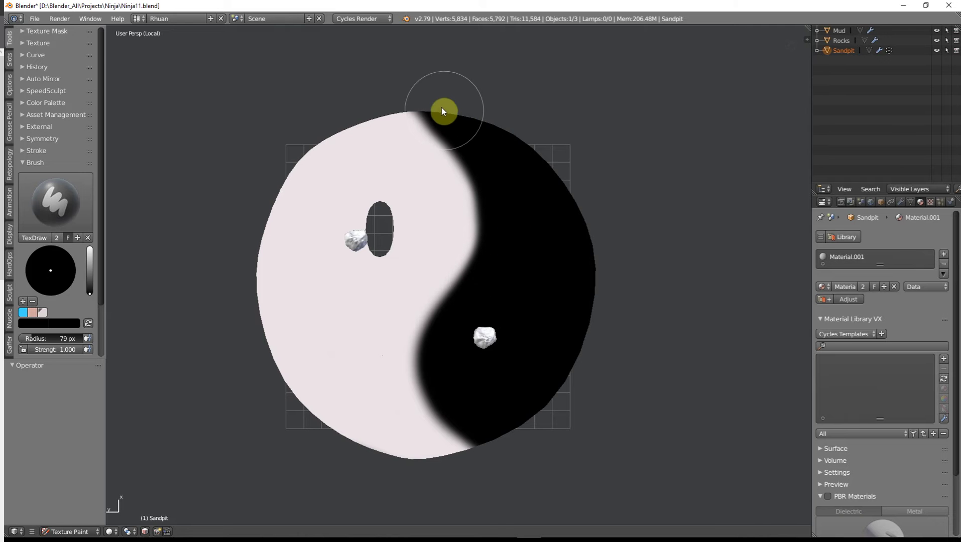
mouse_move(441, 111)
mouse_down()
mouse_move(373, 73)
mouse_move(463, 135)
mouse_move(488, 194)
mouse_move(495, 251)
mouse_move(476, 304)
mouse_move(440, 350)
mouse_move(472, 312)
mouse_move(501, 198)
mouse_move(548, 155)
mouse_up()
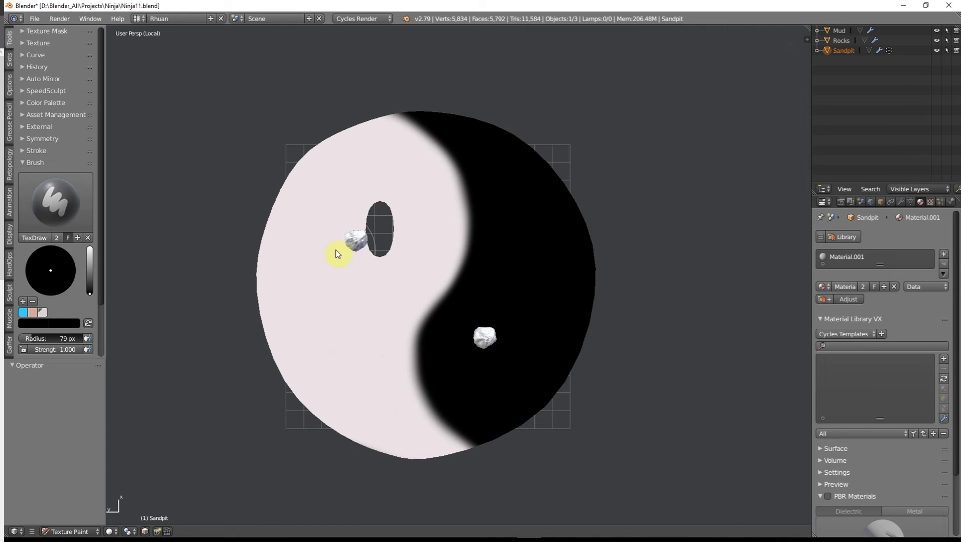
Paint a black dot on the Sandpit around the rock beside the oval hole, undoing the misplaced stroke.
scroll(347, 257, up, 3)
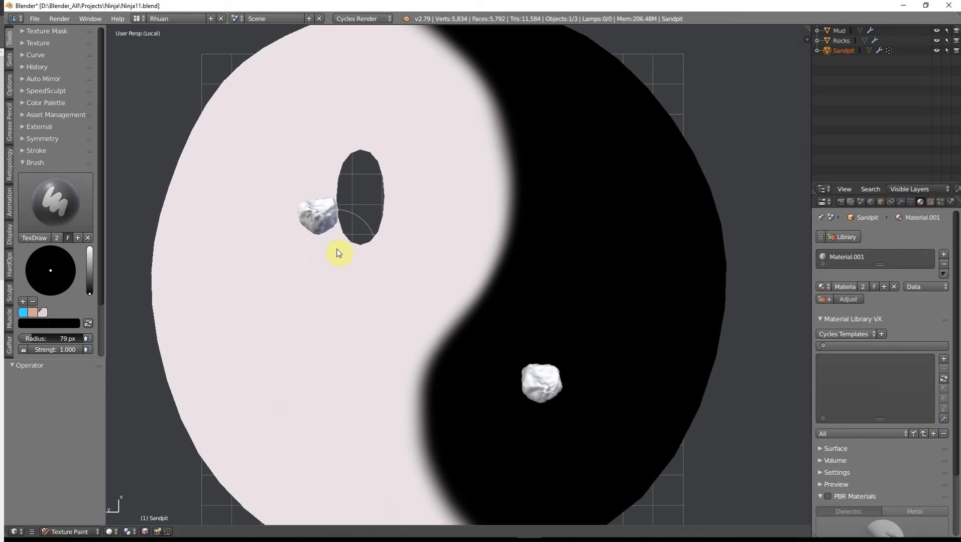
shift+middle_drag(332, 257, 388, 331)
scroll(388, 331, up, 2)
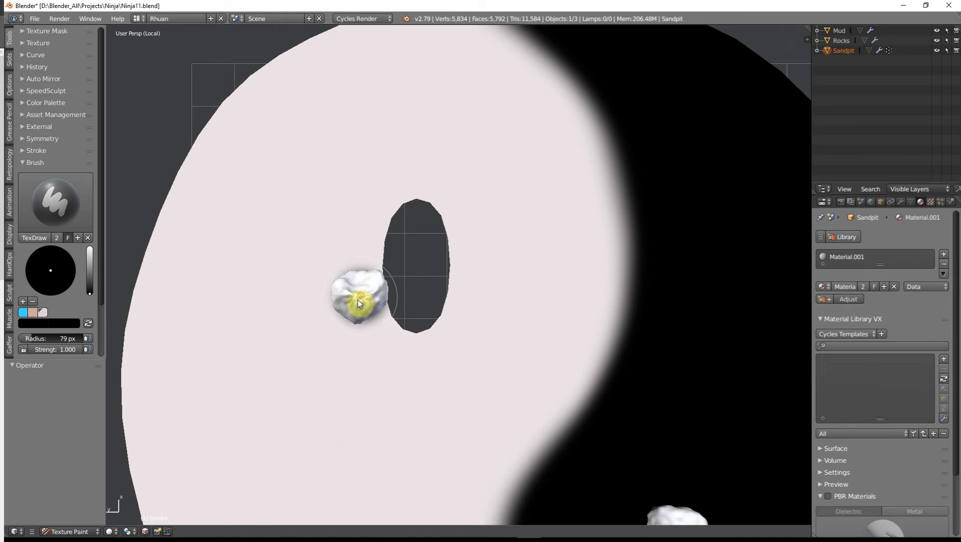
mouse_move(357, 300)
mouse_down()
mouse_move(362, 288)
mouse_move(351, 294)
mouse_move(359, 304)
mouse_move(365, 292)
mouse_move(344, 297)
mouse_move(360, 305)
mouse_move(365, 291)
mouse_move(353, 281)
mouse_move(337, 294)
mouse_move(353, 314)
mouse_move(370, 313)
mouse_move(374, 277)
mouse_move(344, 295)
mouse_move(379, 303)
mouse_move(350, 296)
mouse_move(359, 308)
mouse_move(368, 292)
mouse_move(352, 289)
mouse_move(369, 306)
mouse_move(357, 293)
mouse_up()
key(ctrl+z)
Raise the brush colour to white and paint a white dot around the rock in the Sandpit's black half.
scroll(508, 379, down, 3)
shift+middle_drag(508, 378, 348, 336)
drag(86, 281, 89, 248)
scroll(335, 308, up, 3)
scroll(335, 309, up, 1)
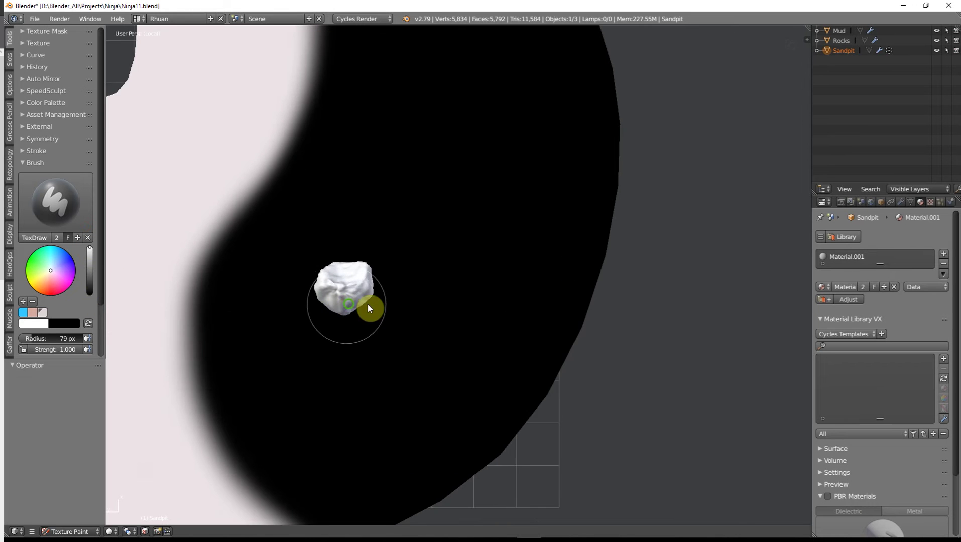
scroll(368, 304, up, 1)
mouse_move(368, 302)
mouse_down()
mouse_move(359, 295)
mouse_move(374, 295)
mouse_move(353, 299)
mouse_move(365, 306)
mouse_move(365, 293)
mouse_move(350, 299)
mouse_move(370, 305)
mouse_move(370, 292)
mouse_move(377, 308)
mouse_move(380, 290)
mouse_move(360, 287)
mouse_move(385, 288)
mouse_move(357, 285)
mouse_move(349, 301)
mouse_move(371, 309)
mouse_move(381, 297)
mouse_move(355, 298)
mouse_up()
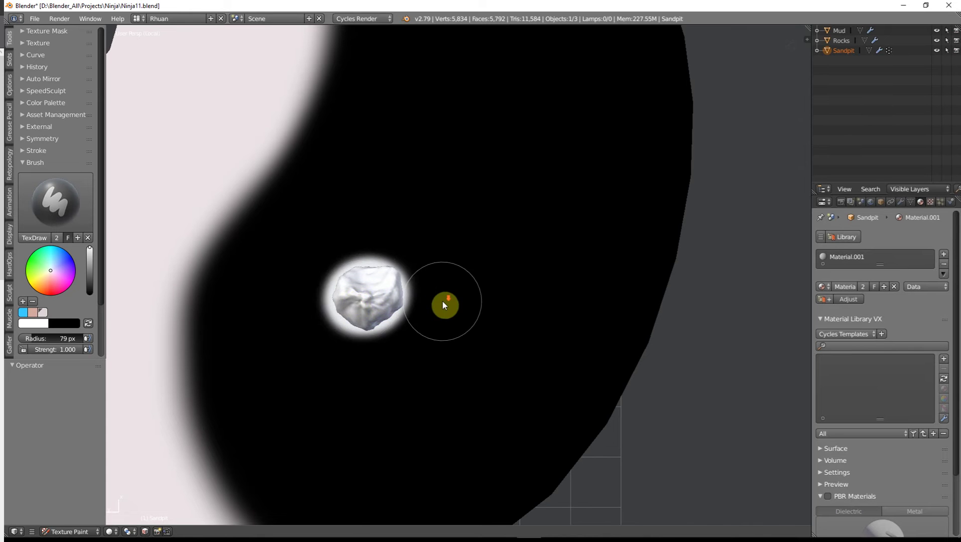
Enlarge the white dot in the black half into an even circle extending all around its rock.
scroll(432, 299, down, 7)
shift+middle_drag(417, 295, 439, 365)
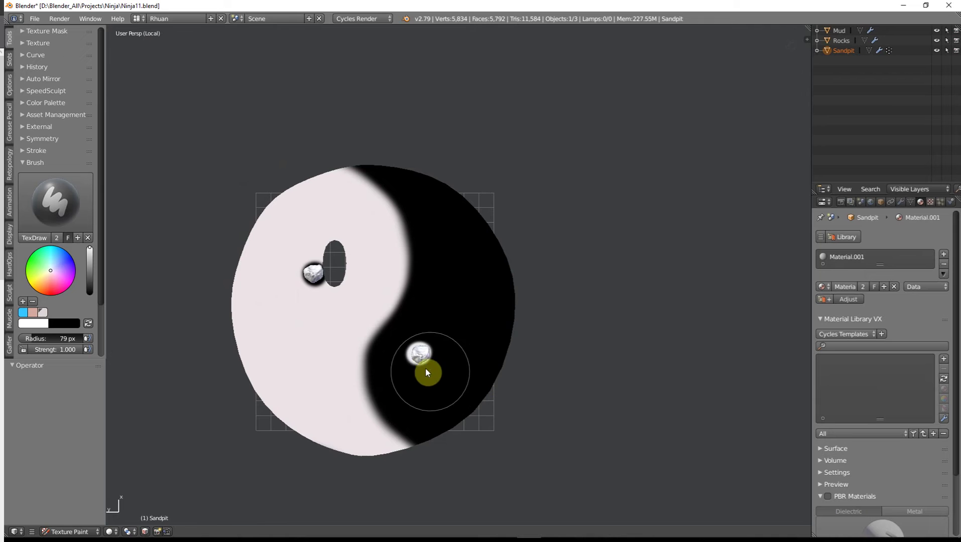
scroll(424, 369, up, 1)
scroll(444, 387, up, 2)
scroll(444, 389, up, 4)
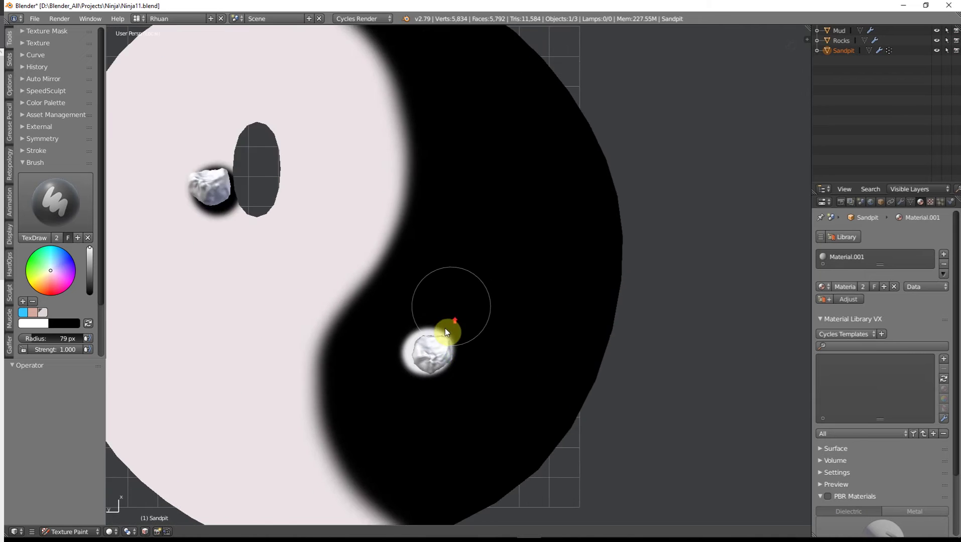
mouse_move(393, 325)
mouse_down()
mouse_move(389, 346)
mouse_move(419, 366)
mouse_move(449, 352)
mouse_move(448, 324)
mouse_move(435, 309)
mouse_move(407, 314)
mouse_move(426, 310)
mouse_move(448, 341)
mouse_move(426, 365)
mouse_move(395, 327)
mouse_move(410, 310)
mouse_up()
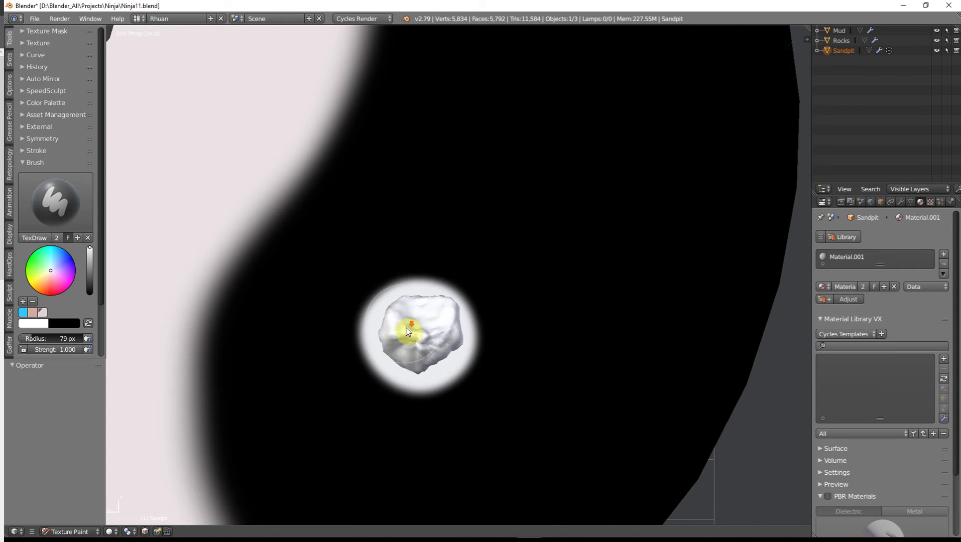
Lower the brush colour back to black and widen the black dot around the rock beside the oval hole.
scroll(408, 329, down, 2)
shift+middle_drag(408, 330, 574, 412)
drag(89, 247, 90, 295)
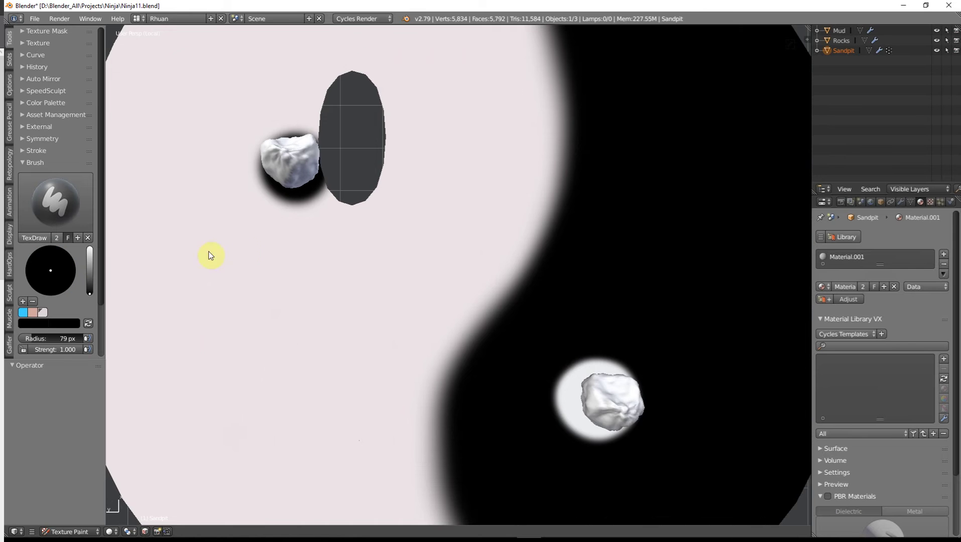
shift+middle_drag(266, 272, 408, 455)
scroll(407, 454, up, 1)
scroll(439, 421, up, 2)
mouse_move(425, 420)
shift+middle_down()
mouse_move(431, 405)
mouse_move(399, 355)
mouse_move(406, 303)
shift+middle_up()
mouse_move(408, 301)
mouse_down()
mouse_move(420, 309)
mouse_move(377, 309)
mouse_move(363, 352)
mouse_move(391, 394)
mouse_move(426, 389)
mouse_move(436, 375)
mouse_move(429, 308)
mouse_move(405, 302)
mouse_move(368, 344)
mouse_up()
scroll(447, 377, down, 8)
shift+middle_drag(519, 389, 433, 355)
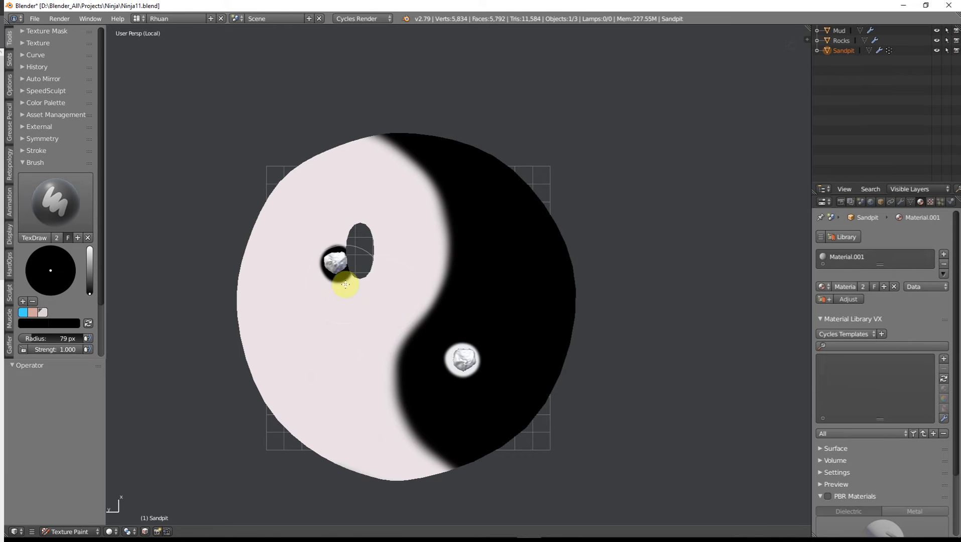
Switch the Sandpit from Texture Paint to Object Mode.
key(Tab)
key(Tab)
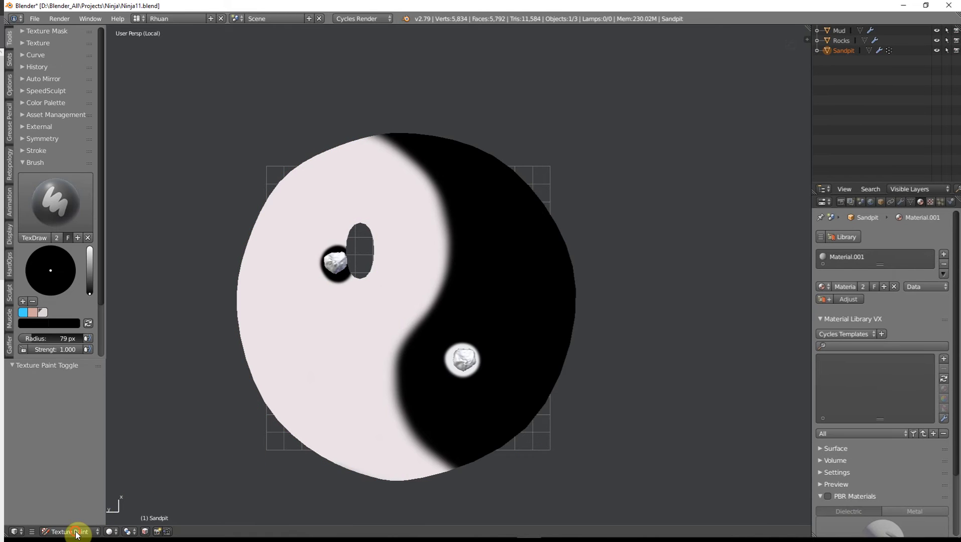
click(75, 532)
click(70, 523)
middle_drag(420, 350, 441, 312)
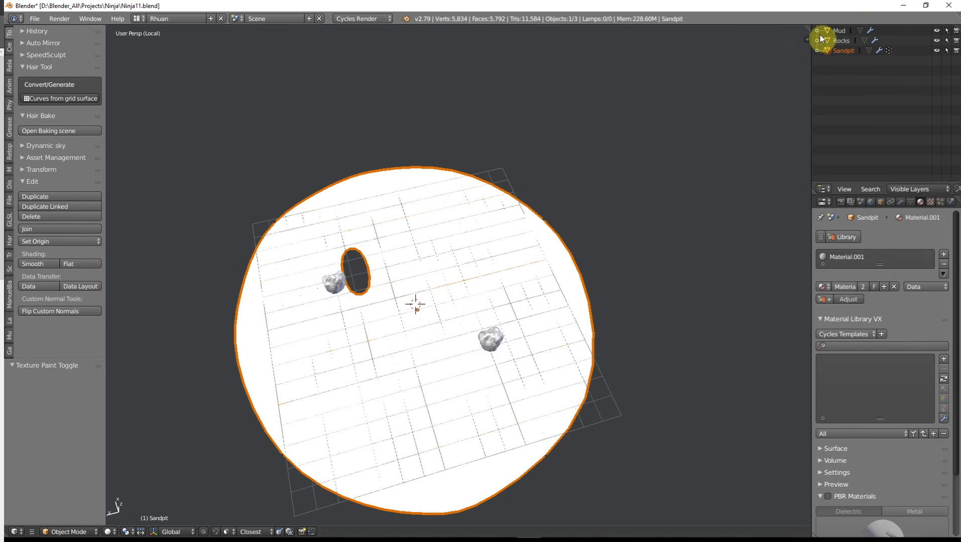
Split the 3D view horizontally, turn the upper area into a UV/Image Editor and show the Sand_mask image in it.
drag(809, 27, 794, 149)
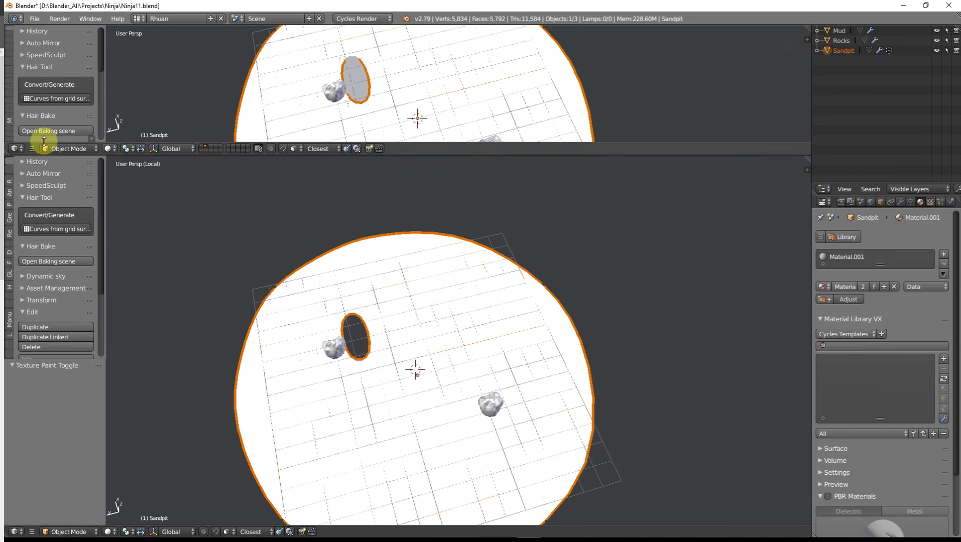
click(14, 148)
click(40, 227)
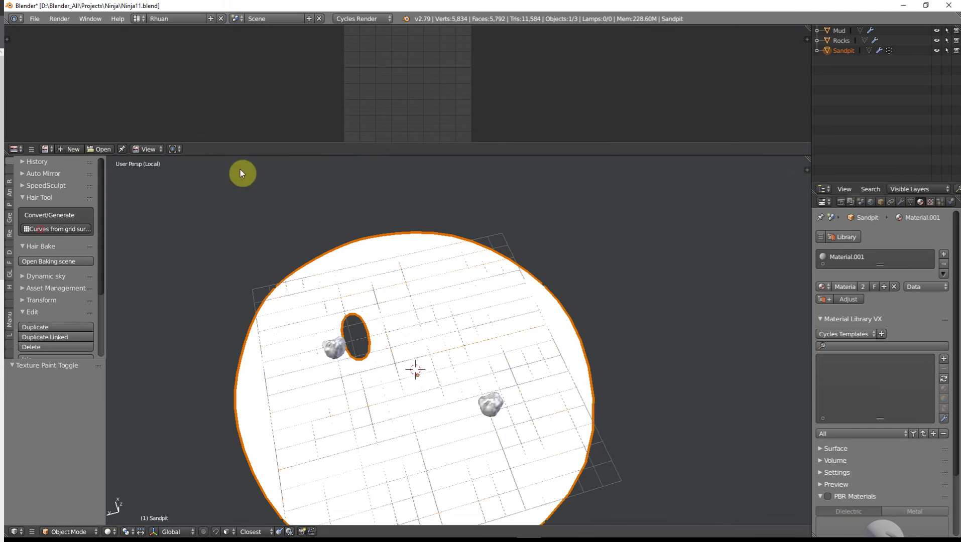
click(48, 150)
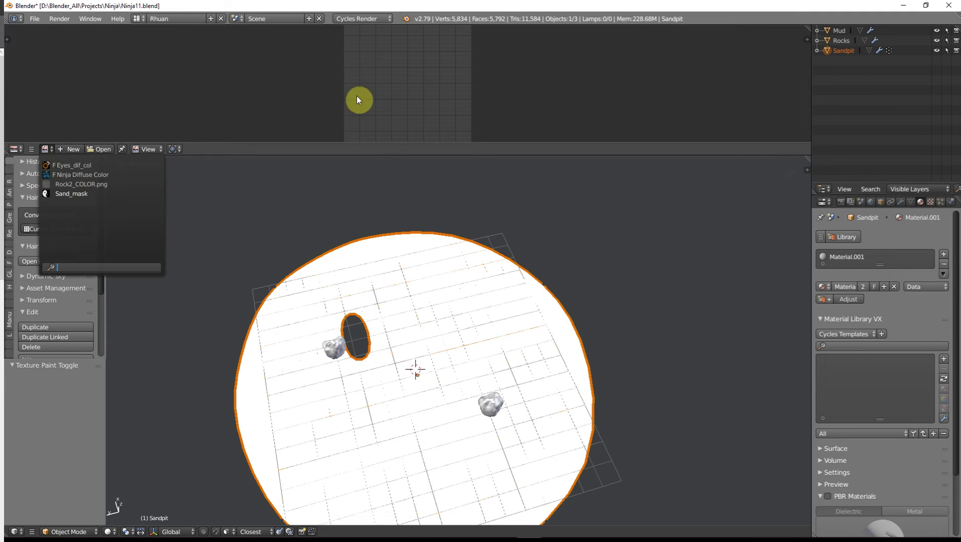
scroll(379, 83, down, 12)
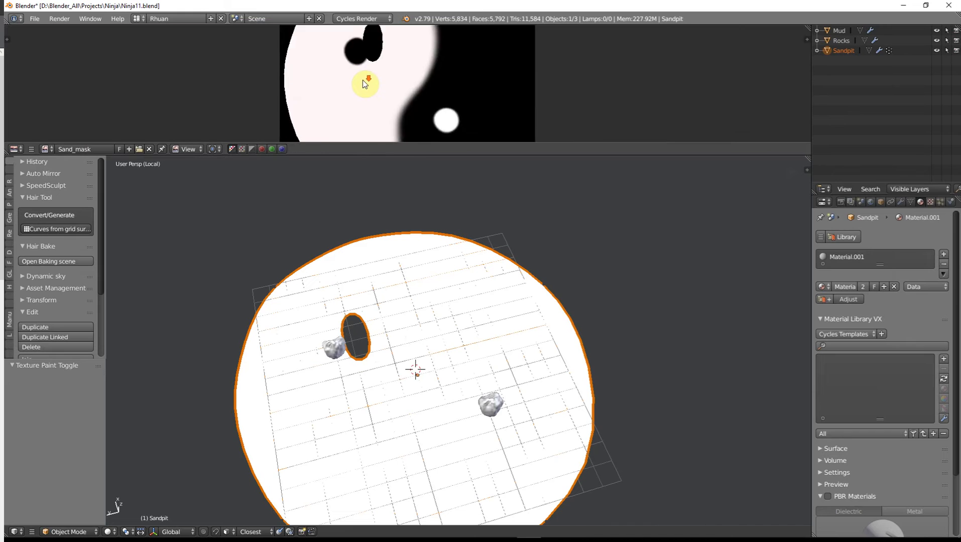
scroll(394, 84, up, 3)
scroll(394, 84, down, 1)
Save the mask as Sand_mask.png in D:\Blender_All\Projects\Ninja\ as a PNG with 100% compression.
key(F3)
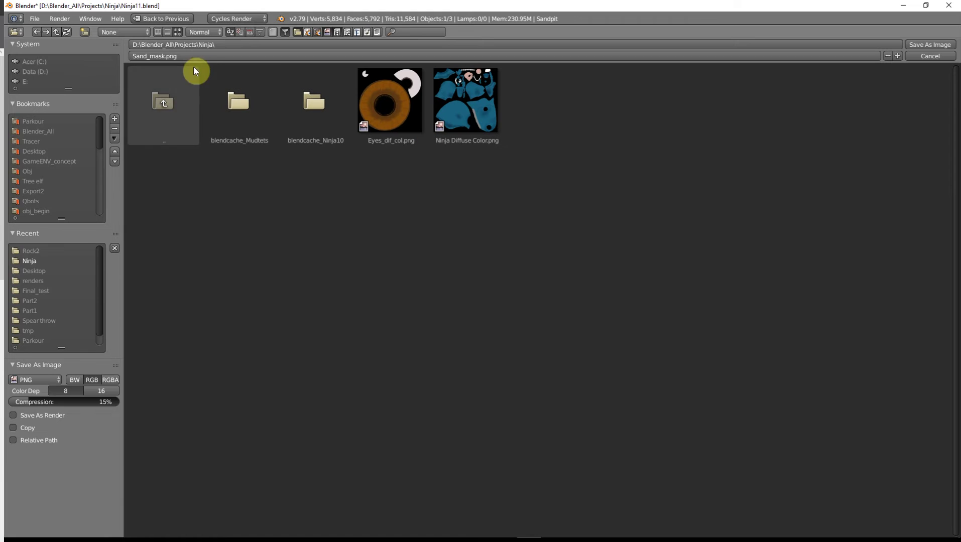
drag(30, 402, 173, 365)
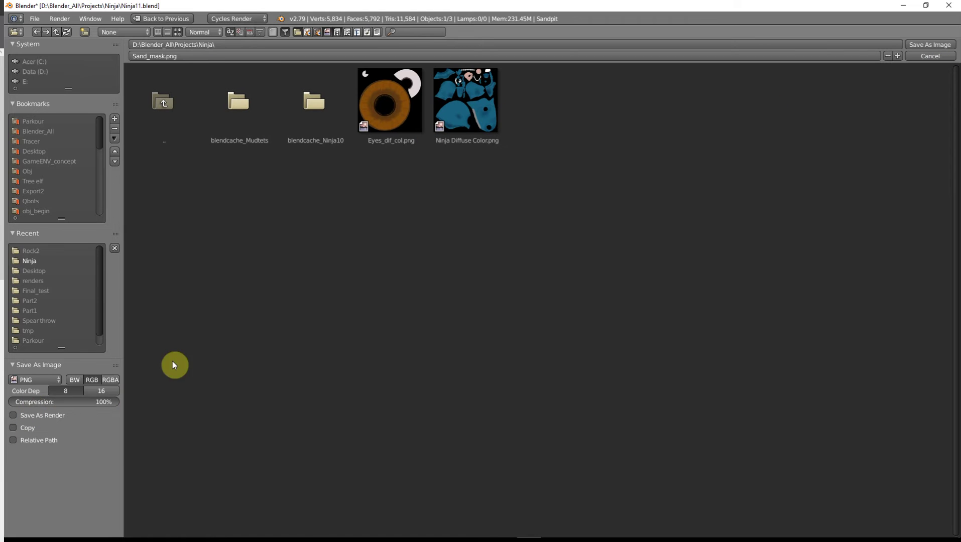
click(934, 44)
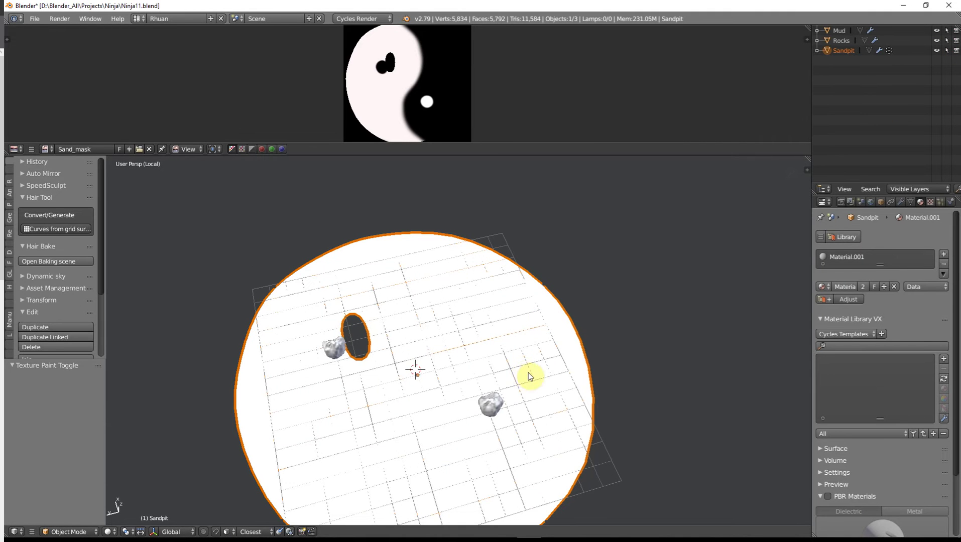
Change to the Shader screen layout and fit the whole Sand_mask image in its image editor.
middle_drag(528, 372, 537, 324)
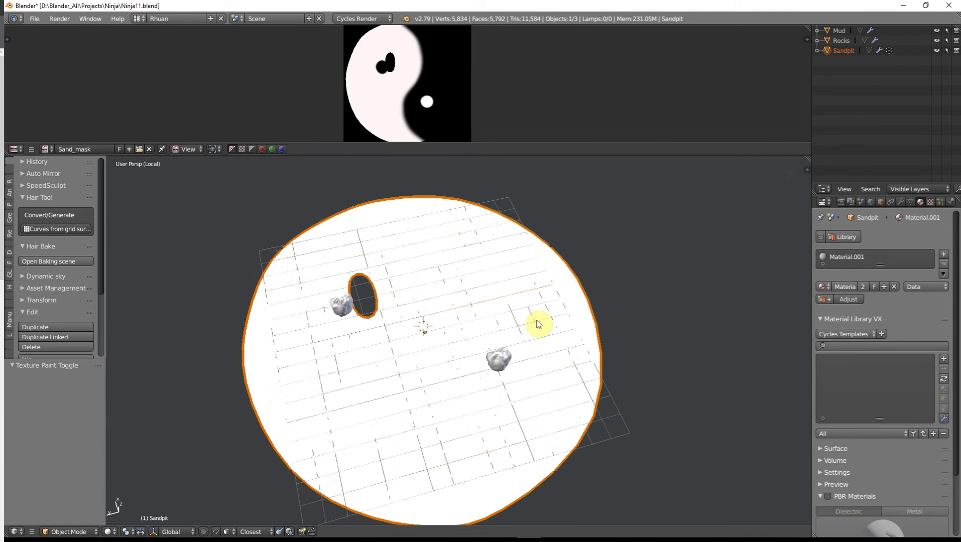
key(ctrl+Right)
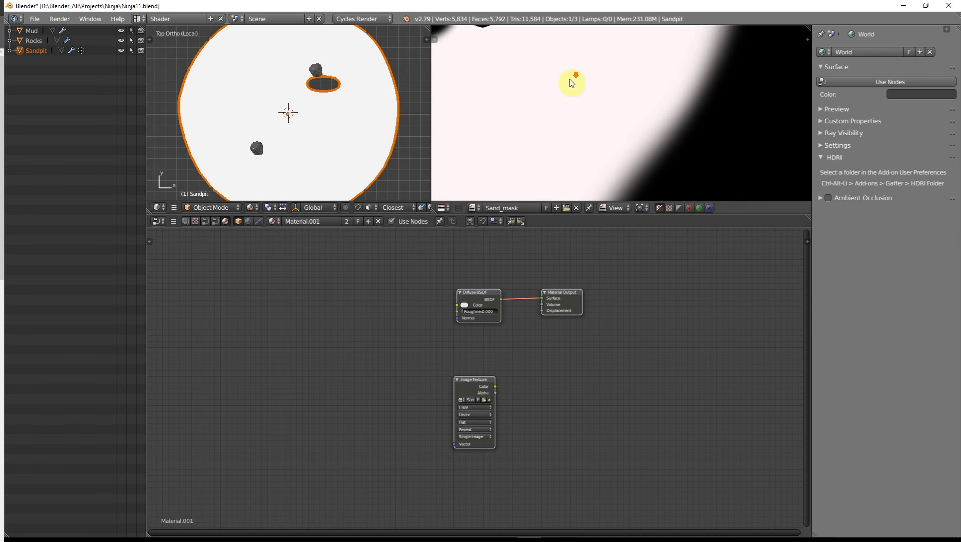
scroll(570, 83, down, 10)
scroll(570, 103, up, 1)
scroll(570, 104, up, 1)
scroll(488, 343, up, 1)
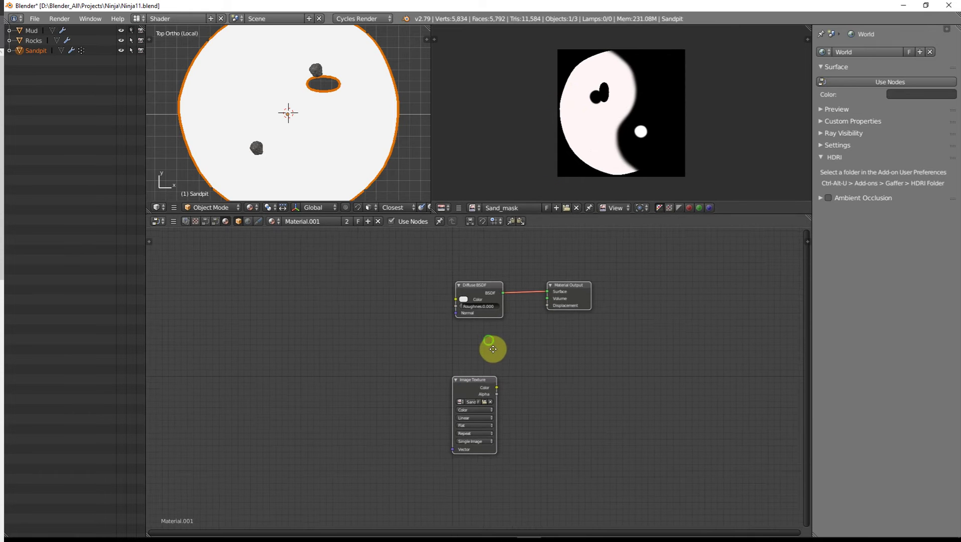
Move the Image Texture node up, well before the shader, and delete the Diffuse BSDF node from Material.001.
middle_drag(490, 344, 500, 356)
right_drag(490, 393, 381, 337)
drag(380, 337, 339, 290)
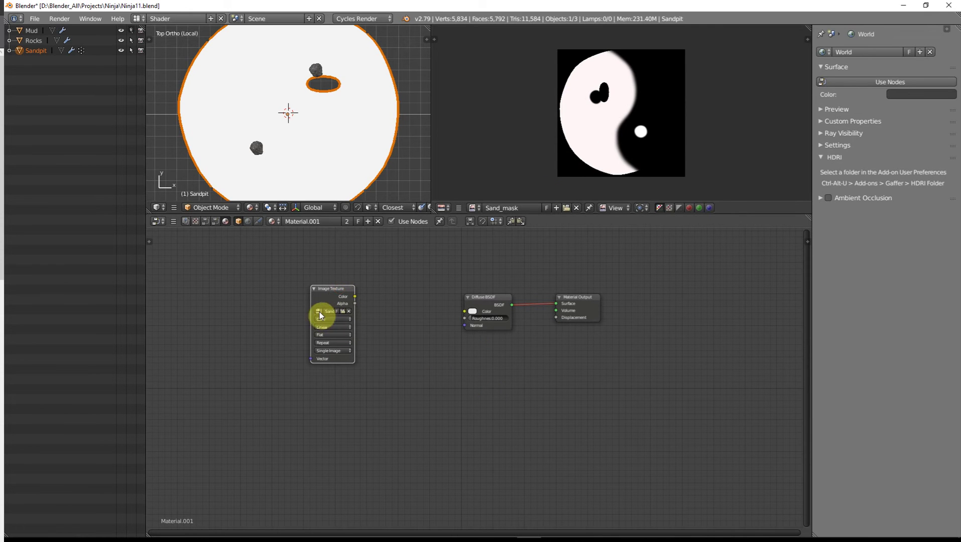
right_drag(489, 297, 451, 301)
key(x)
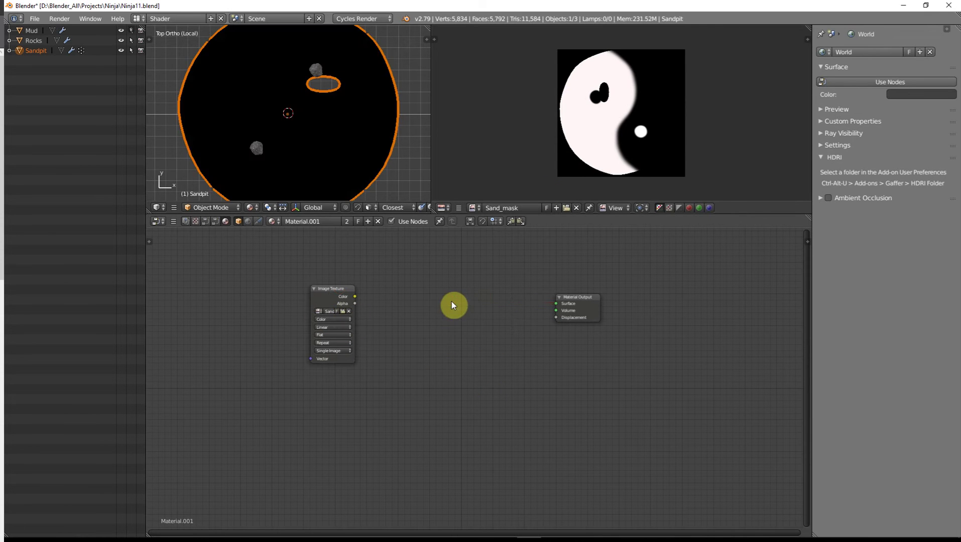
Move the Material Output node further away, add a Principled BSDF before it and connect its BSDF output to Surface.
middle_drag(449, 315, 453, 319)
mouse_move(602, 301)
mouse_down()
mouse_move(639, 304)
mouse_move(605, 305)
mouse_up()
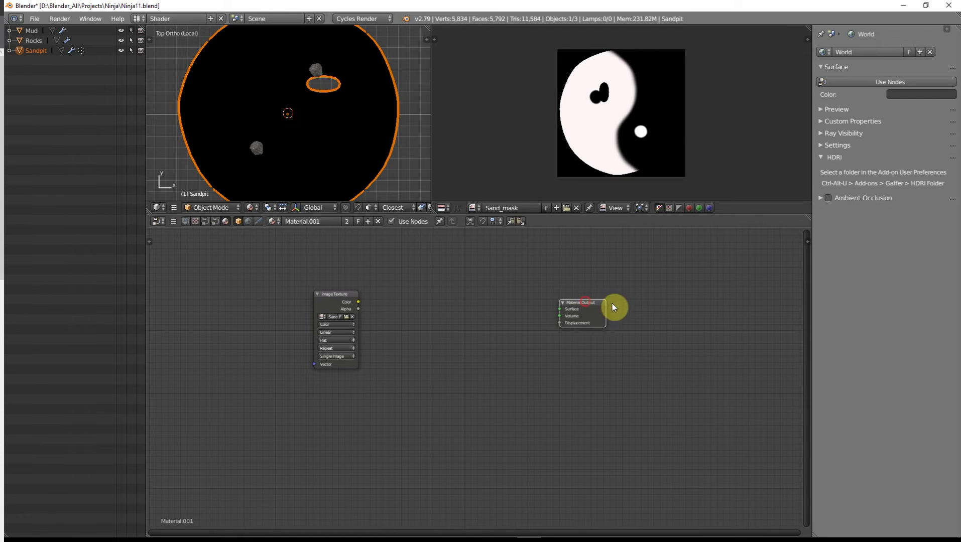
key(g)
click(675, 305)
key(shift+a)
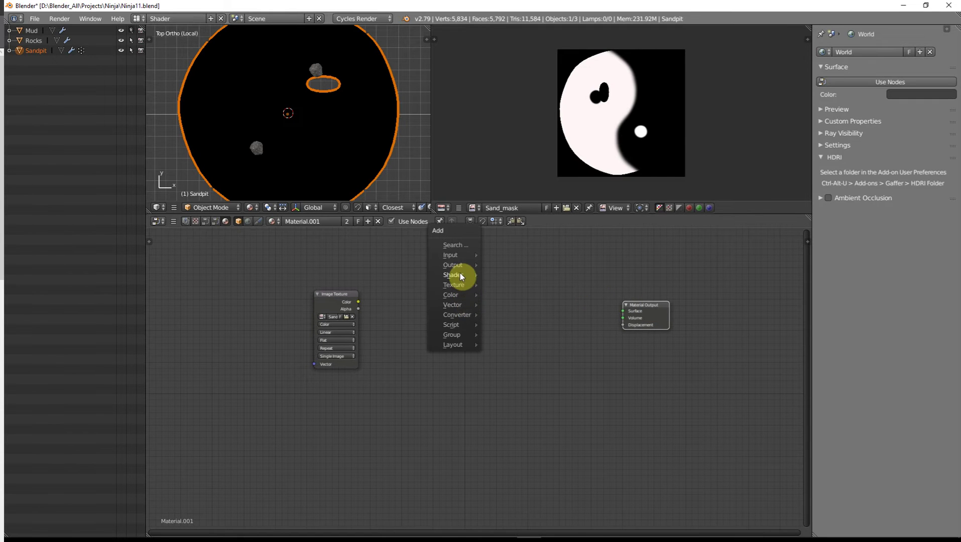
mouse_move(461, 275)
click(522, 384)
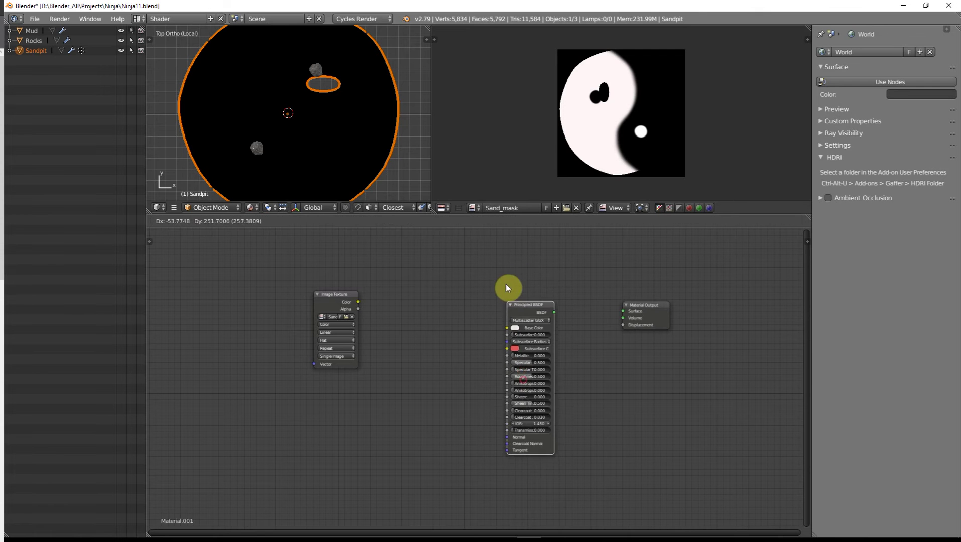
click(506, 280)
drag(553, 291, 623, 312)
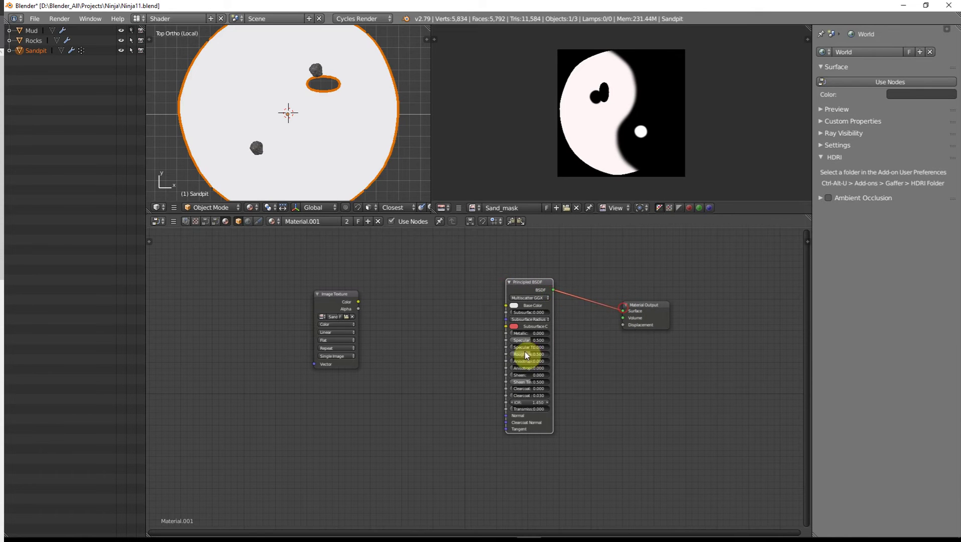
Shift the Image Texture node up and add a MixRGB node between it and the Principled BSDF, slightly lower.
middle_drag(447, 358, 490, 365)
drag(381, 304, 352, 273)
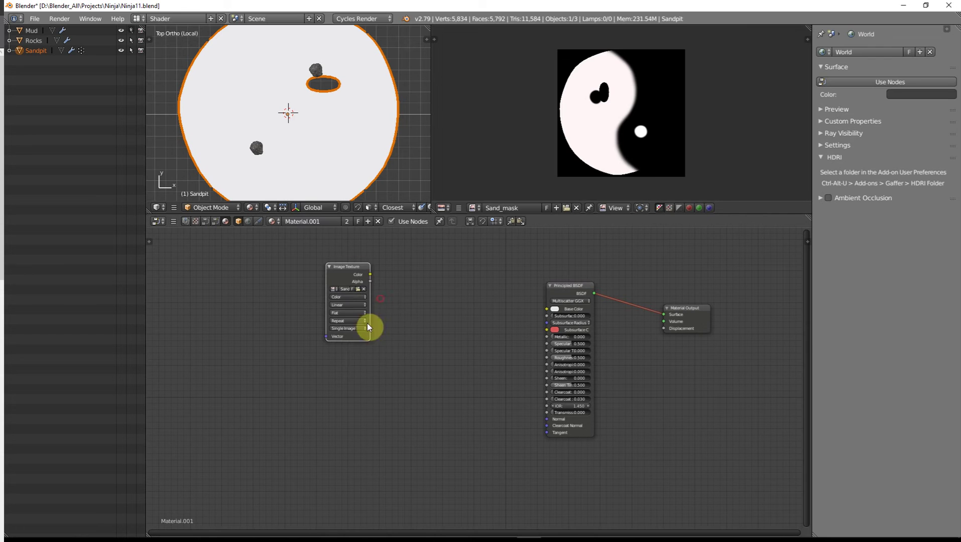
key(shift+a)
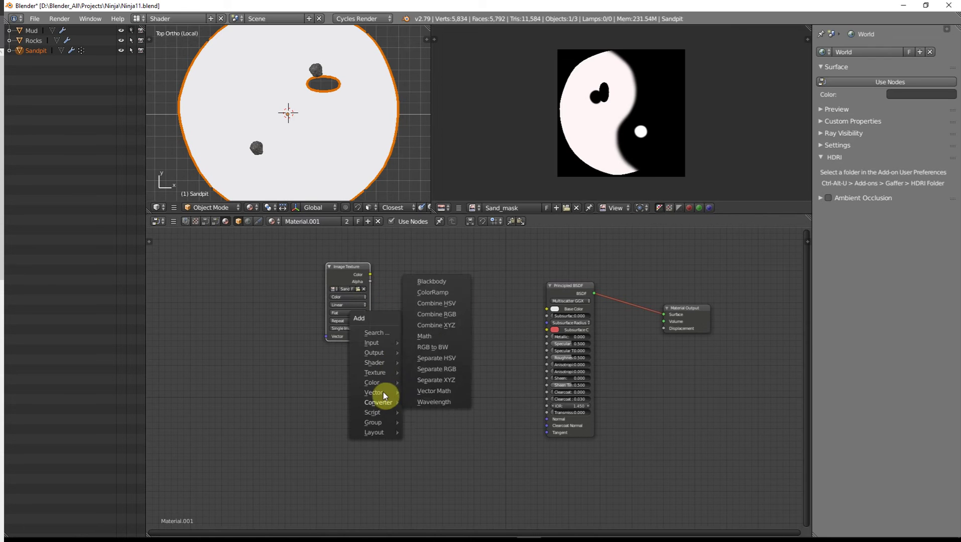
mouse_move(382, 384)
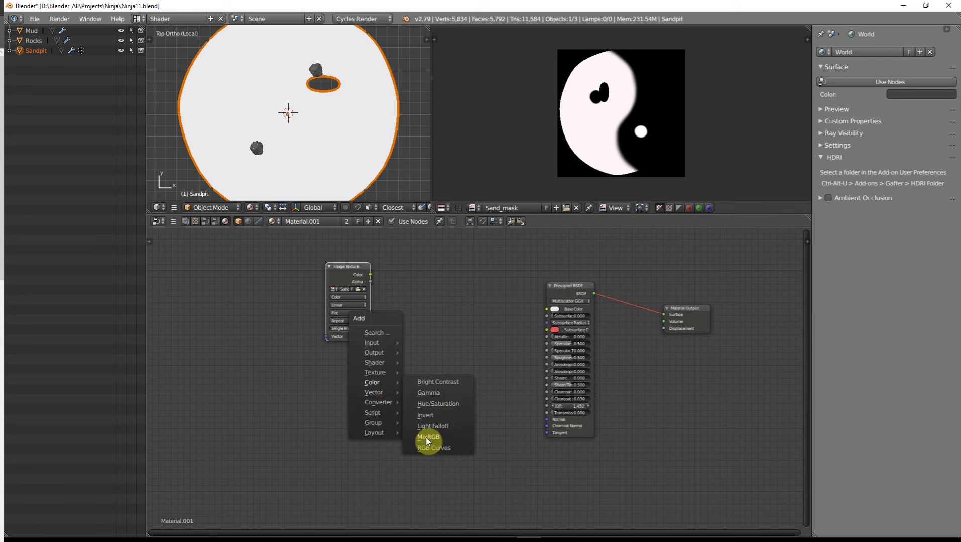
click(428, 437)
click(395, 368)
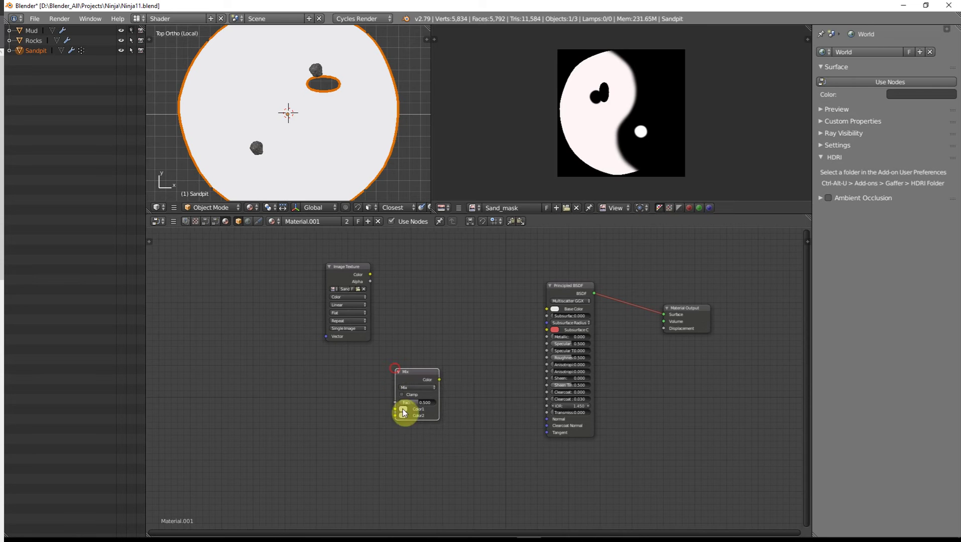
Set the Mix node's Color1 to a light sandy beige.
scroll(411, 423, up, 3)
middle_drag(477, 407, 593, 355)
scroll(486, 393, up, 5)
scroll(573, 356, up, 2)
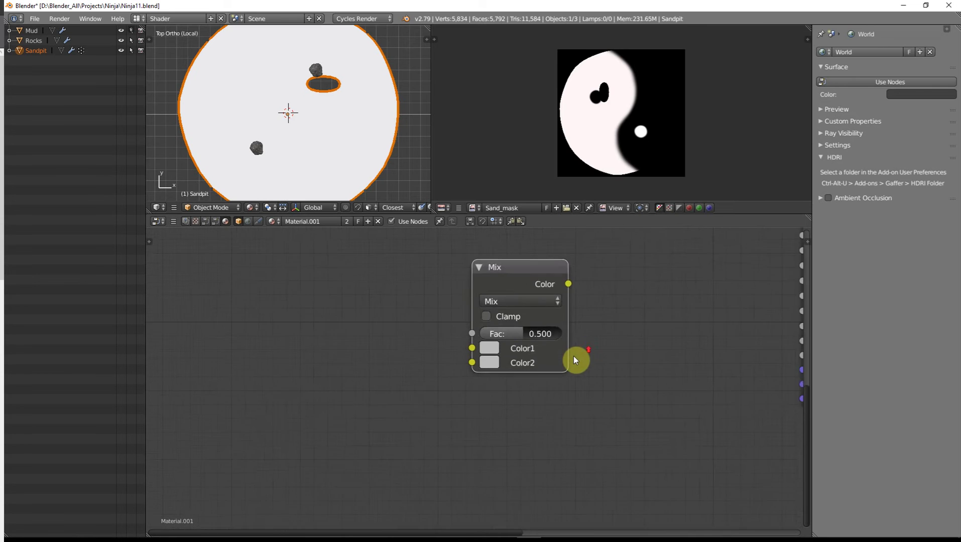
scroll(573, 356, up, 2)
click(492, 337)
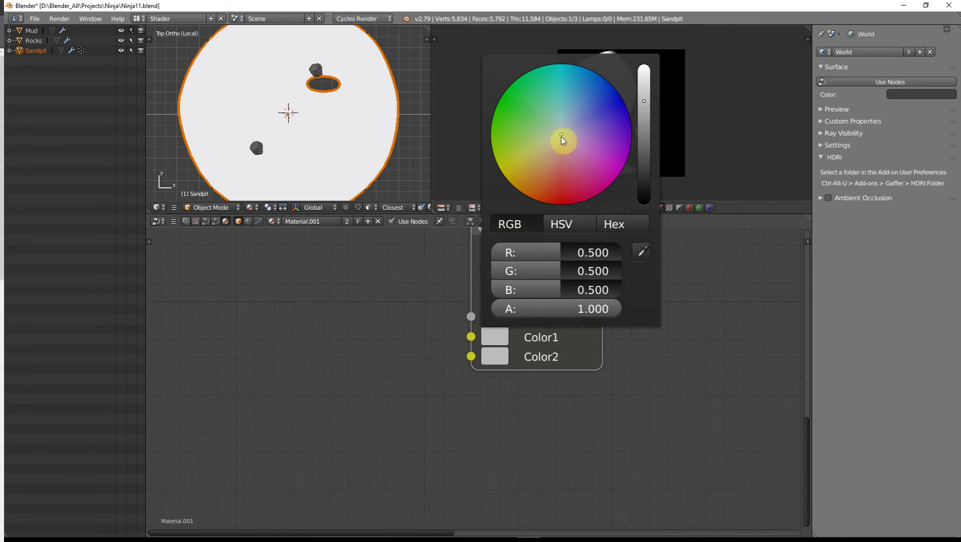
drag(561, 136, 546, 149)
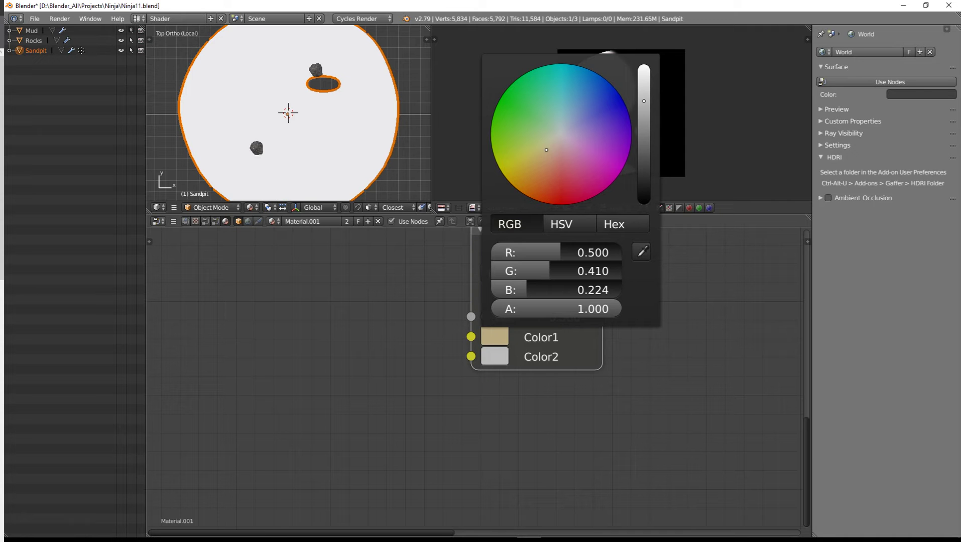
drag(643, 102, 643, 86)
click(496, 357)
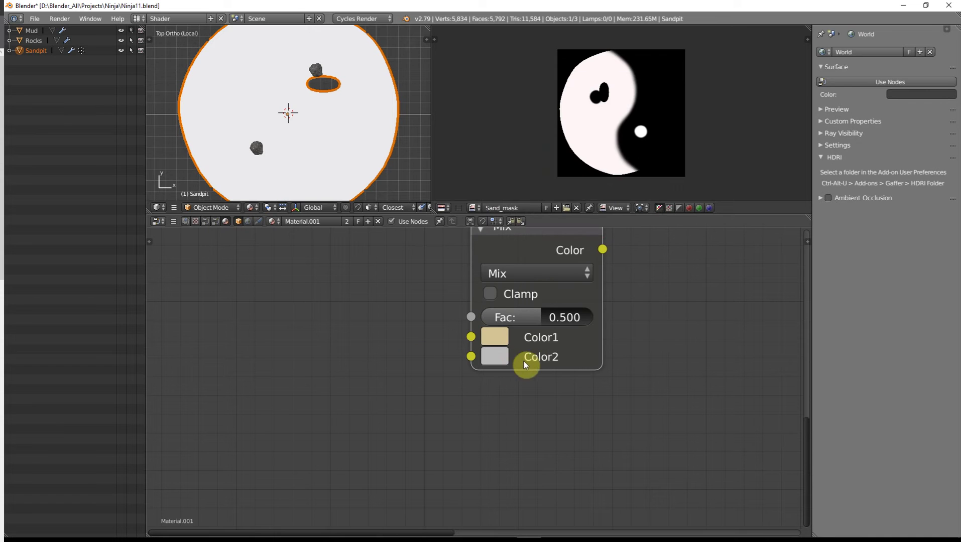
Copy the light sandy beige of Color1 into the Mix node's Color2 and darken it to a muted brown.
click(489, 358)
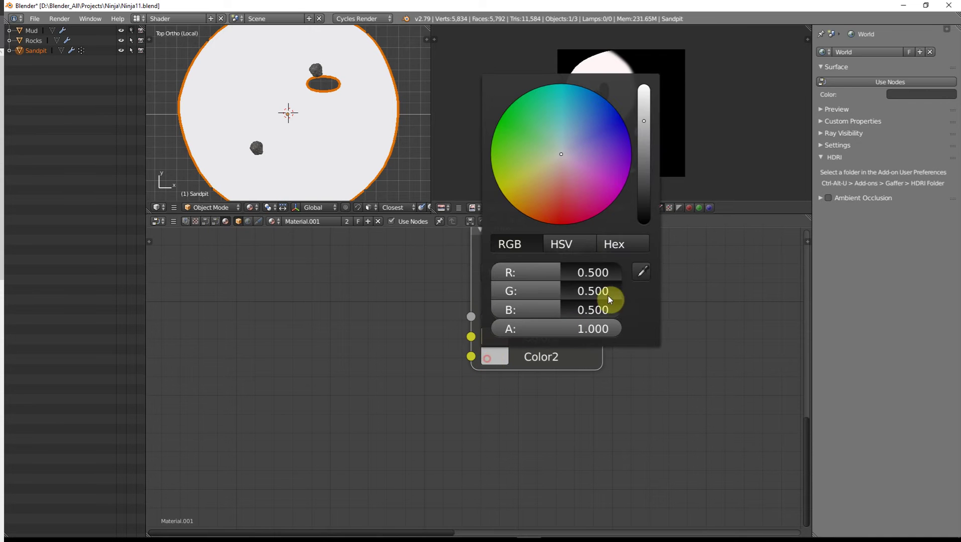
click(642, 276)
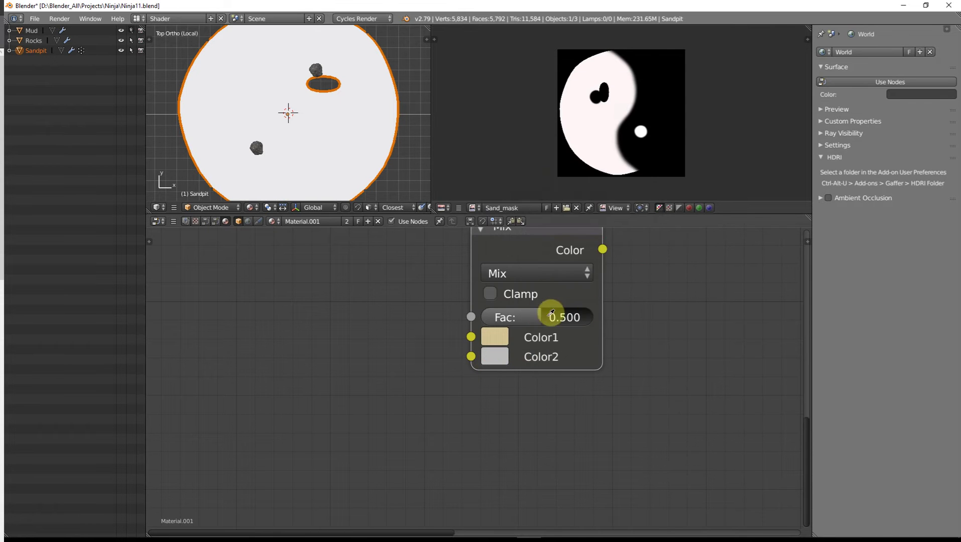
click(497, 336)
click(494, 361)
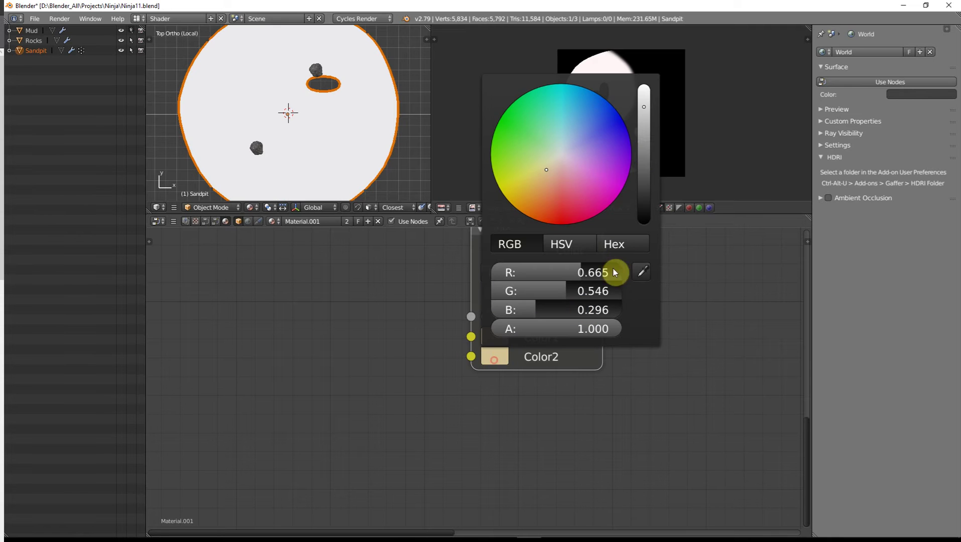
drag(648, 153, 644, 152)
click(499, 361)
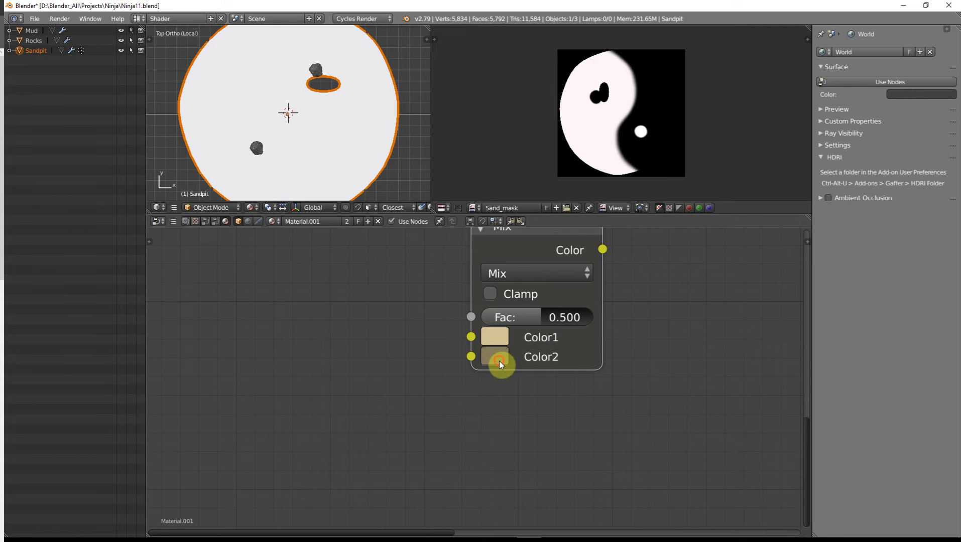
drag(646, 152, 643, 156)
Preview the Sand_mask Image Texture node's output directly on the Sandpit.
scroll(384, 372, down, 4)
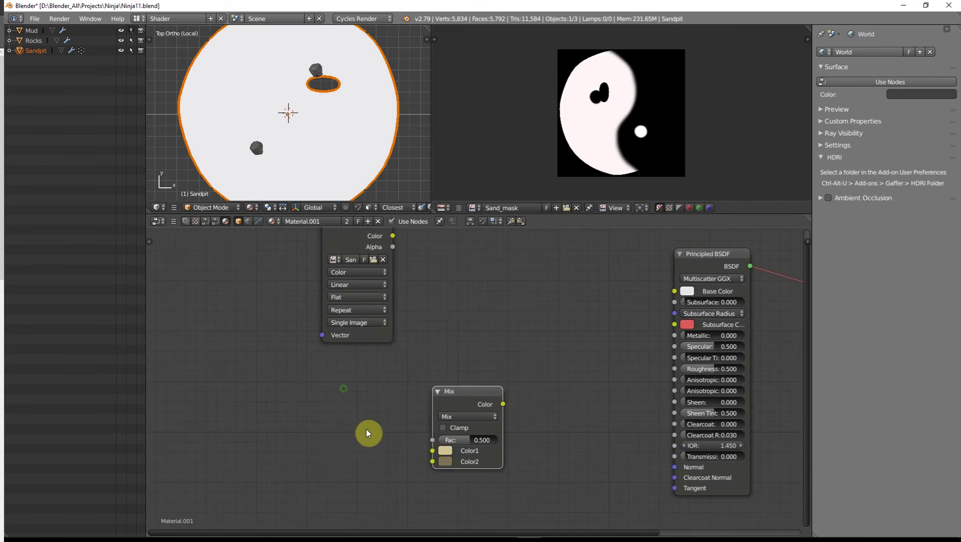
scroll(347, 396, down, 2)
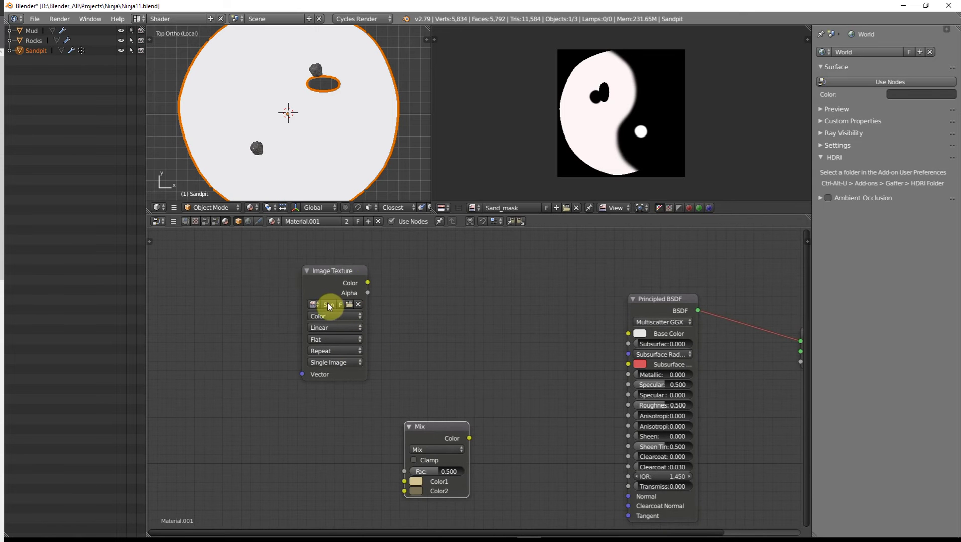
ctrl+shift+click(336, 272)
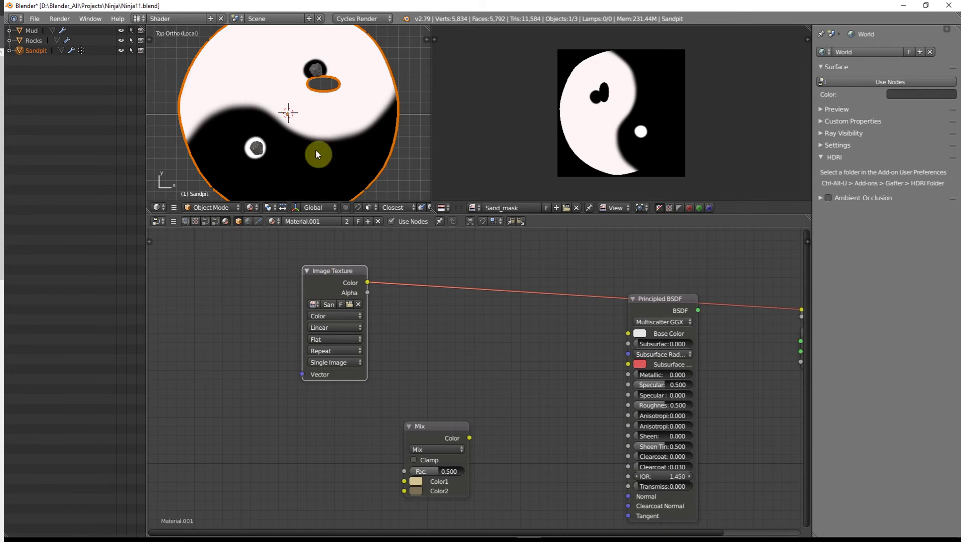
Connect the mask texture's Color to the Mix node's Fac and the Mix Color to the Principled BSDF's Base Color.
middle_drag(399, 313, 362, 294)
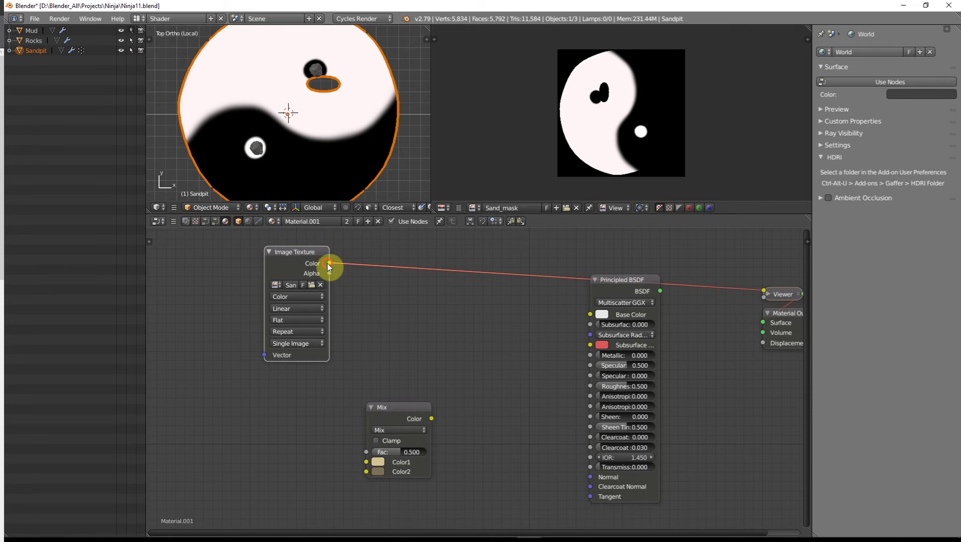
drag(329, 273, 367, 452)
drag(392, 407, 589, 315)
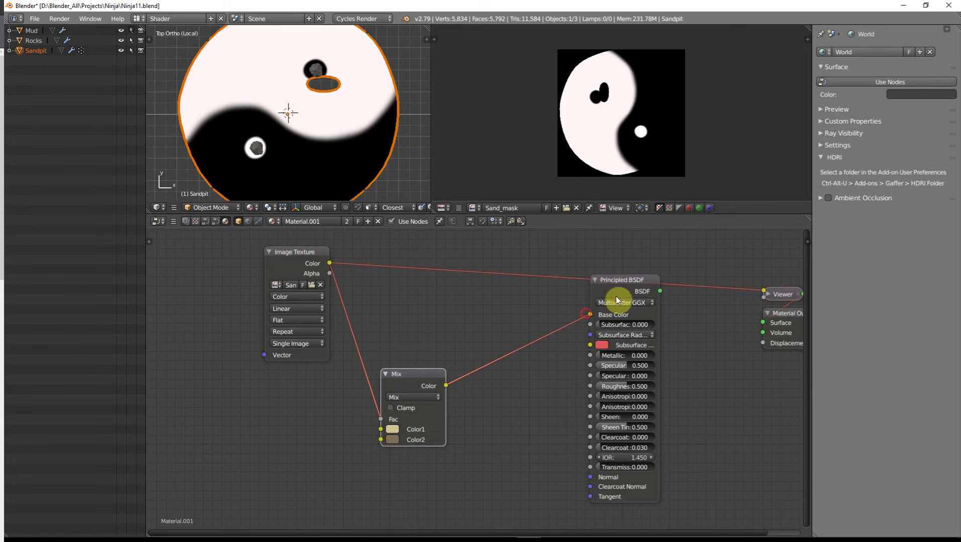
Route the Principled BSDF back to the Material Output and inspect the two-tone Sandpit at an angle.
ctrl+shift+click(611, 282)
mouse_move(309, 166)
middle_down()
mouse_move(273, 130)
mouse_move(276, 121)
mouse_move(310, 123)
mouse_move(304, 91)
mouse_move(323, 121)
mouse_move(297, 85)
mouse_move(320, 158)
middle_up()
scroll(315, 144, down, 3)
middle_drag(399, 290, 356, 268)
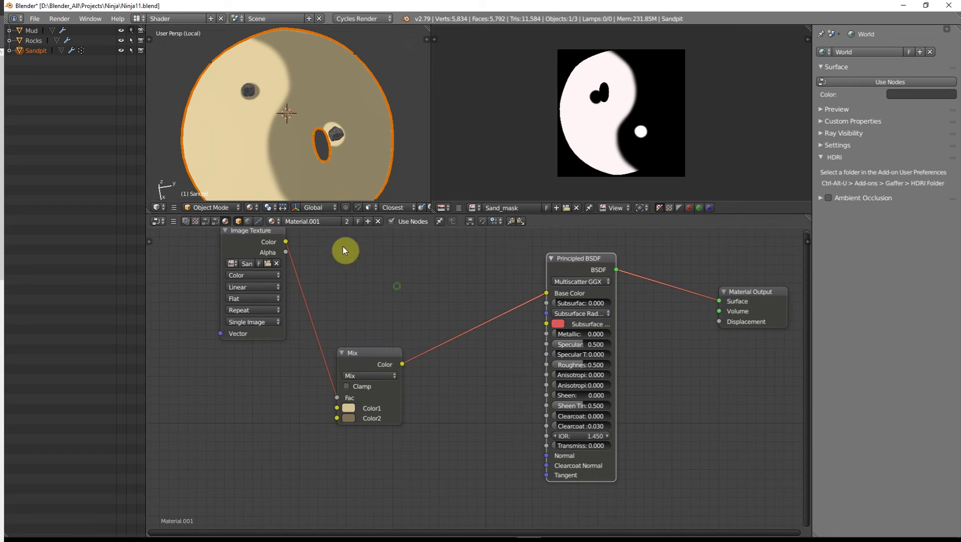
Add a second Image Texture node above the Mix node and move the Principled BSDF and Material Output nodes further away.
scroll(467, 330, down, 2)
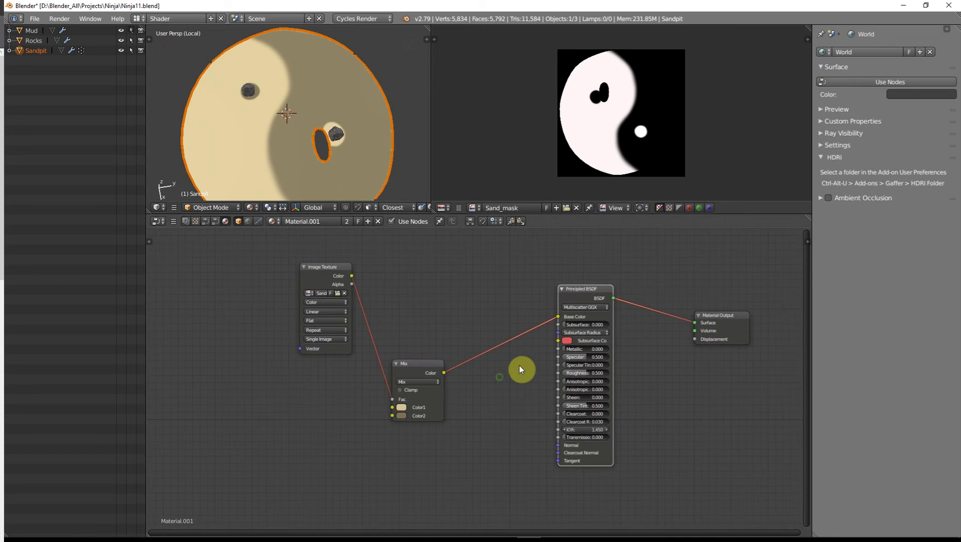
key(shift+a)
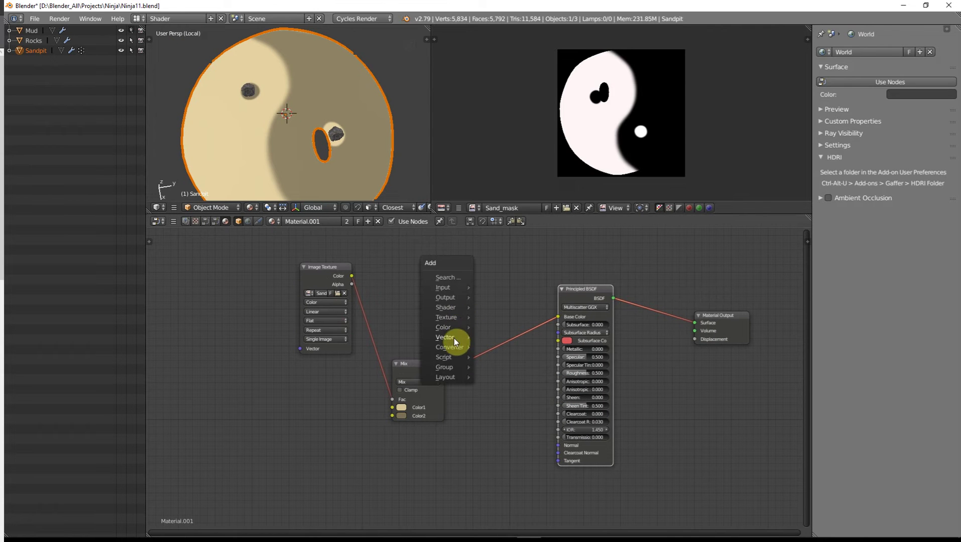
mouse_move(451, 318)
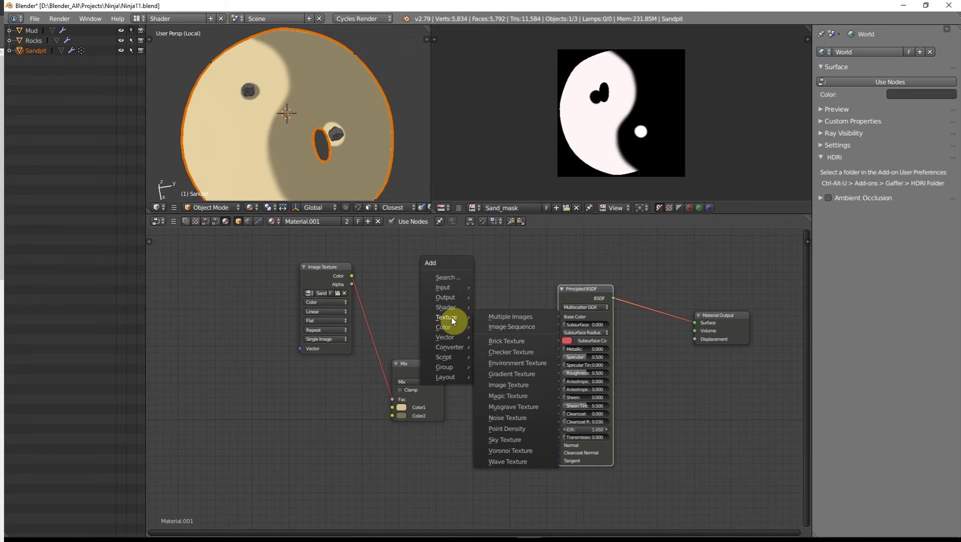
click(508, 386)
click(459, 279)
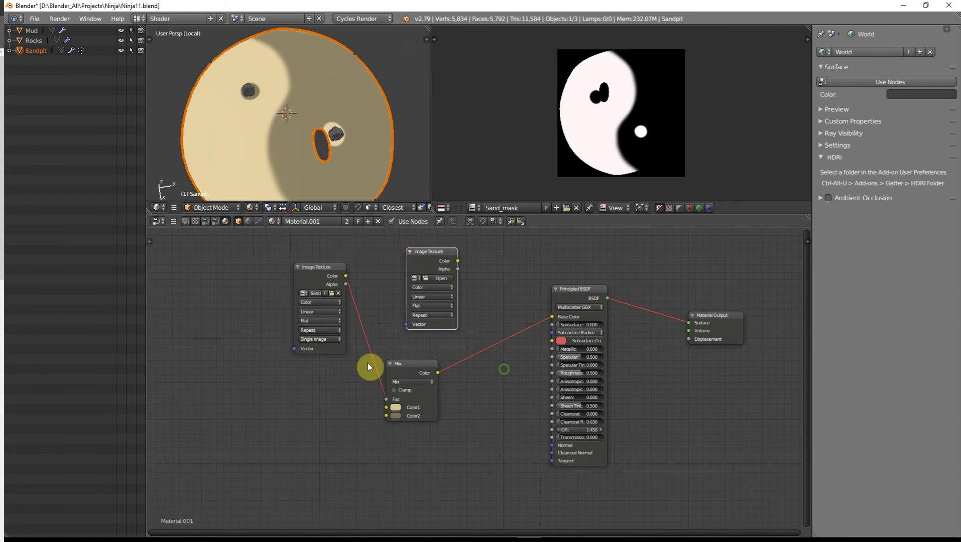
middle_drag(368, 363, 334, 363)
drag(611, 316, 741, 316)
drag(467, 289, 634, 295)
Load the albedo TIF from the CGTextures.com Sand folder into the new Image Texture node and preview it on the Sandpit.
click(328, 275)
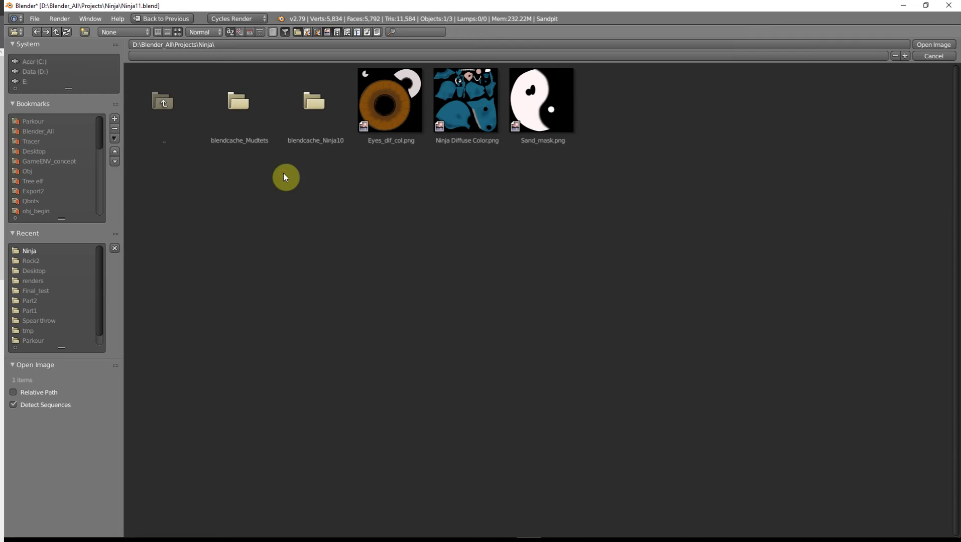
click(43, 132)
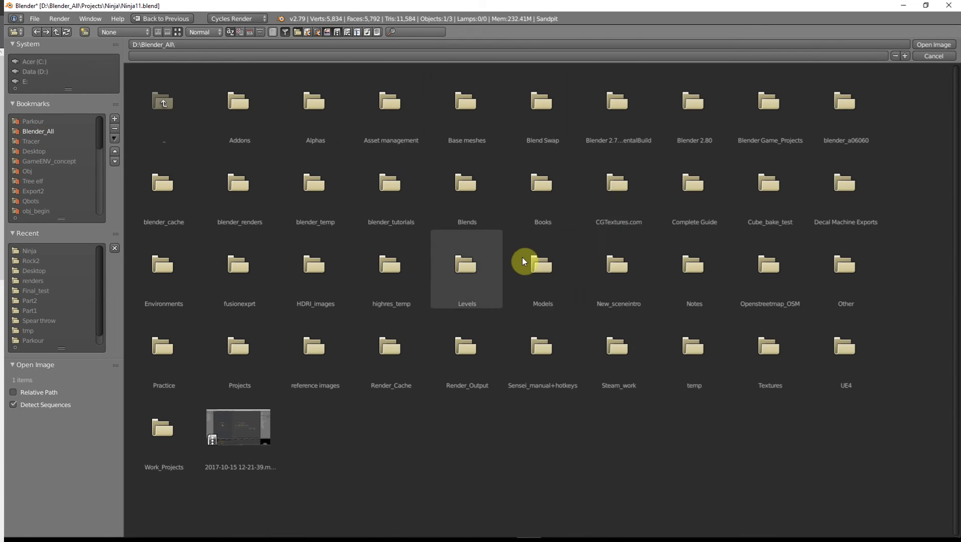
click(593, 206)
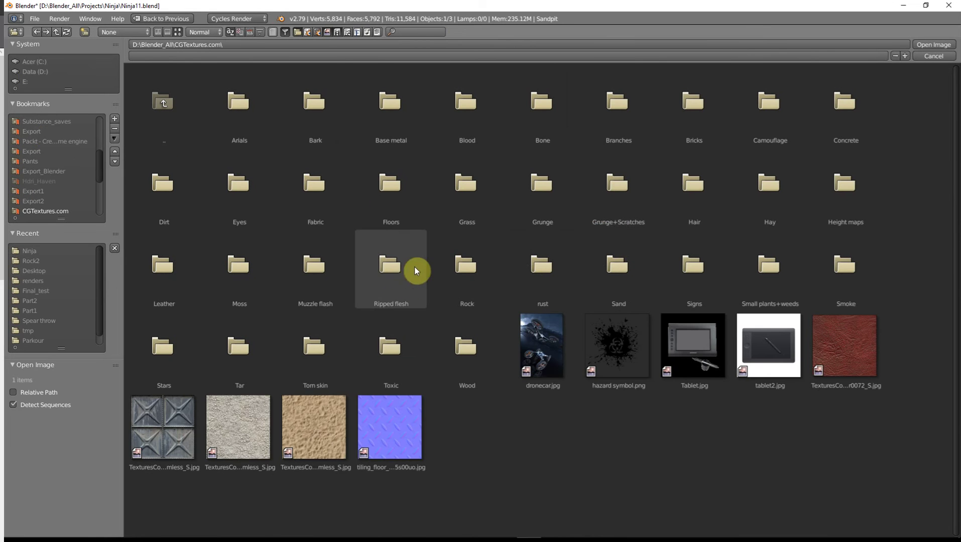
click(621, 292)
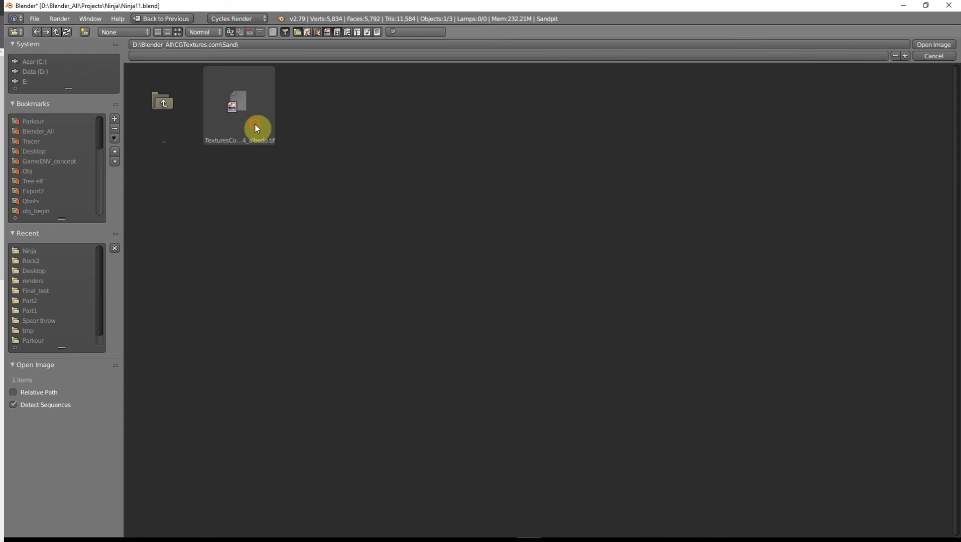
click(255, 126)
click(936, 44)
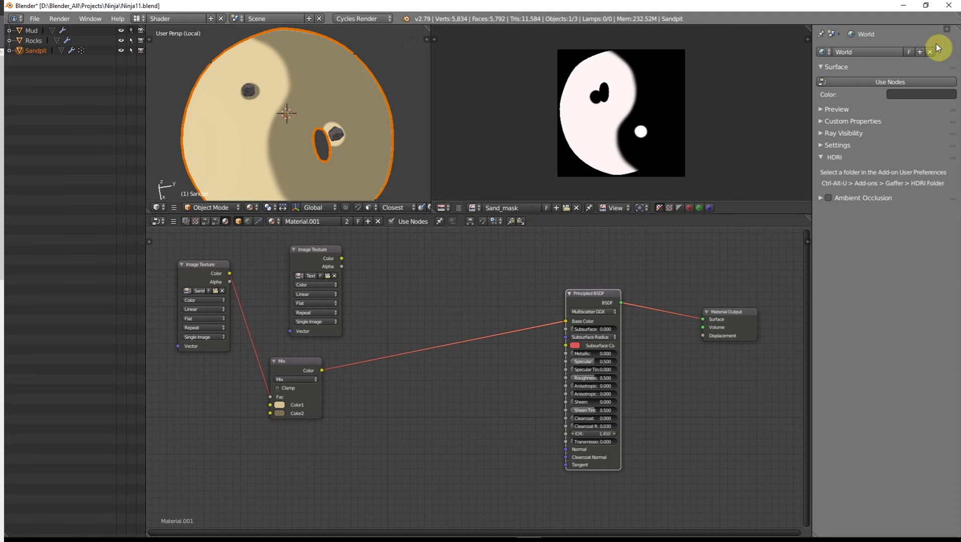
middle_drag(425, 341, 472, 358)
ctrl+shift+click(367, 277)
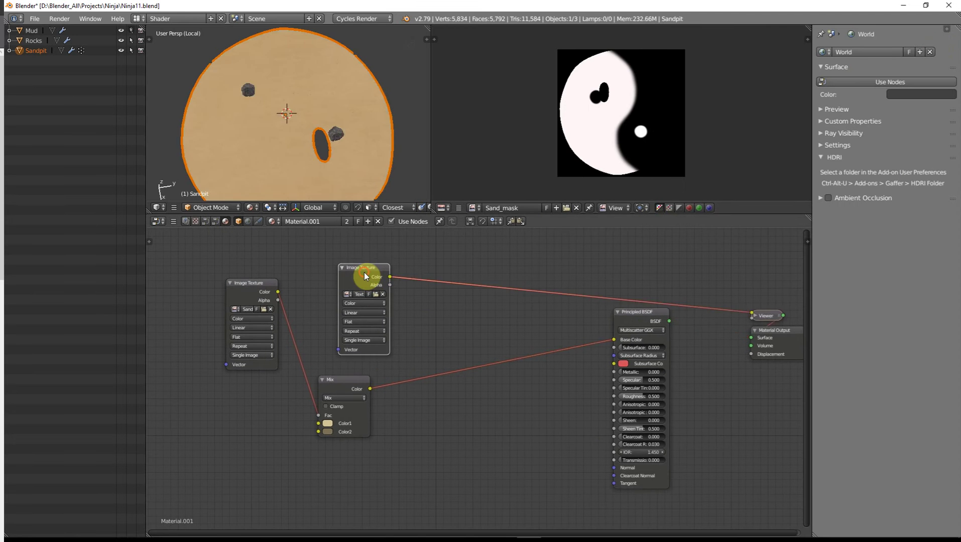
Add a Texture Coordinate node ahead of the textures and move the mask Image Texture node lower to make room.
middle_drag(322, 293, 428, 316)
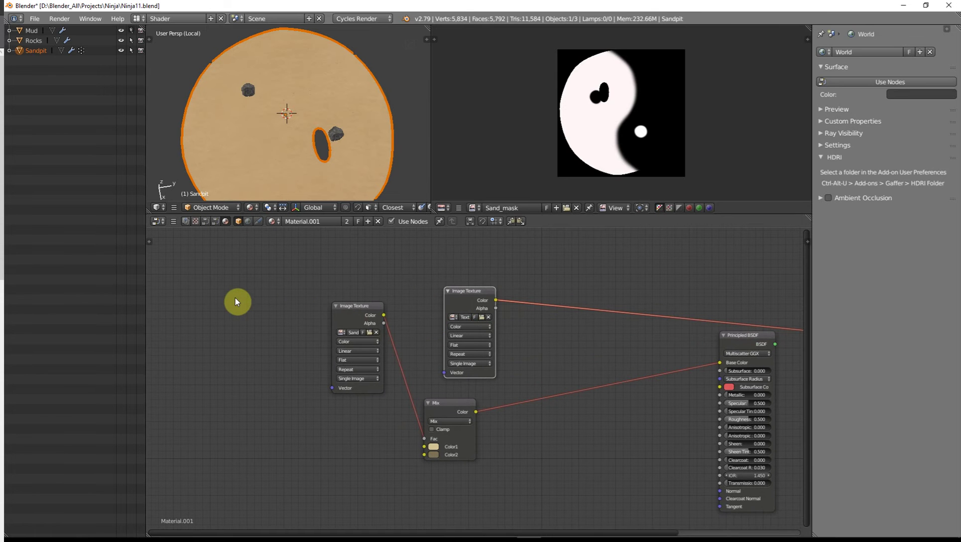
key(shift+a)
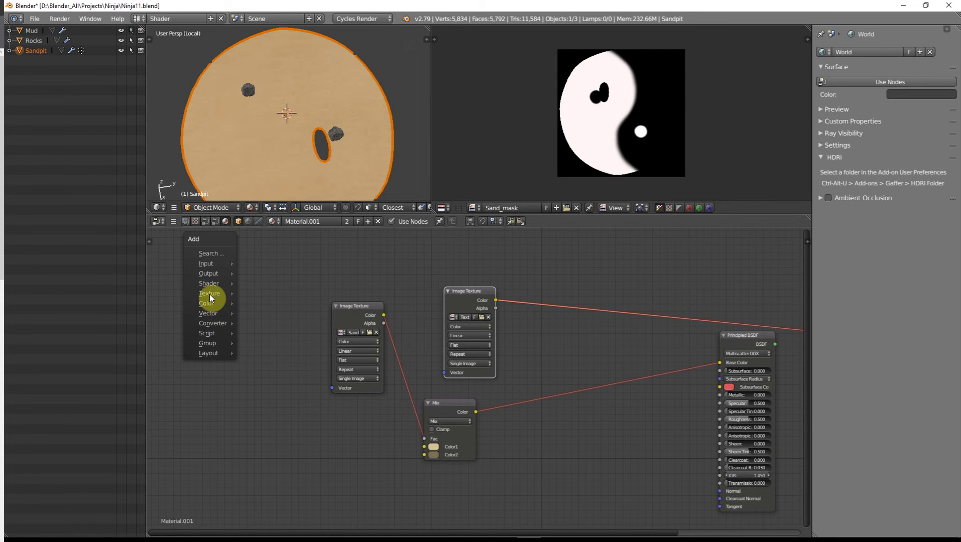
mouse_move(217, 262)
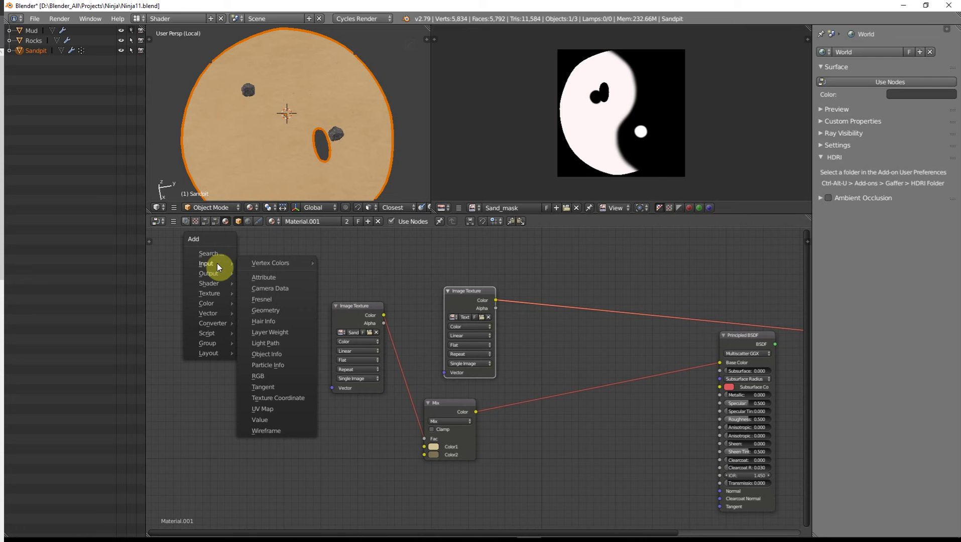
click(288, 397)
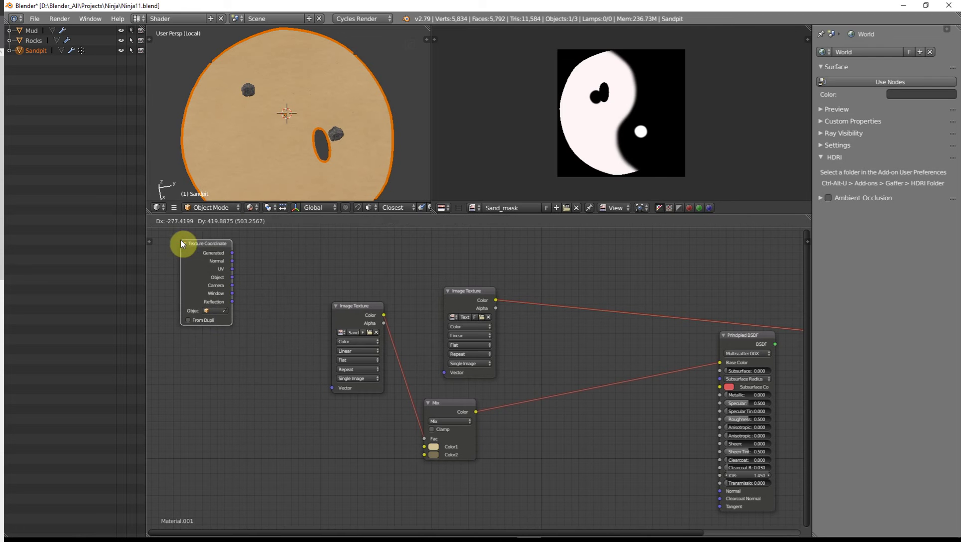
click(181, 240)
right_drag(340, 332, 312, 398)
Add a Mapping node, connect the Texture Coordinate's UV to it and its Vector output to the sand Image Texture's Vector.
key(shift+a)
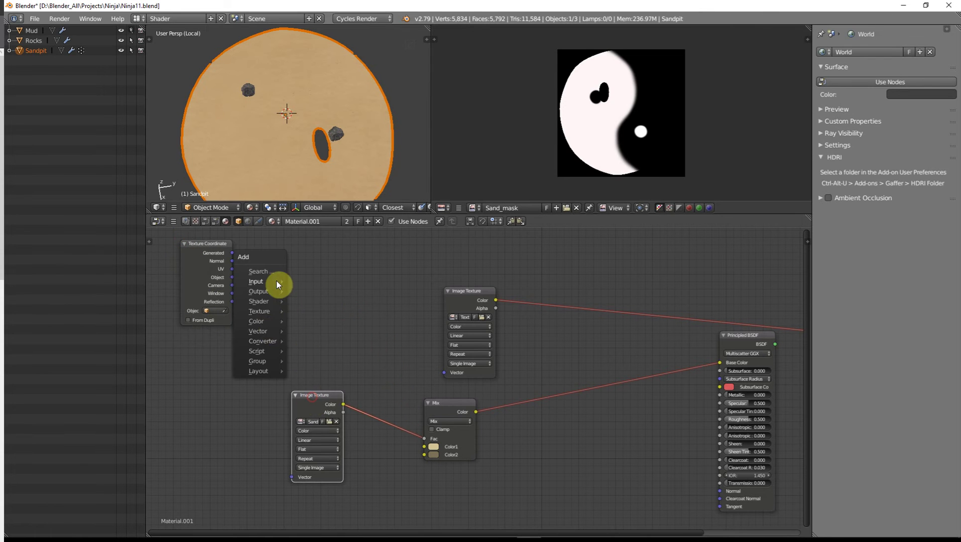
mouse_move(264, 330)
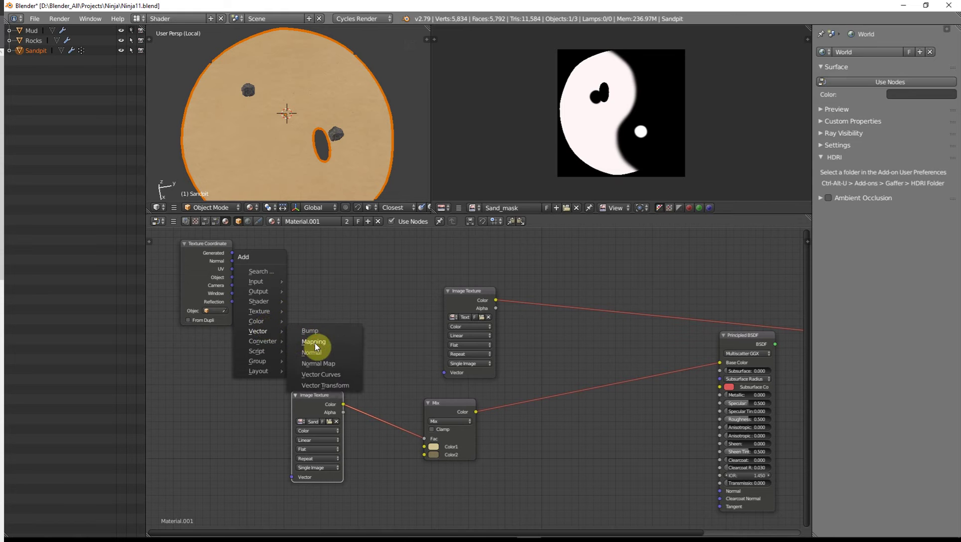
click(315, 344)
click(260, 253)
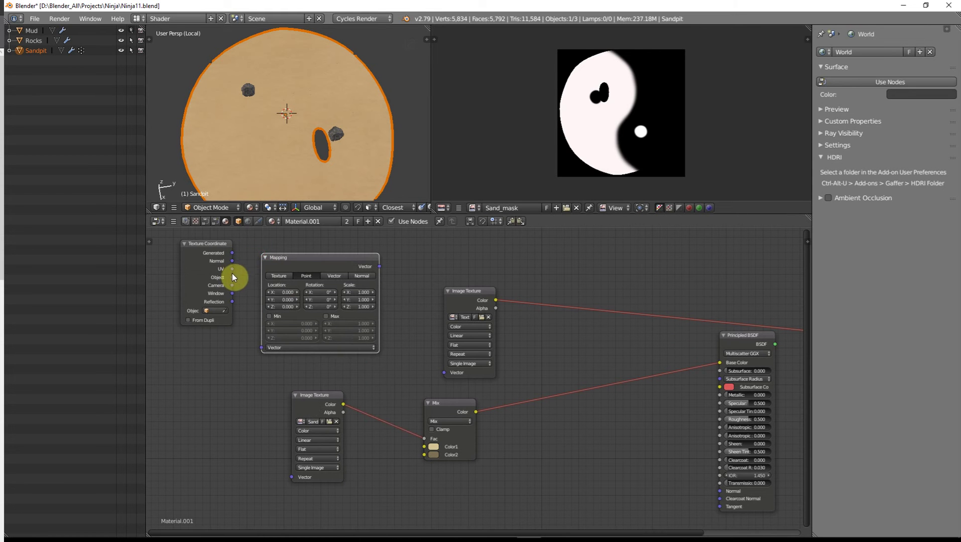
drag(232, 269, 262, 347)
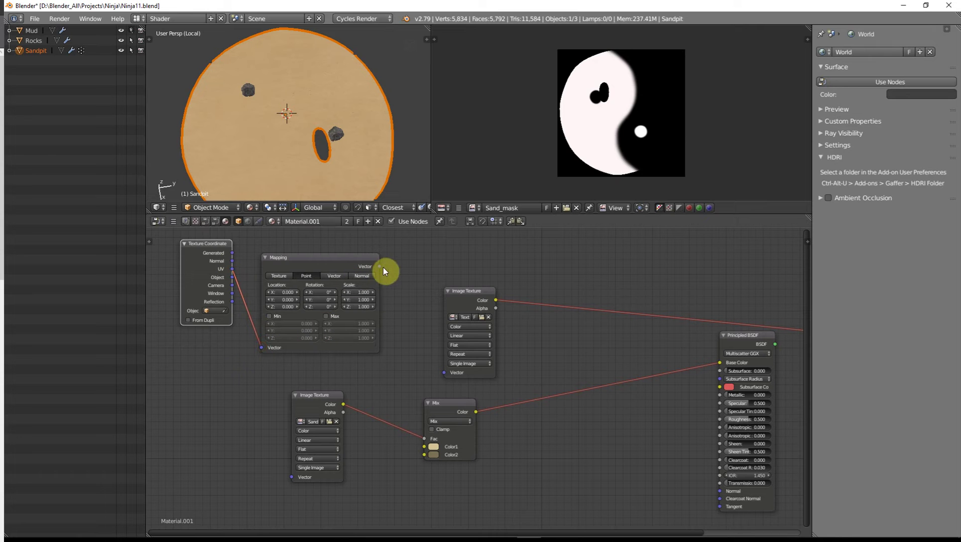
drag(379, 266, 443, 372)
Try a Mapping scale of 3 in X and Y and inspect the sand texture's detail on the Sandpit.
scroll(336, 157, up, 6)
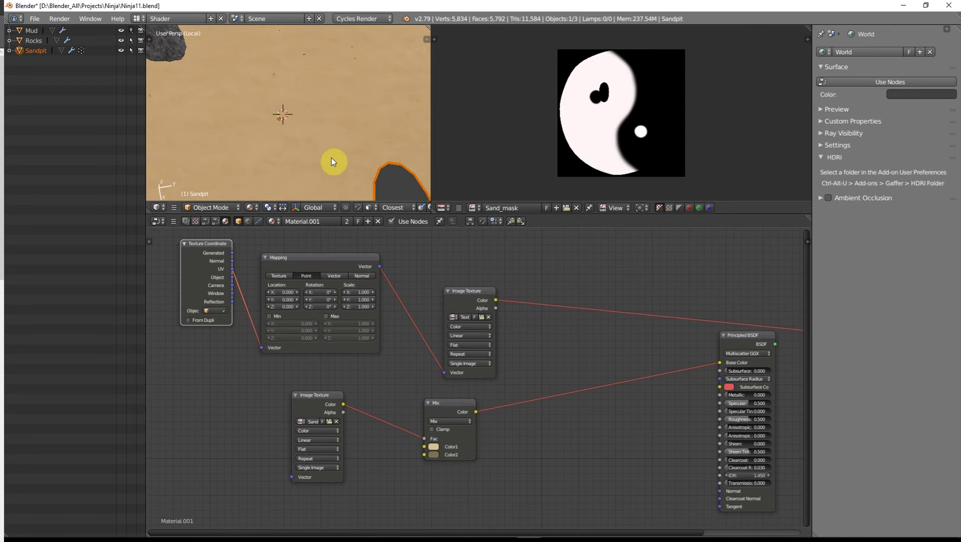
click(360, 291)
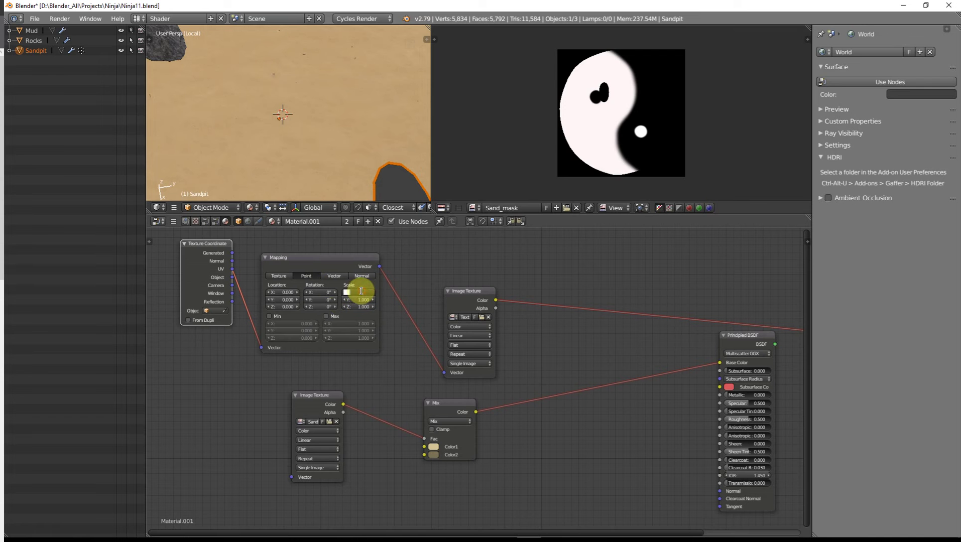
text(3)
key(Return)
click(365, 299)
text(3)
key(Return)
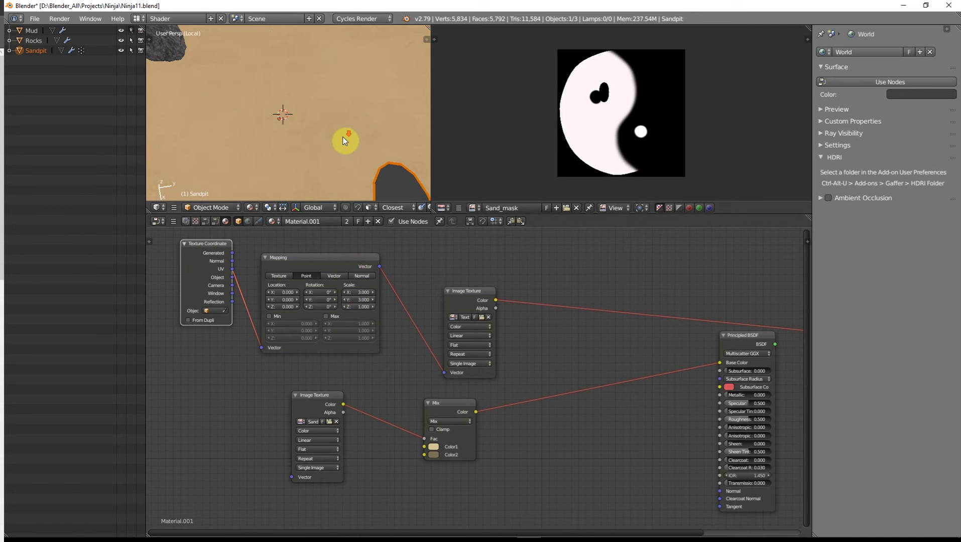
scroll(343, 136, down, 4)
scroll(343, 137, up, 5)
Set the Mapping node's X and Y scale to 0.5 and inspect the sand texture from several distances.
click(367, 292)
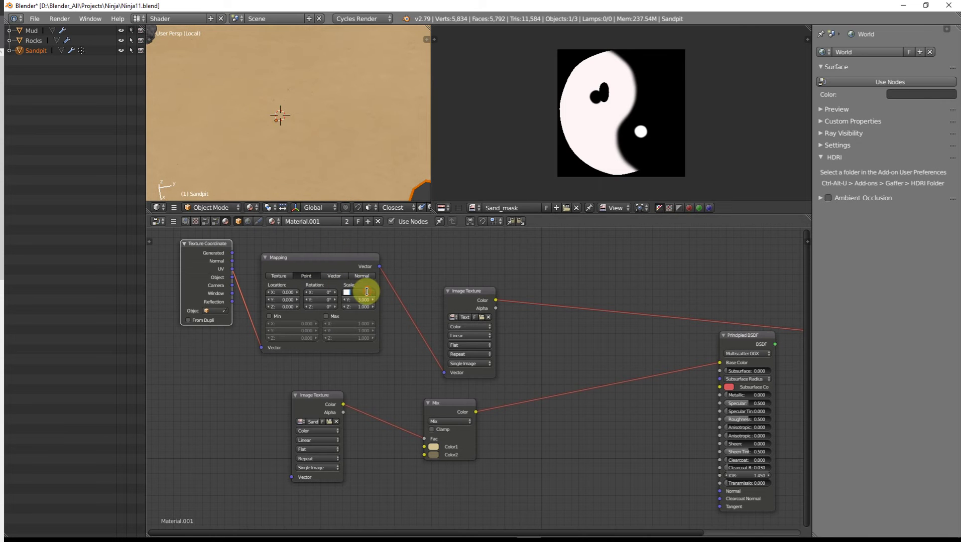
key(BackSpace)
click(363, 298)
text(.5)
scroll(328, 121, down, 4)
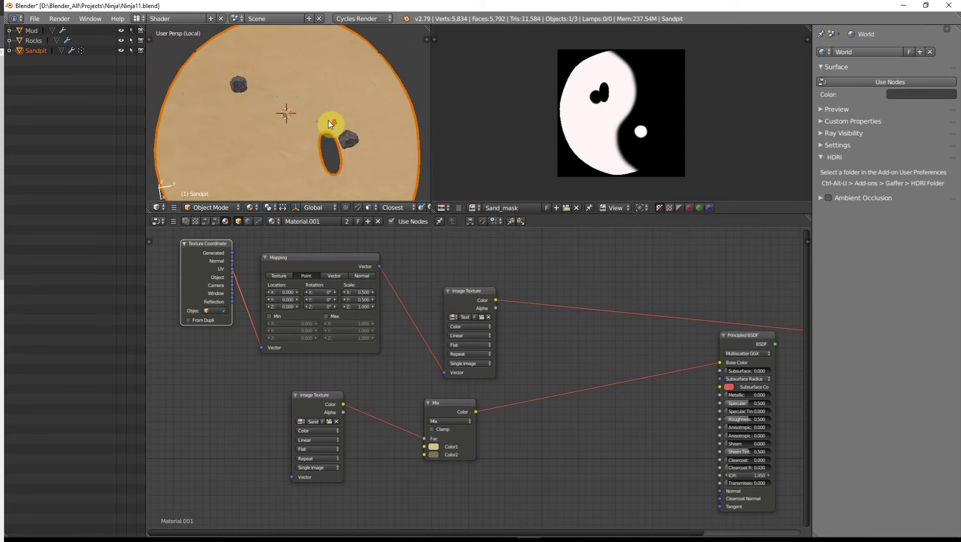
scroll(310, 157, up, 4)
scroll(311, 106, down, 3)
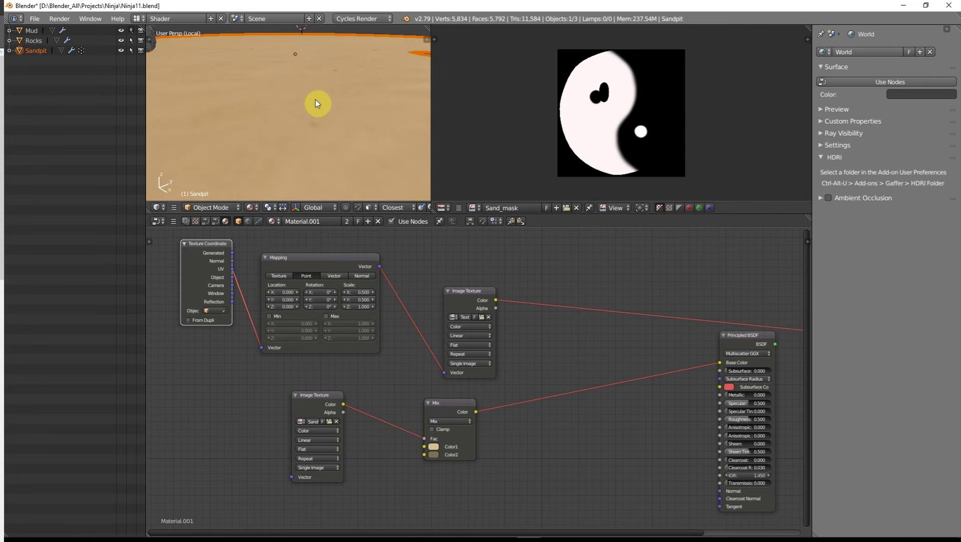
scroll(322, 125, up, 5)
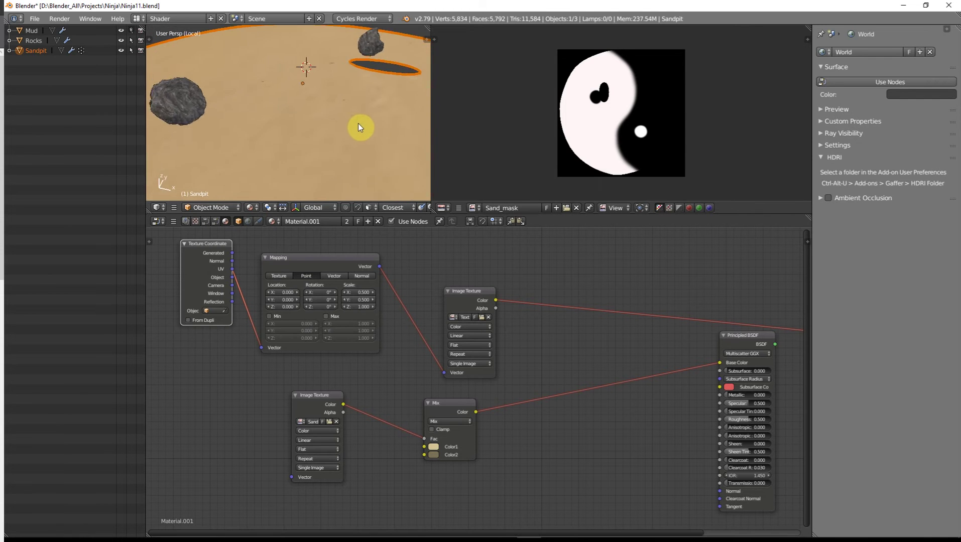
Set the Mapping node's X, Y and Z scale to 2 and inspect the sand texture on the Sandpit.
click(364, 292)
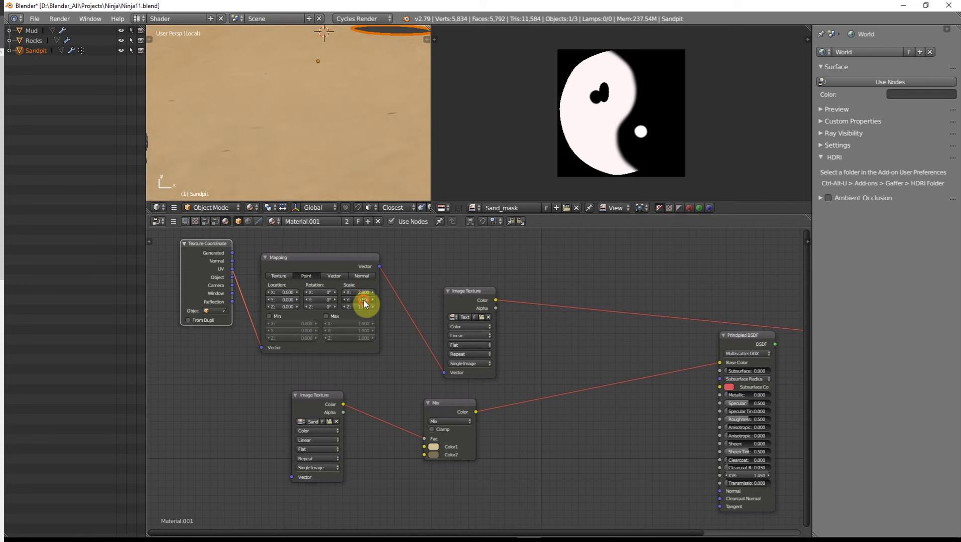
click(364, 301)
text(2)
key(Return)
click(362, 306)
text(2)
key(Return)
scroll(285, 174, down, 3)
middle_drag(318, 129, 282, 138)
scroll(259, 165, down, 1)
scroll(259, 165, down, 3)
scroll(282, 138, up, 3)
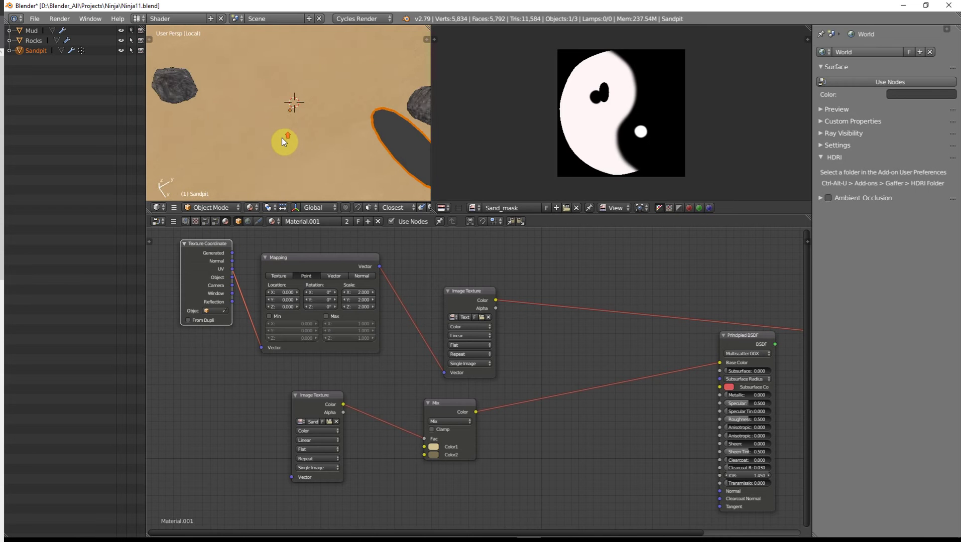
scroll(282, 138, down, 2)
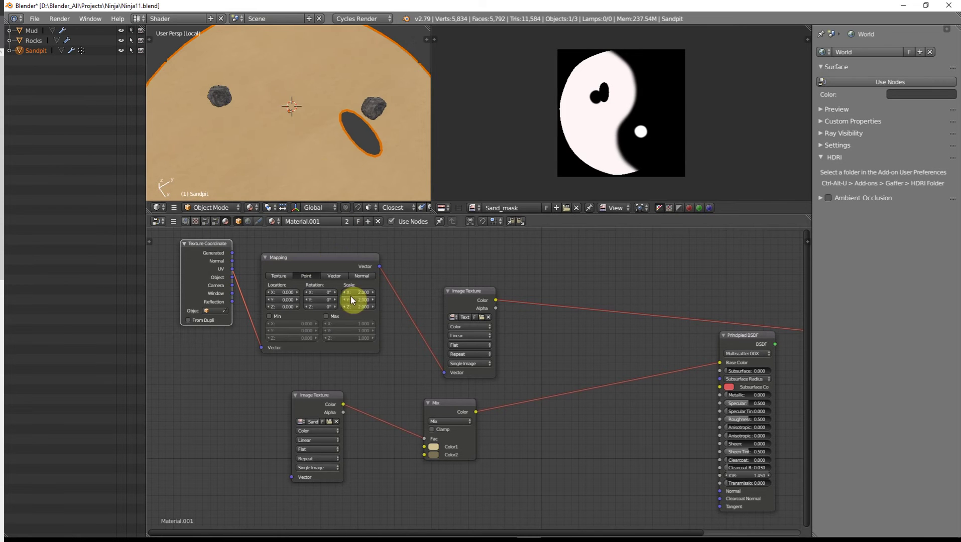
Insert a MixRGB node on the link between the two-colour Mix node and the Principled BSDF's Base Color.
middle_drag(513, 355, 457, 344)
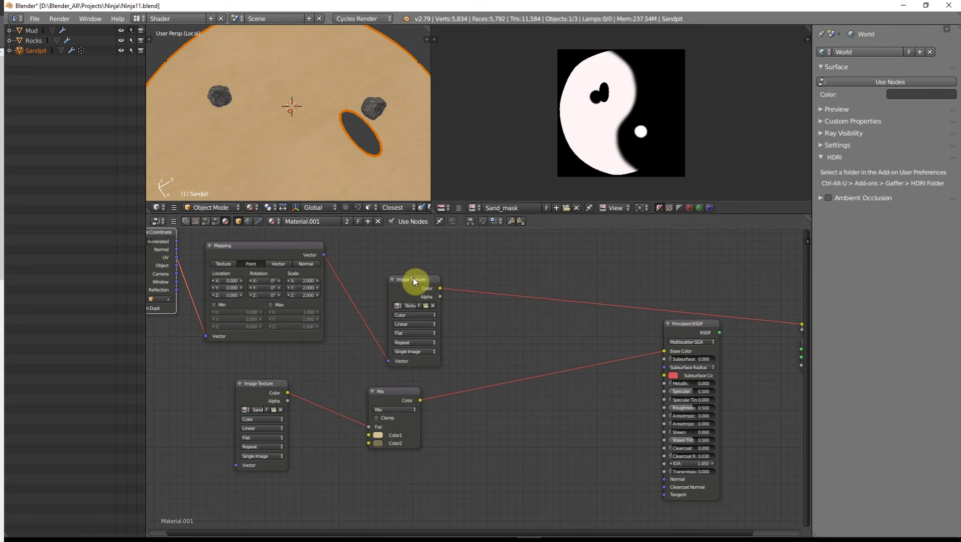
drag(413, 278, 397, 275)
scroll(443, 330, down, 3)
middle_drag(461, 334, 378, 316)
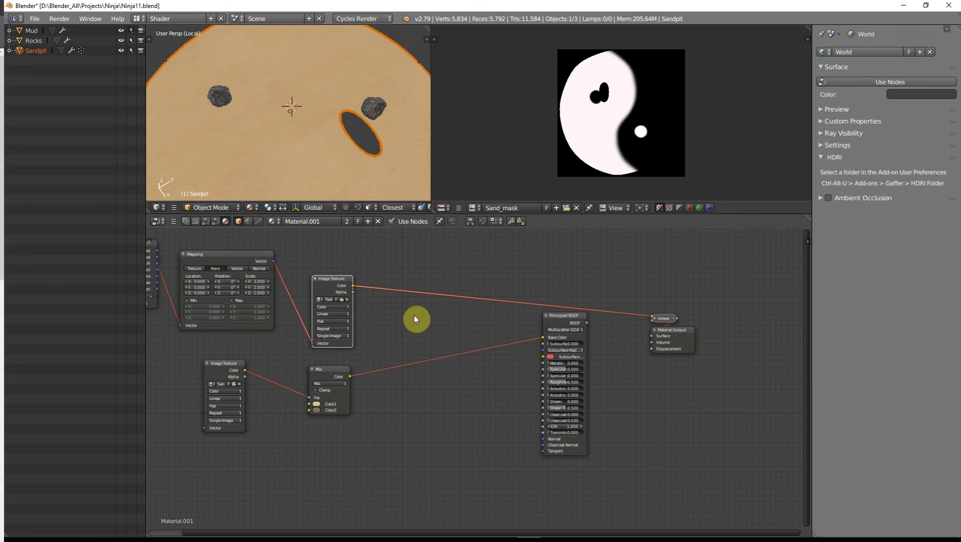
key(shift+a)
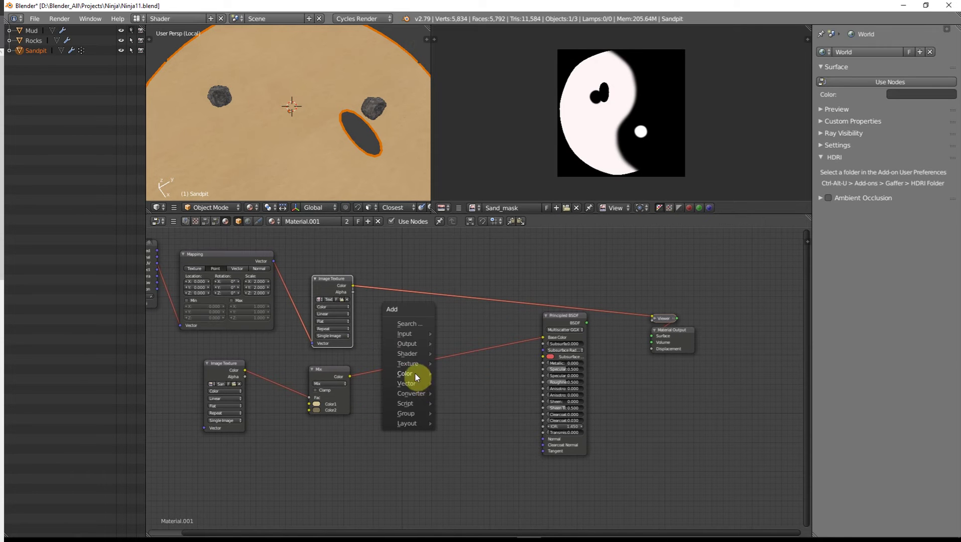
mouse_move(411, 378)
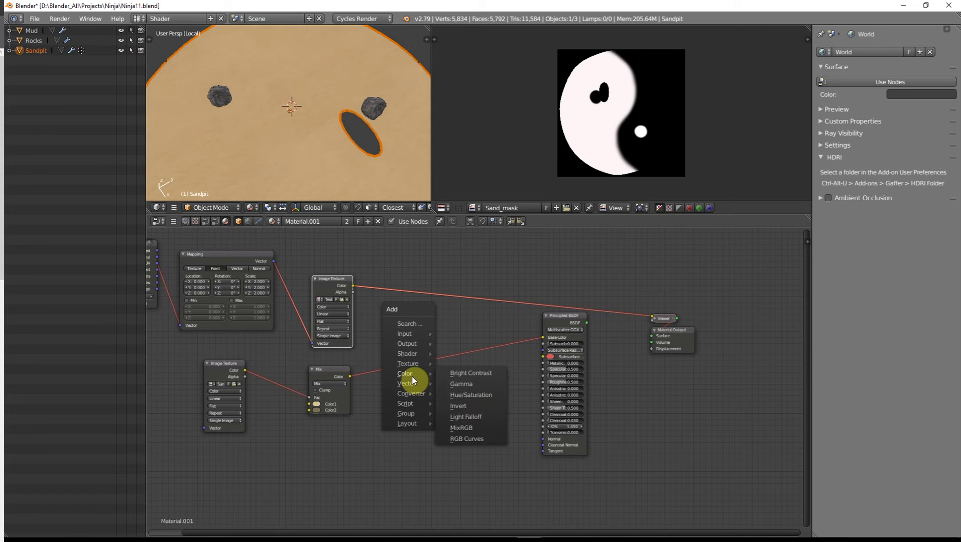
click(461, 428)
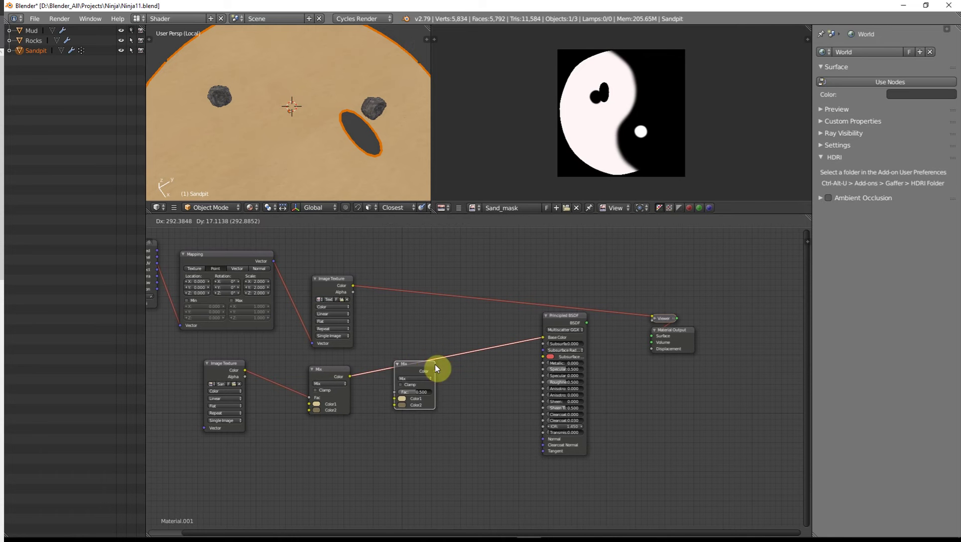
click(448, 344)
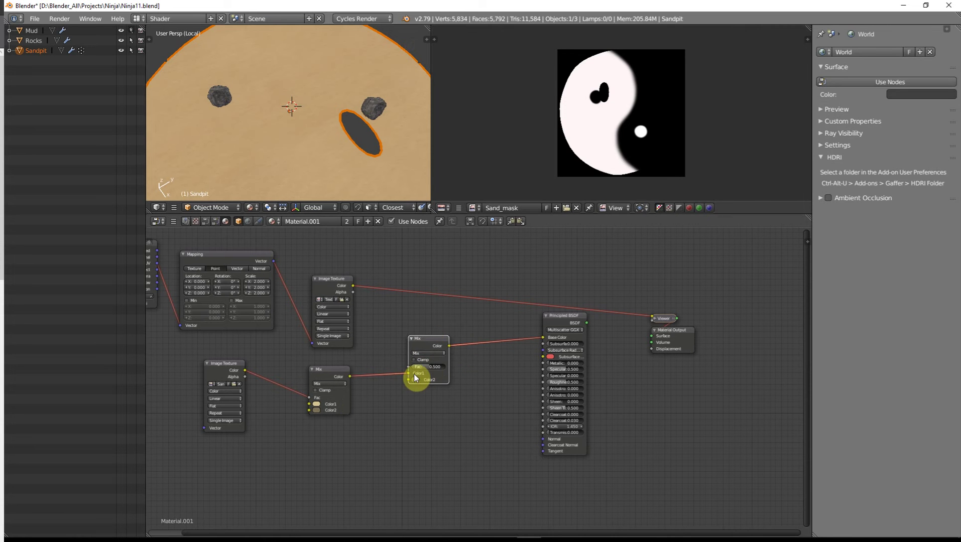
Feed the colour mix into the new Mix node's Color2 and the sand Image Texture into Color1, and preview the result.
mouse_move(410, 376)
mouse_down()
mouse_move(400, 385)
mouse_move(410, 380)
mouse_up()
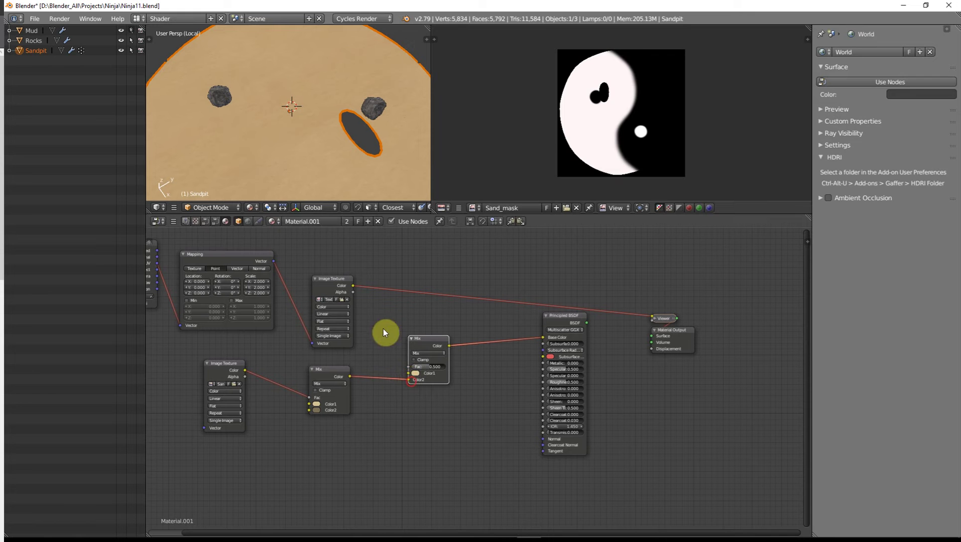
drag(353, 286, 408, 373)
ctrl+shift+click(424, 339)
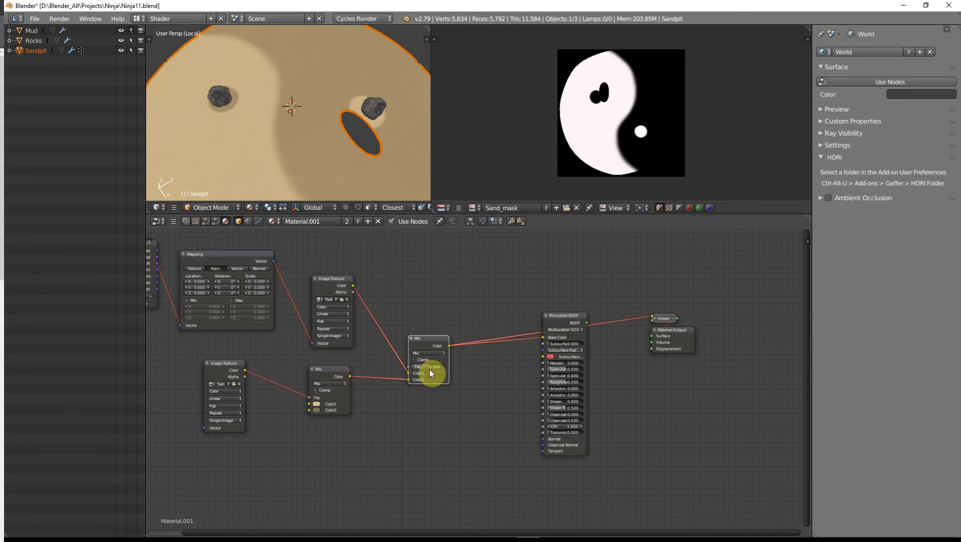
Set the new Mix node's blend type to Overlay and inspect the blended sand from several distances.
click(427, 353)
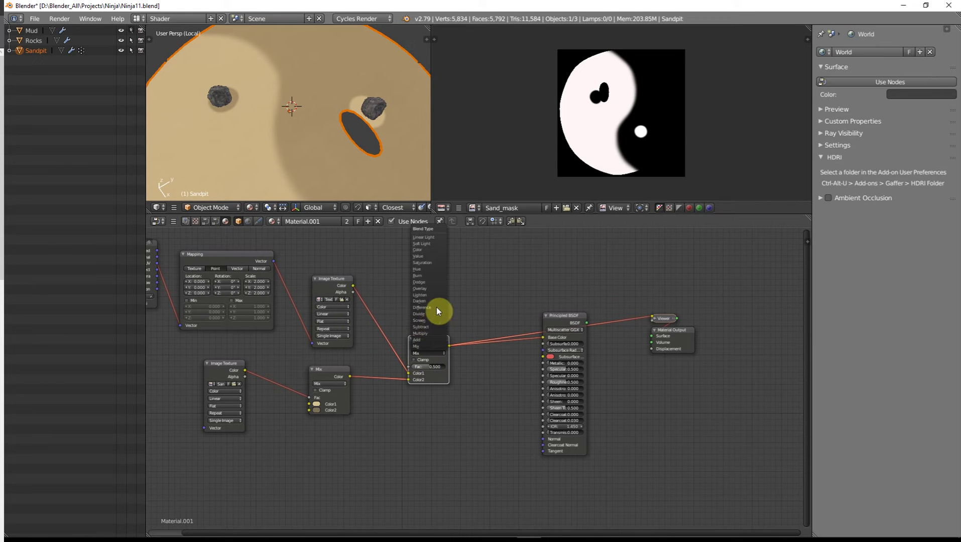
click(424, 290)
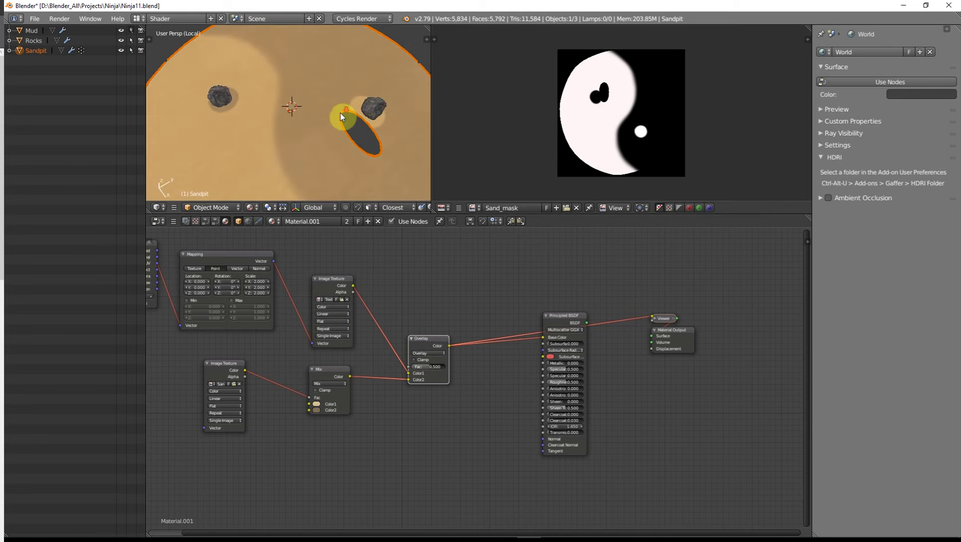
scroll(340, 113, down, 4)
middle_drag(339, 113, 296, 90)
scroll(261, 118, up, 5)
shift+middle_drag(257, 118, 329, 117)
scroll(322, 102, up, 6)
scroll(322, 102, down, 6)
scroll(311, 140, down, 2)
scroll(330, 117, up, 3)
middle_drag(459, 396, 417, 387)
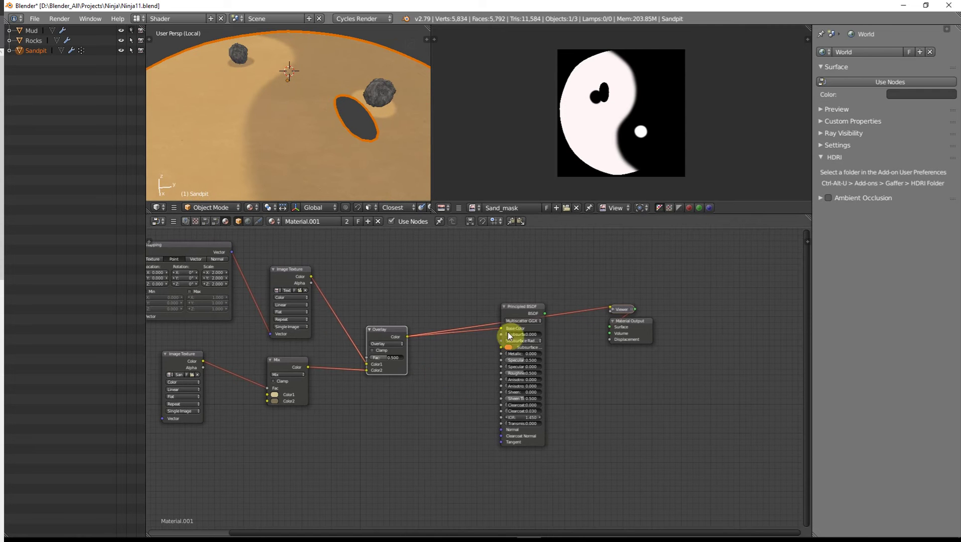
Reconnect the Principled BSDF to the Material Output, space both away from the Overlay node and set Specular to 0.05.
ctrl+shift+click(517, 307)
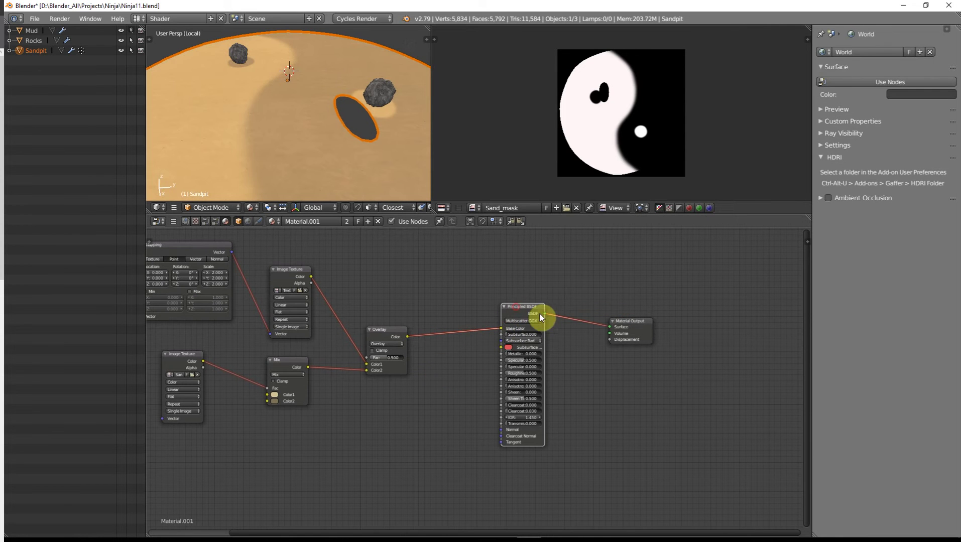
scroll(319, 152, down, 3)
scroll(319, 152, up, 3)
drag(642, 321, 699, 322)
drag(535, 310, 608, 310)
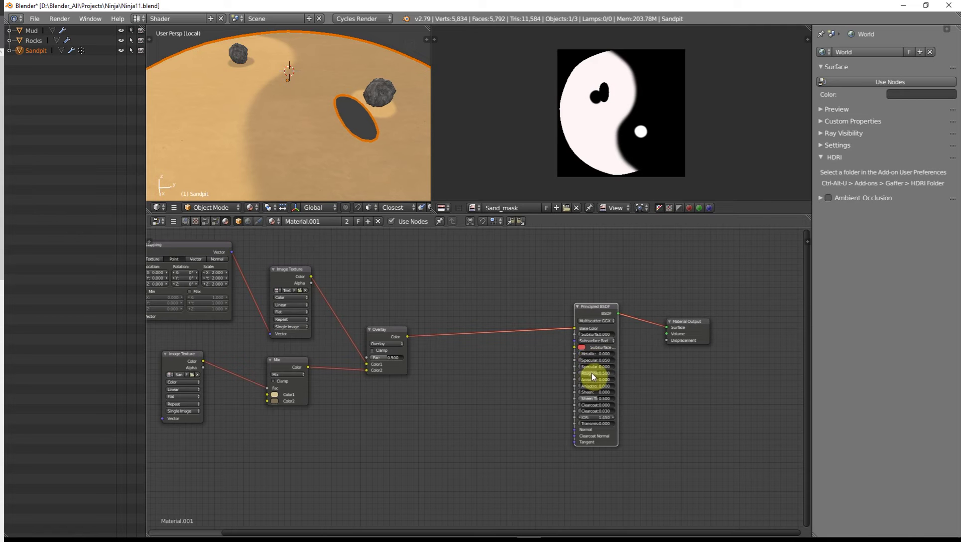
middle_drag(437, 402, 444, 391)
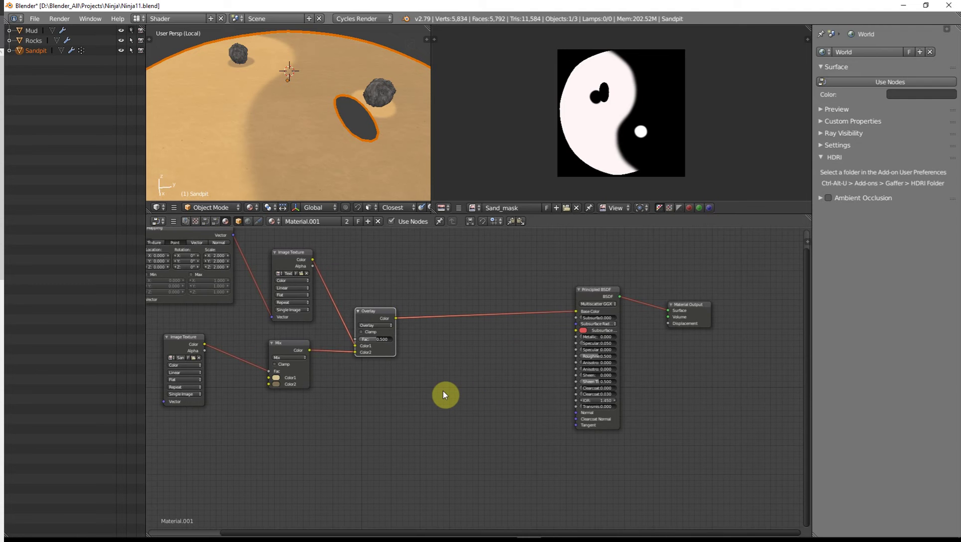
Add a Wave Texture node in the empty space above the sand texture nodes.
scroll(443, 391, down, 3)
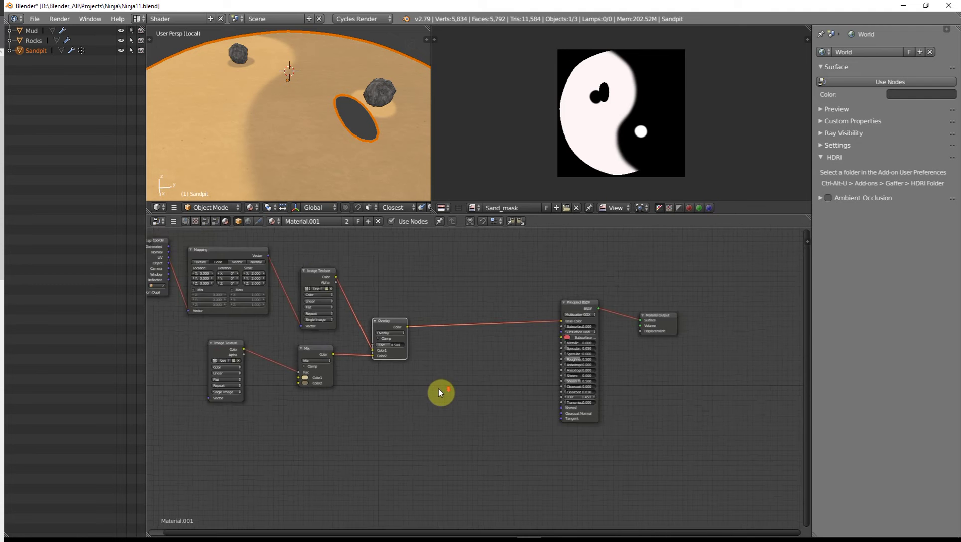
middle_drag(437, 389, 473, 487)
scroll(367, 315, up, 1)
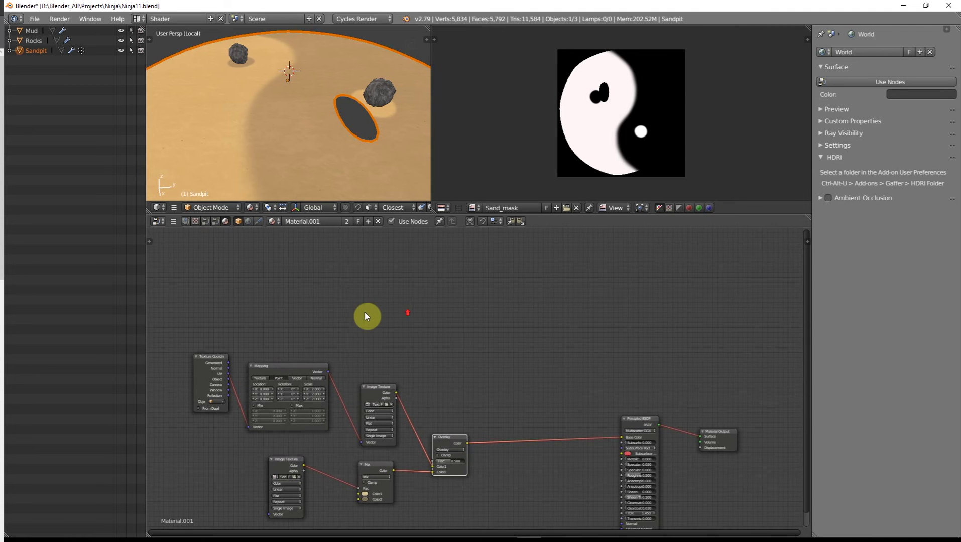
key(shift+a)
mouse_move(366, 294)
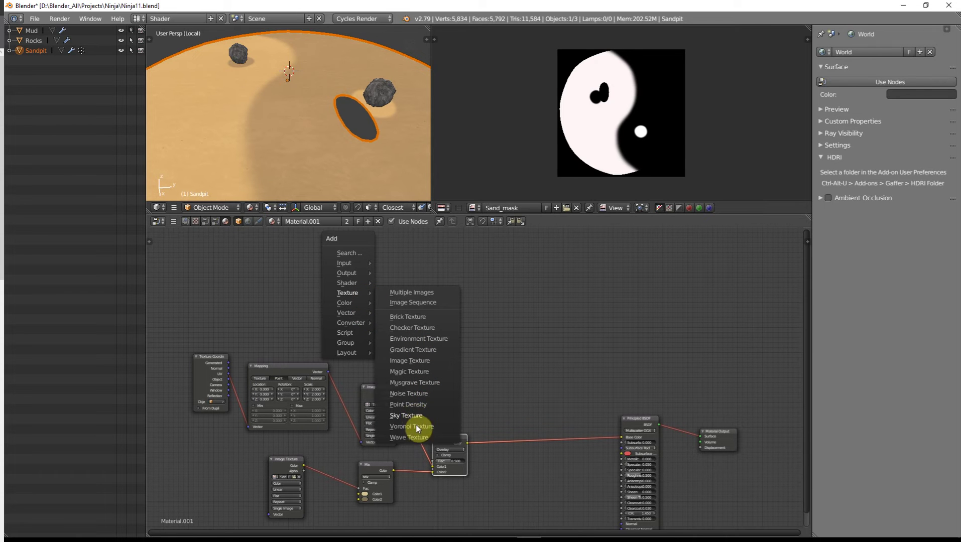
click(414, 438)
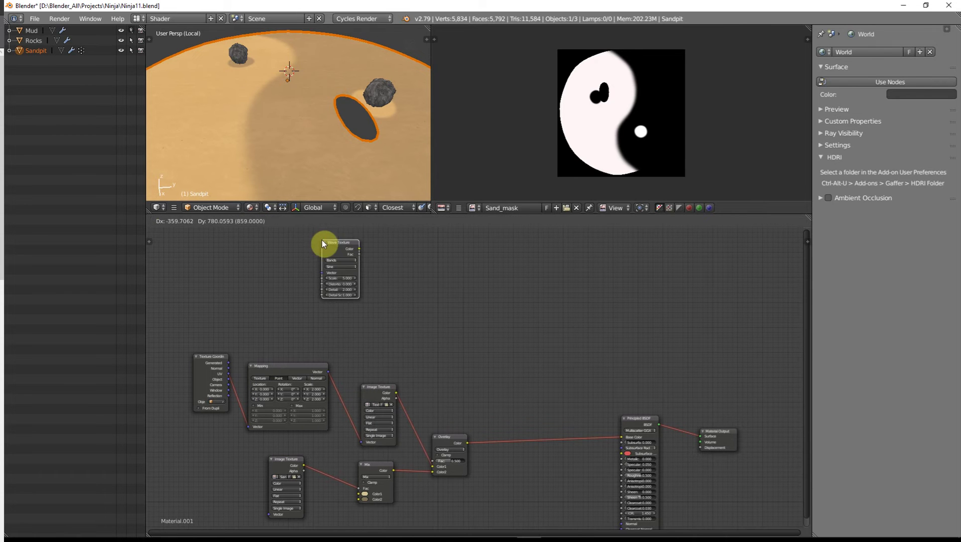
click(321, 240)
Add a ColorRamp node, connect the Wave Texture's Color to its Fac and preview the ramp on the Sandpit.
scroll(386, 273, up, 1)
middle_drag(386, 270, 416, 363)
key(shift+a)
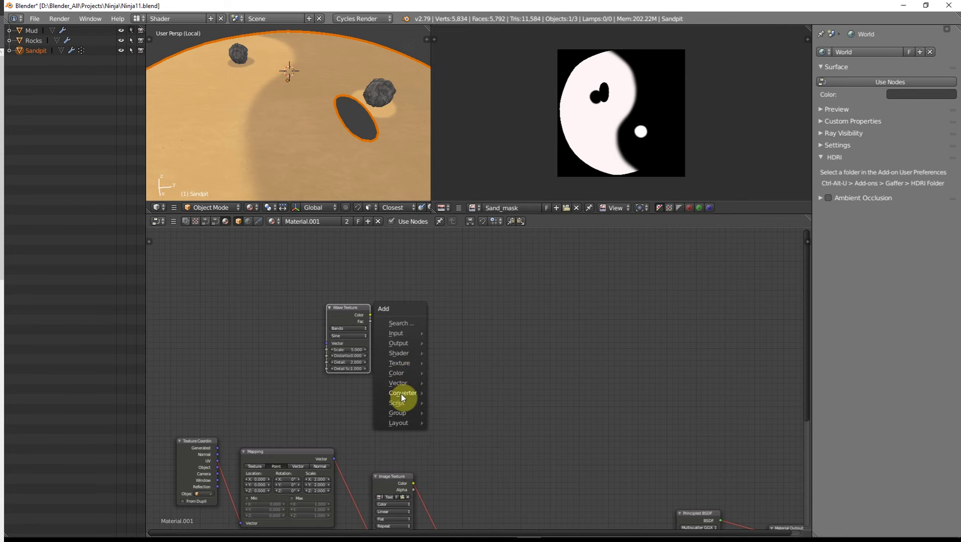
mouse_move(402, 396)
click(457, 403)
click(407, 332)
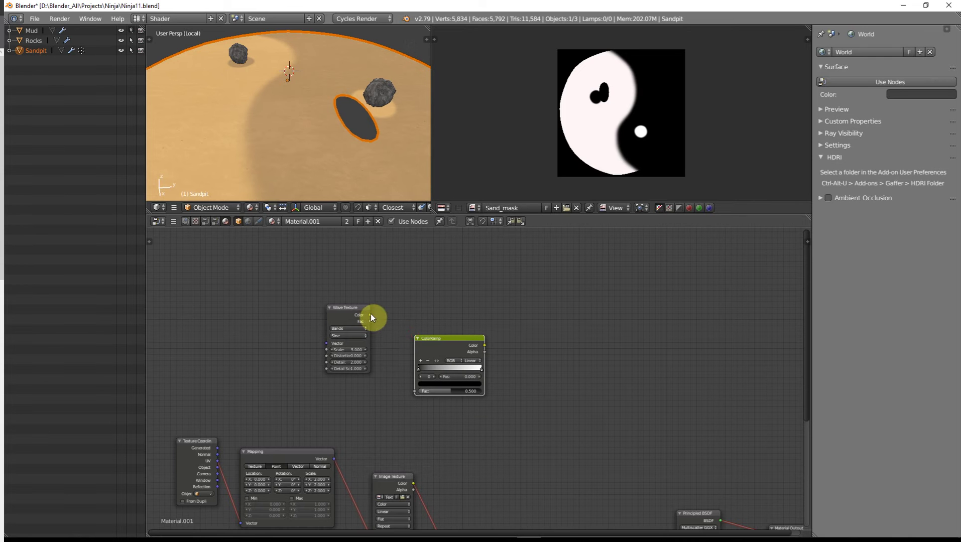
drag(370, 315, 415, 392)
ctrl+shift+click(439, 340)
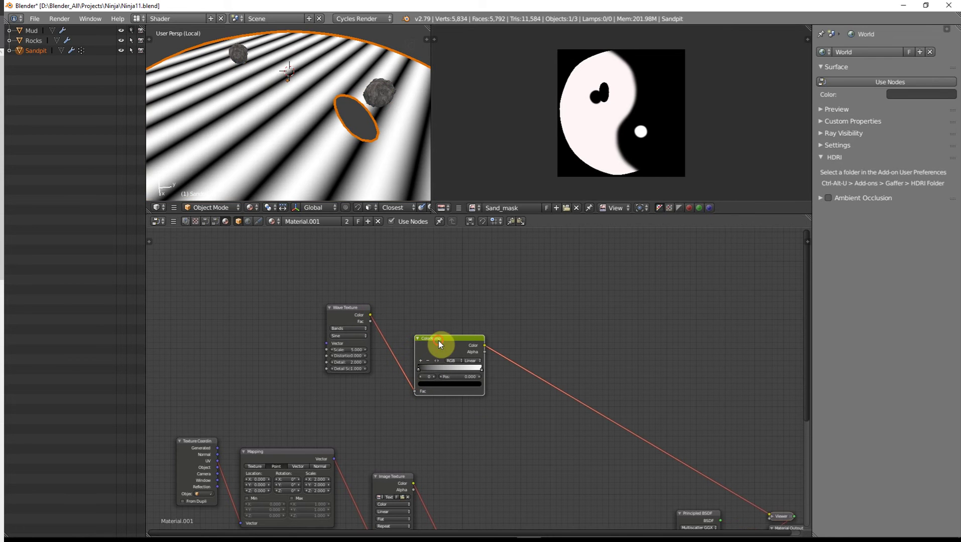
Try a Wave Texture scale of 3 with the Texture Coordinate's UV connected to its Vector.
double_click(357, 350)
key(Return)
scroll(321, 390, down, 1)
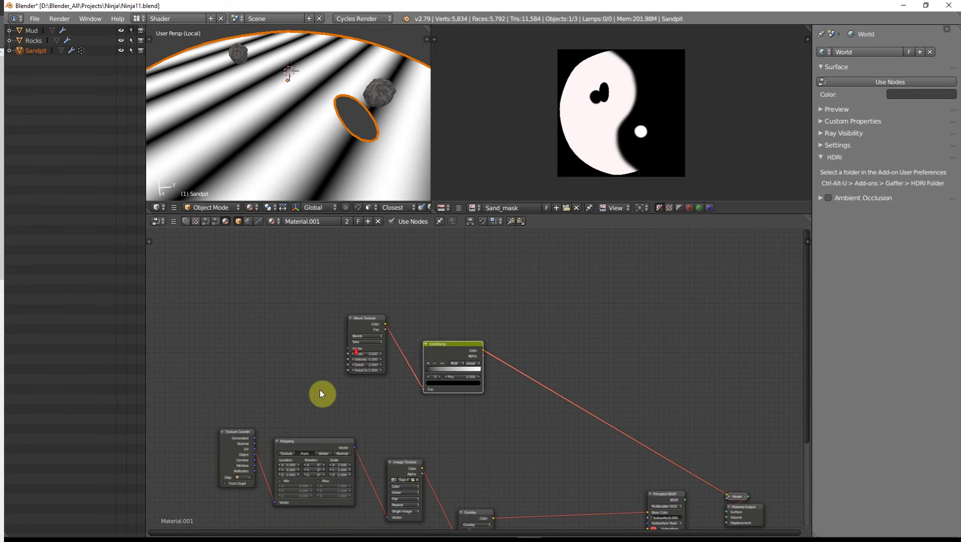
middle_drag(321, 391, 377, 329)
scroll(331, 392, up, 1)
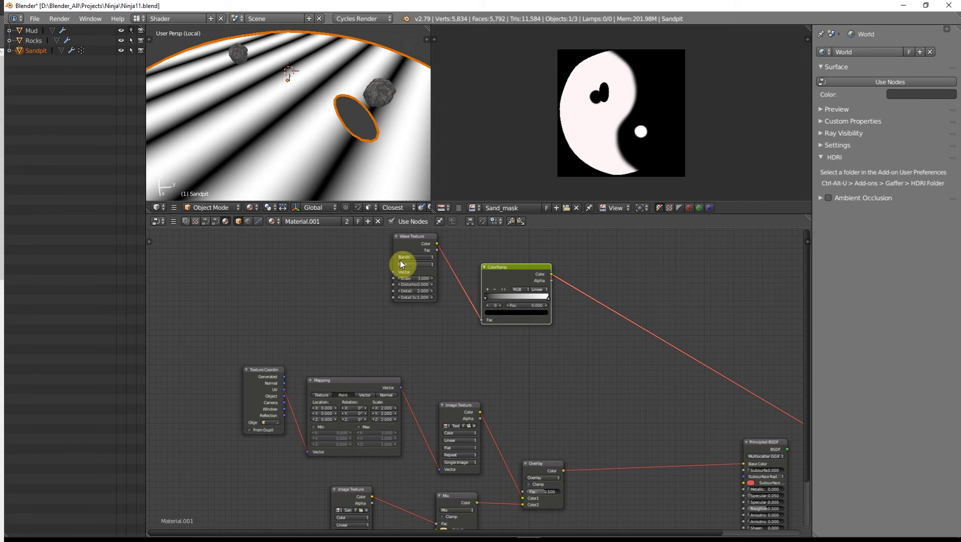
drag(284, 390, 394, 272)
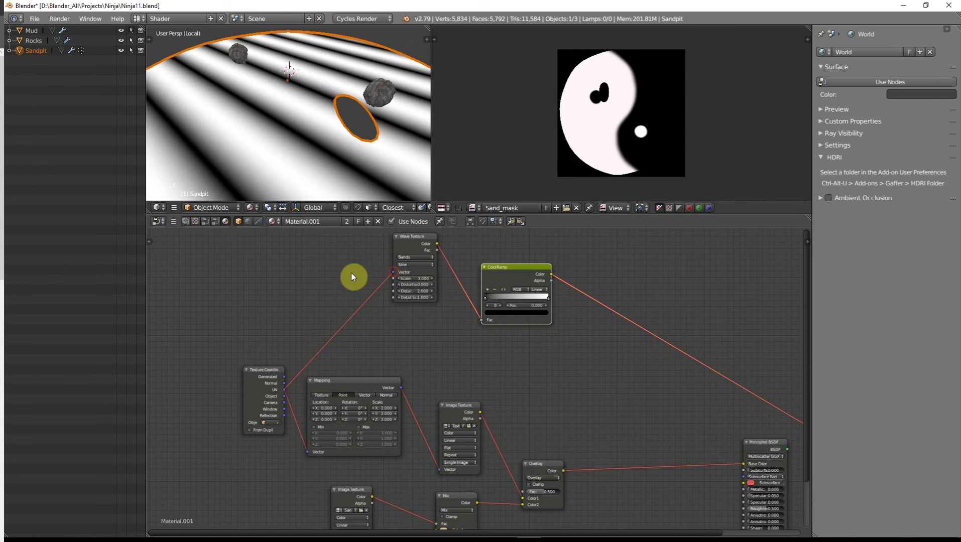
Connect the Texture Coordinate's Object output to the Wave Texture's Vector and set the wave scale to 1.
middle_drag(335, 287, 288, 341)
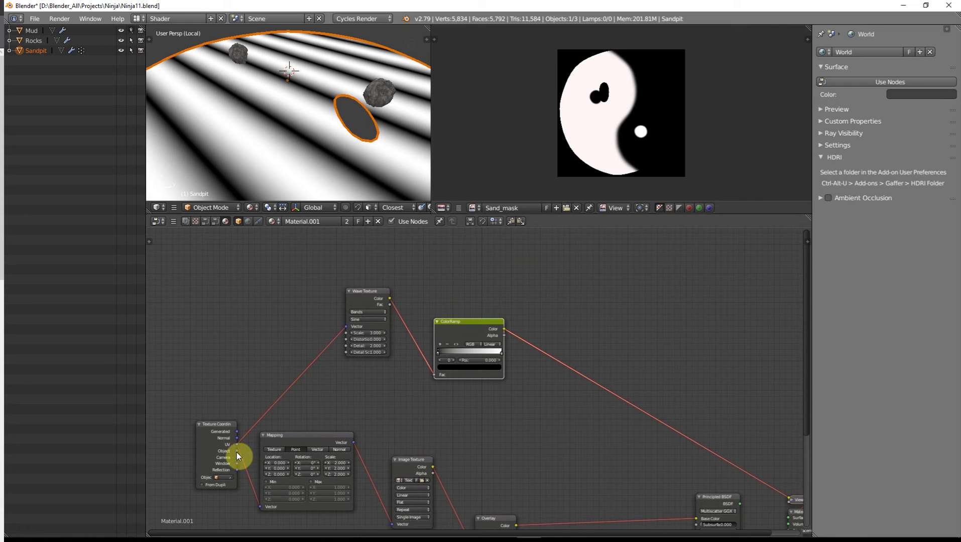
drag(236, 451, 345, 328)
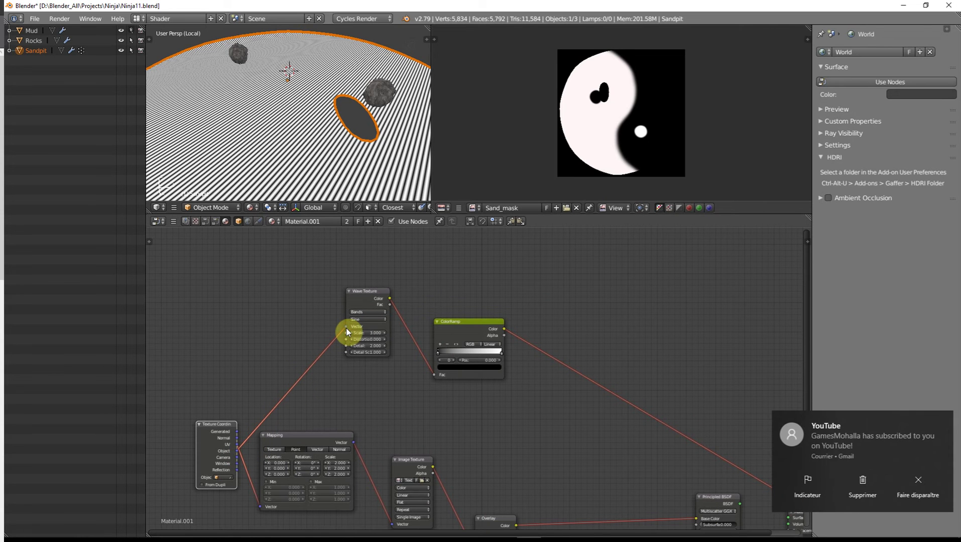
scroll(346, 335, up, 1)
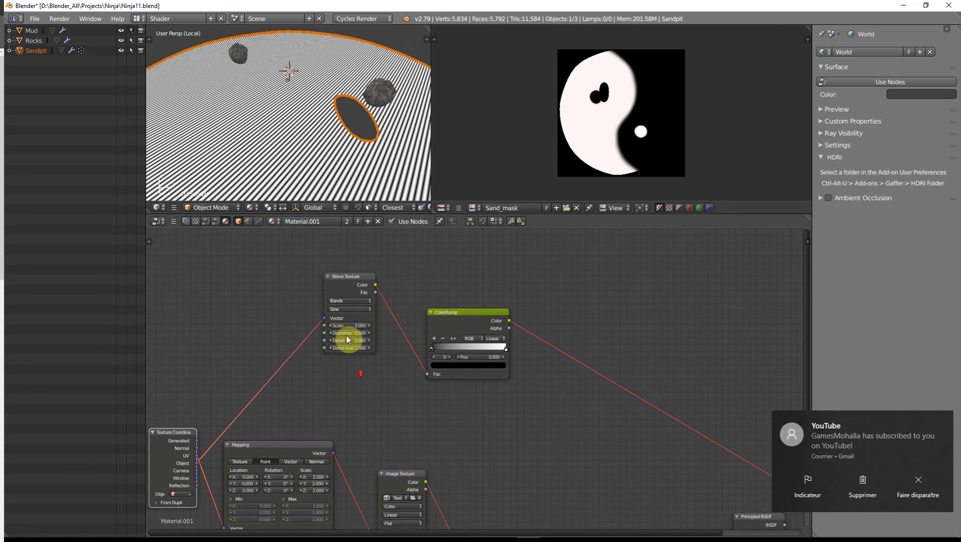
click(349, 326)
text(1)
key(Return)
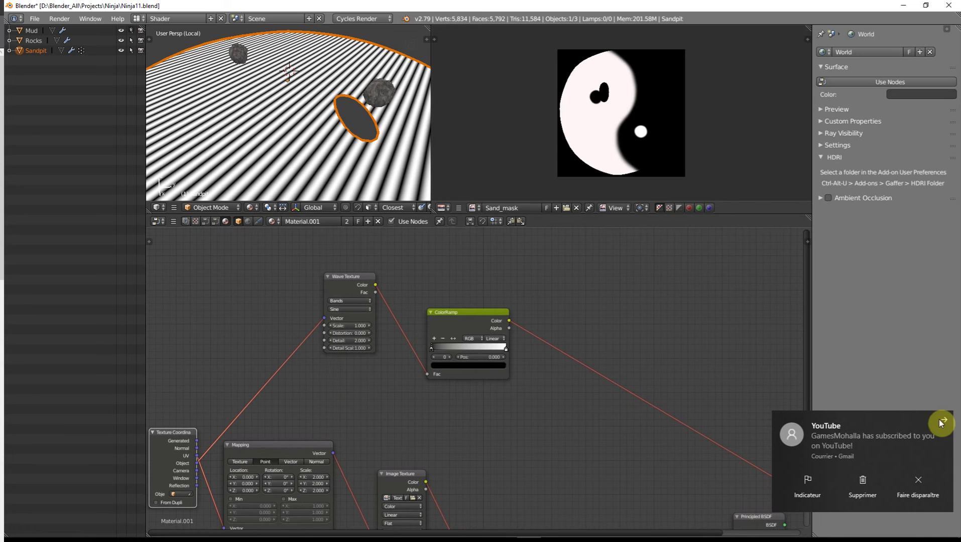
click(943, 417)
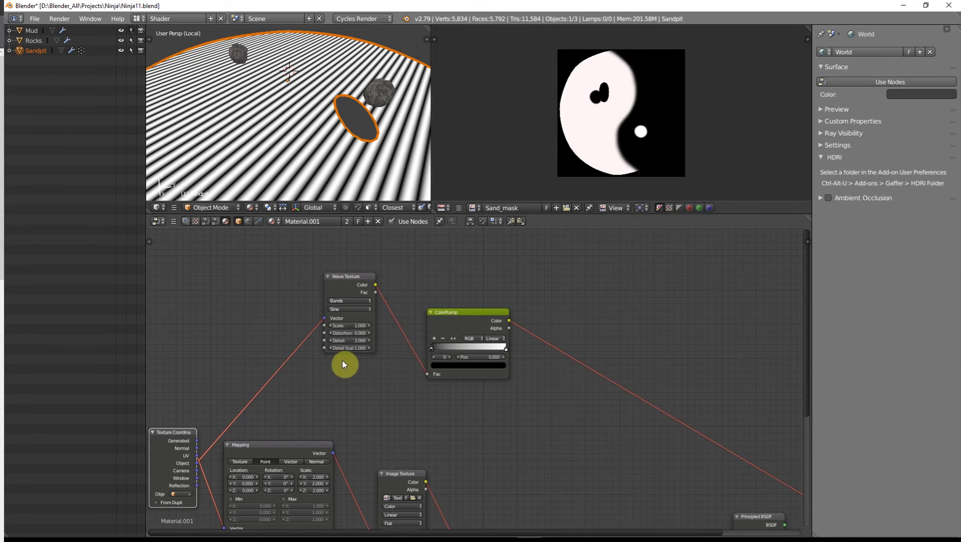
Set the Wave Texture's Distortion to 7.04 and open its Detail value for editing.
scroll(341, 354, up, 1)
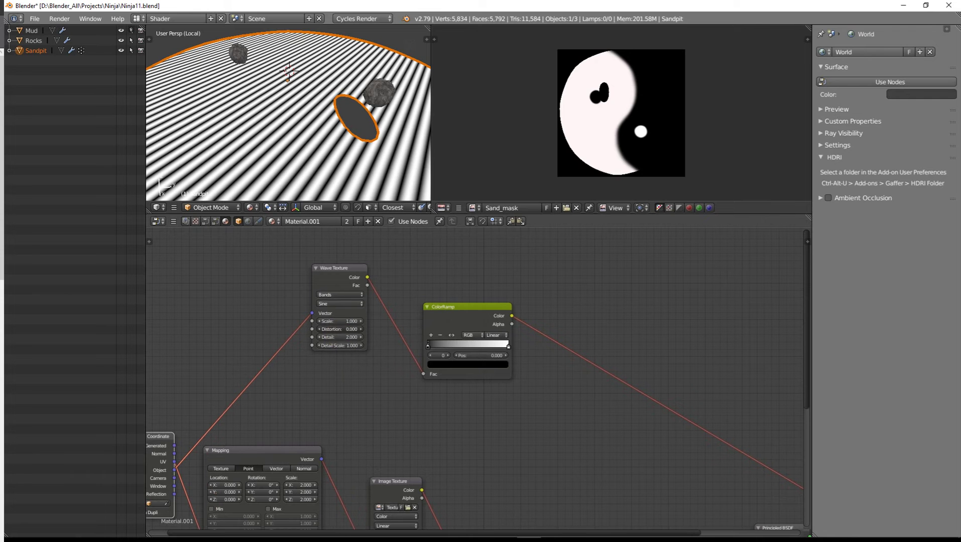
drag(343, 329, 369, 329)
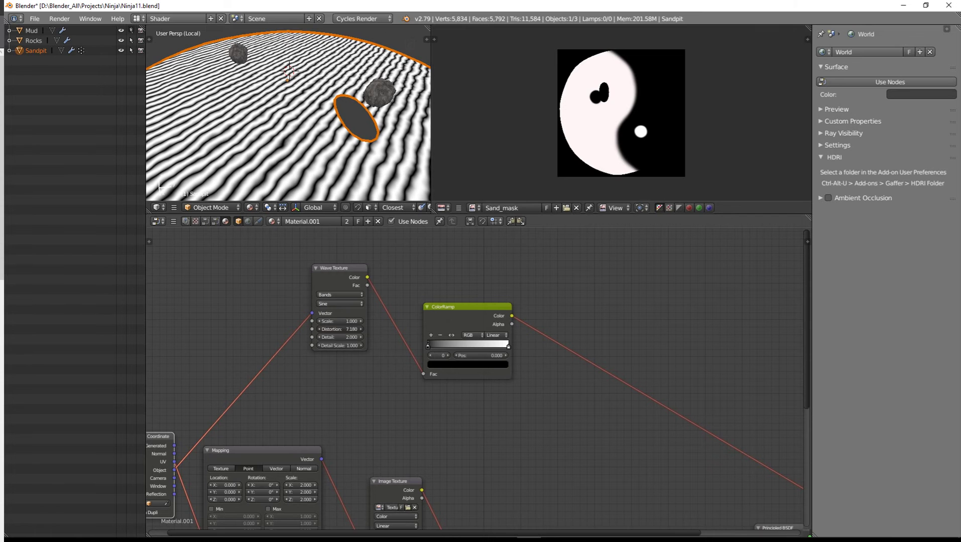
click(338, 339)
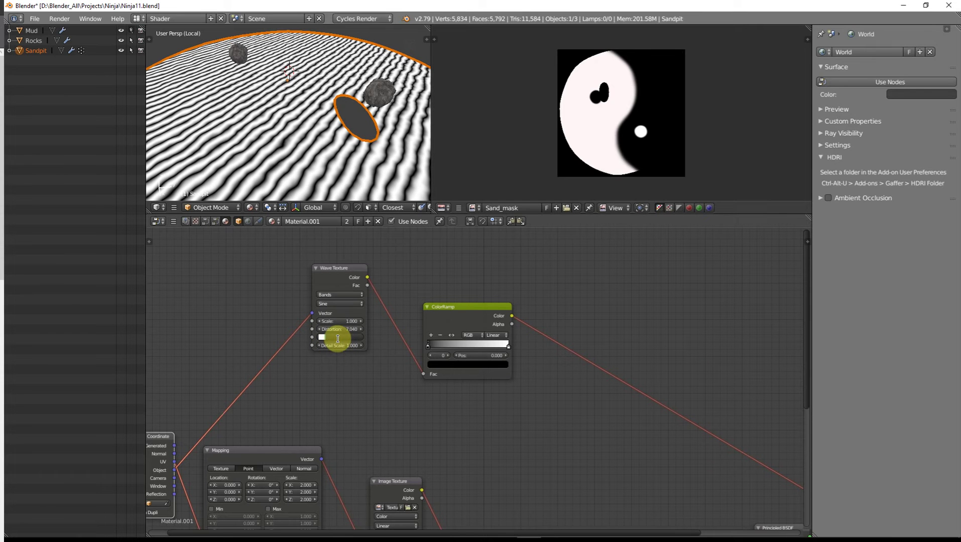
Set the Wave Texture node's Detail to 6 and its Detail Scale to 1.490.
key(Return)
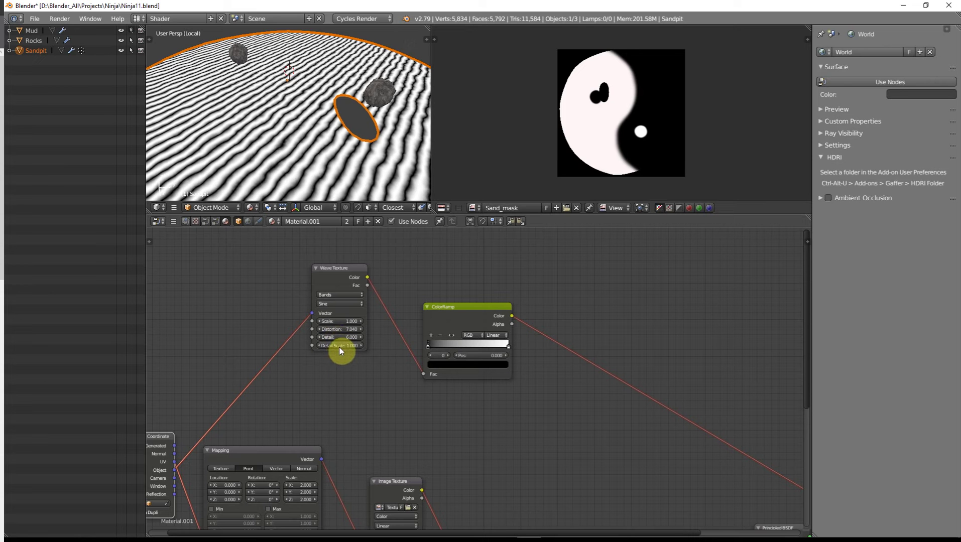
drag(338, 347, 360, 346)
scroll(297, 183, down, 4)
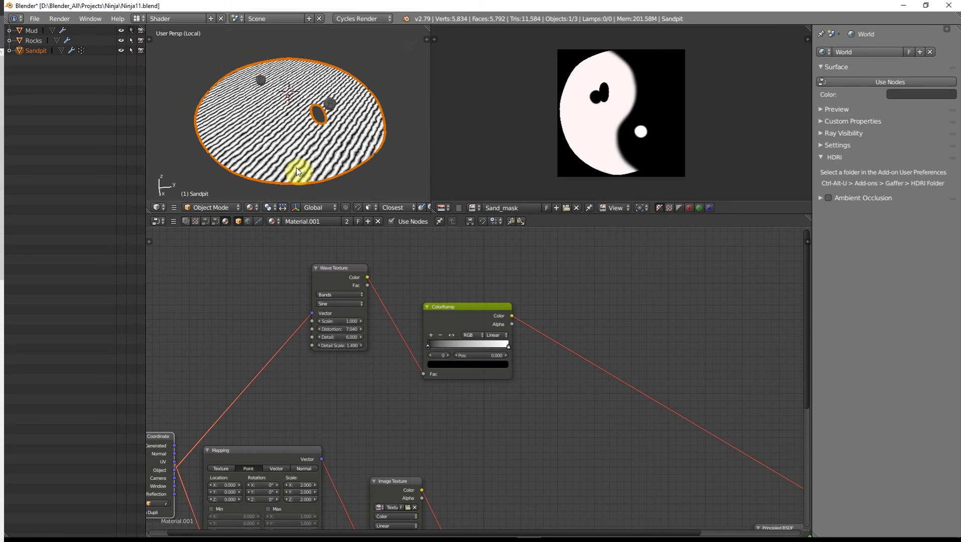
scroll(297, 167, up, 4)
scroll(434, 424, down, 4)
Move the Overlay node closer to the Principled BSDF and preview the full shader instead of the wave pattern.
middle_drag(489, 430, 437, 344)
scroll(397, 372, down, 3)
scroll(407, 374, up, 1)
scroll(401, 289, up, 1)
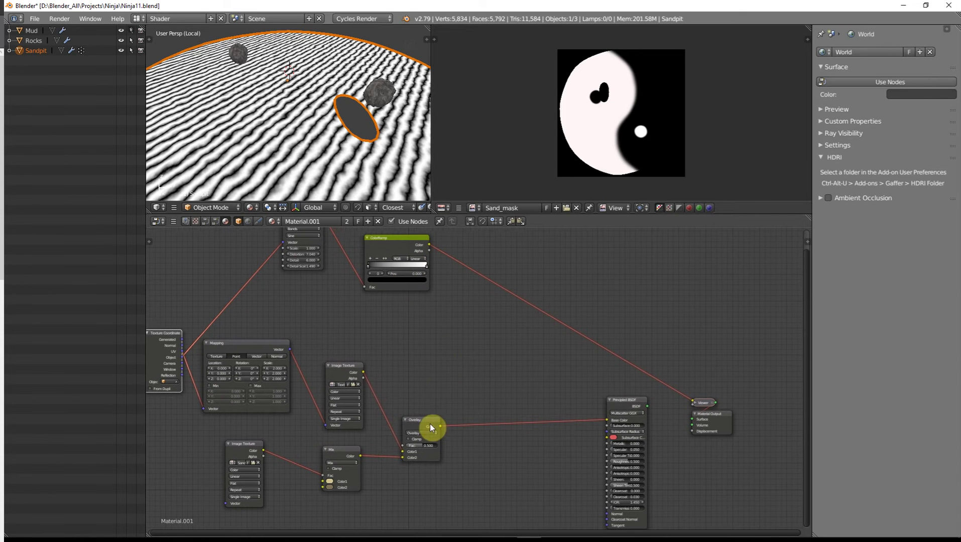
drag(432, 426, 466, 414)
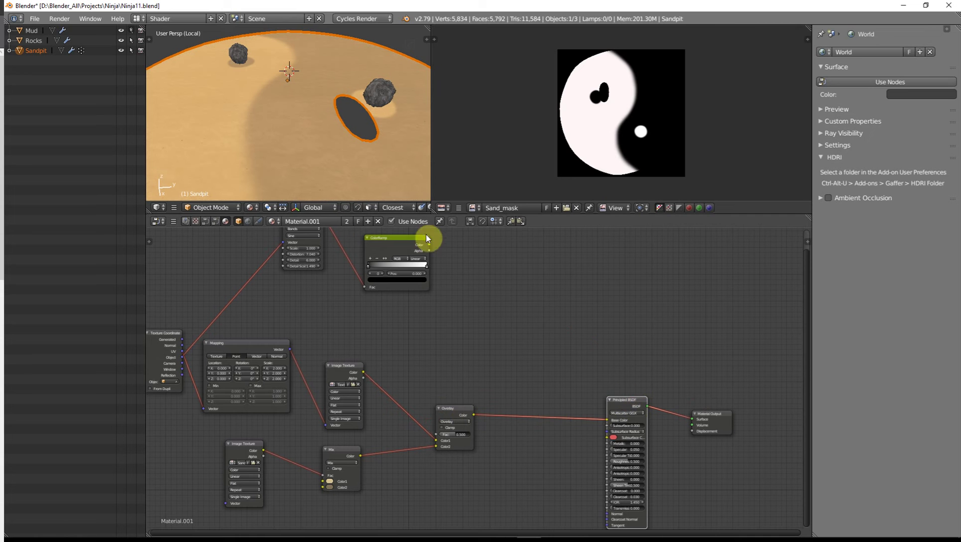
Connect the wave ColorRamp's Color output to the Overlay node's Fac input and inspect the effect on the sand.
drag(429, 245, 435, 435)
scroll(317, 150, down, 3)
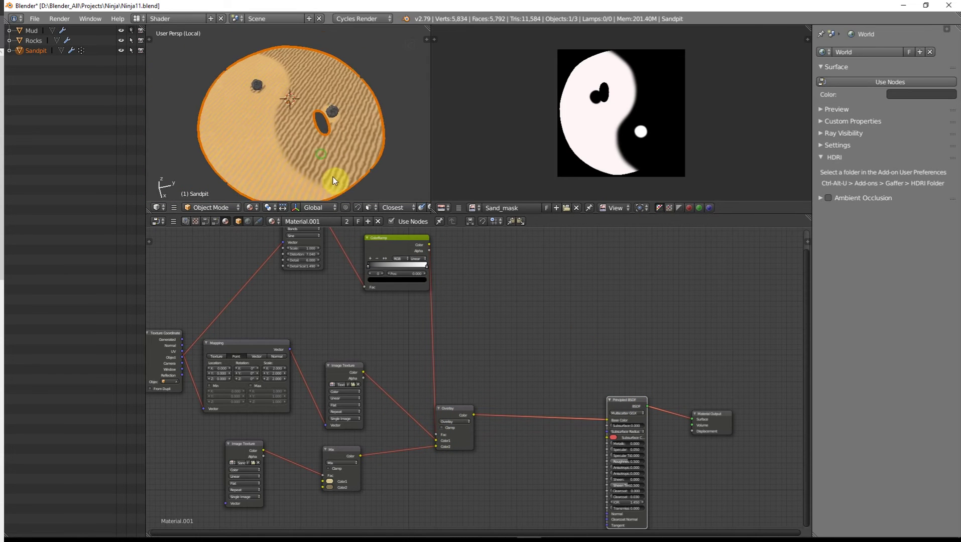
scroll(336, 178, up, 4)
scroll(336, 175, up, 5)
scroll(324, 163, down, 3)
middle_drag(321, 159, 276, 119)
scroll(276, 119, down, 2)
scroll(275, 119, down, 1)
scroll(275, 119, up, 1)
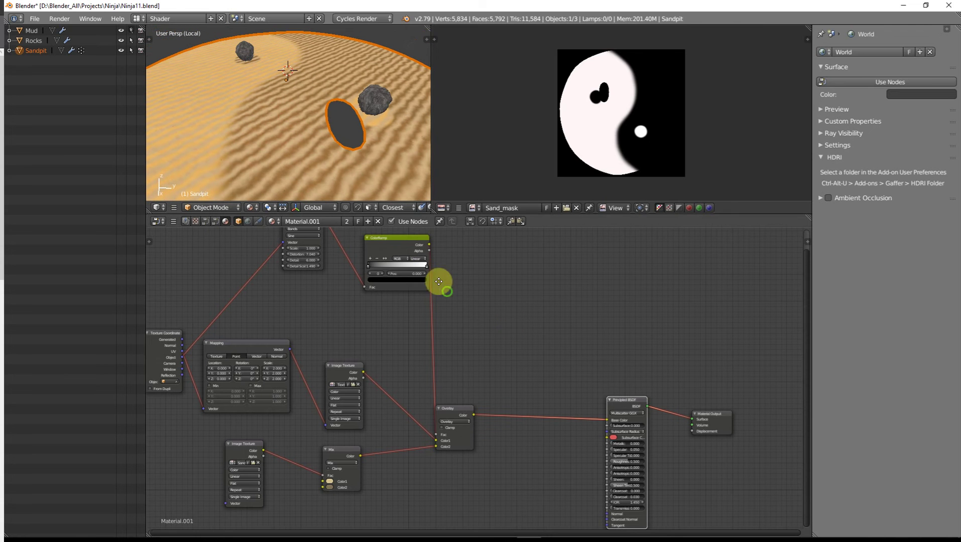
Try the Mix and Add blend types on the Overlay node, ending with Overlay selected again.
middle_drag(440, 437, 431, 428)
click(436, 414)
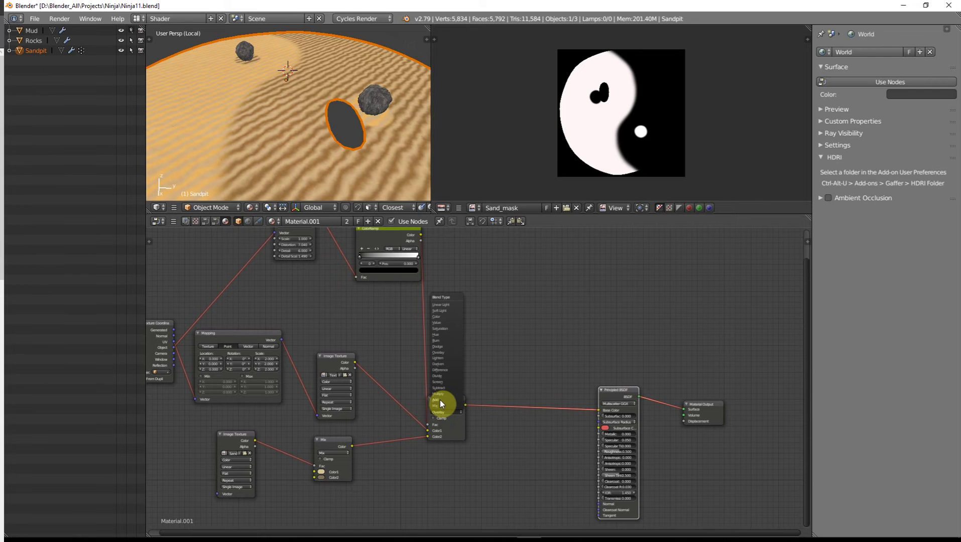
click(444, 406)
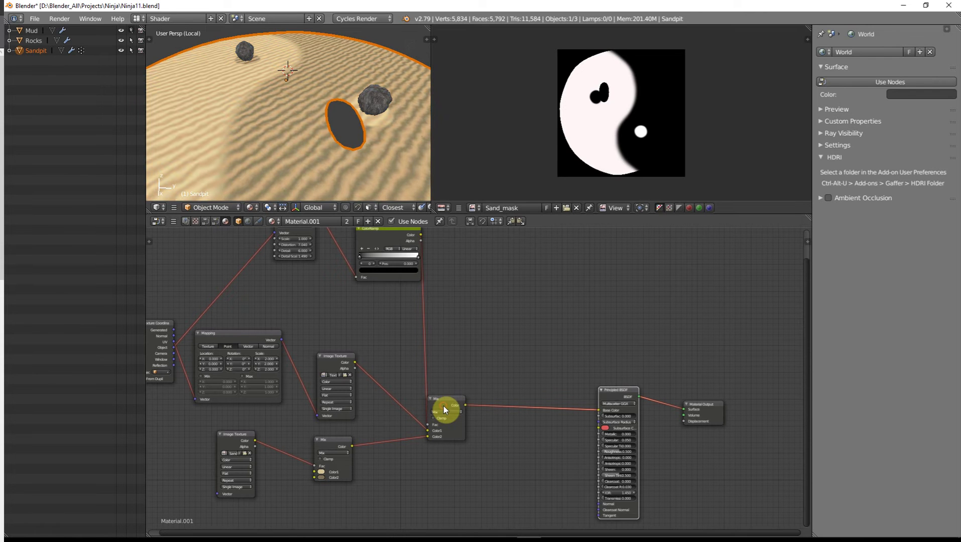
click(446, 412)
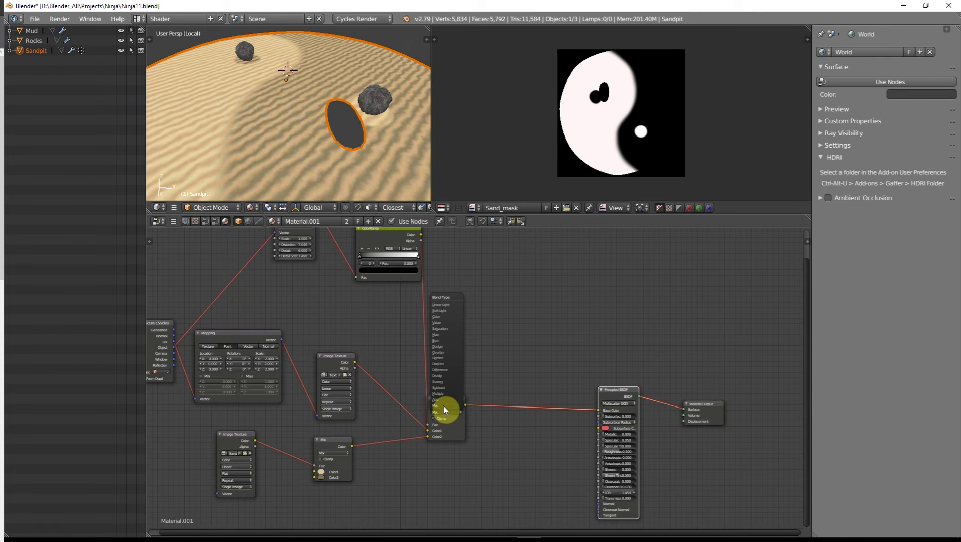
click(440, 400)
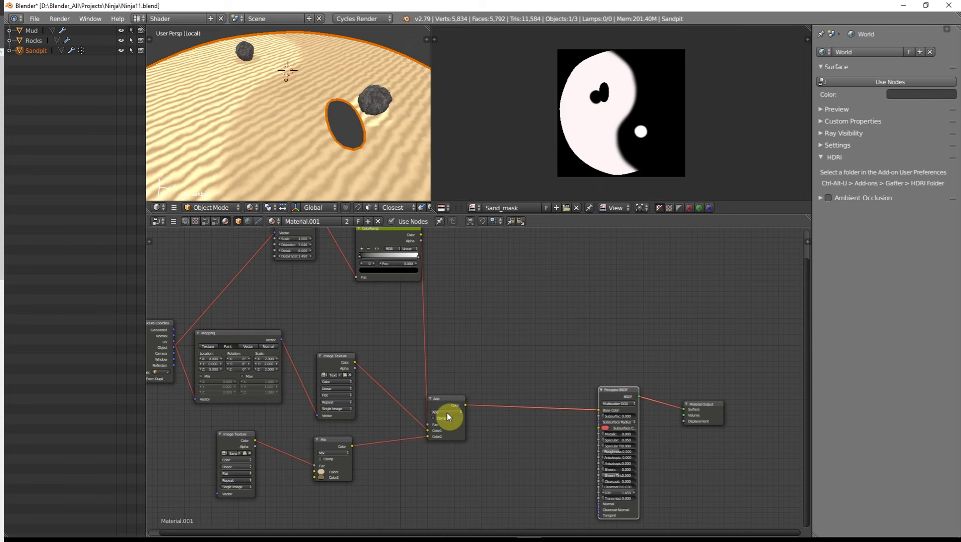
click(446, 412)
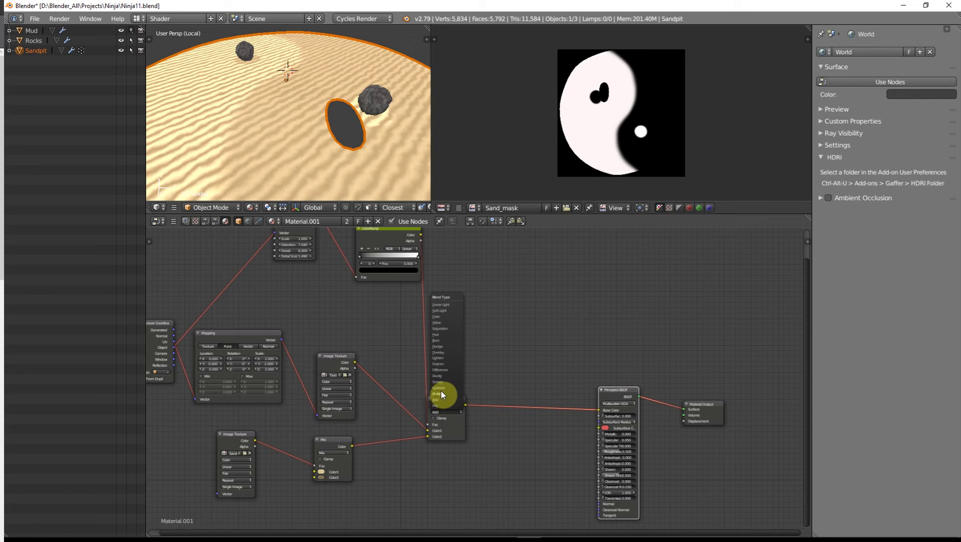
click(440, 353)
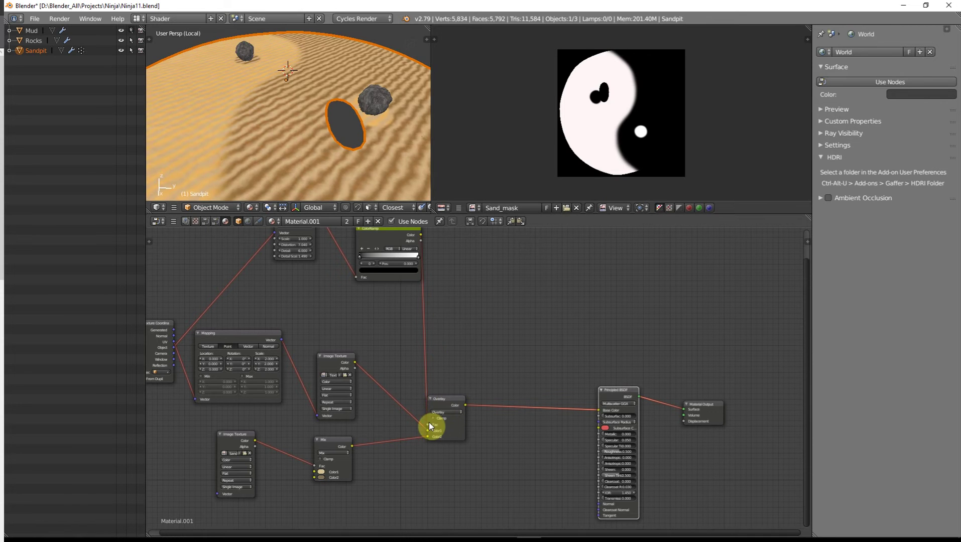
Disconnect the wave ColorRamp from the Overlay node's factor and connect its Color output to the Material Output's Displacement.
mouse_move(428, 424)
mouse_down()
mouse_move(413, 399)
mouse_move(434, 359)
mouse_up()
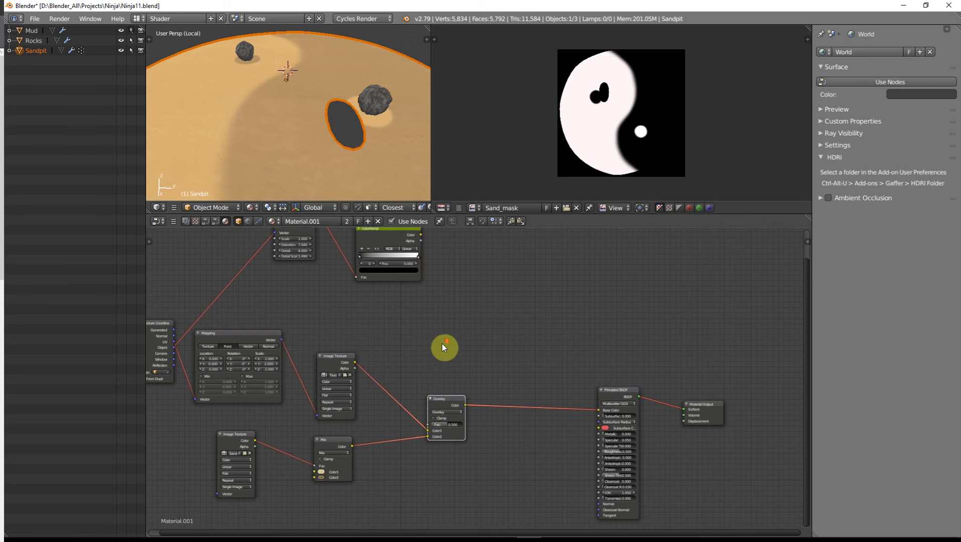
scroll(442, 343, down, 3)
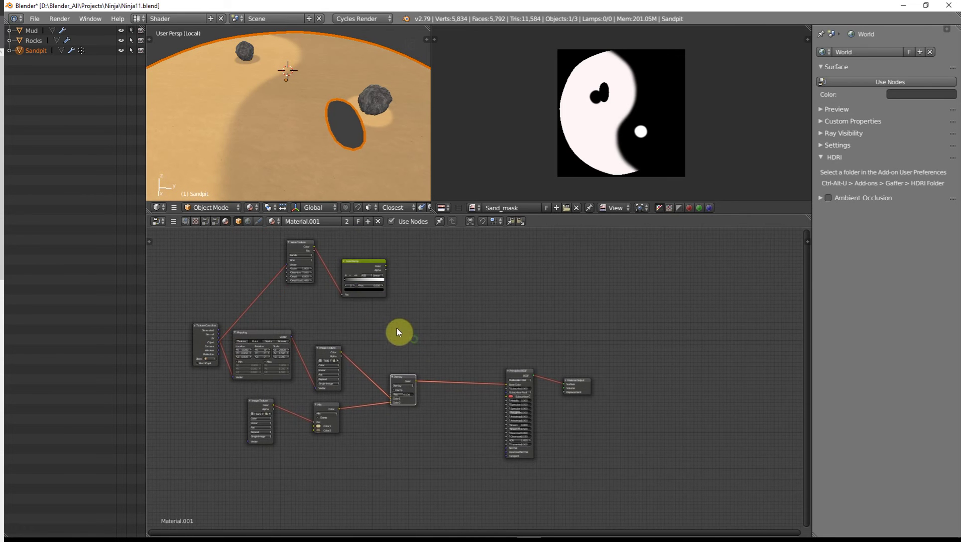
scroll(424, 340, up, 1)
scroll(388, 306, up, 1)
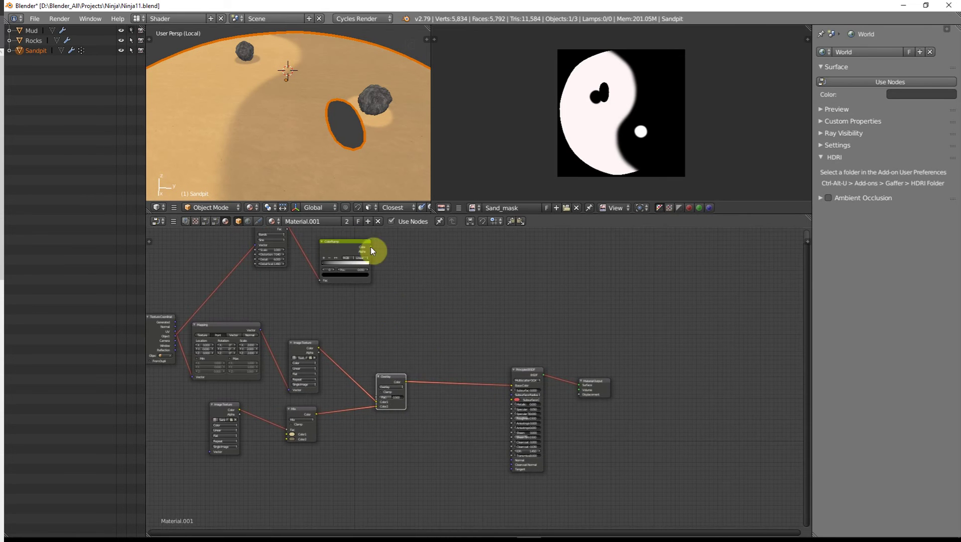
mouse_move(371, 247)
mouse_down()
mouse_move(461, 286)
mouse_move(579, 394)
mouse_up()
mouse_move(309, 174)
middle_down()
mouse_move(324, 142)
mouse_move(326, 171)
middle_up()
scroll(324, 142, up, 4)
scroll(321, 174, down, 2)
scroll(394, 307, up, 1)
Try the wave ColorRamp's black stop at 0.818 and its white stop further inward, returning both to the ends of the ramp.
middle_drag(385, 293, 412, 386)
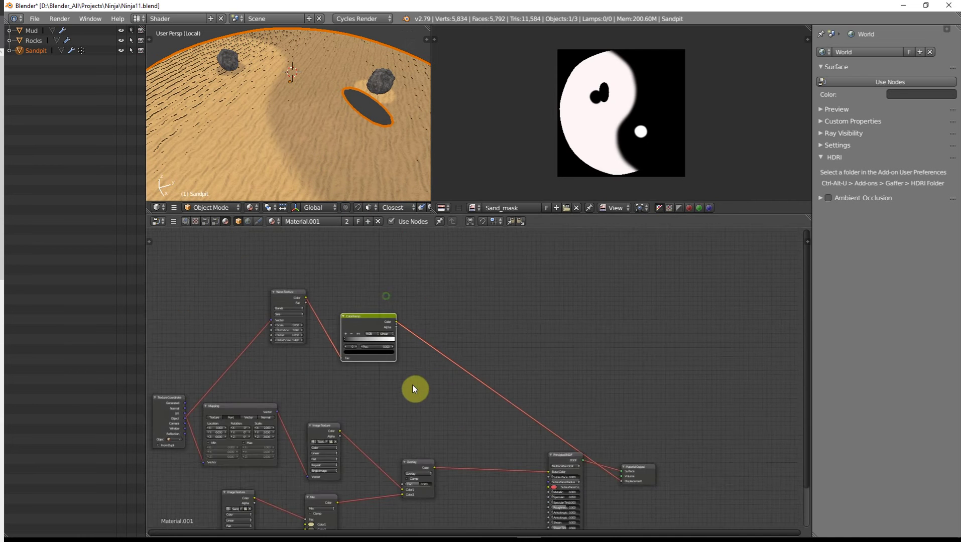
scroll(407, 380, up, 5)
middle_drag(367, 335, 449, 417)
scroll(453, 418, up, 4)
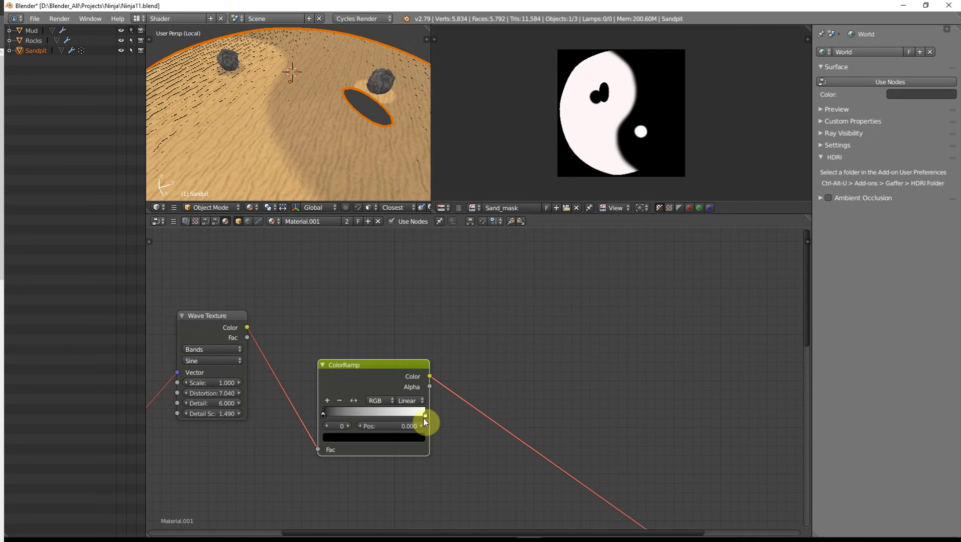
drag(325, 416, 408, 415)
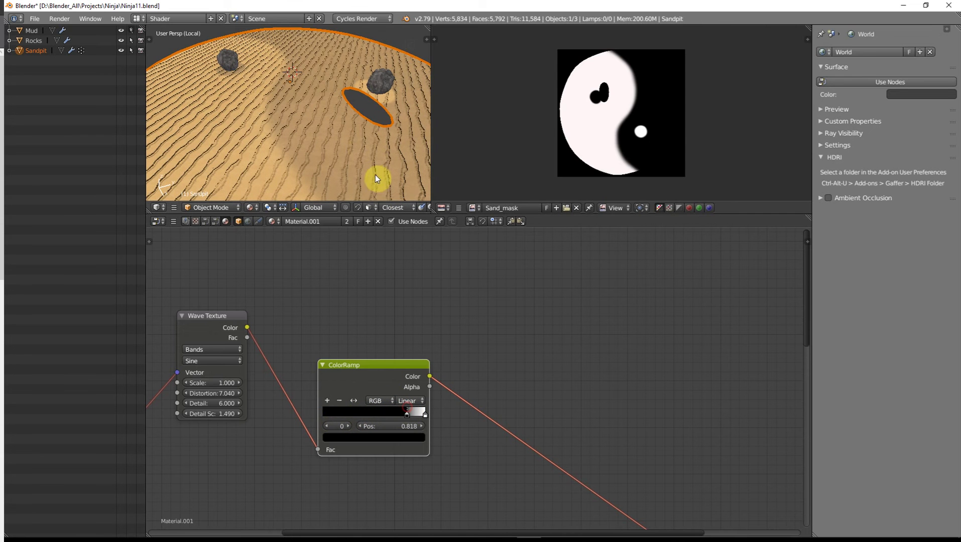
middle_drag(376, 174, 327, 123)
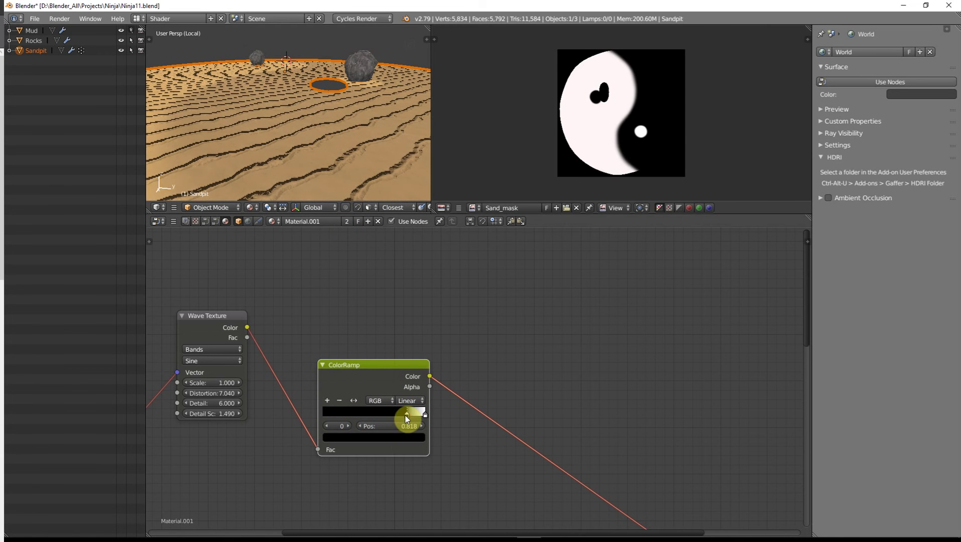
drag(407, 419, 318, 417)
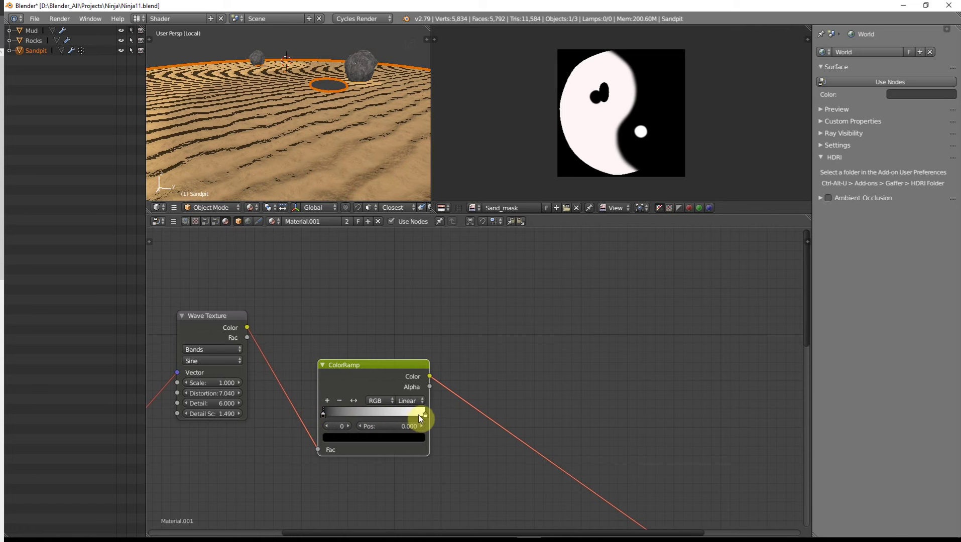
drag(426, 416, 312, 415)
drag(383, 415, 432, 417)
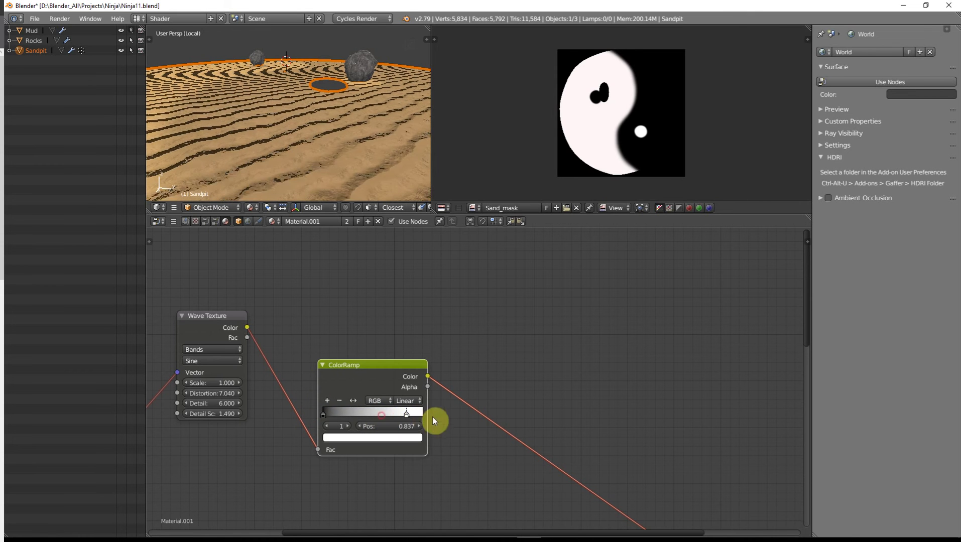
Darken the wave ColorRamp's white end stop to mid grey to soften the displacement.
click(388, 440)
drag(404, 327, 404, 329)
scroll(344, 153, down, 4)
middle_drag(344, 153, 284, 150)
scroll(358, 134, up, 2)
scroll(358, 134, down, 4)
scroll(283, 150, down, 3)
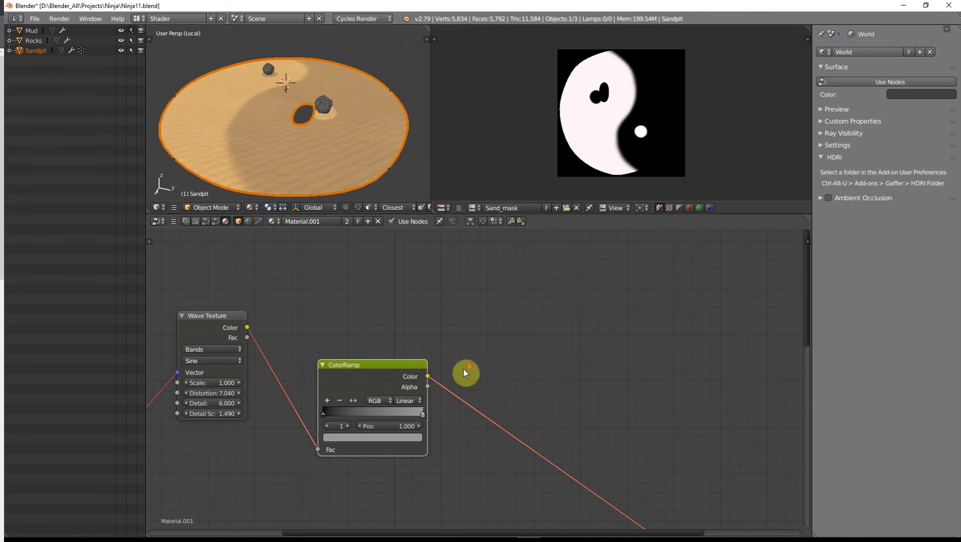
Move the Overlay node back towards the Image Texture and Mix nodes to free space before the Principled BSDF.
scroll(465, 373, down, 6)
middle_drag(500, 488, 471, 394)
middle_drag(441, 311, 437, 281)
scroll(467, 351, down, 2)
middle_drag(511, 422, 458, 367)
scroll(443, 367, up, 1)
click(383, 330)
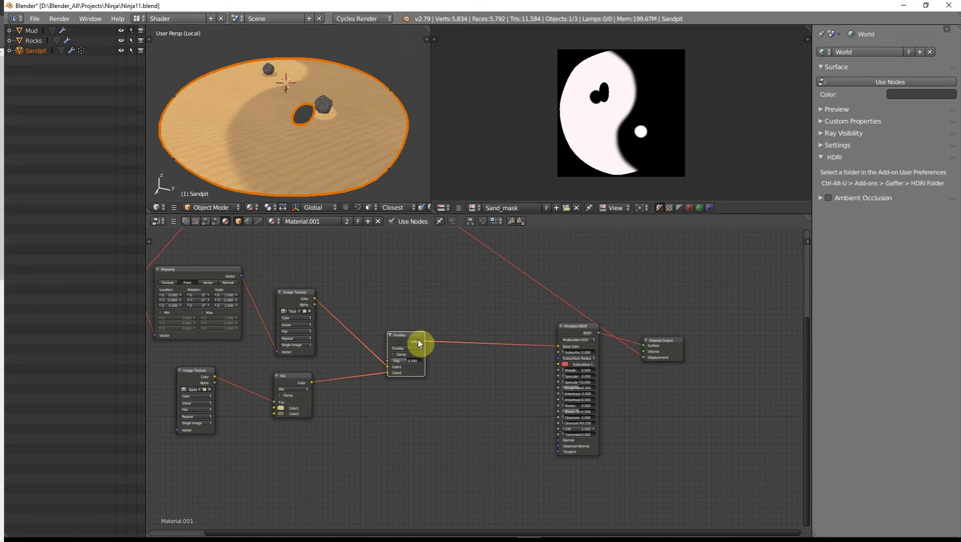
drag(405, 335, 380, 334)
middle_drag(413, 364, 394, 345)
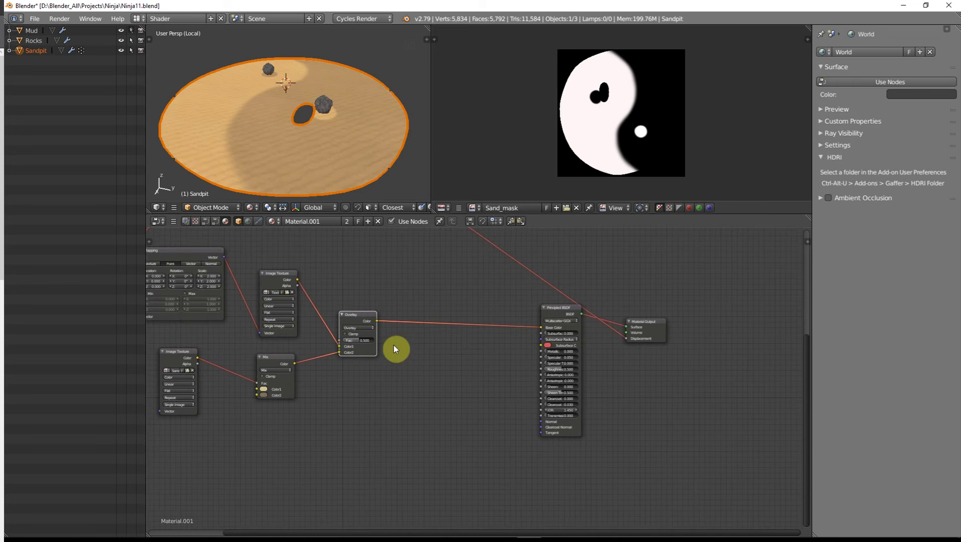
Add a ColorRamp node below the Overlay link and connect the Overlay node's Color output to its Fac.
middle_drag(442, 295, 469, 385)
scroll(423, 311, down, 1)
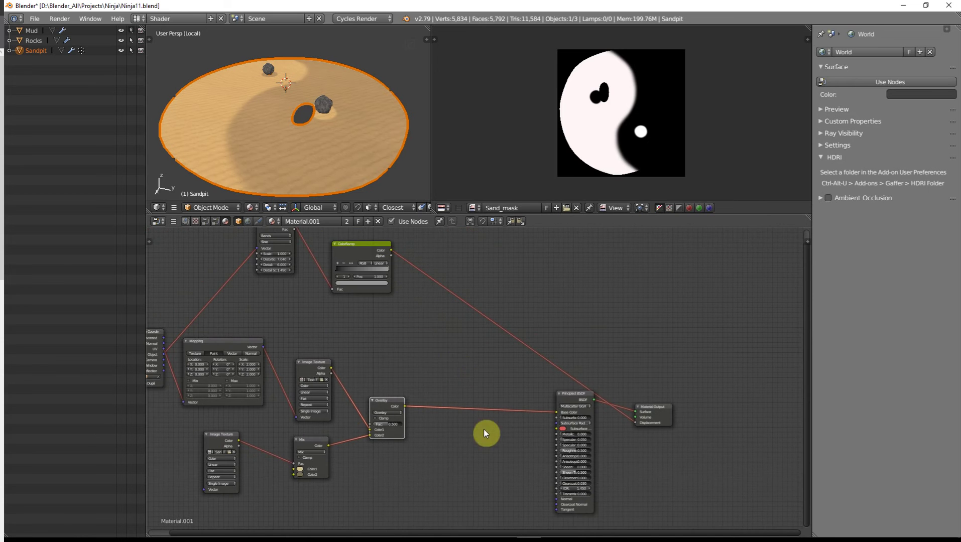
middle_drag(486, 434, 446, 356)
key(shift+a)
mouse_move(446, 358)
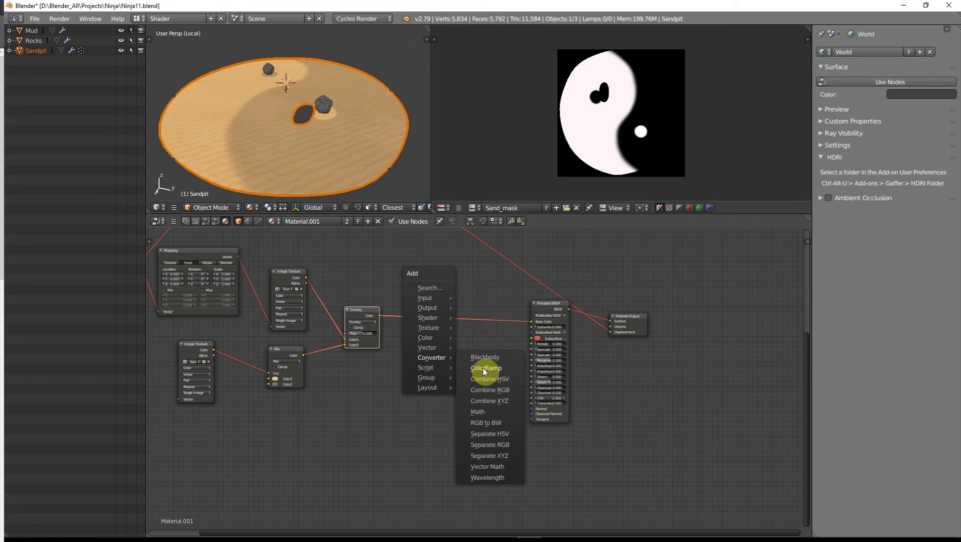
click(484, 372)
click(420, 358)
drag(380, 314, 378, 377)
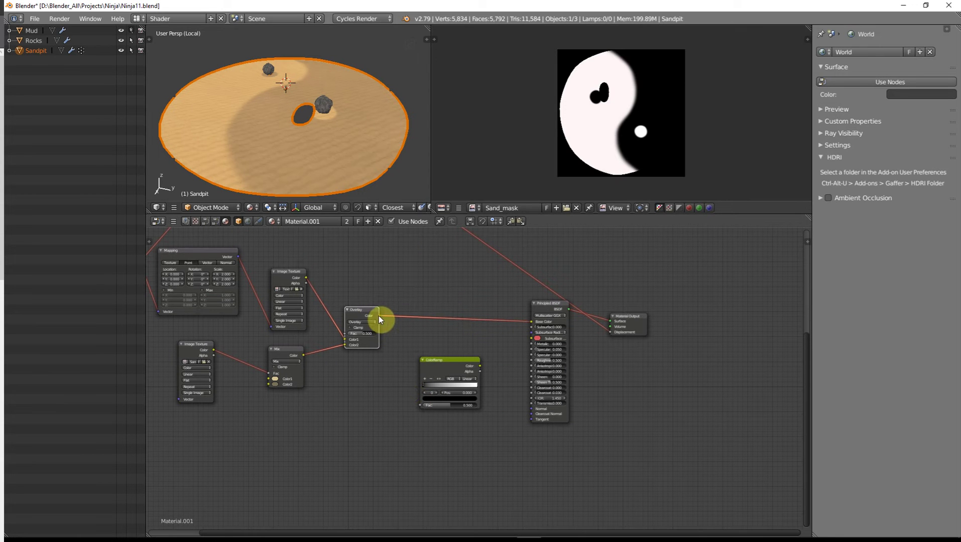
drag(379, 316, 420, 405)
Preview the new ColorRamp and raise its contrast by moving the black stop inward and the white stop to 0.632.
drag(430, 371, 407, 374)
ctrl+shift+click(427, 375)
scroll(433, 386, up, 1)
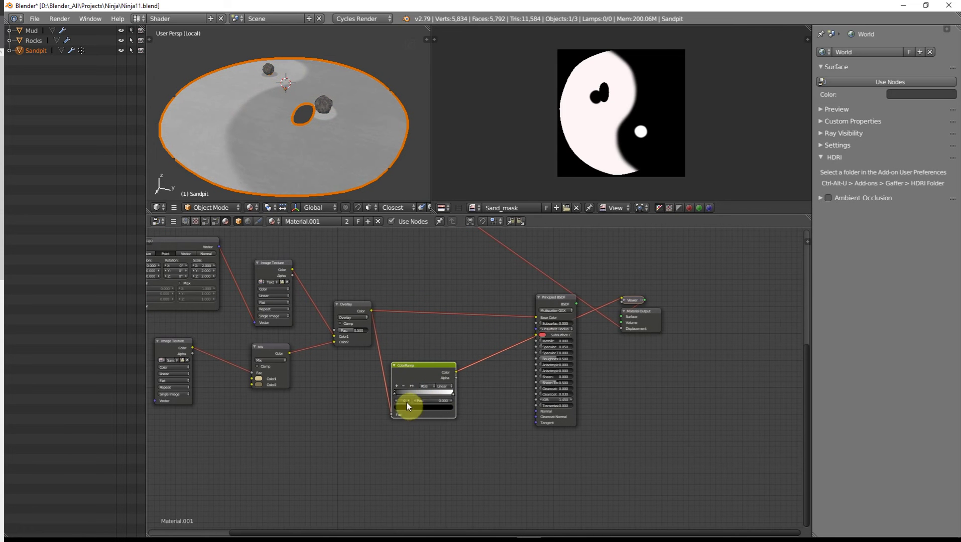
drag(391, 395, 430, 393)
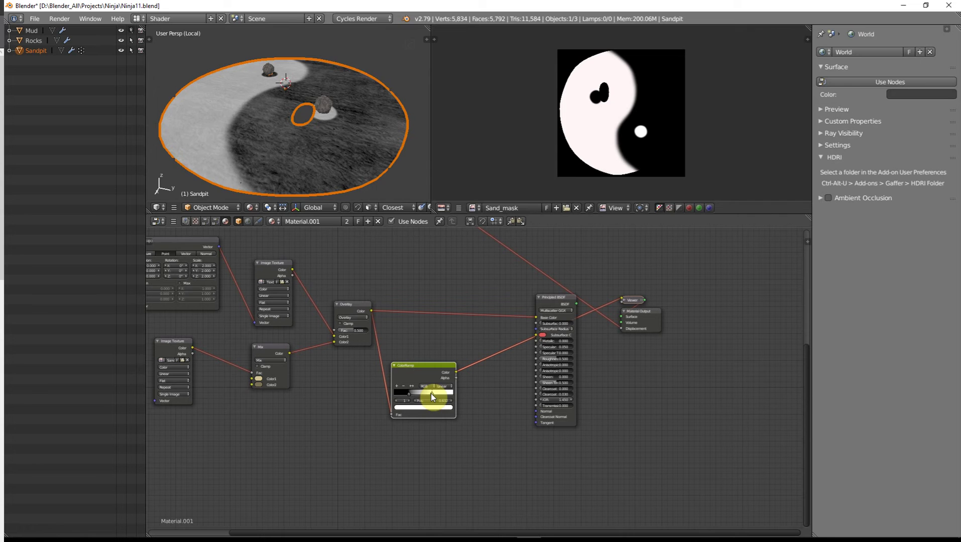
middle_drag(311, 107, 351, 86)
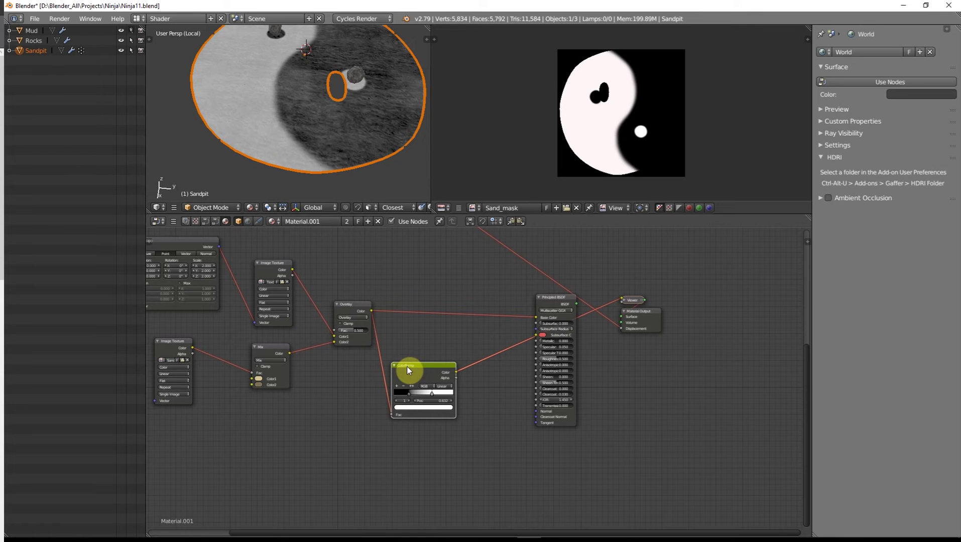
Duplicate the new ColorRamp below itself and connect the Overlay node's Color output to the copy's Fac.
key(shift+d)
click(402, 435)
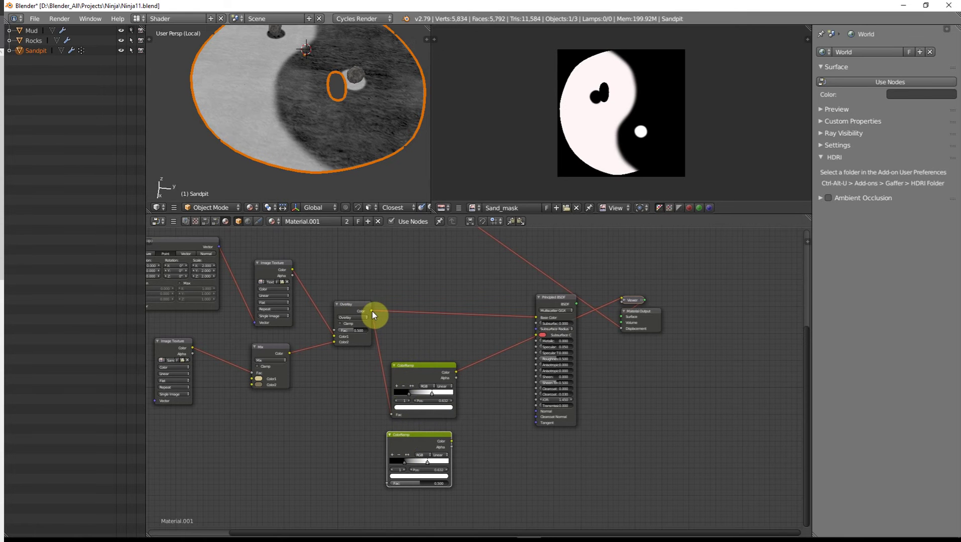
drag(371, 312, 386, 482)
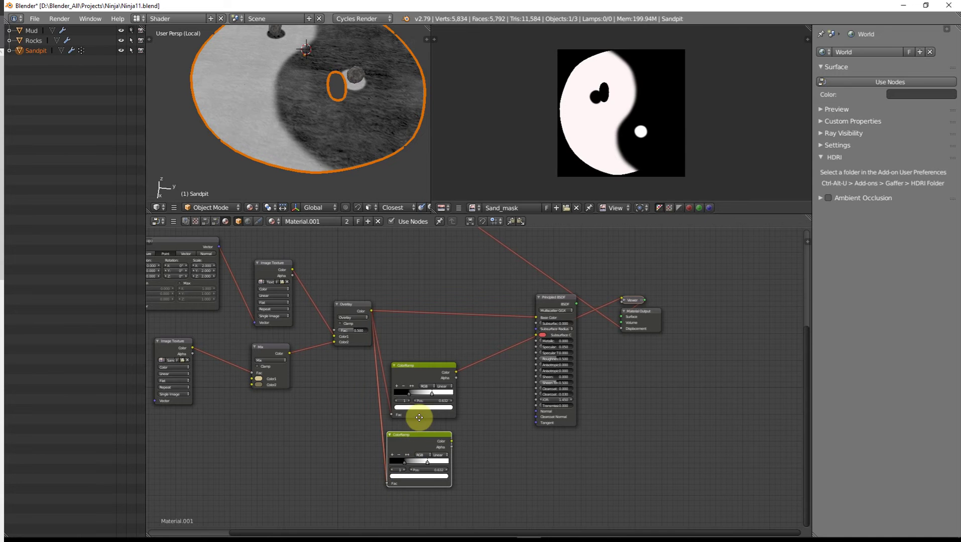
Invert the duplicated ColorRamp's gradient to run from white to black, adjust its stops, and preview the copy.
middle_drag(430, 446, 446, 413)
scroll(451, 405, up, 2)
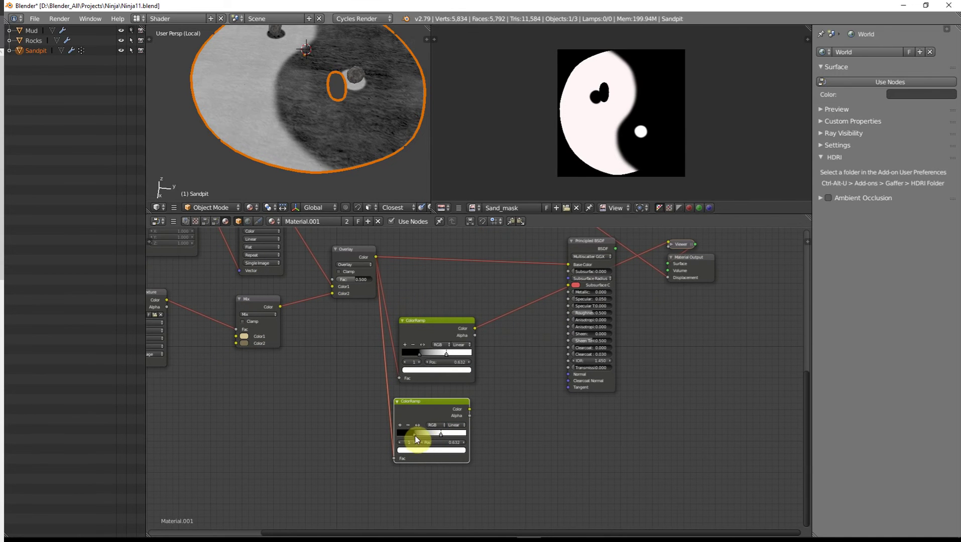
drag(414, 436, 436, 435)
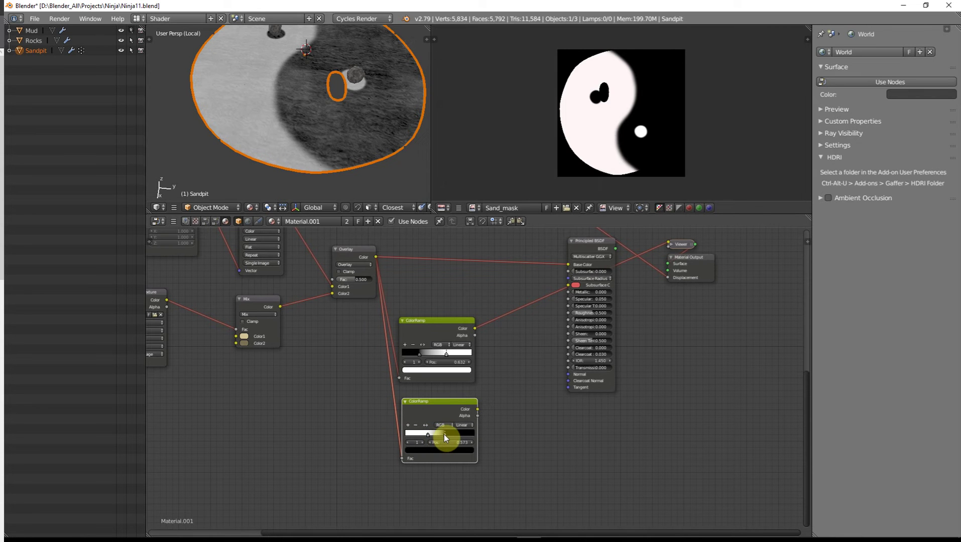
ctrl+shift+click(443, 404)
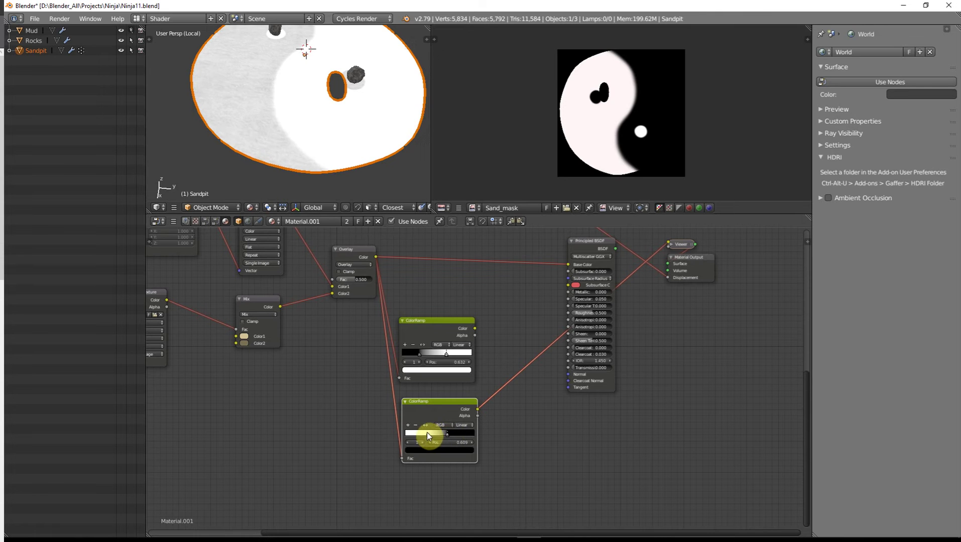
Fine-tune the inverted ColorRamp by moving its white stop further outward and placing the black stop at 0.632.
drag(427, 434, 422, 435)
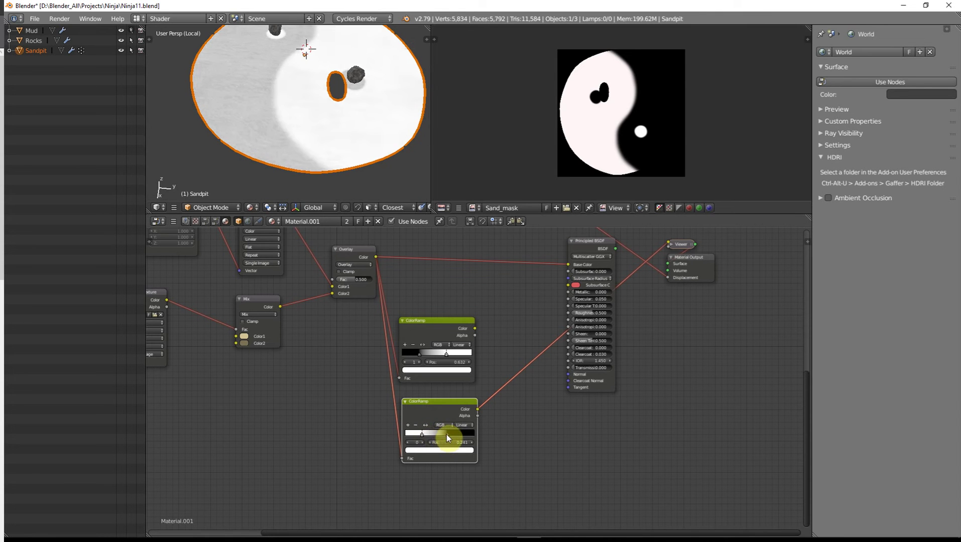
click(447, 434)
scroll(520, 416, down, 1)
middle_drag(498, 416, 467, 418)
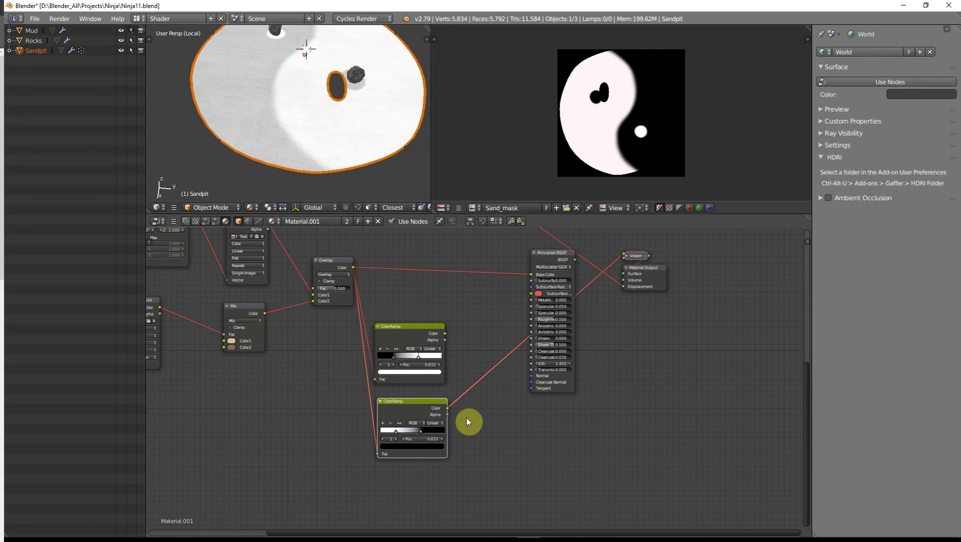
Duplicate the Overlay node beside the two ColorRamps and connect the upper ramp's Color to Color1 and the lower ramp's to Color2.
click(338, 258)
key(shift+d)
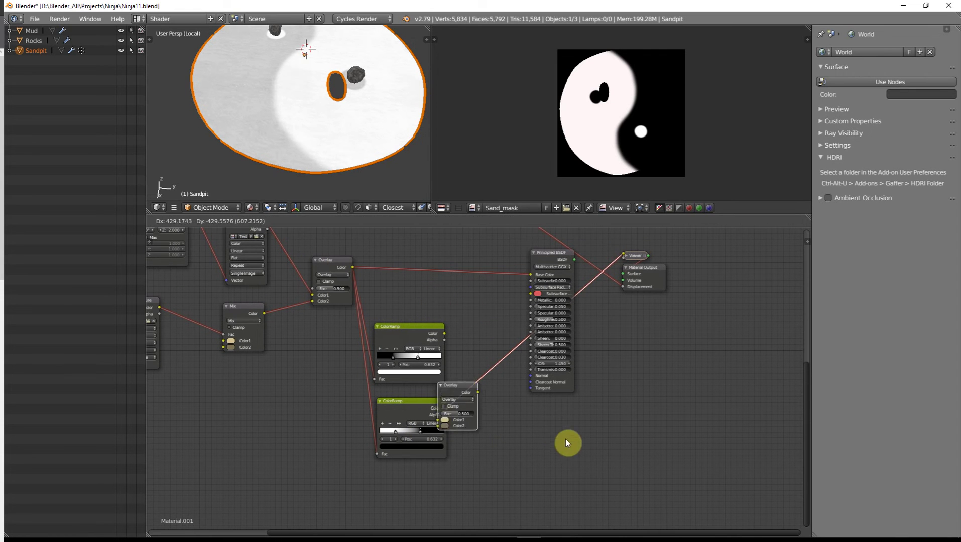
click(493, 445)
drag(447, 408, 480, 450)
drag(444, 334, 480, 448)
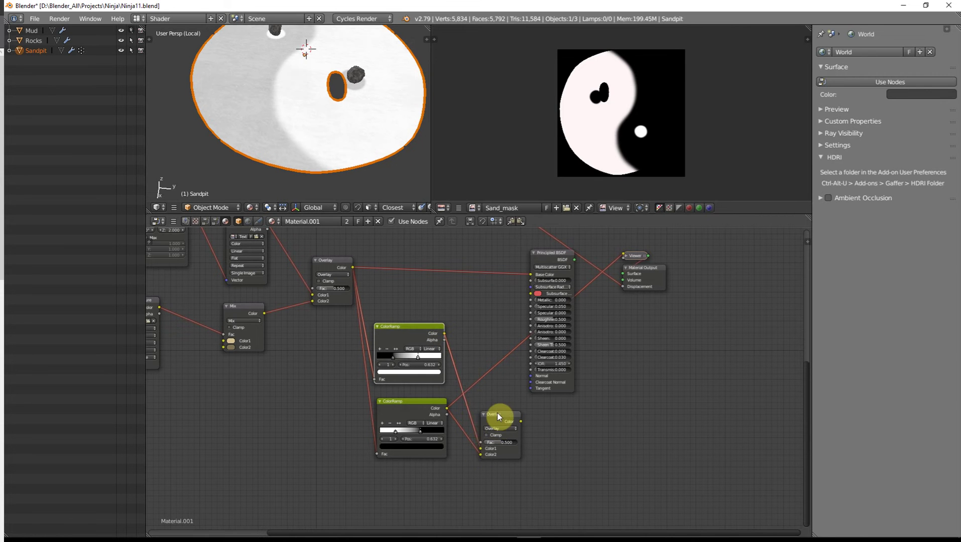
Preview the duplicated Overlay node and sharpen the lower ColorRamp's gradient by bringing its stops close together, the white one at about 0.29.
ctrl+shift+click(497, 414)
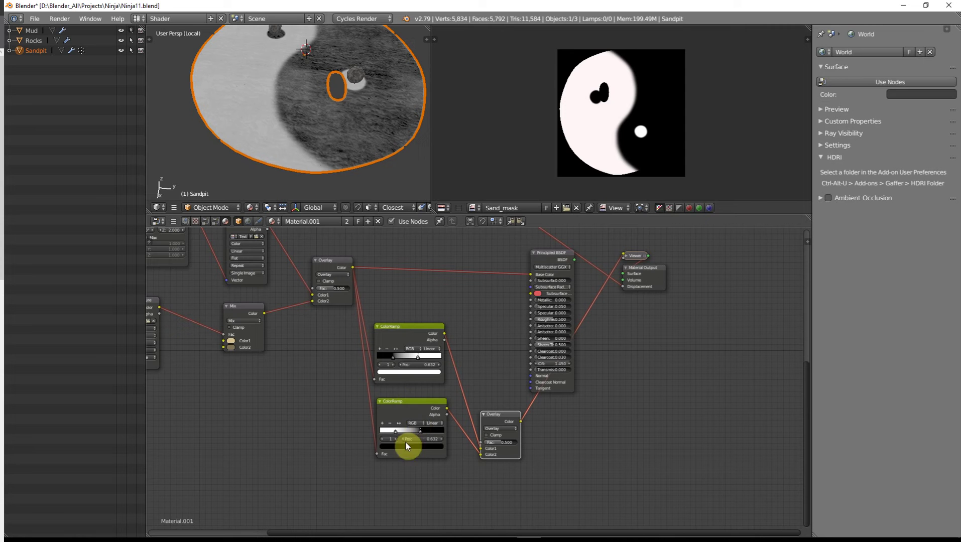
mouse_move(395, 434)
mouse_down()
mouse_move(419, 434)
mouse_move(386, 431)
mouse_move(398, 434)
mouse_up()
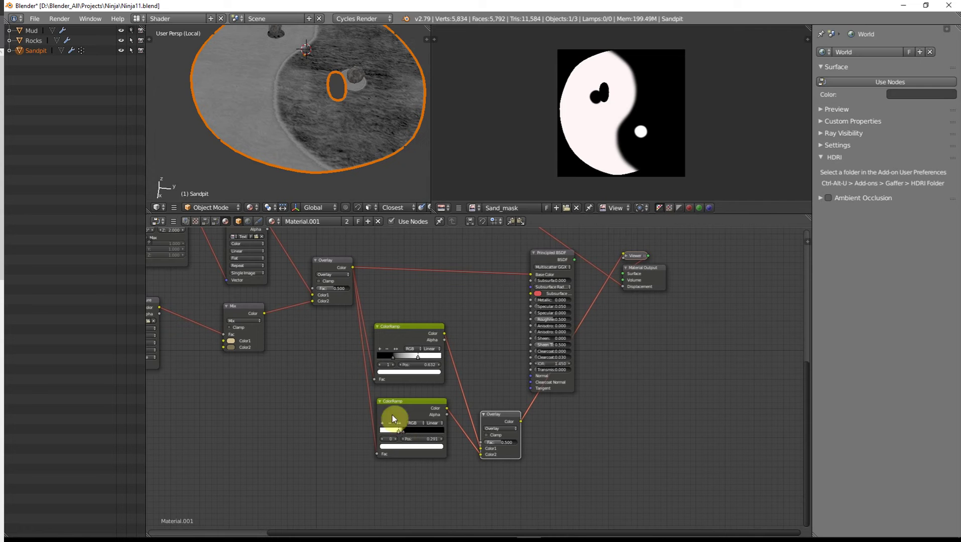
middle_drag(291, 129, 382, 132)
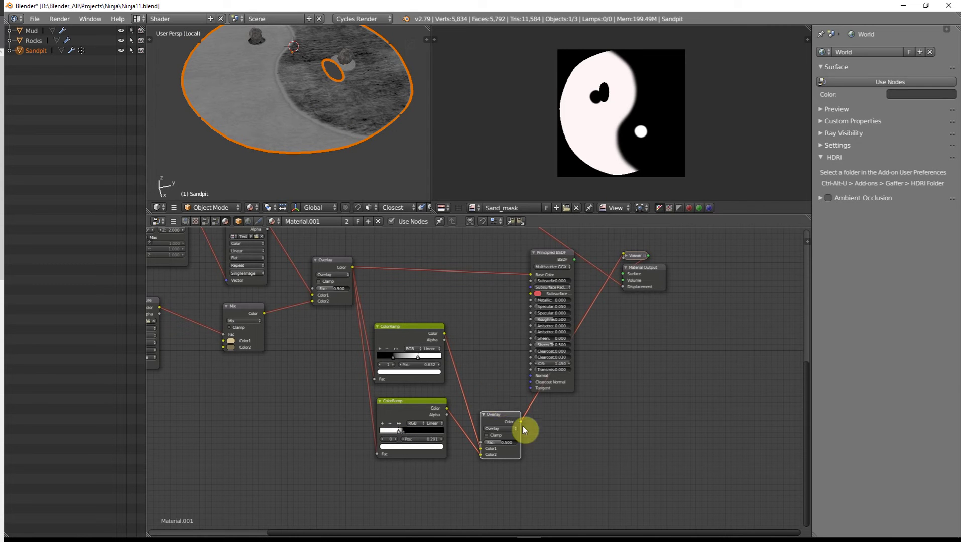
Try the Mix blend type on the duplicated Overlay node, then return it to Overlay.
click(494, 430)
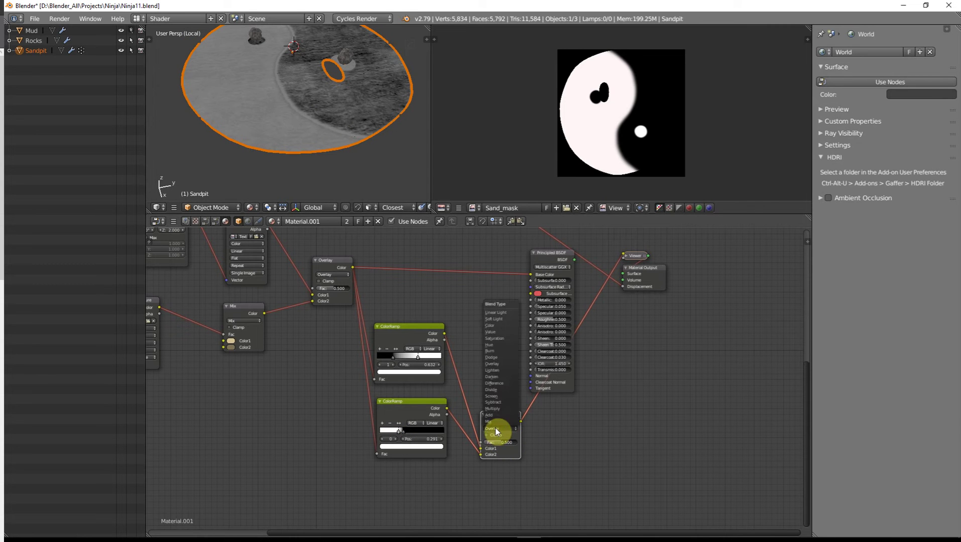
click(492, 423)
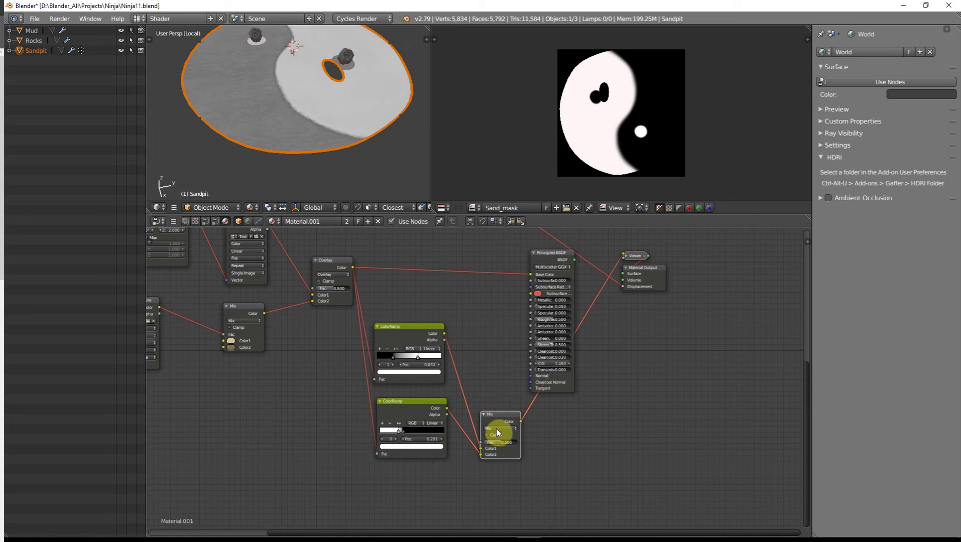
click(496, 428)
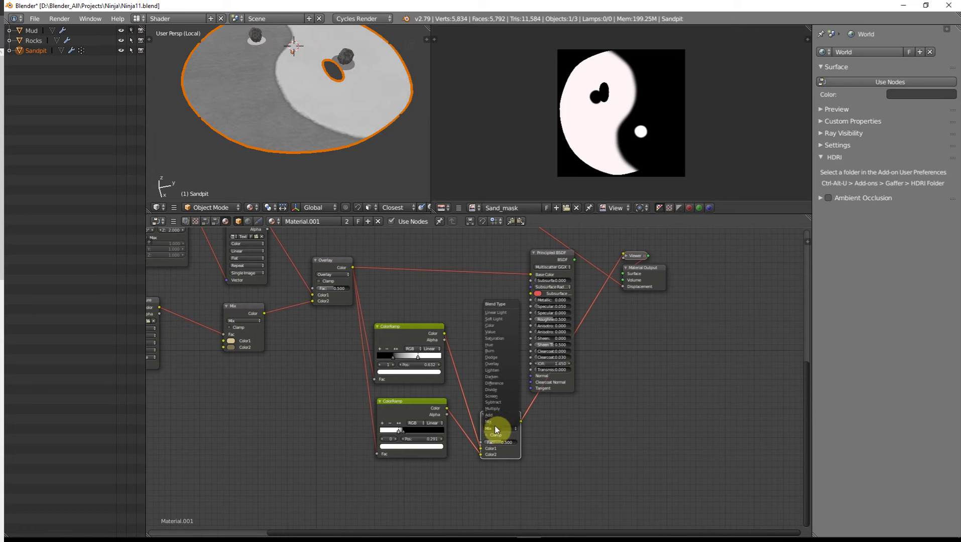
click(493, 363)
Rearrange the two lower ColorRamps and the duplicated Overlay node into a tighter layout below the first Overlay node.
middle_drag(526, 439, 483, 427)
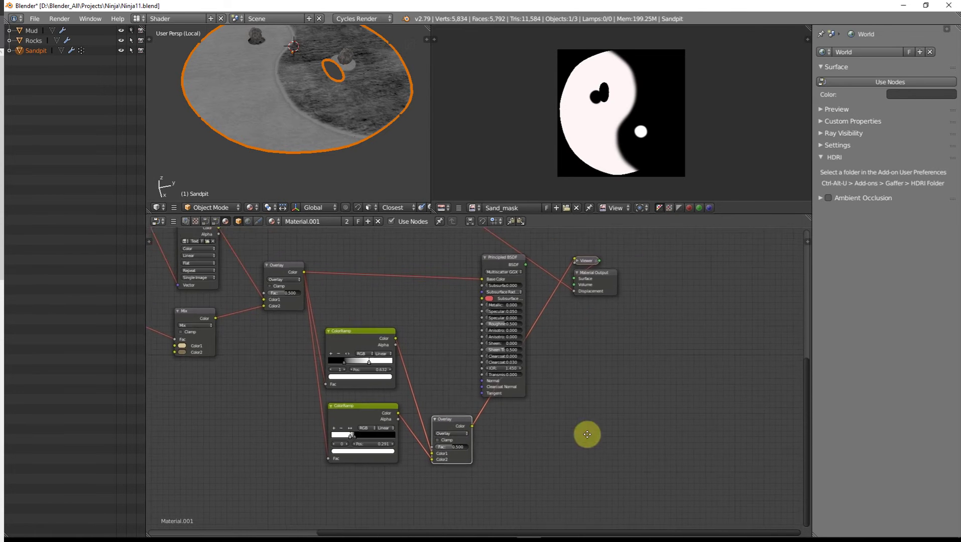
middle_drag(587, 435, 645, 439)
drag(404, 336, 379, 336)
drag(428, 413, 388, 422)
drag(501, 426, 448, 414)
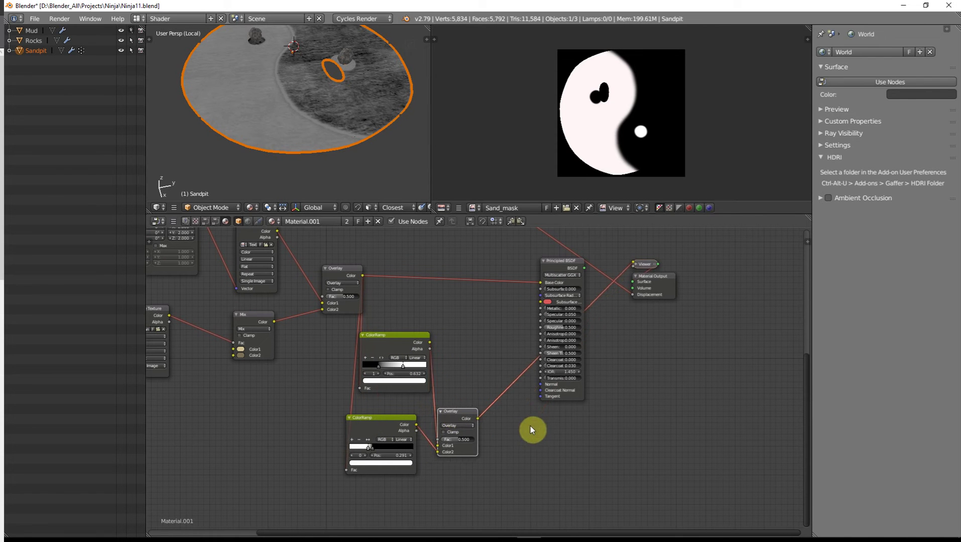
Add a Bump node after the duplicated Overlay node and connect the Overlay's Color output to the Bump's Height.
key(shift+a)
mouse_move(531, 415)
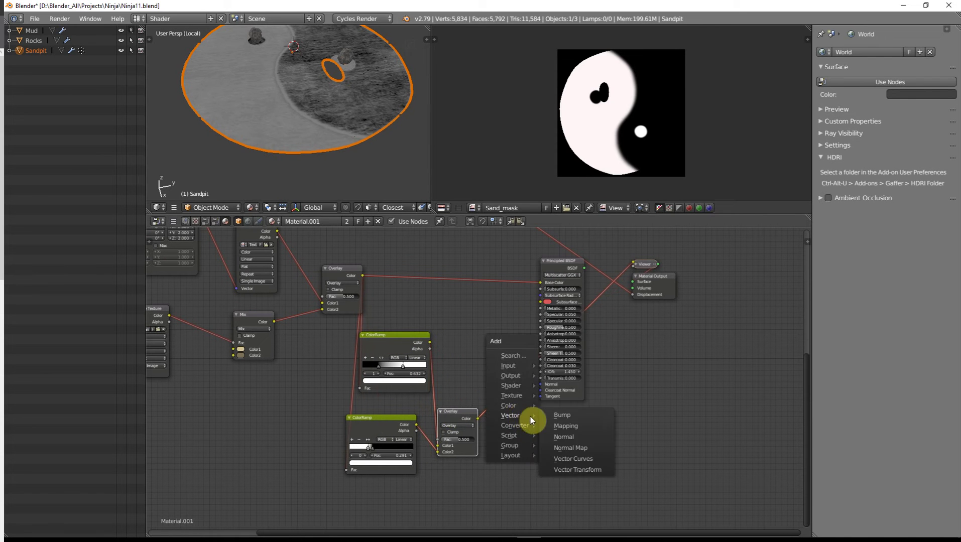
click(566, 415)
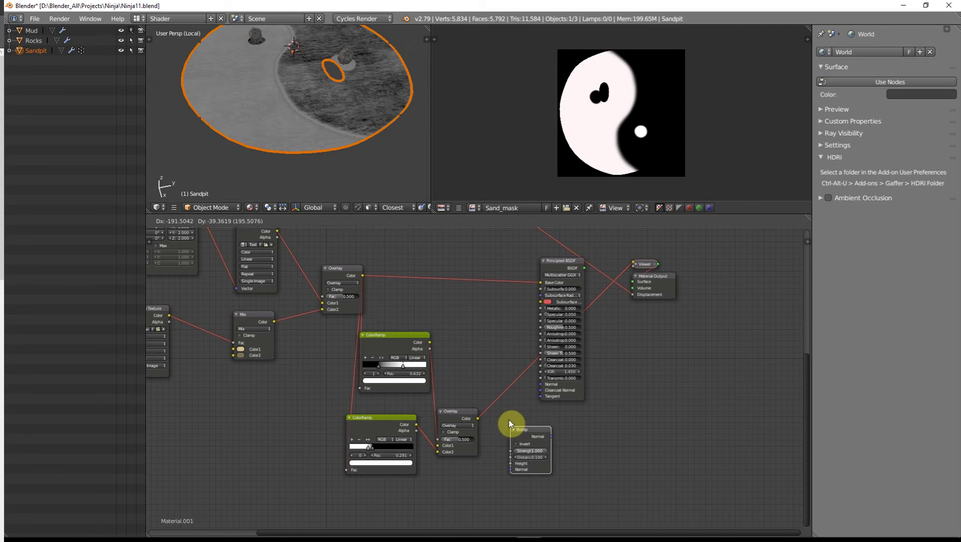
click(497, 420)
drag(478, 419, 500, 453)
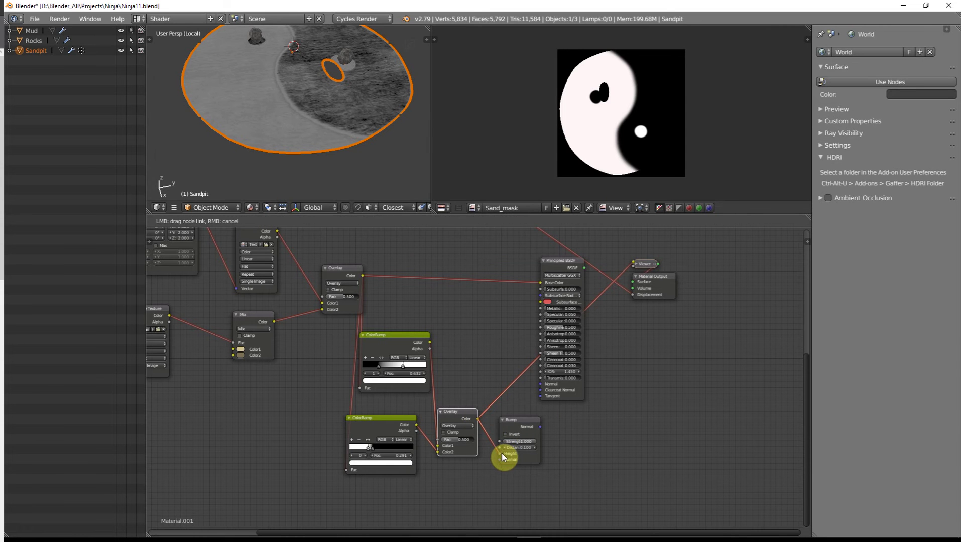
Connect the Bump node's Normal output to the Principled BSDF's Normal input and set the bump Strength to 0.3.
middle_drag(579, 432, 596, 439)
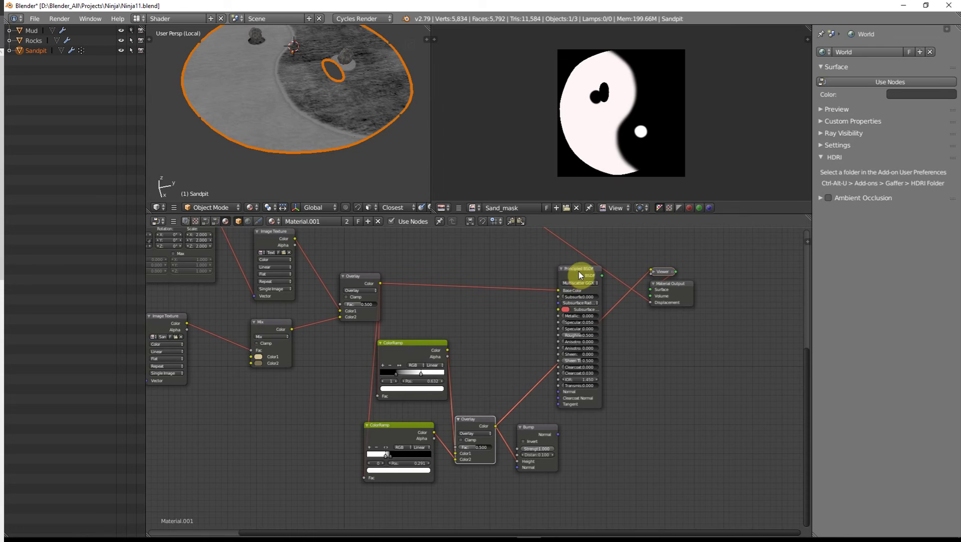
drag(578, 271, 602, 284)
drag(555, 438, 583, 403)
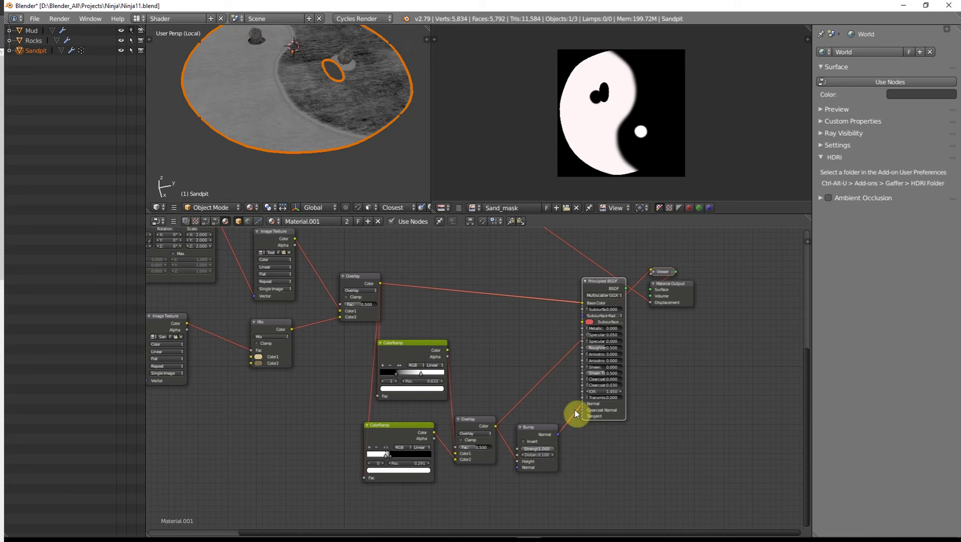
text(.3)
key(Return)
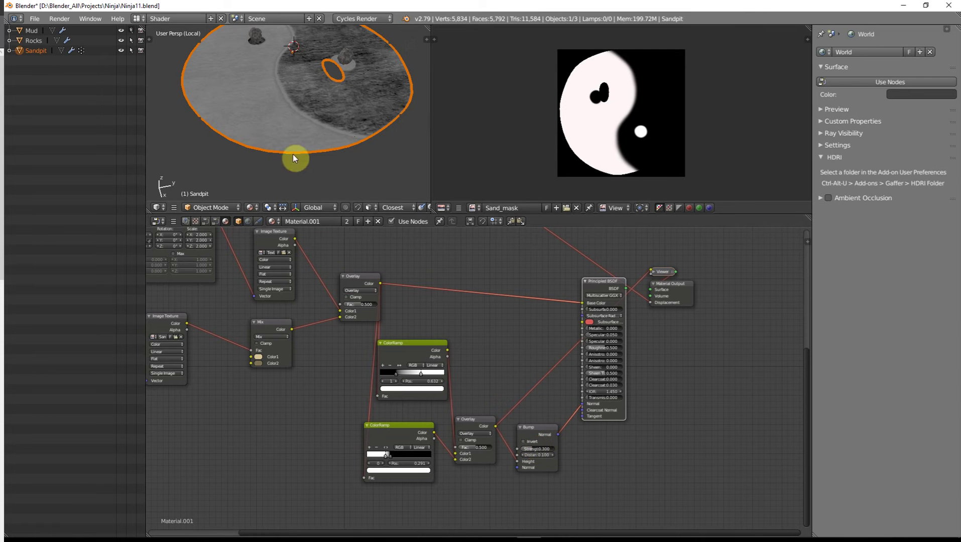
Preview the Principled BSDF on the sandpit up close and set the Bump node's Strength to 0.4.
ctrl+shift+click(600, 284)
scroll(313, 143, up, 5)
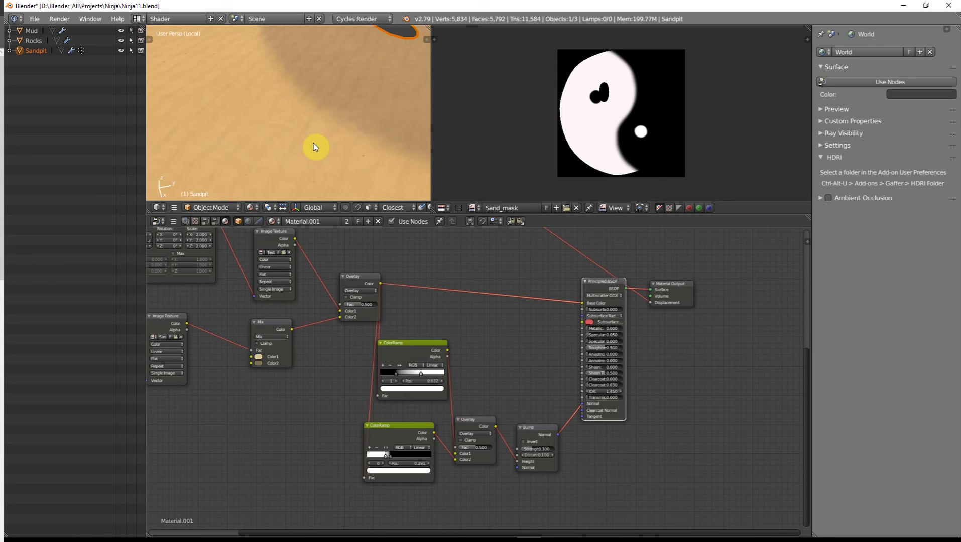
click(533, 449)
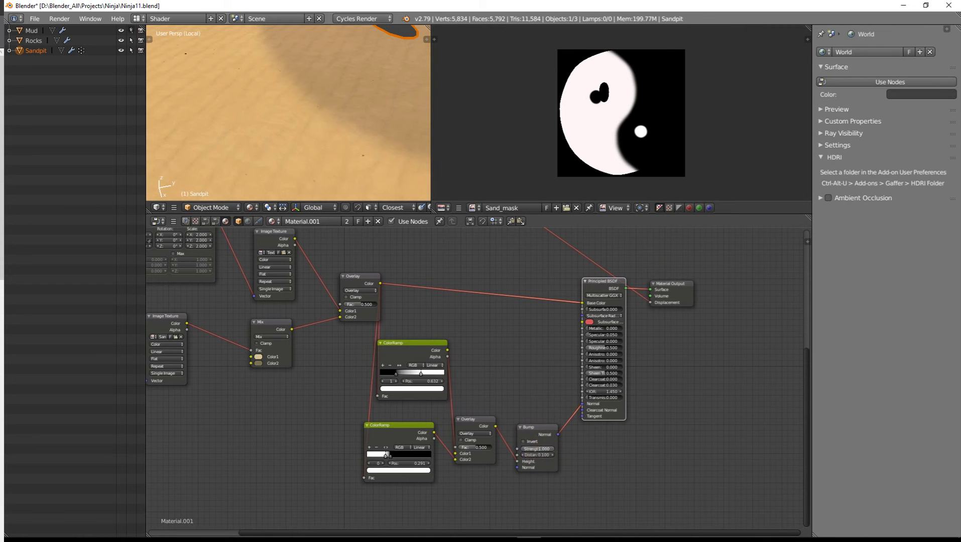
click(538, 449)
text(0.4)
key(Return)
Spread out the Material Output and Principled BSDF nodes to make room in the node tree.
scroll(511, 386, down, 5)
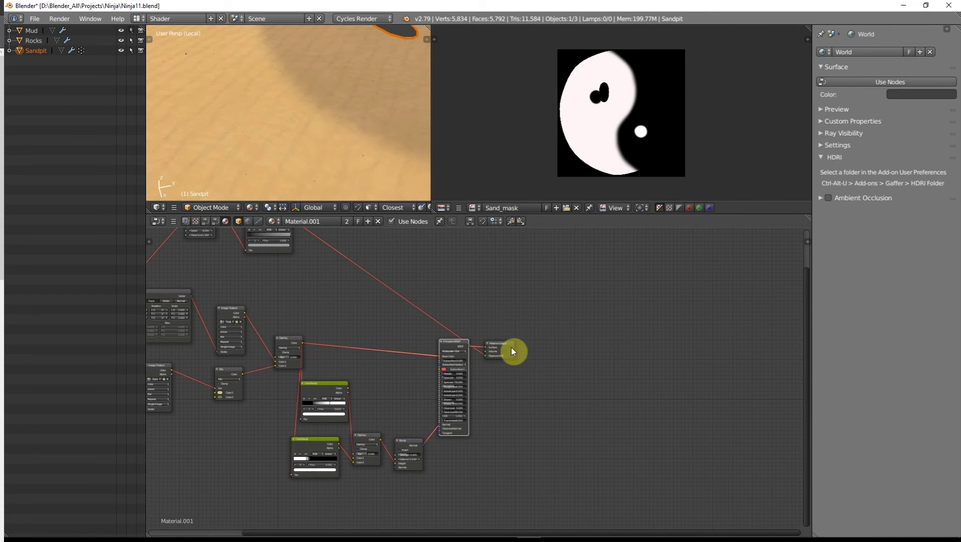
drag(511, 347, 621, 350)
click(451, 345)
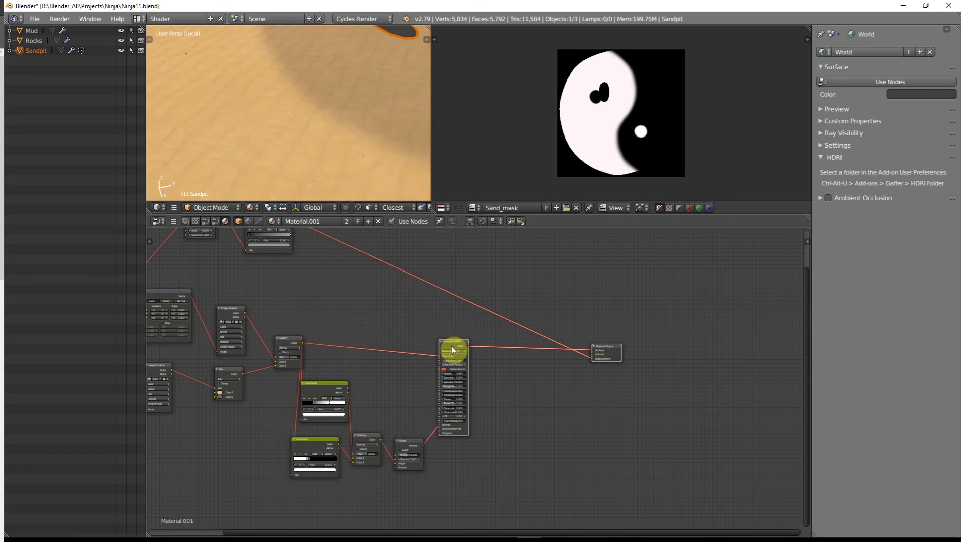
drag(451, 346, 494, 349)
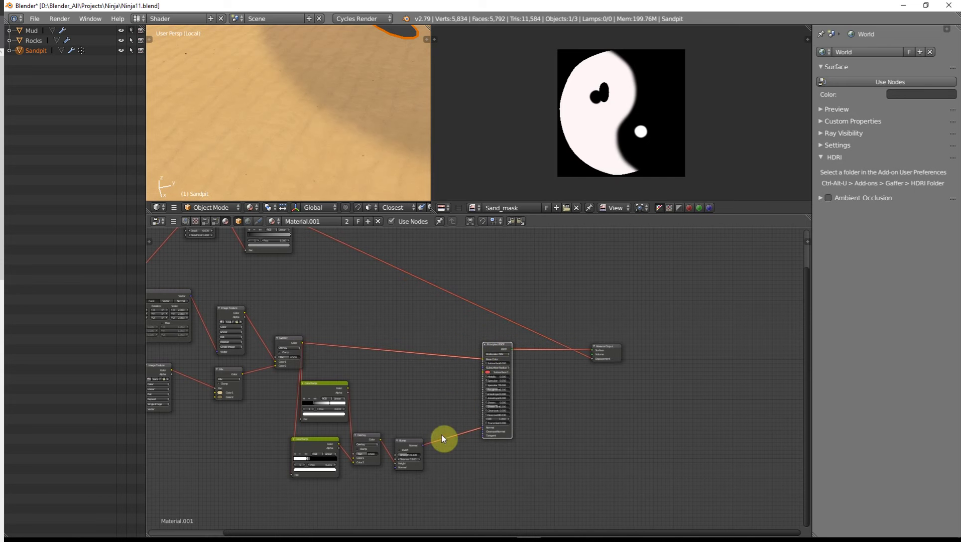
Duplicate the bump's Overlay node above the Principled BSDF and feed it the wave ColorRamp as Color1 and the bump's Overlay as Color2.
click(371, 440)
middle_drag(395, 392, 444, 420)
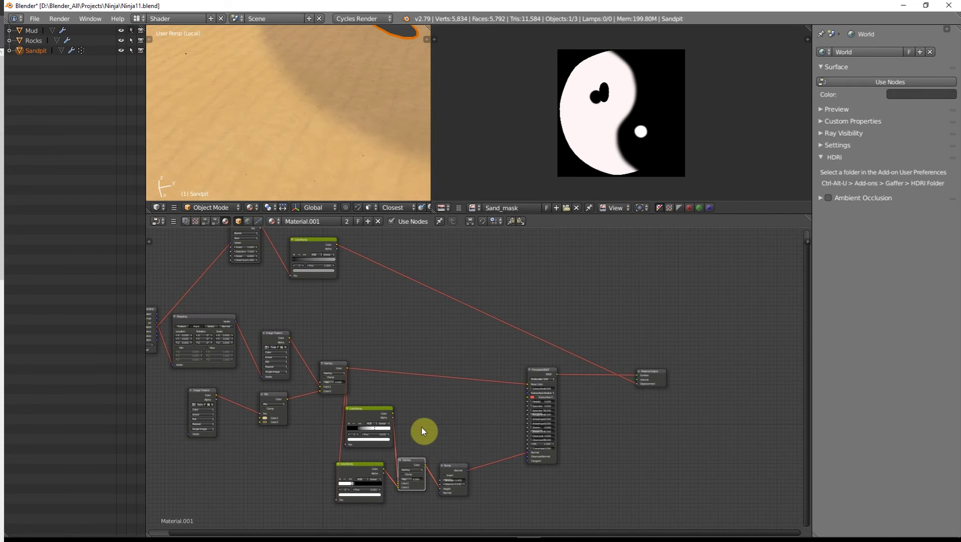
key(shift+d)
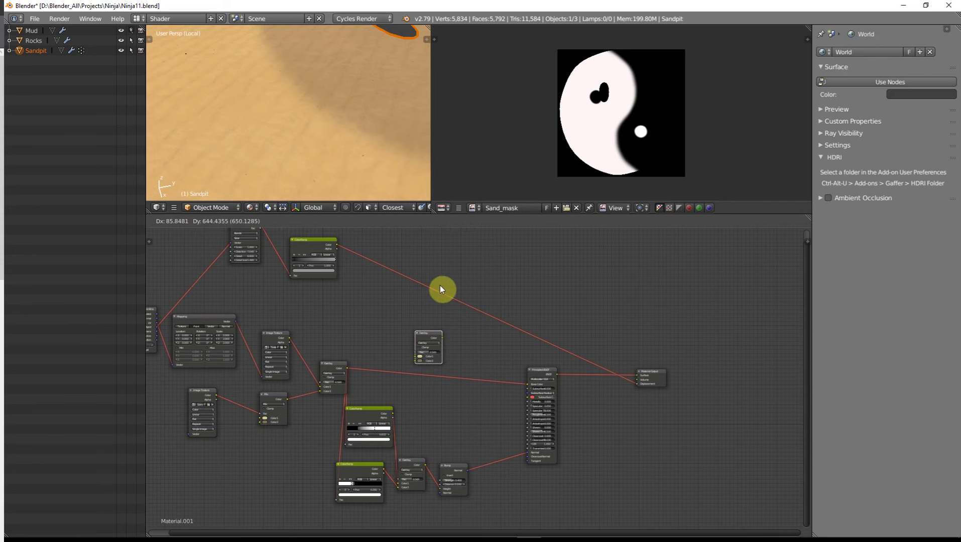
click(562, 259)
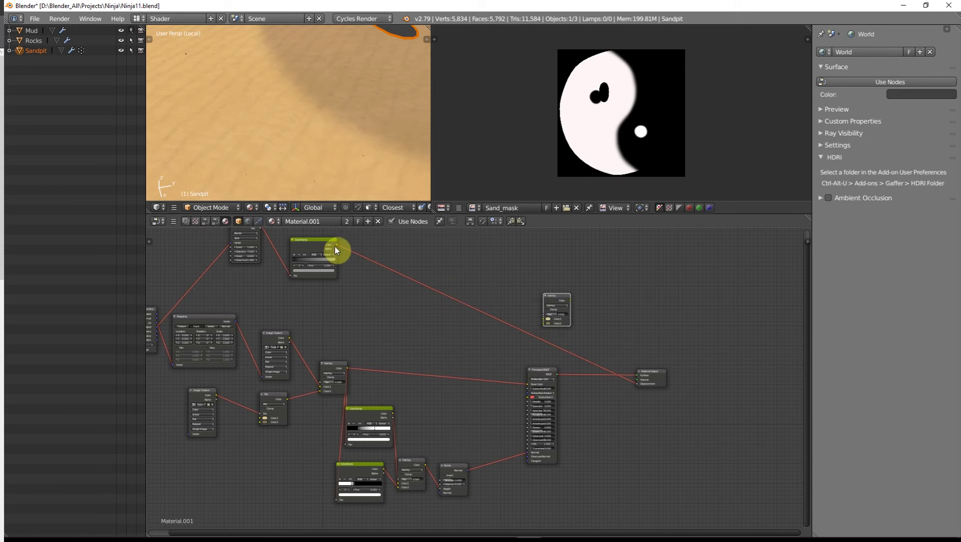
drag(336, 244, 545, 319)
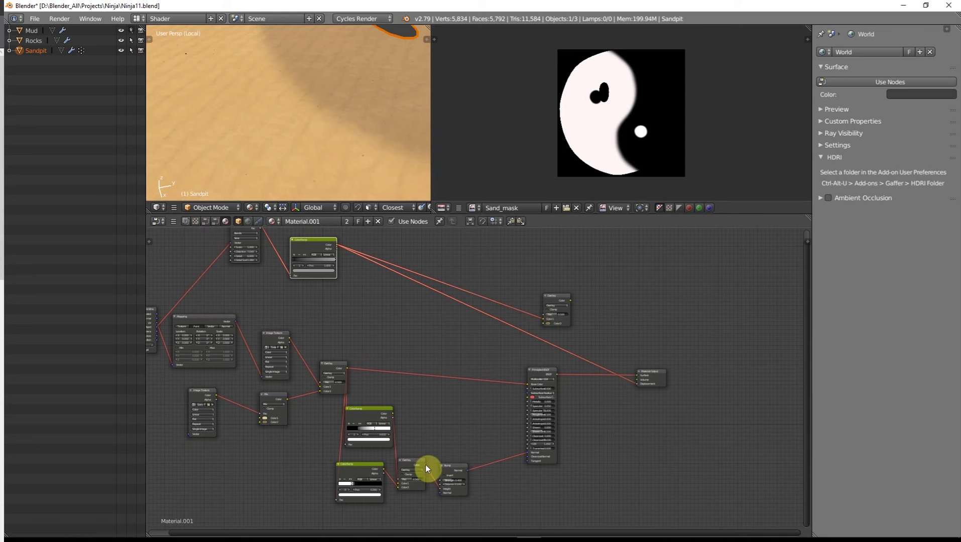
drag(424, 465, 545, 323)
Preview the new displacement Overlay node on the sandpit and raise its Fac to about 0.88.
ctrl+shift+click(553, 300)
scroll(292, 114, down, 4)
scroll(293, 115, up, 4)
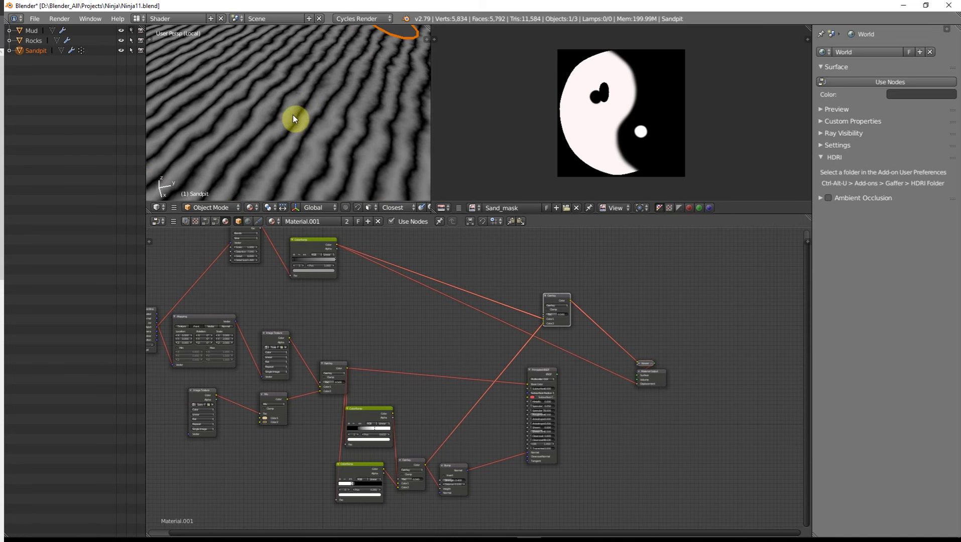
scroll(553, 311, up, 1)
middle_drag(517, 324, 485, 345)
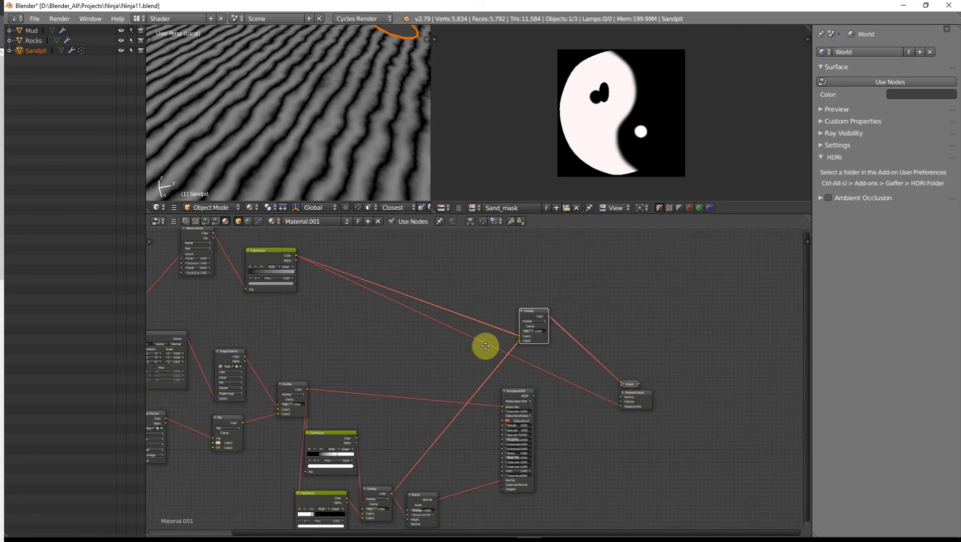
scroll(530, 343, up, 2)
mouse_move(527, 338)
mouse_down()
mouse_move(517, 334)
mouse_move(533, 334)
mouse_up()
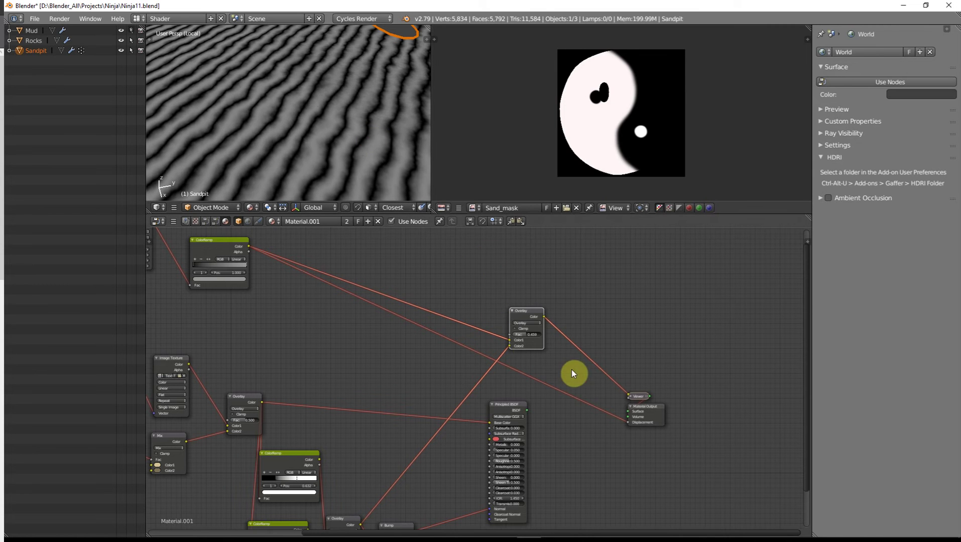
mouse_move(533, 334)
mouse_down()
mouse_move(522, 334)
mouse_move(534, 335)
mouse_up()
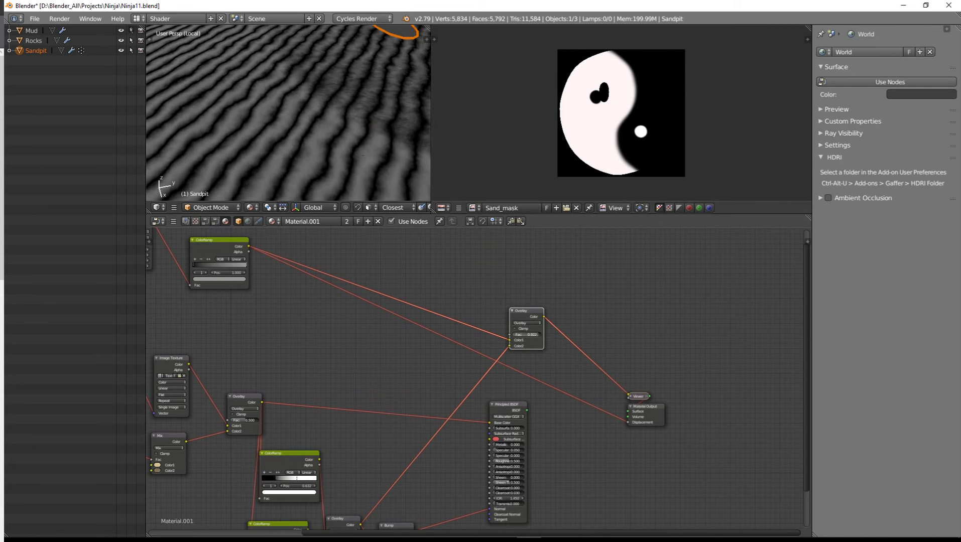
scroll(347, 108, down, 5)
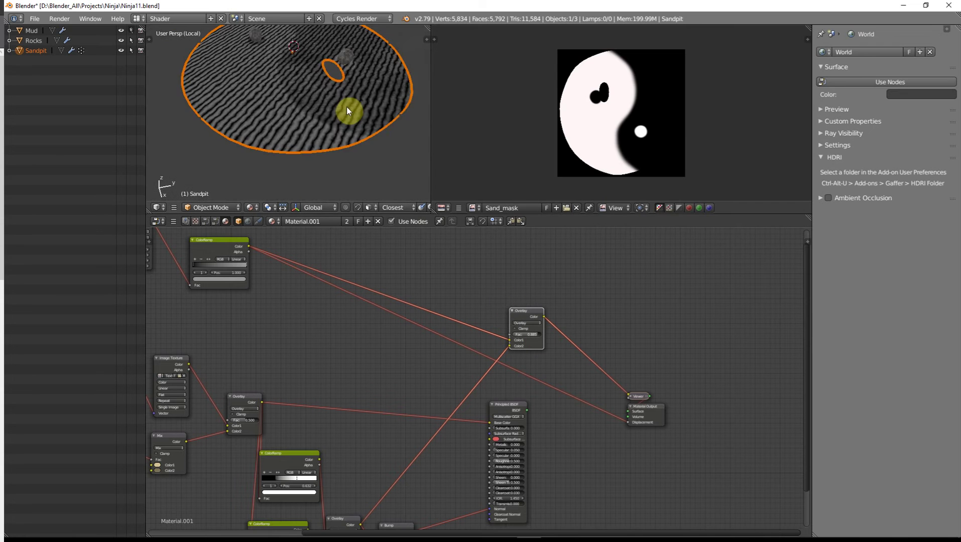
scroll(339, 115, up, 3)
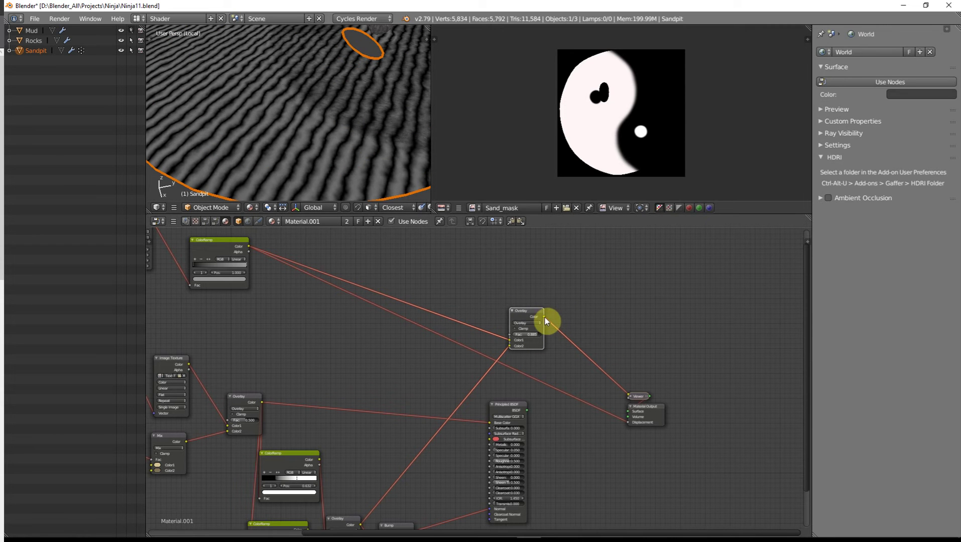
Connect the new Overlay node's Color to the Material Output's Displacement and preview the Principled BSDF on the sandpit.
drag(544, 317, 628, 422)
ctrl+shift+click(511, 405)
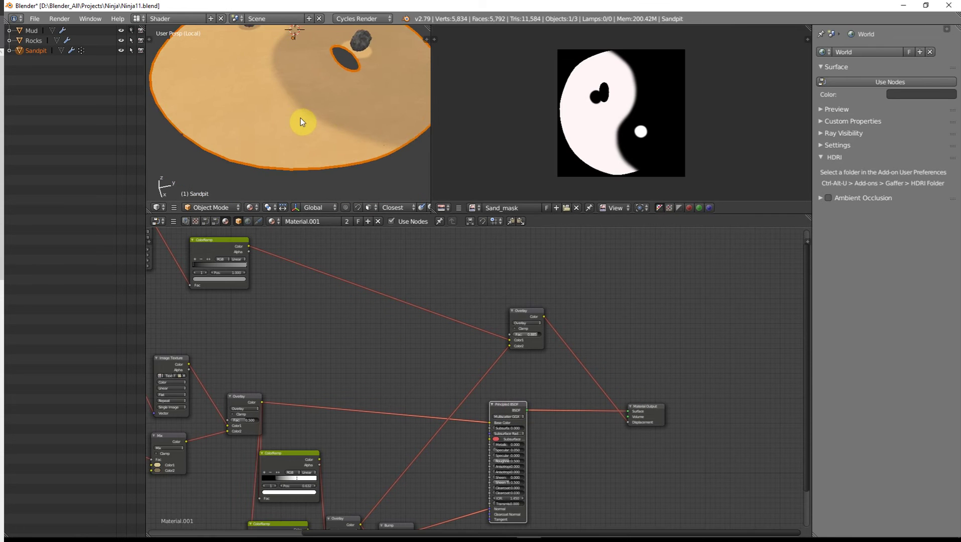
scroll(306, 119, up, 4)
scroll(339, 114, down, 5)
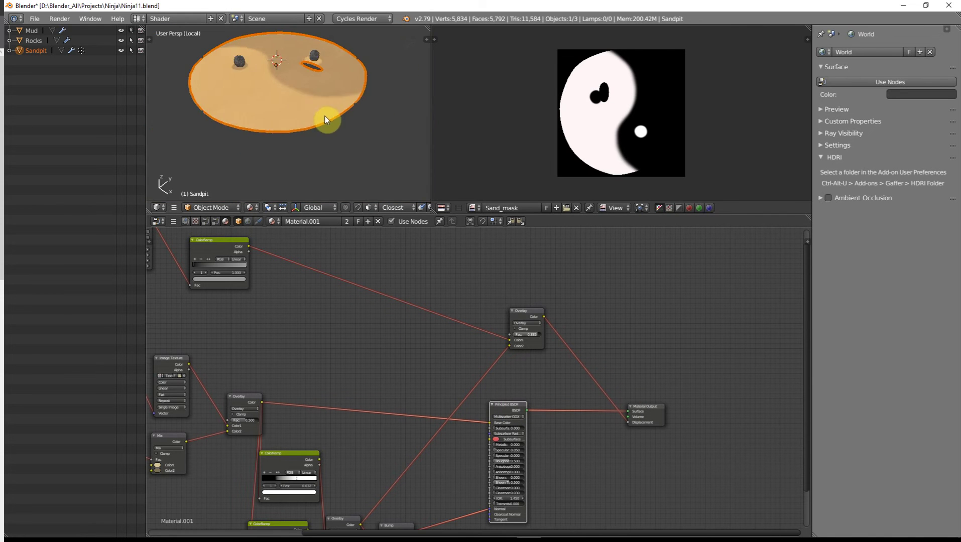
Add a Sun lamp to the scene and raise it about 4 units along the Z axis.
scroll(327, 108, up, 4)
scroll(352, 136, down, 3)
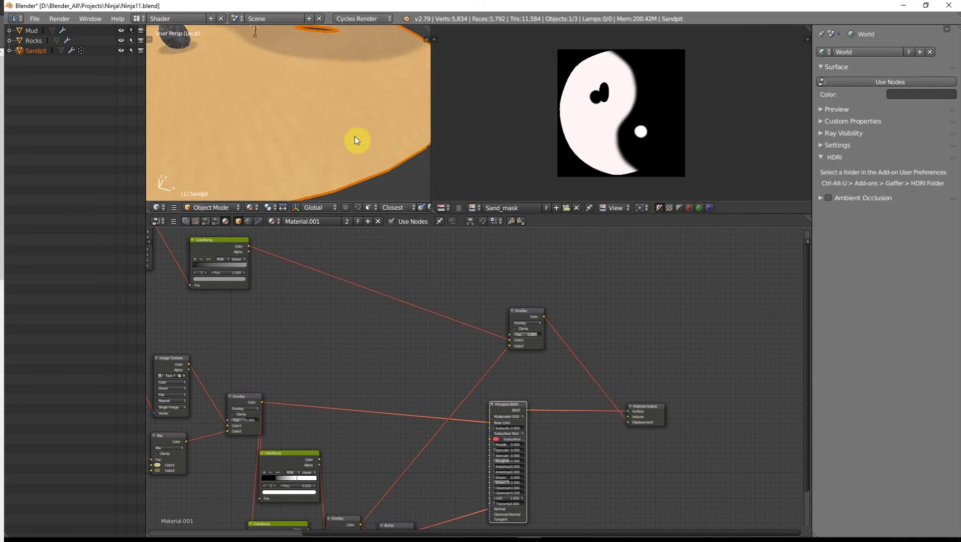
scroll(326, 120, up, 2)
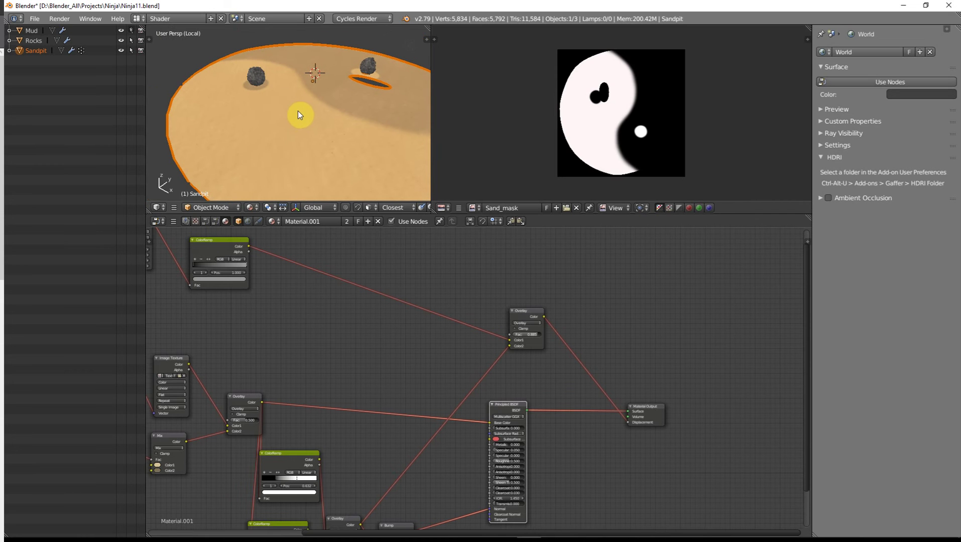
key(shift+a)
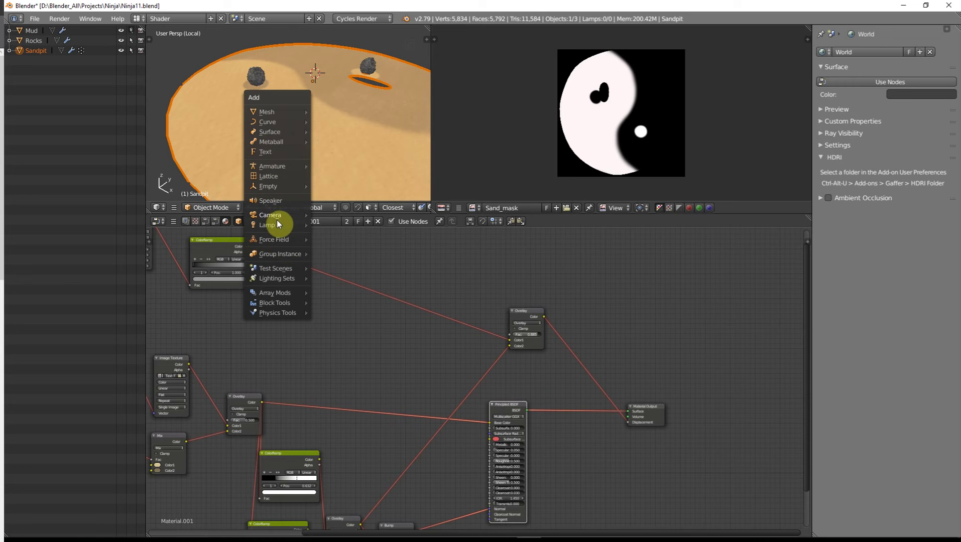
mouse_move(276, 228)
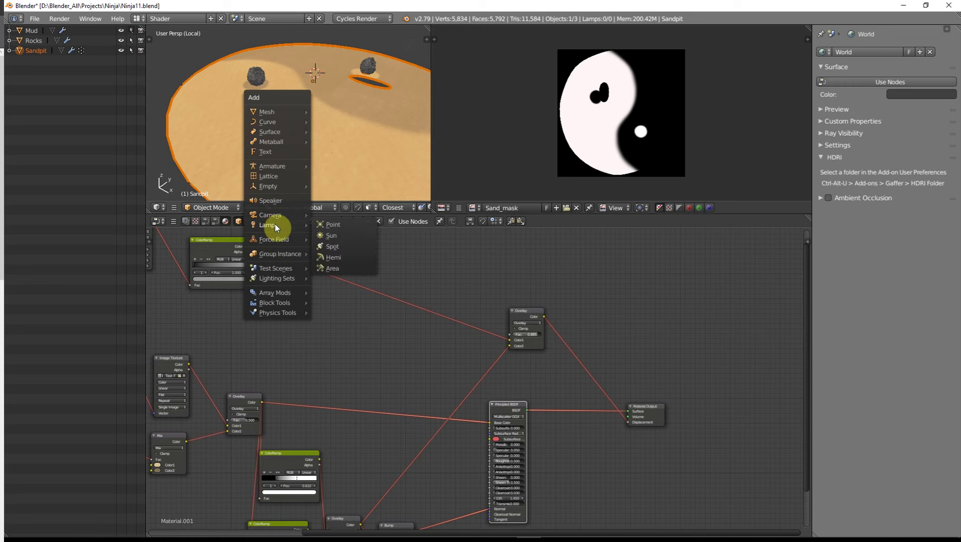
click(343, 234)
key(g)
key(x)
key(z)
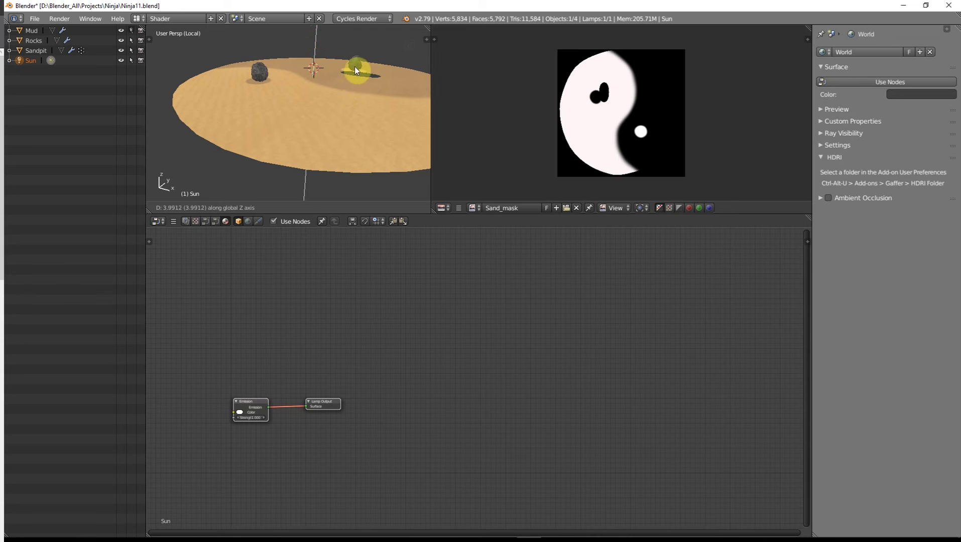
click(354, 66)
Switch the viewport to rendered shading and examine the sand surface and the nearest rock up close.
middle_drag(354, 68, 329, 129)
scroll(328, 129, up, 3)
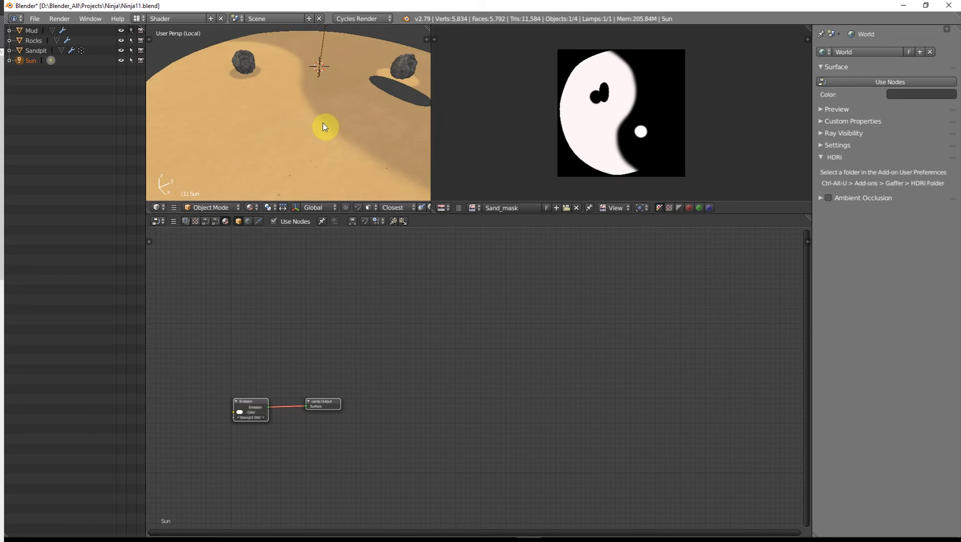
key(shift+z)
scroll(301, 124, up, 2)
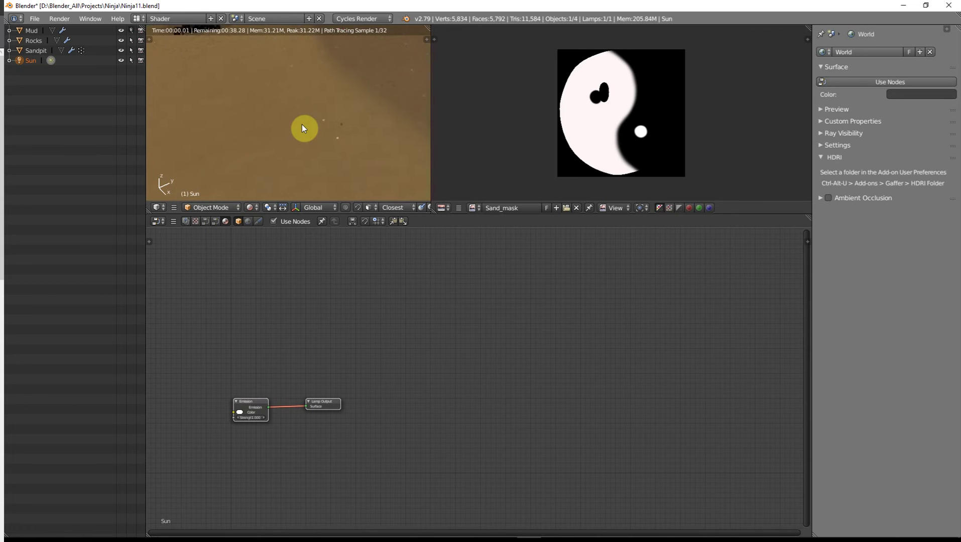
middle_drag(301, 124, 313, 96)
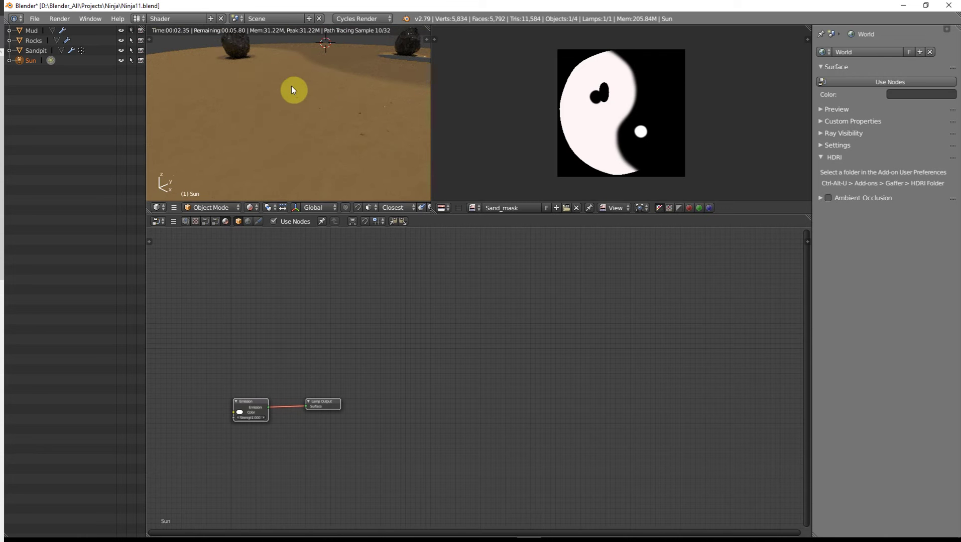
middle_drag(274, 86, 319, 150)
scroll(305, 140, up, 5)
scroll(319, 150, down, 2)
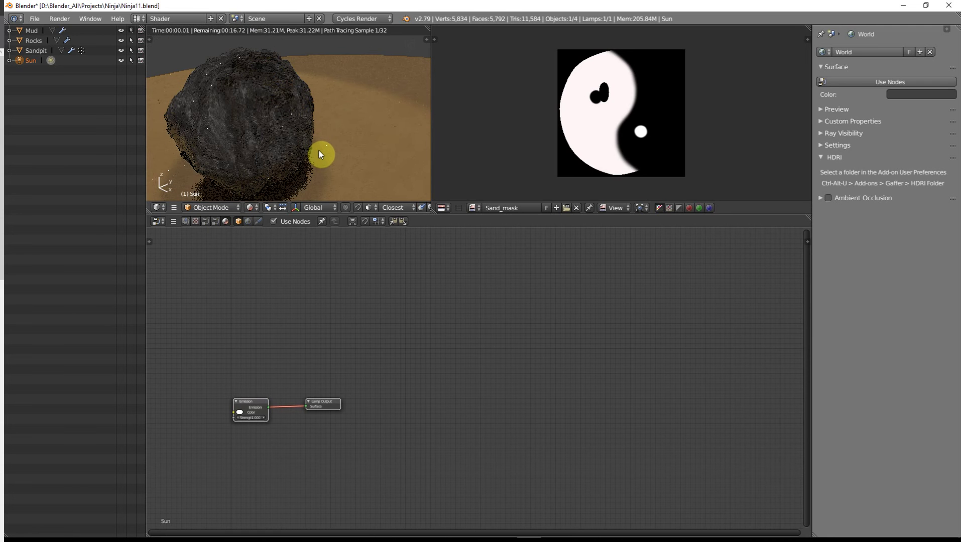
Select the rock and set the Specular of its Principled BSDF to 0.
right_click(249, 105)
scroll(350, 417, up, 3)
middle_drag(350, 416, 432, 359)
scroll(435, 362, up, 3)
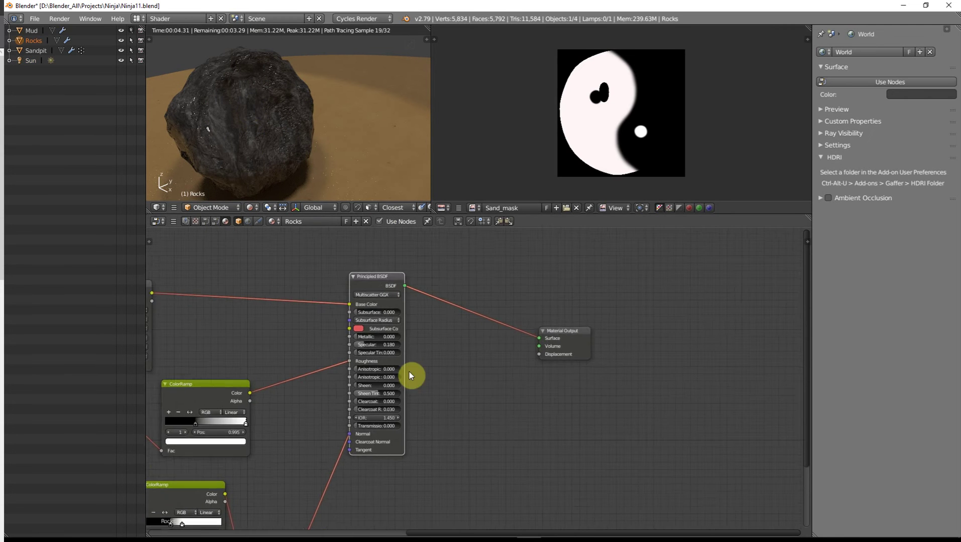
click(351, 335)
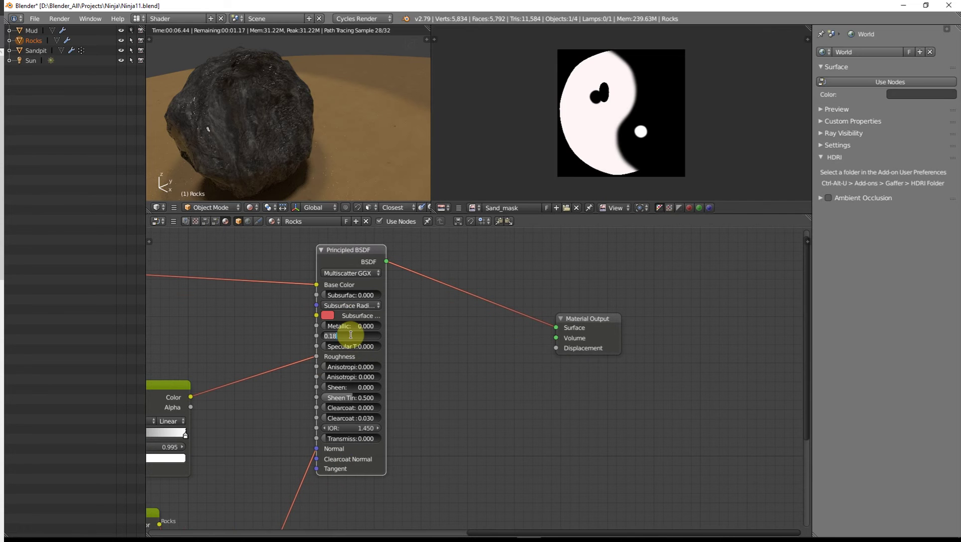
text(0)
key(Return)
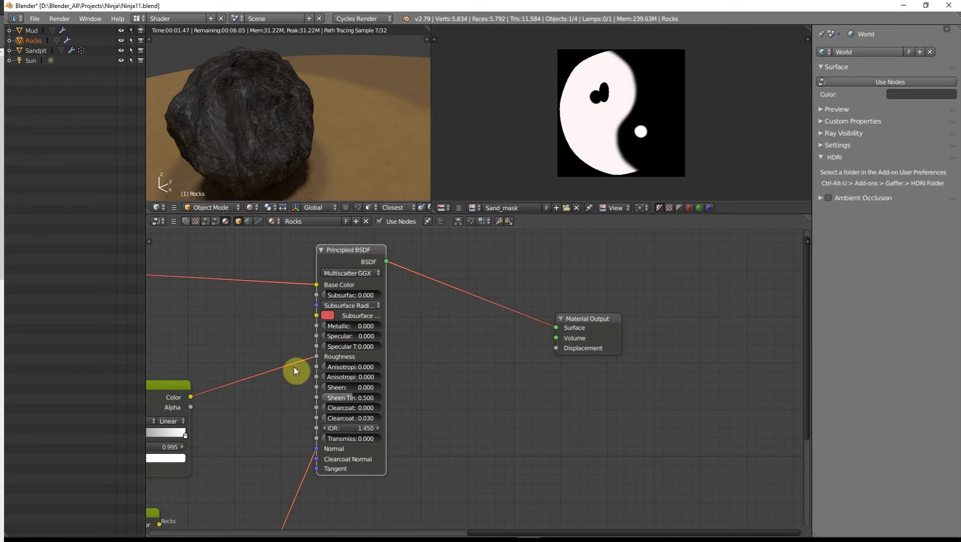
Try a Specular of 0.05 on the rock's Principled BSDF and settle on 0.01.
click(343, 337)
text(0.0.0)
key(Return)
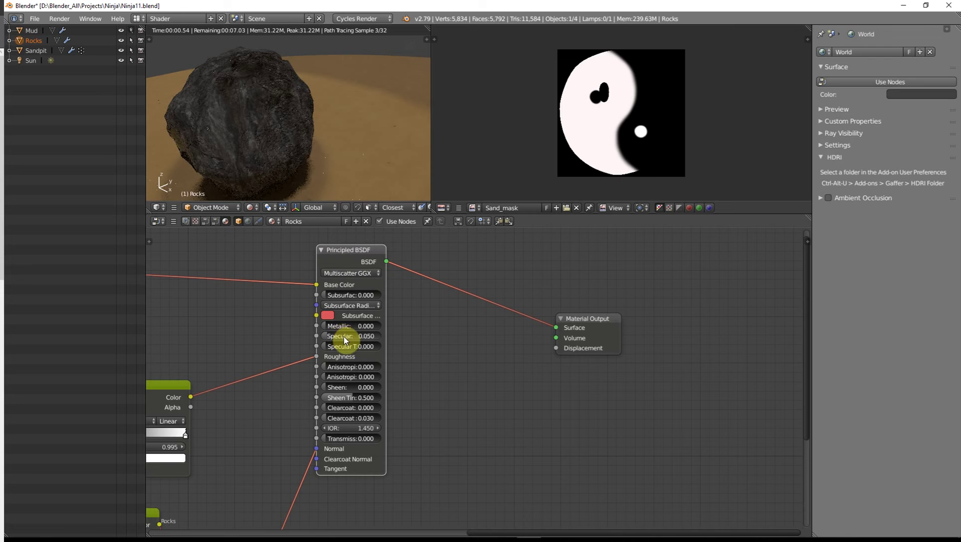
click(342, 336)
key(BackSpace)
text(1)
key(Return)
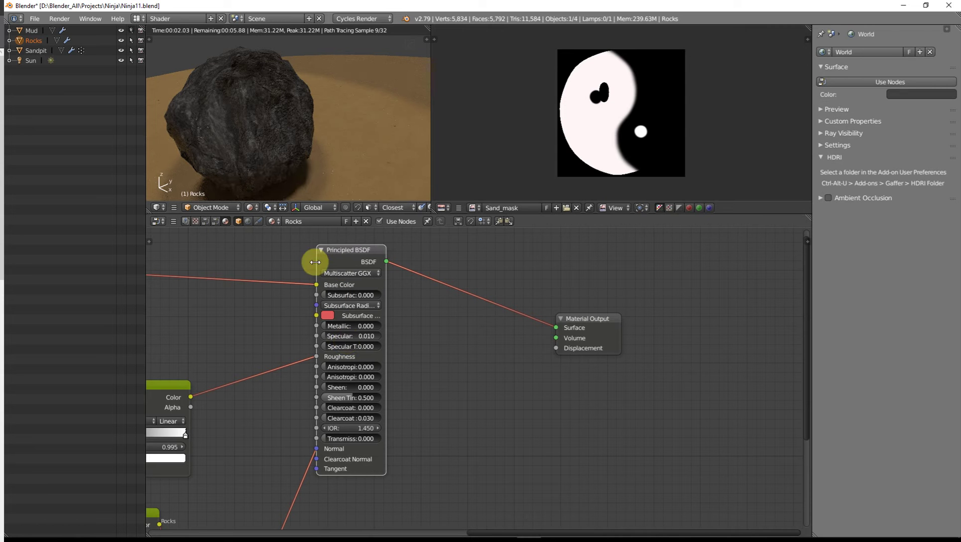
Turn off the rendered viewport shading and exit local view.
scroll(304, 140, down, 11)
mouse_move(325, 155)
middle_down()
mouse_move(316, 118)
mouse_move(328, 167)
mouse_move(301, 95)
middle_up()
key(shift+z)
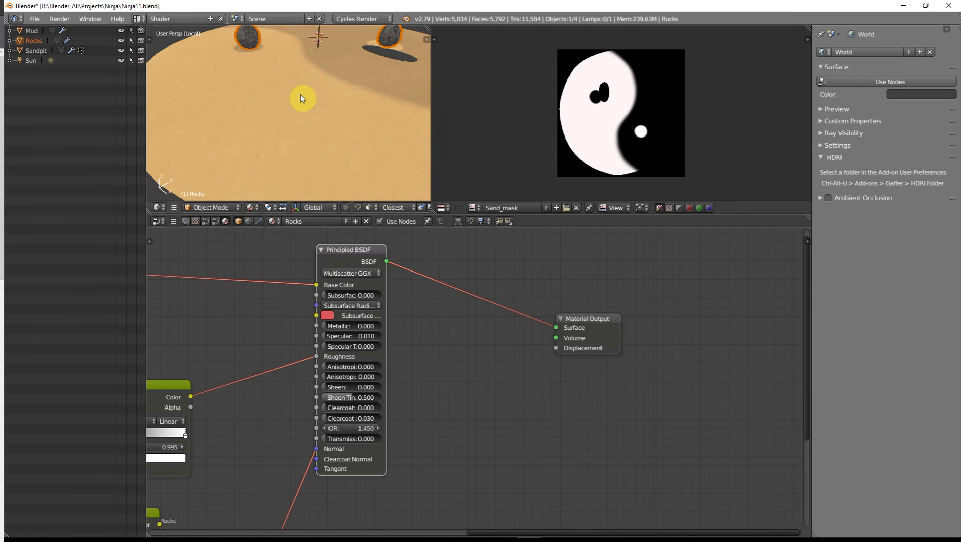
key(KP_Divide)
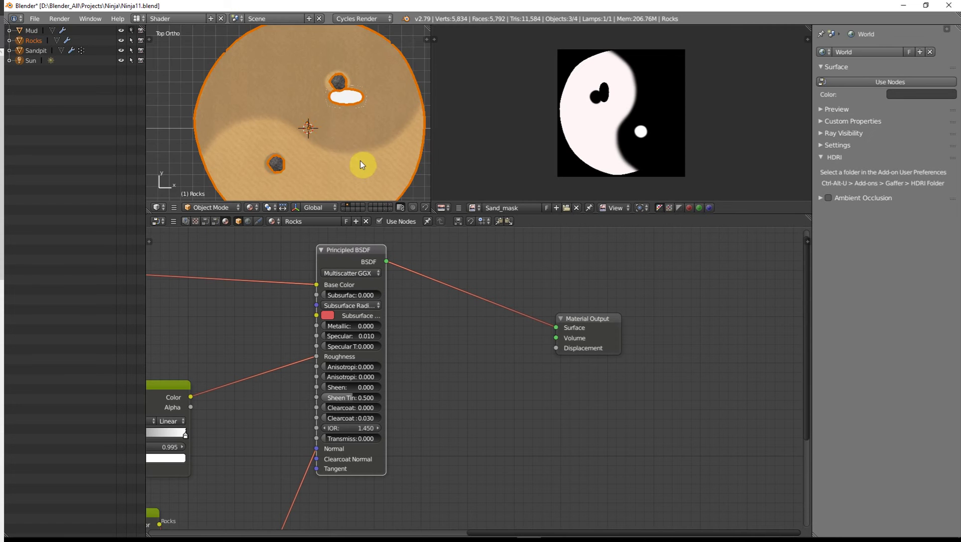
Select the sandpit and copy all of its material nodes except the Material Output.
scroll(283, 154, up, 4)
shift+middle_drag(319, 164, 340, 105)
scroll(384, 423, down, 4)
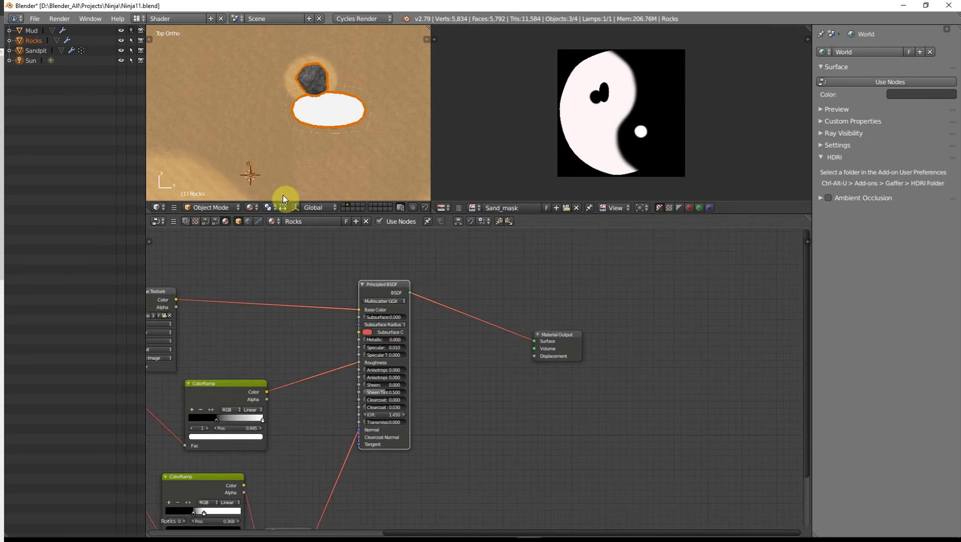
right_click(257, 169)
scroll(258, 169, down, 3)
scroll(389, 422, down, 7)
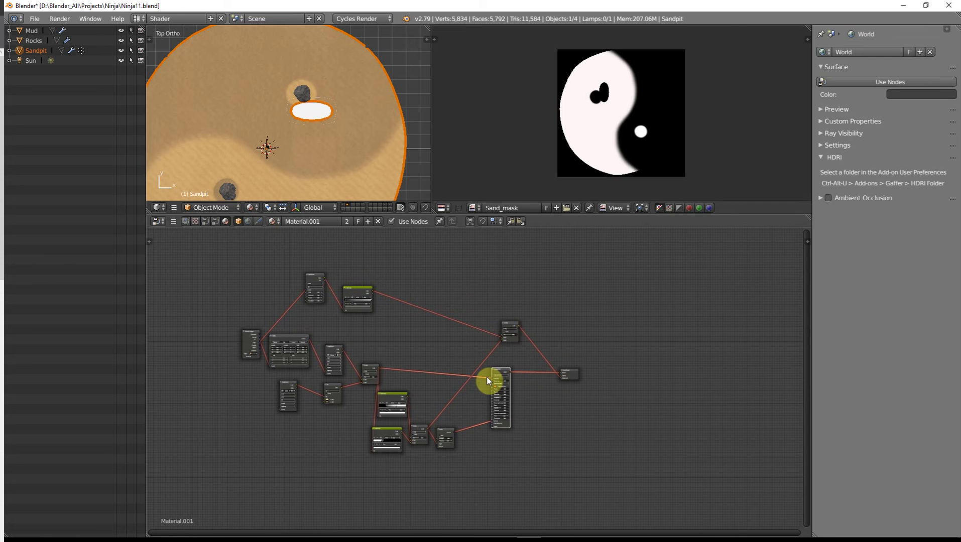
key(b)
drag(208, 241, 535, 498)
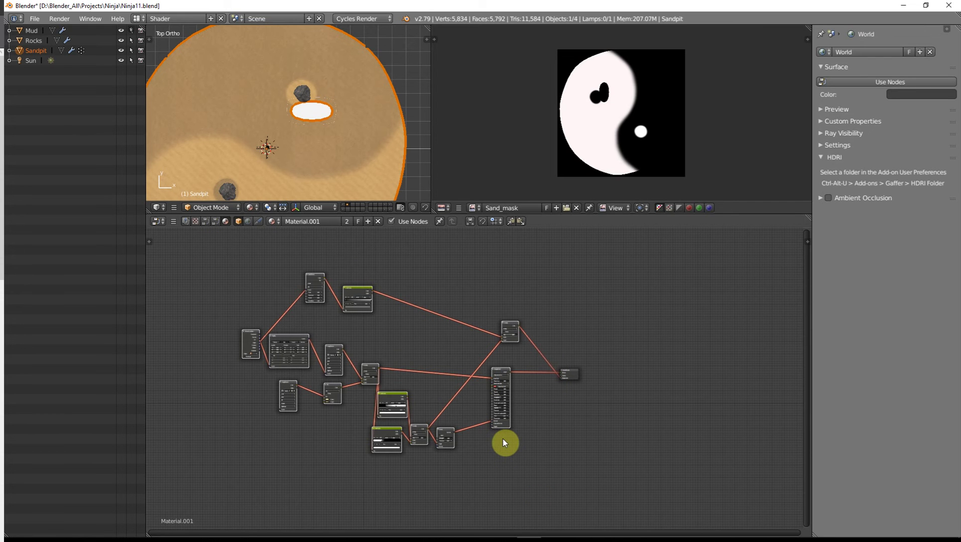
Select the mud patch beside the rock and give it a new material named Mud.
right_click(313, 111)
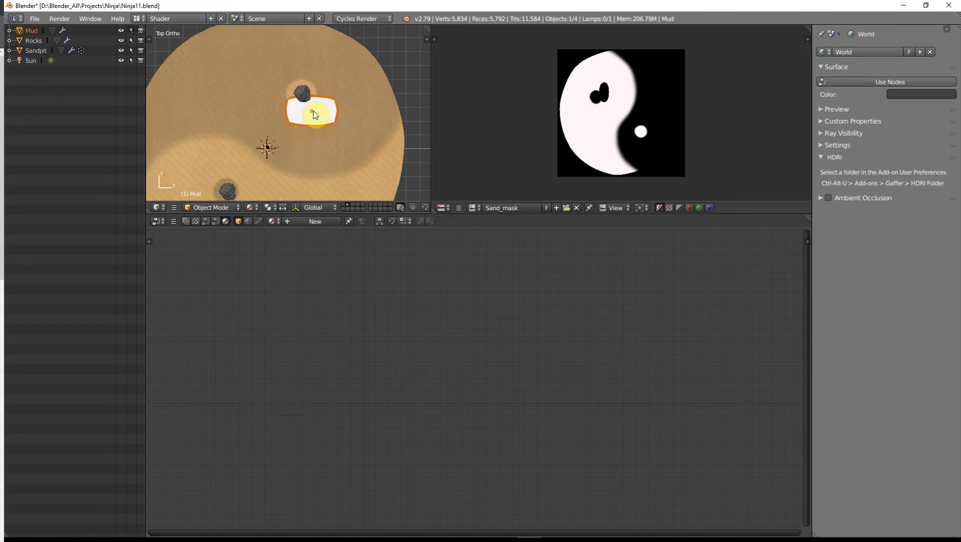
click(297, 222)
click(297, 222)
text(Mud)
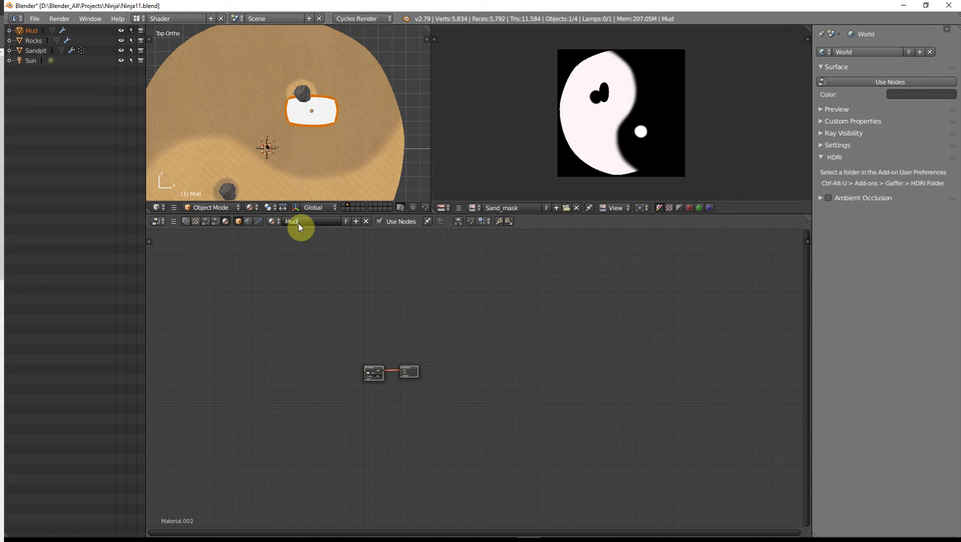
key(Return)
Move the Mud material's Material Output farther away and delete the default Diffuse BSDF node.
scroll(402, 384, up, 2)
middle_drag(414, 390, 485, 360)
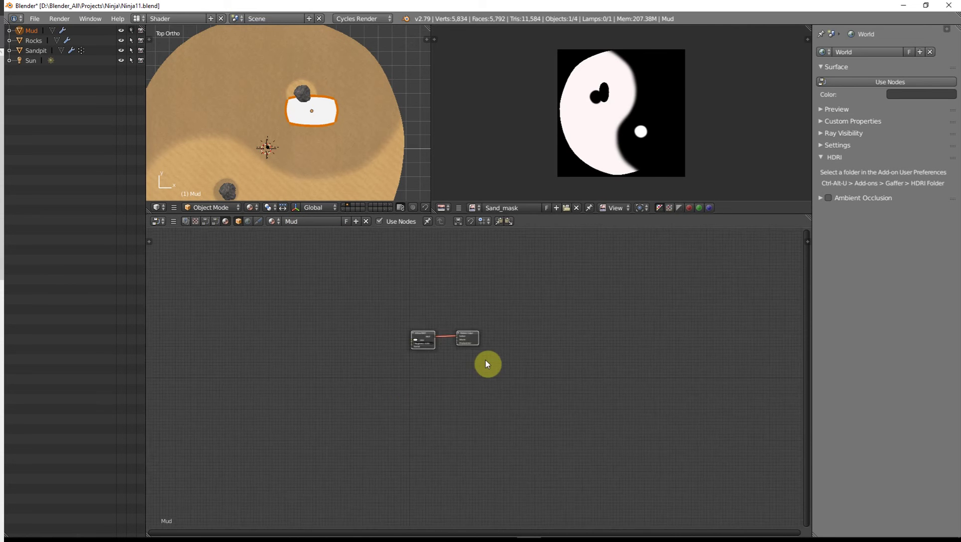
scroll(485, 360, up, 10)
drag(480, 296, 605, 316)
click(365, 283)
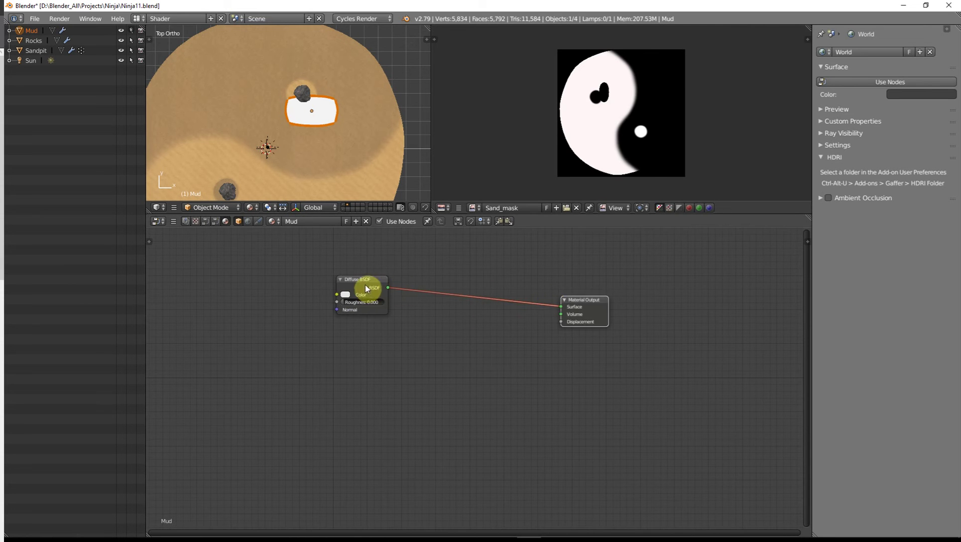
key(x)
Paste the copied sand nodes into the Mud material and move the Material Output past the Principled BSDF.
scroll(321, 345, down, 8)
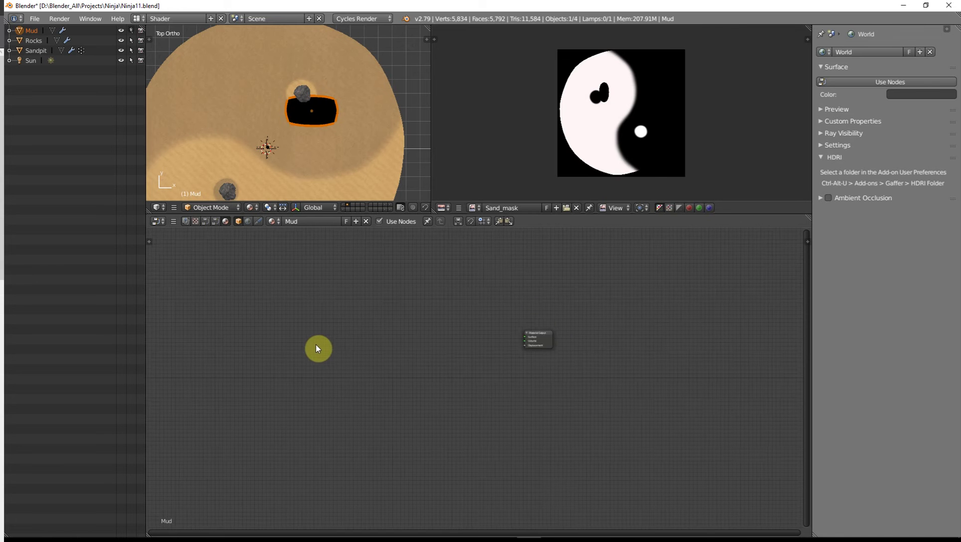
middle_drag(318, 348, 369, 346)
key(ctrl+v)
middle_drag(467, 374, 219, 375)
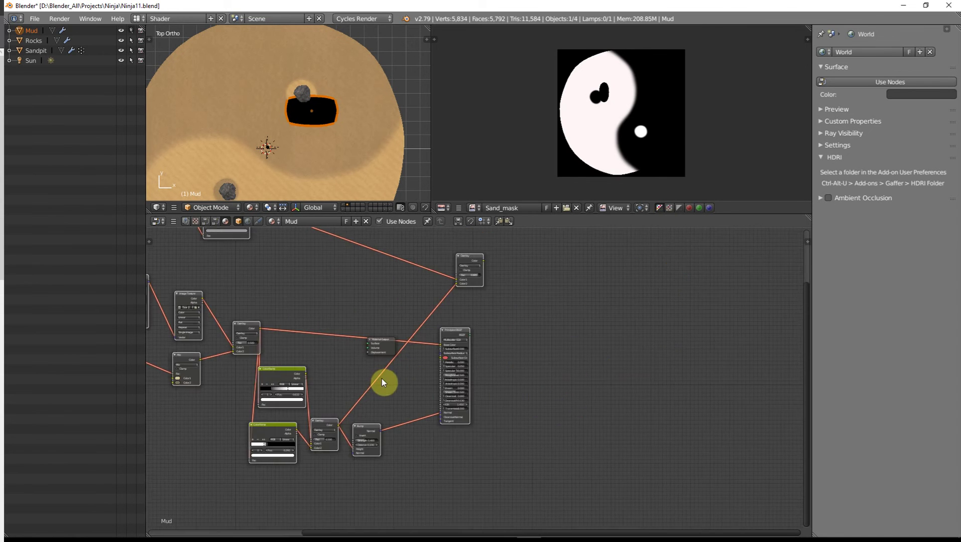
scroll(383, 379, down, 3)
middle_drag(384, 364, 418, 384)
drag(428, 376, 593, 355)
Delete the sand Image Texture, the Overlay it feeds and the Mapping node from the Mud material.
middle_drag(382, 383, 464, 386)
scroll(464, 386, up, 4)
middle_drag(405, 393, 531, 365)
scroll(456, 374, up, 3)
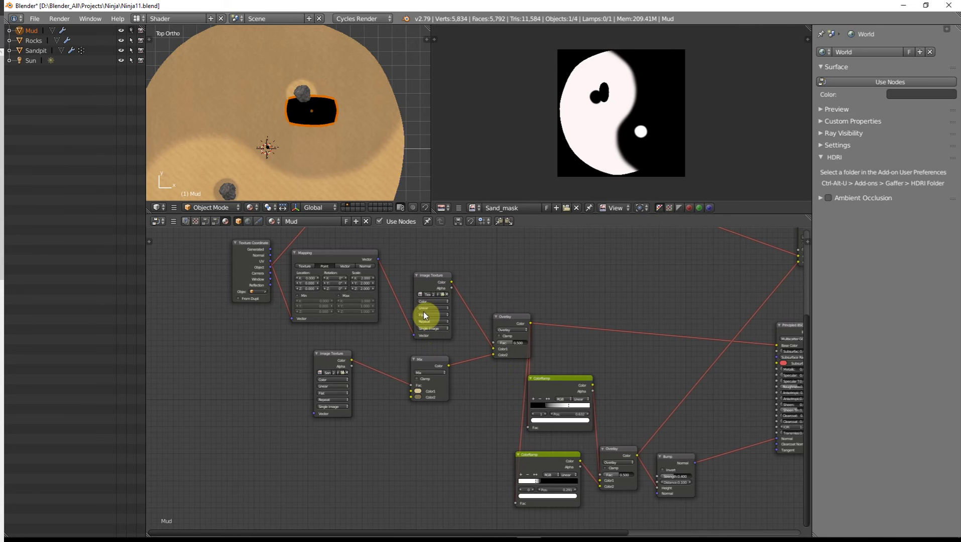
mouse_move(510, 407)
middle_down()
mouse_move(407, 346)
mouse_move(433, 473)
middle_up()
middle_drag(402, 409, 429, 459)
middle_drag(446, 365, 386, 304)
middle_drag(406, 360, 425, 320)
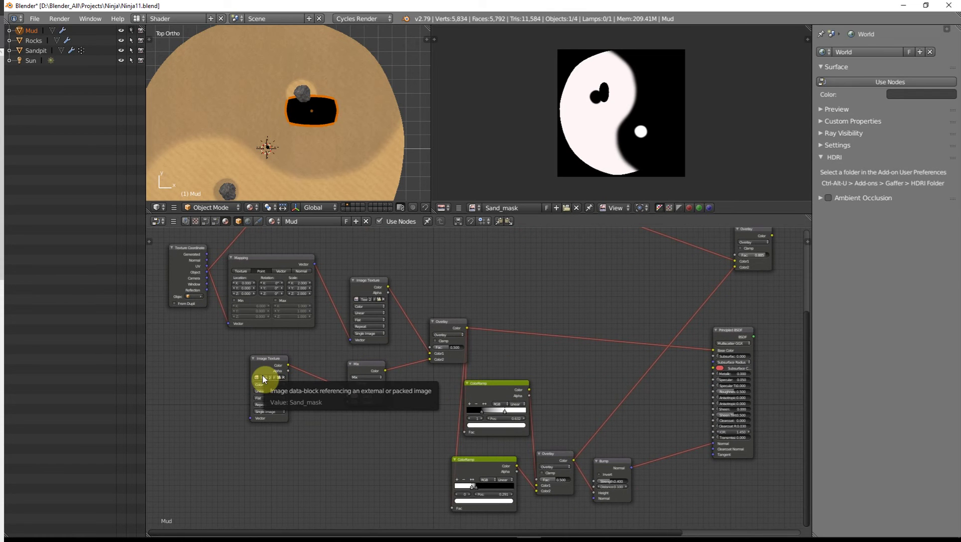
click(355, 300)
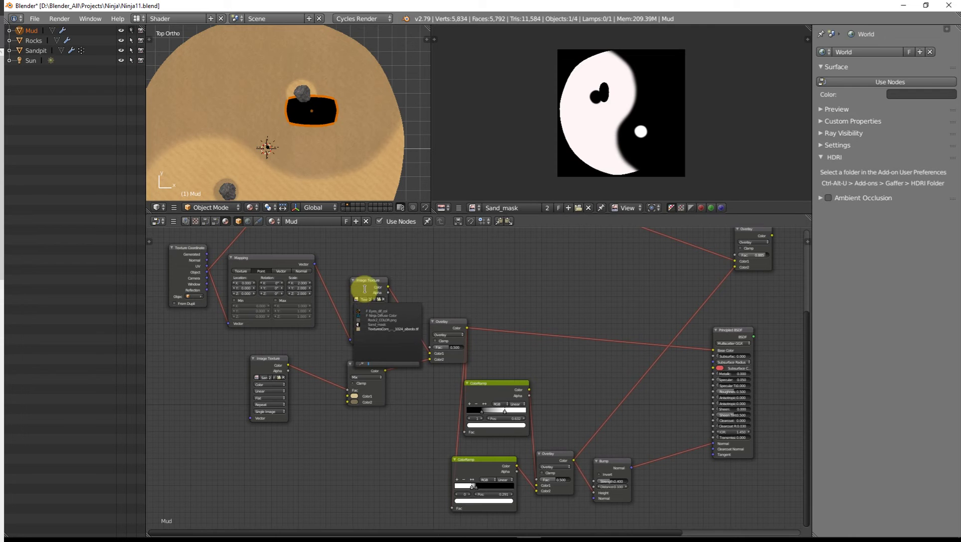
click(376, 282)
key(x)
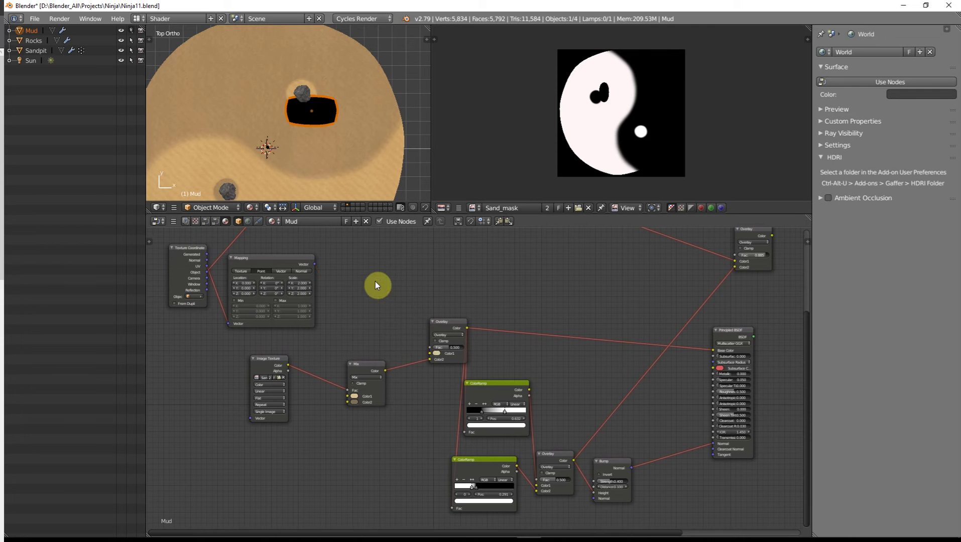
click(438, 319)
key(x)
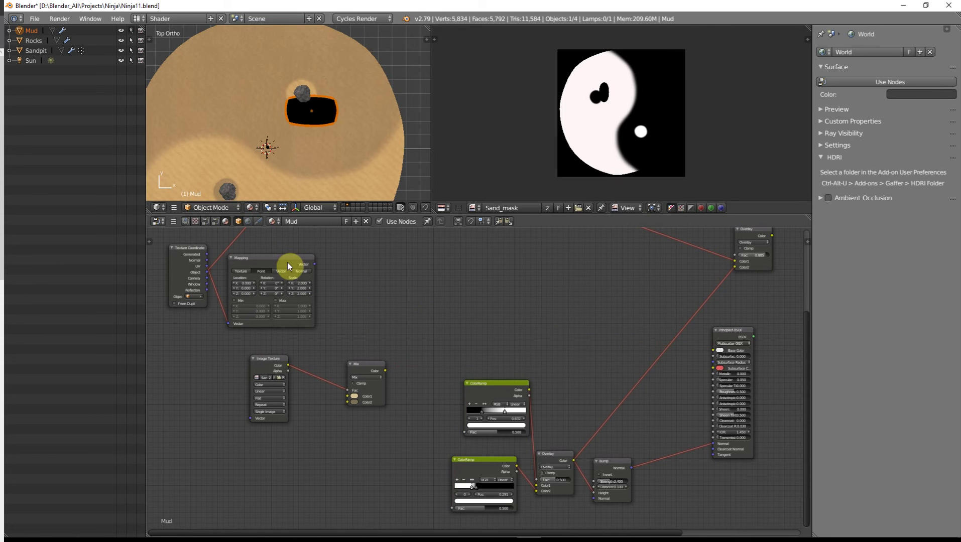
click(287, 262)
key(x)
Connect the Texture Coordinate node to the Vector input of the Sand_mask Image Texture.
scroll(281, 286, down, 2)
middle_drag(275, 293, 310, 360)
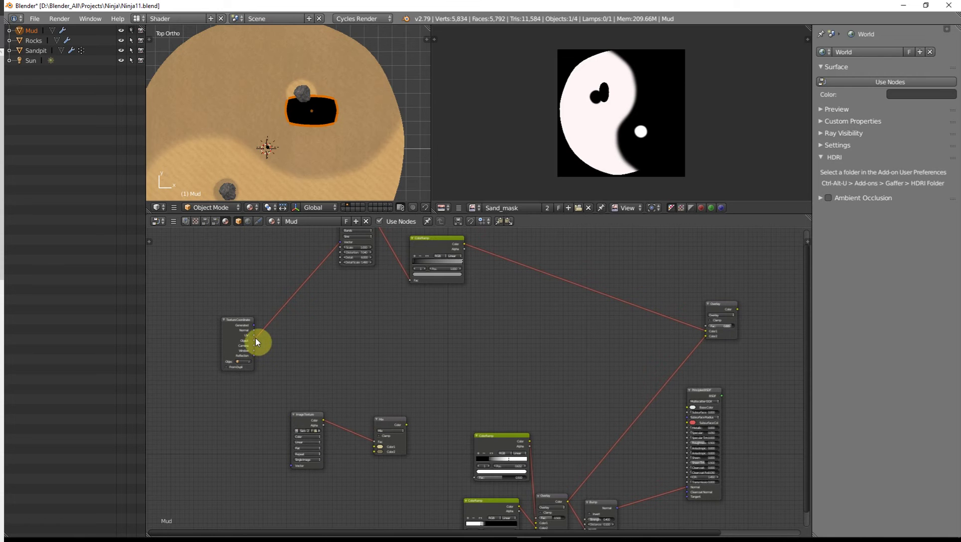
drag(254, 338, 292, 466)
Connect the Mix node's Color to the Principled BSDF's Base Color and to the upper ColorRamp's Fac.
middle_drag(427, 384, 337, 377)
middle_drag(391, 442, 307, 379)
scroll(307, 379, down, 2)
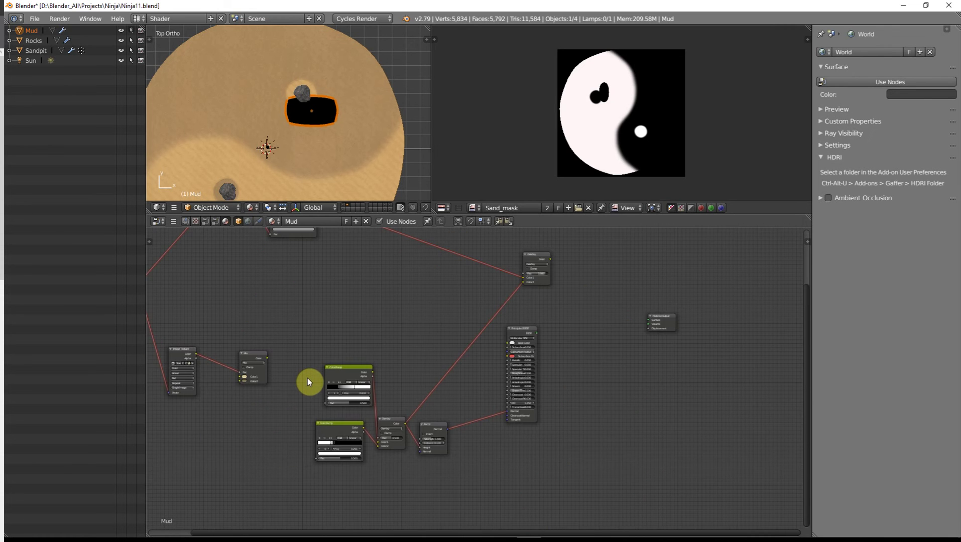
scroll(308, 378, up, 2)
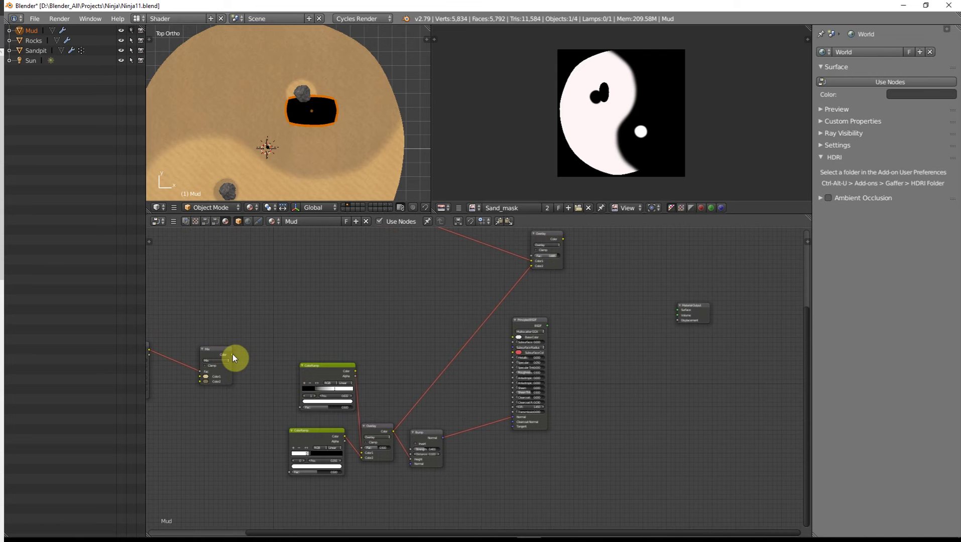
drag(235, 355, 512, 339)
middle_drag(329, 366, 475, 362)
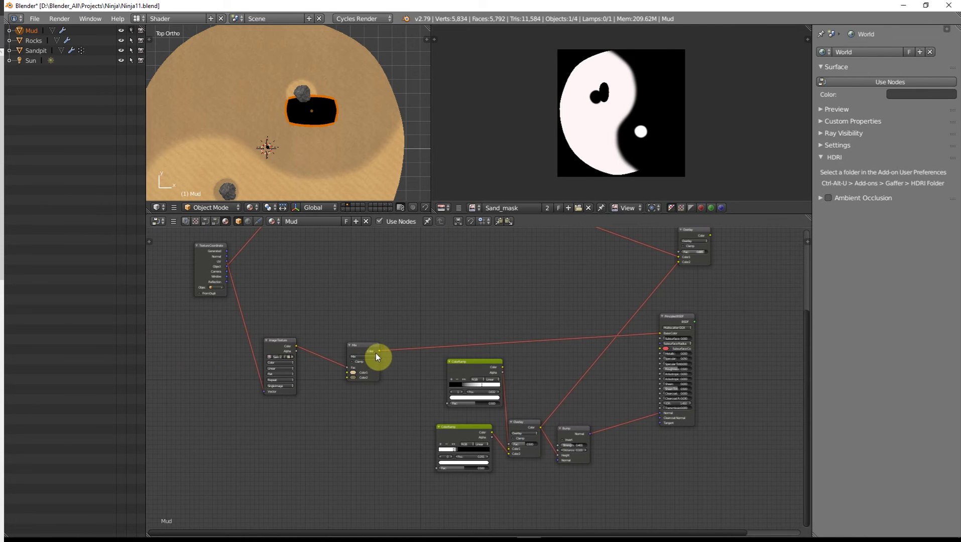
drag(379, 351, 448, 403)
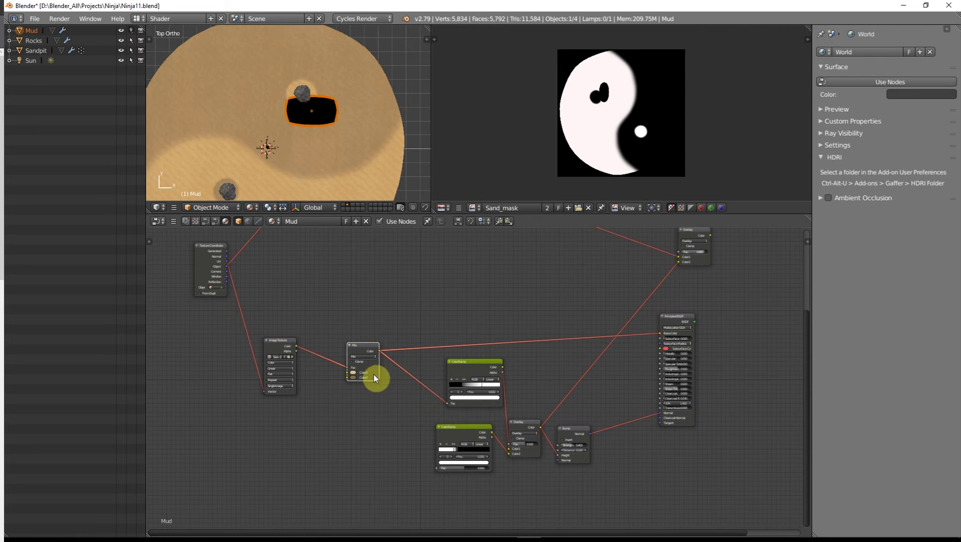
Connect the Mix node's Color to the lower ColorRamp's Fac in the Mud material.
drag(380, 349, 437, 469)
scroll(442, 384, down, 1)
middle_drag(447, 377, 332, 444)
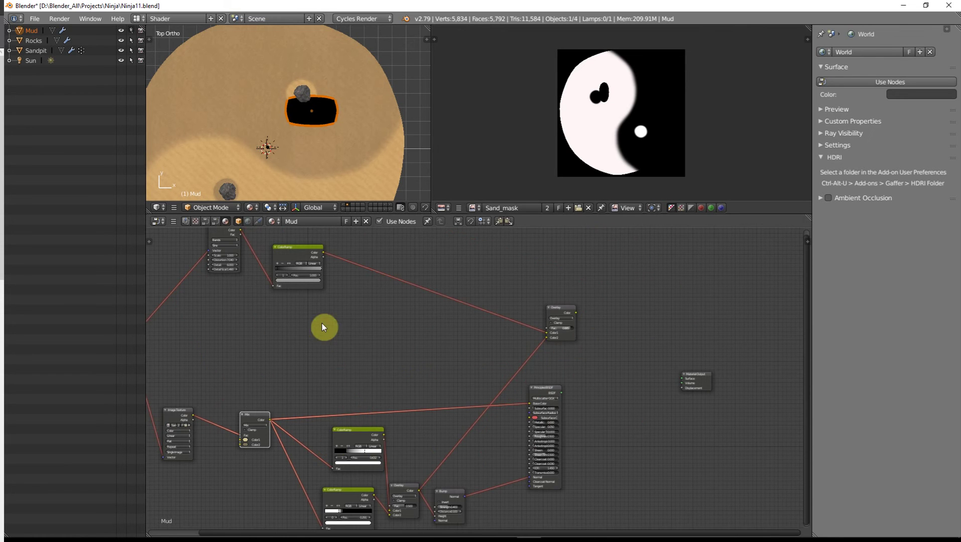
Connect the Principled BSDF to the Material Output's Surface and the upper Overlay's Color to its Displacement.
middle_drag(507, 356, 492, 353)
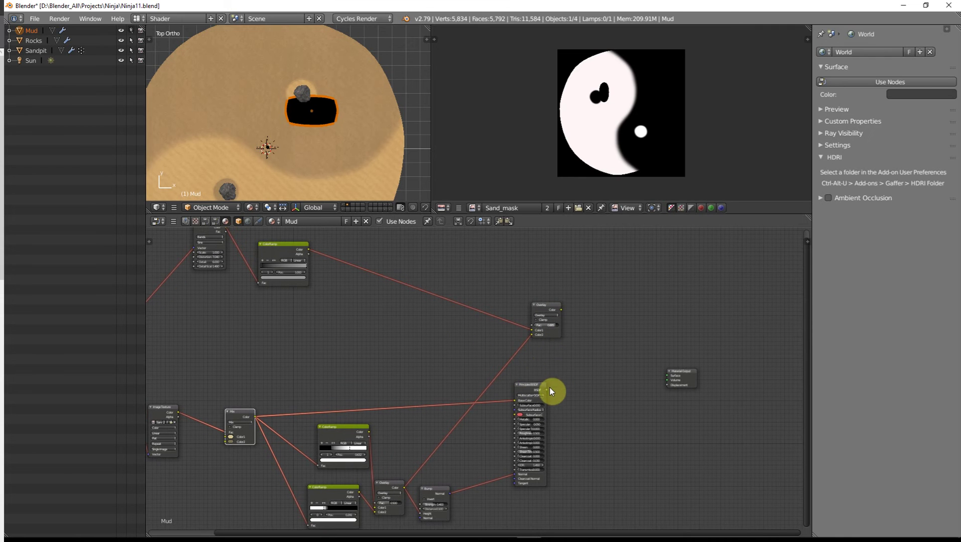
drag(546, 391, 667, 376)
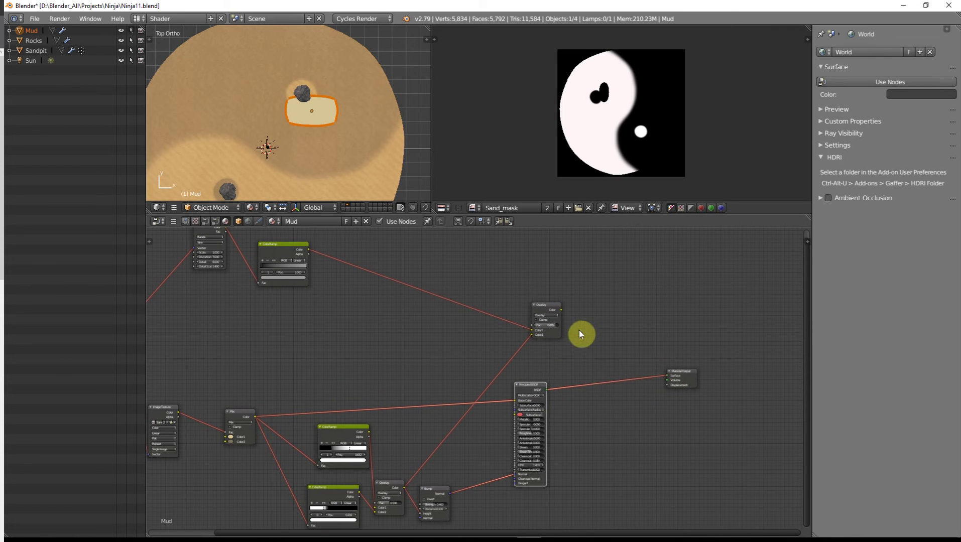
drag(561, 307, 668, 385)
drag(560, 310, 667, 385)
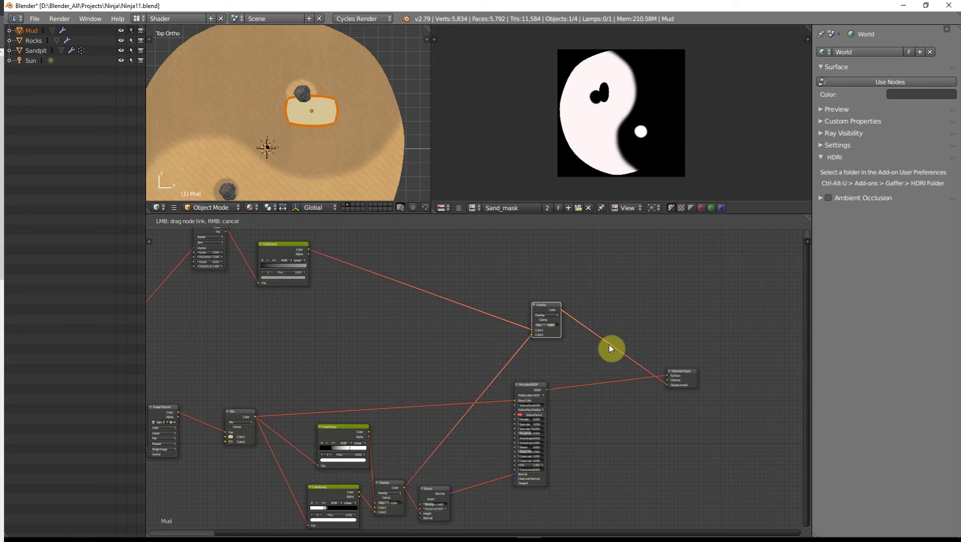
Examine the mud puddle beside the rock up close in a rendered preview, and return to the material view.
scroll(317, 147, up, 2)
scroll(318, 146, up, 2)
mouse_move(309, 152)
middle_down()
mouse_move(343, 98)
mouse_move(325, 140)
mouse_move(253, 107)
mouse_move(310, 133)
mouse_move(310, 158)
middle_up()
key(shift+z)
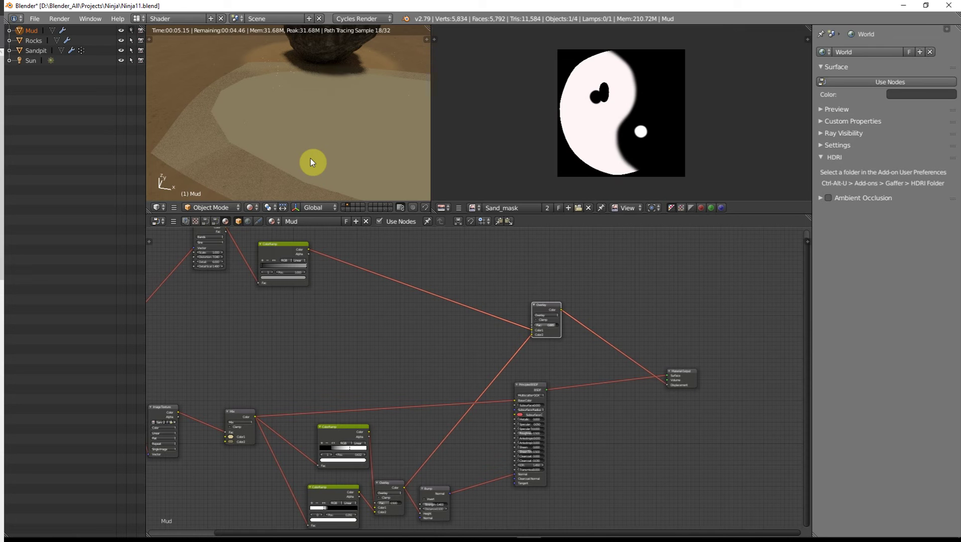
scroll(310, 158, down, 3)
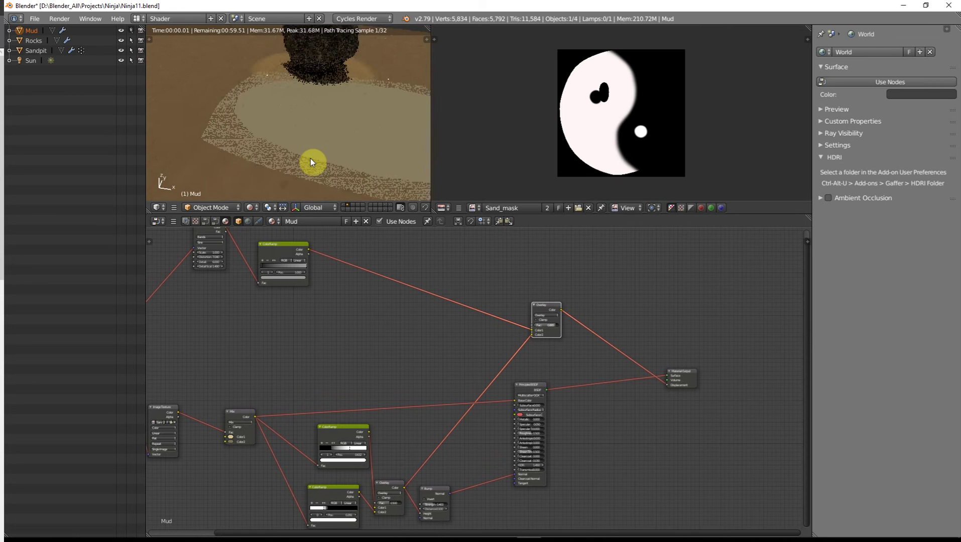
mouse_move(310, 168)
middle_down()
mouse_move(258, 106)
mouse_move(276, 157)
mouse_move(331, 168)
middle_up()
key(shift+z)
scroll(330, 164, up, 2)
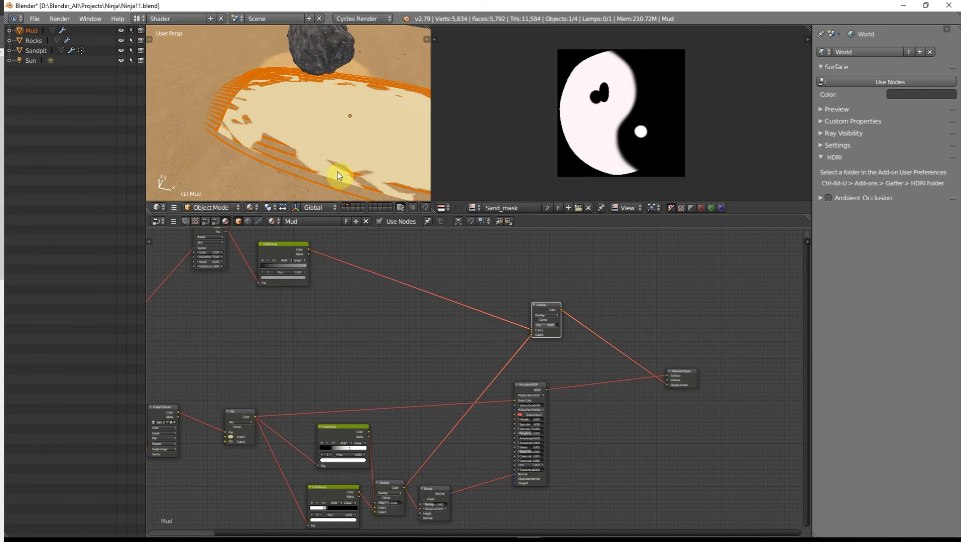
Preview the Mix node's colour output directly on the Mud object through a Viewer node.
scroll(492, 406, down, 1)
scroll(460, 308, down, 1)
middle_drag(493, 406, 513, 391)
scroll(460, 308, up, 2)
scroll(440, 330, down, 1)
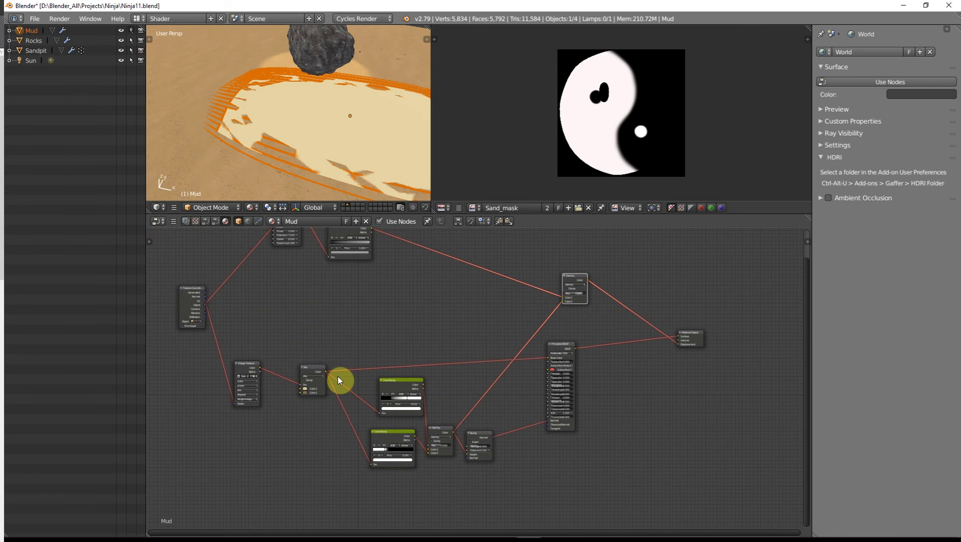
click(250, 365)
ctrl+shift+click(311, 367)
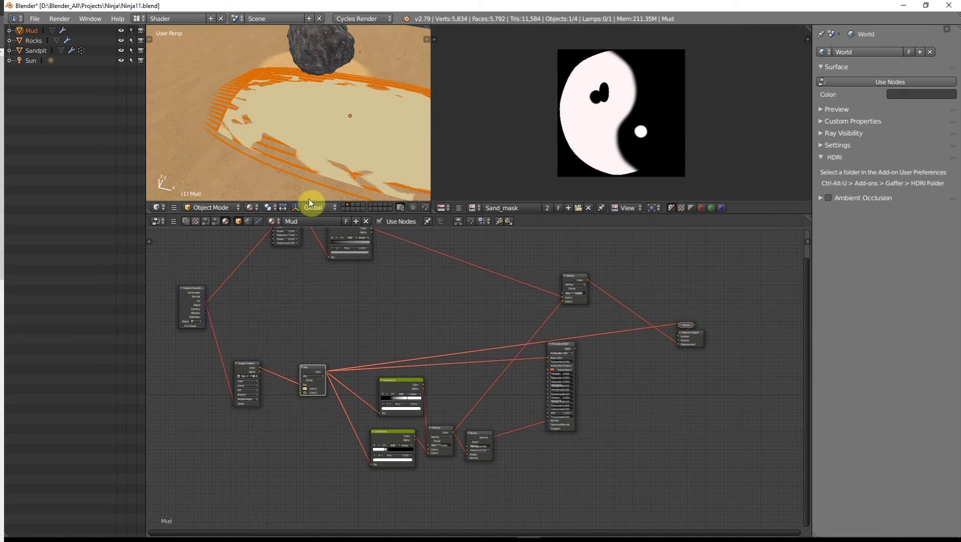
Isolate the Mud object in local view, apply its rotation and scale, and leave local view.
key(KP_Divide)
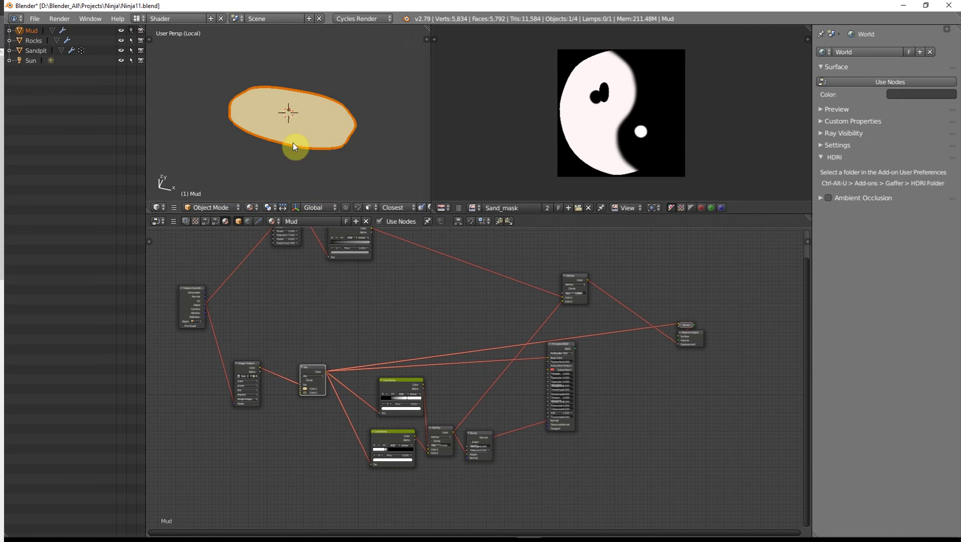
scroll(293, 142, up, 4)
middle_drag(299, 143, 347, 93)
key(ctrl+a)
click(290, 119)
key(KP_Divide)
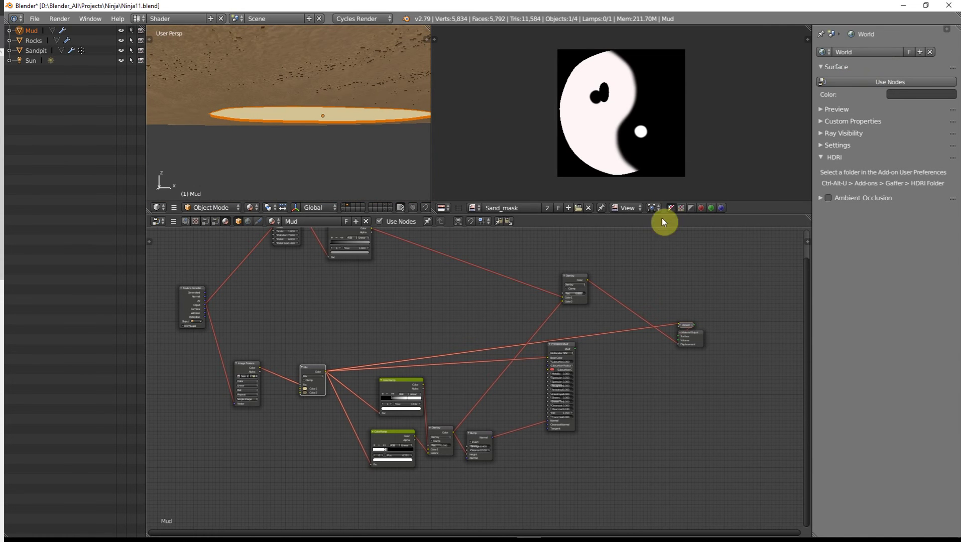
Switch to the Rhuan screen layout, exit its local view and select the Mud object.
key(ctrl+Left)
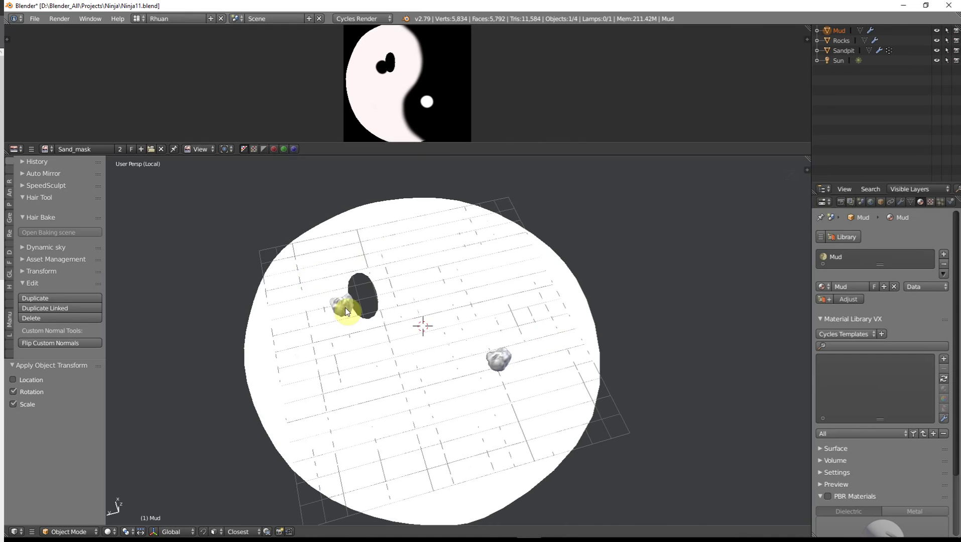
scroll(395, 314, up, 3)
middle_drag(395, 314, 455, 302)
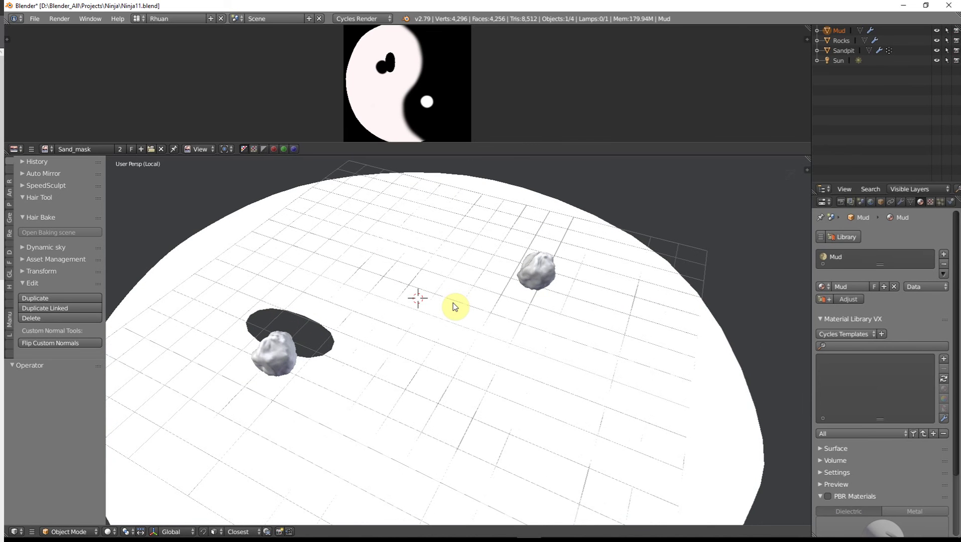
key(KP_Divide)
scroll(453, 303, up, 3)
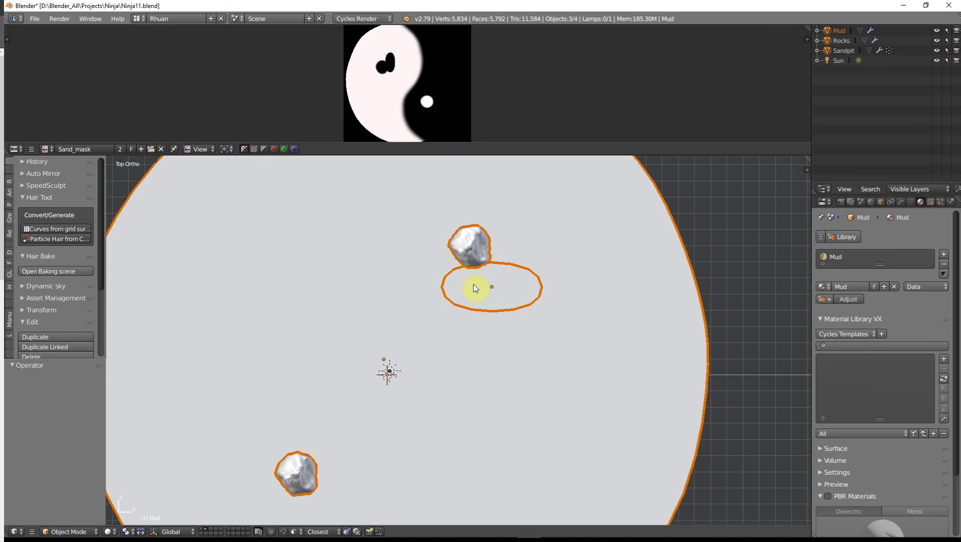
right_click(473, 288)
middle_drag(475, 292, 533, 235)
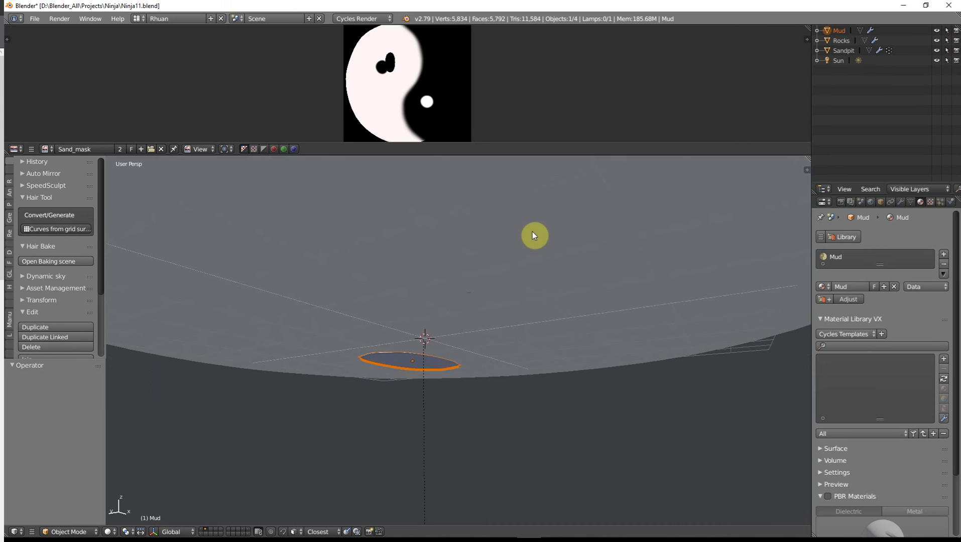
Increase the Thickness of the Mud object's Solidify modifier and return to the Shader layout.
click(900, 202)
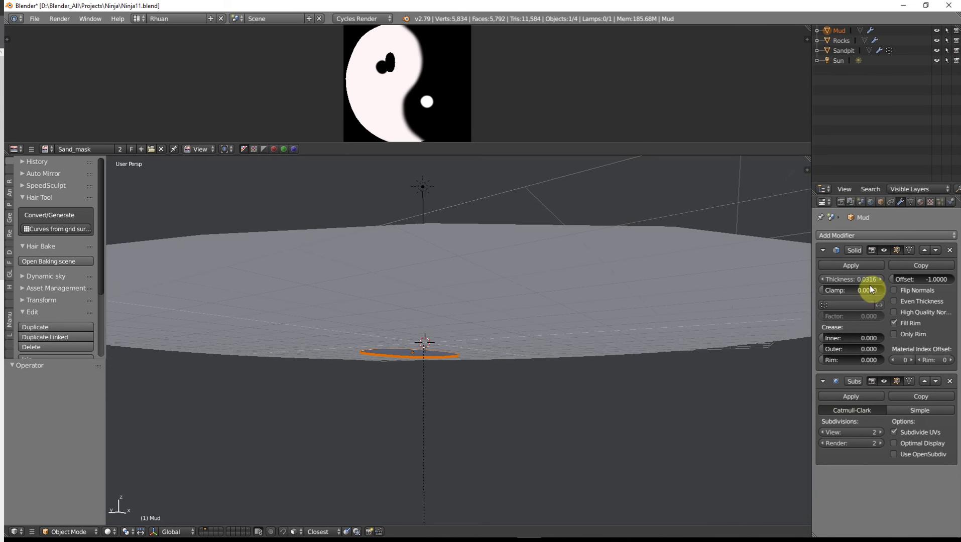
drag(843, 279, 864, 285)
middle_drag(381, 293, 418, 360)
key(a)
scroll(418, 360, up, 3)
key(ctrl+Right)
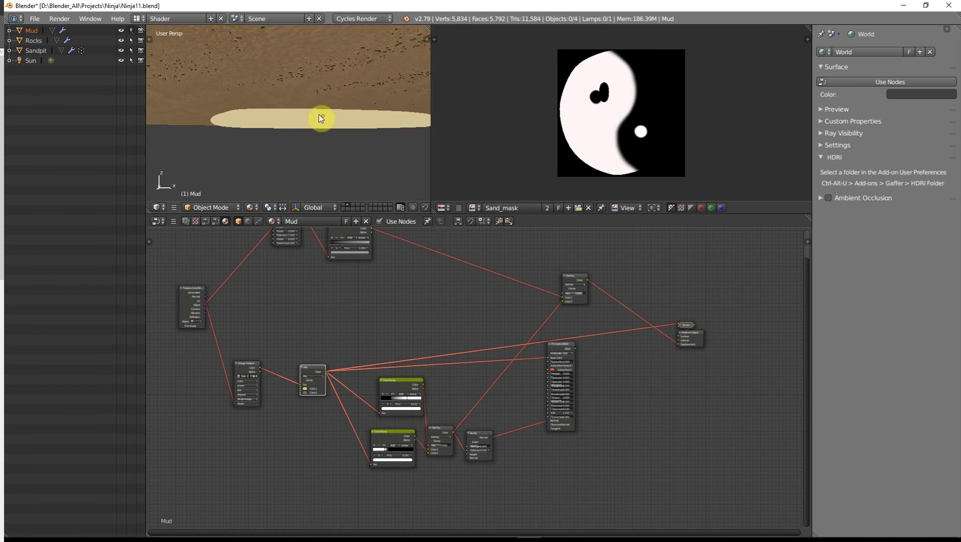
Darken Color1 of the Mix node to a duller mud tone.
middle_drag(319, 114, 317, 170)
scroll(317, 170, up, 2)
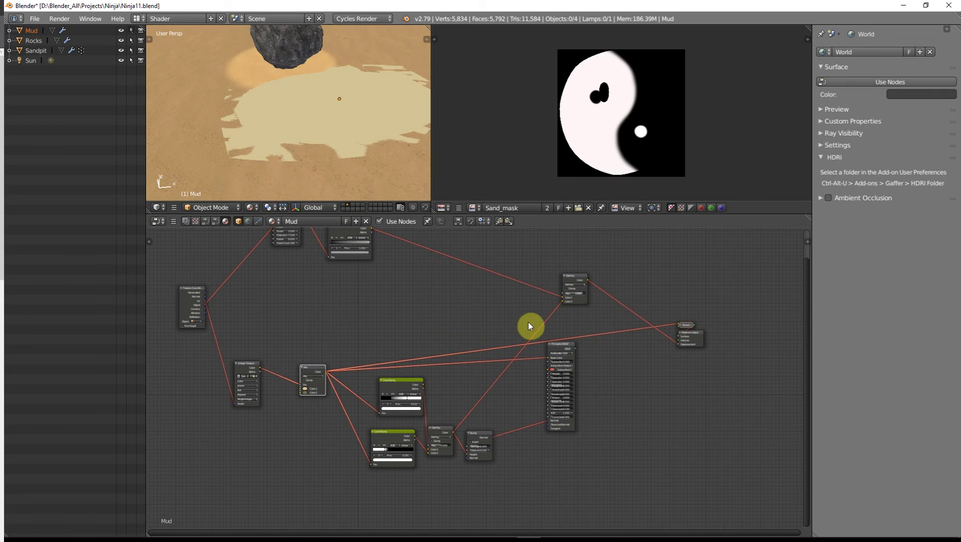
middle_drag(528, 322, 494, 335)
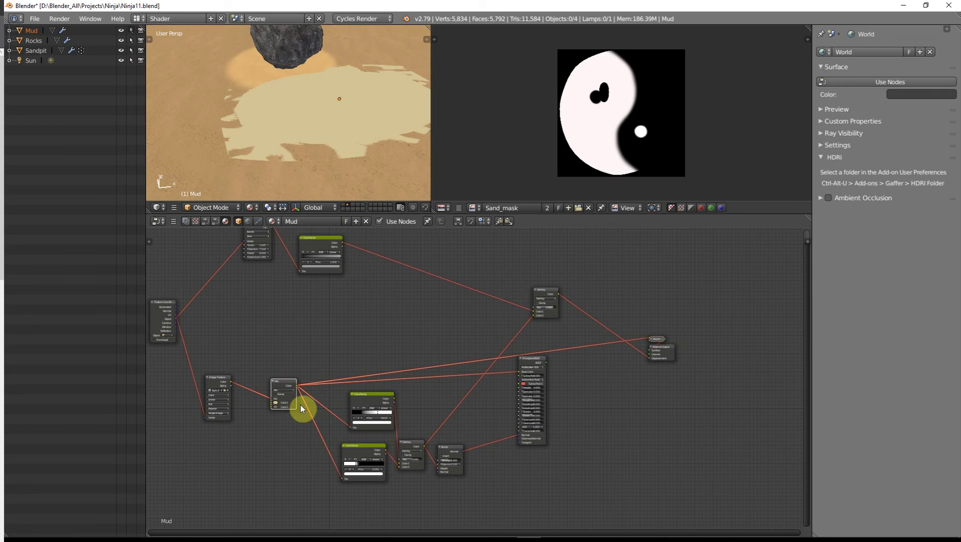
click(275, 404)
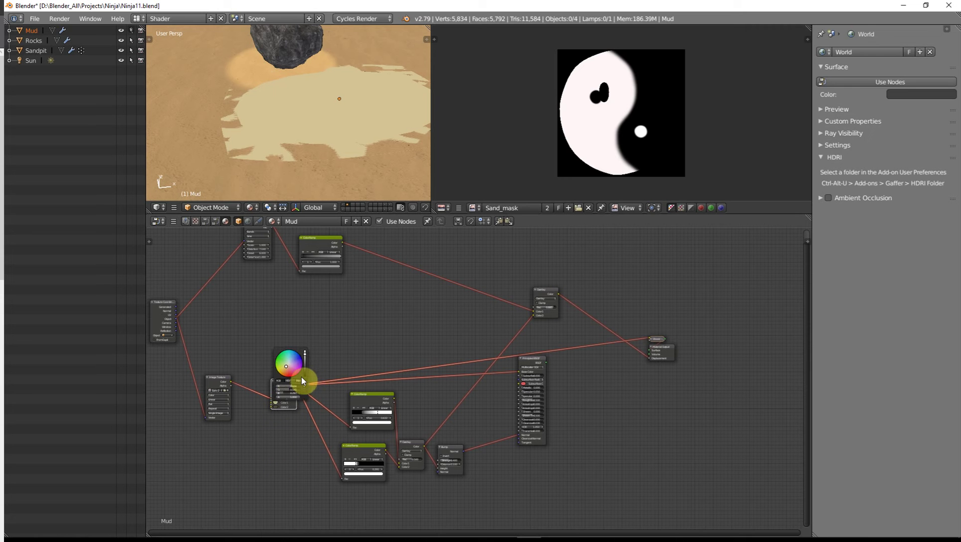
drag(304, 360, 305, 364)
middle_drag(310, 452, 408, 453)
scroll(405, 432, up, 3)
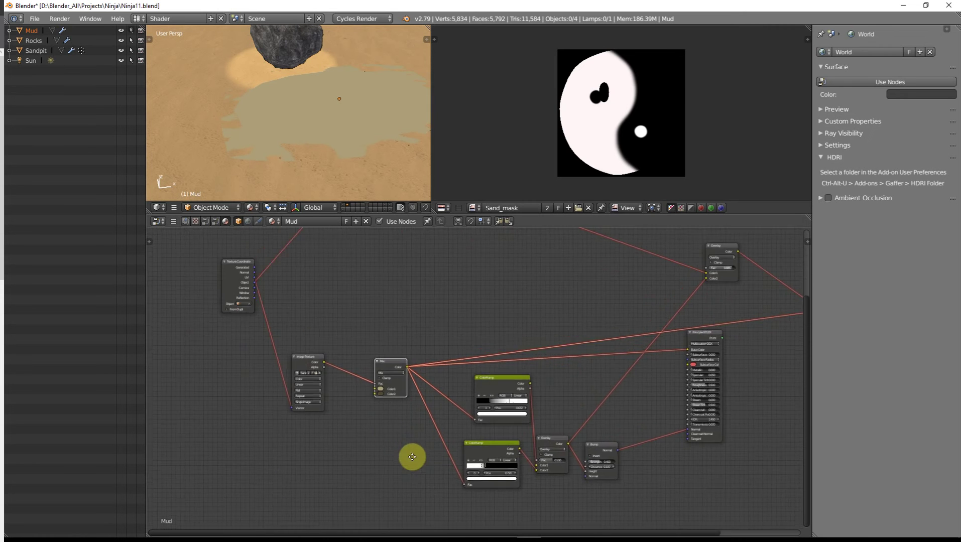
Enter Edit Mode on the Mud object and select all of its faces.
middle_drag(336, 292, 336, 320)
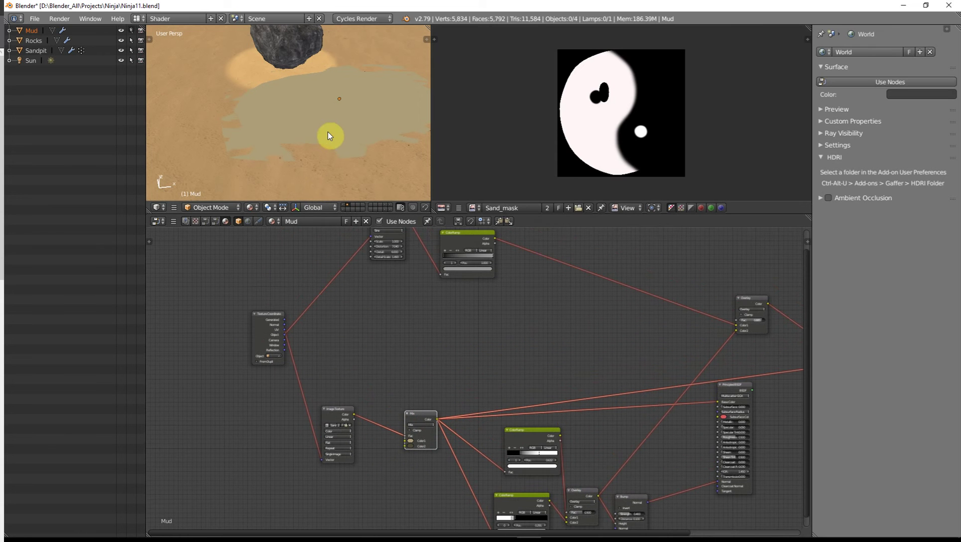
key(Tab)
key(a)
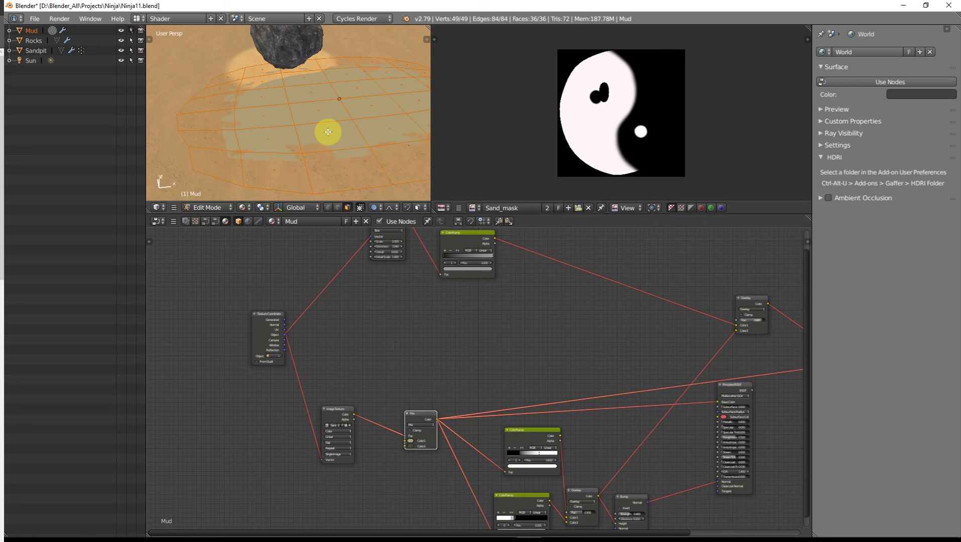
Try to UV-map the selected Mud faces with Sphere Projection.
key(u)
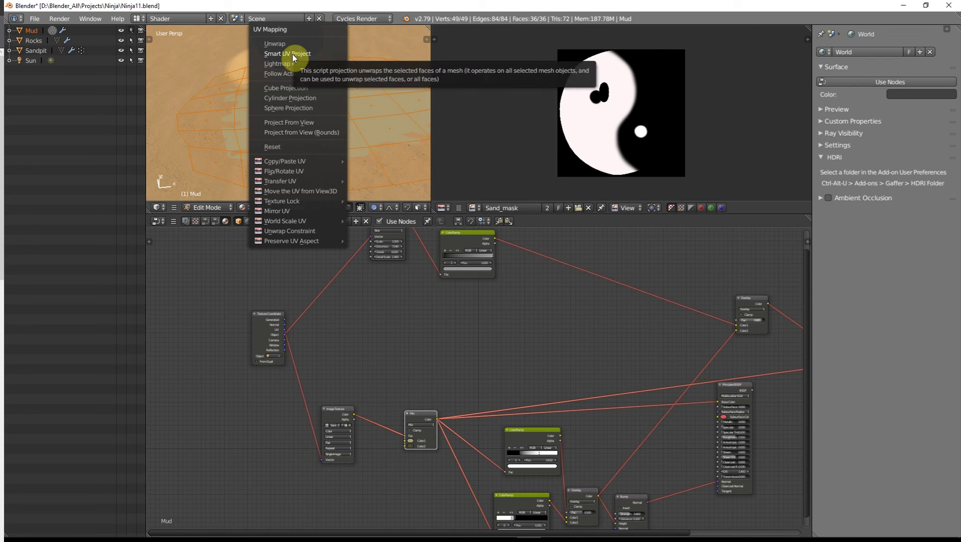
key(h)
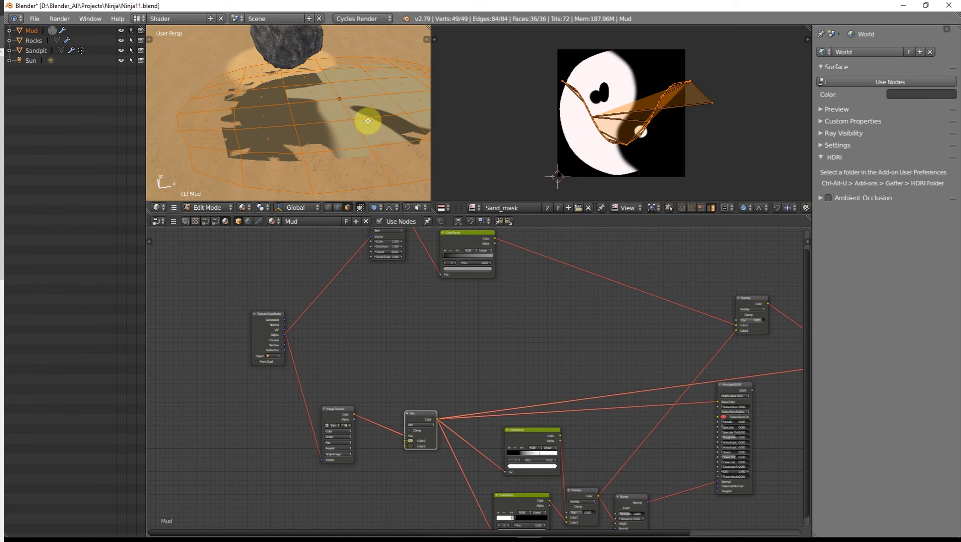
key(ctrl+z)
UV-map the Mud faces from the top view with Project from View (Bounds) and return to Object Mode.
key(KP_7)
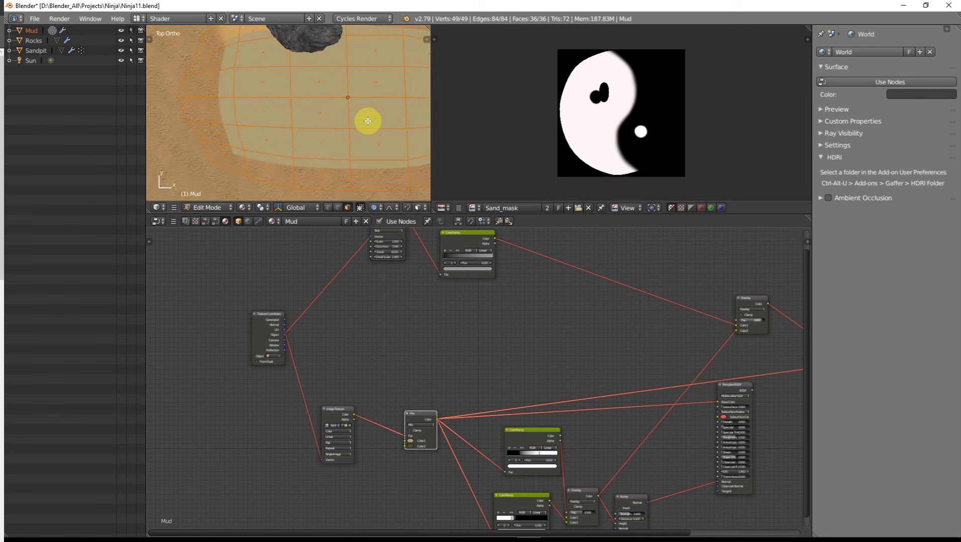
key(u)
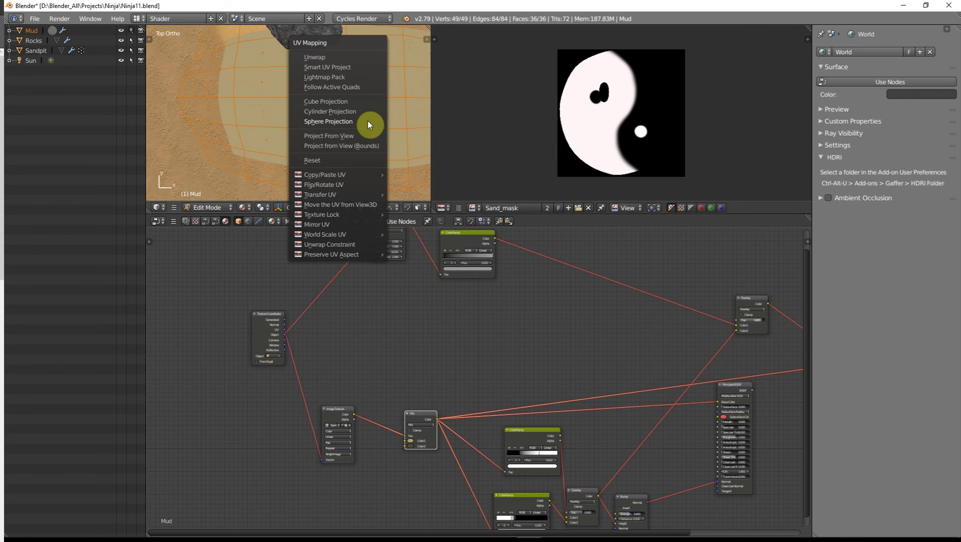
click(358, 146)
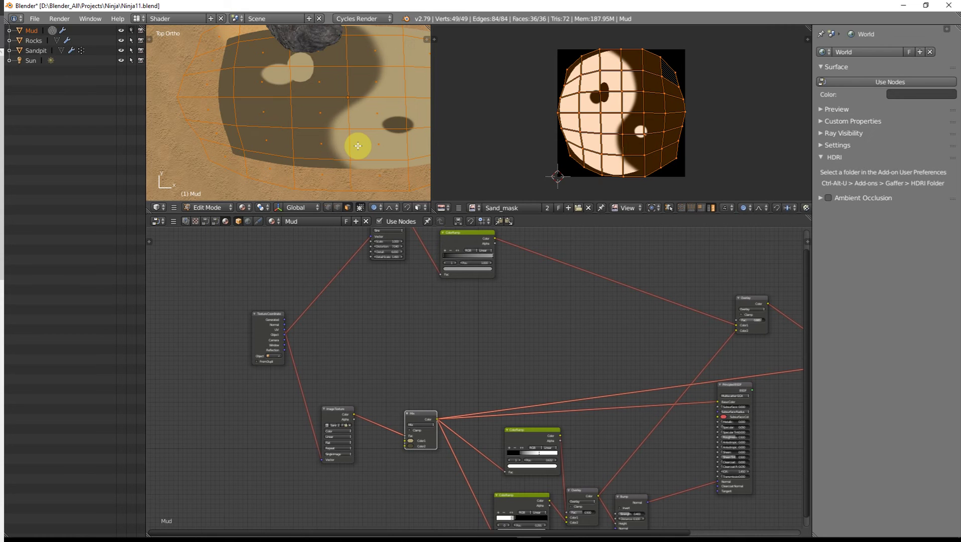
scroll(357, 145, down, 1)
key(Tab)
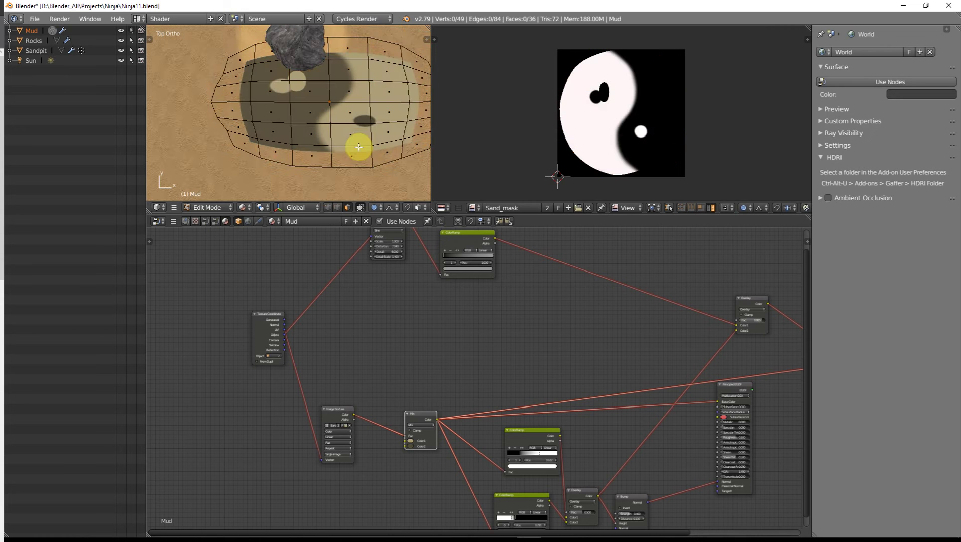
middle_drag(352, 151, 342, 104)
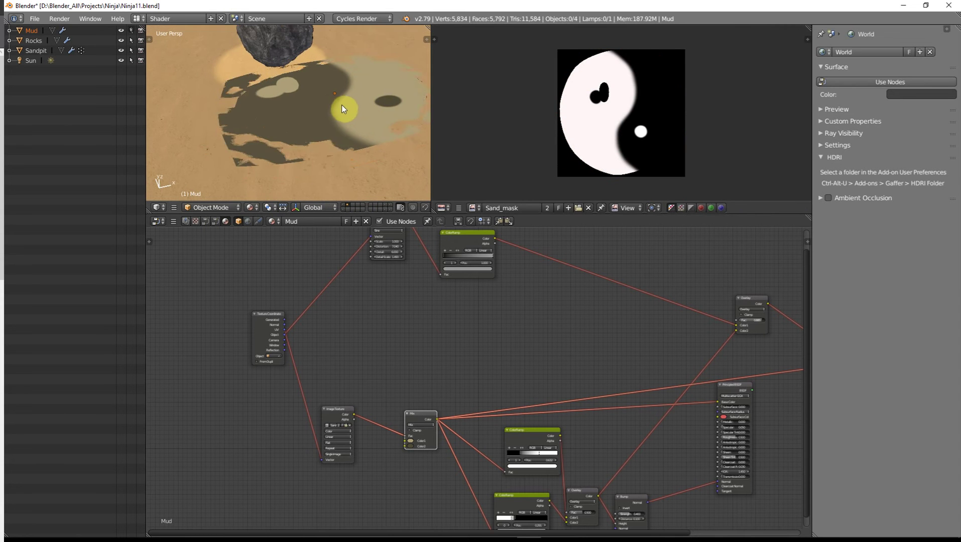
Replace the Sand_mask image in the Mud material's Image Texture node with the TexturesCom 1024 albedo TIFF.
right_click(340, 105)
middle_drag(504, 368, 442, 282)
scroll(381, 341, down, 2)
scroll(443, 282, up, 1)
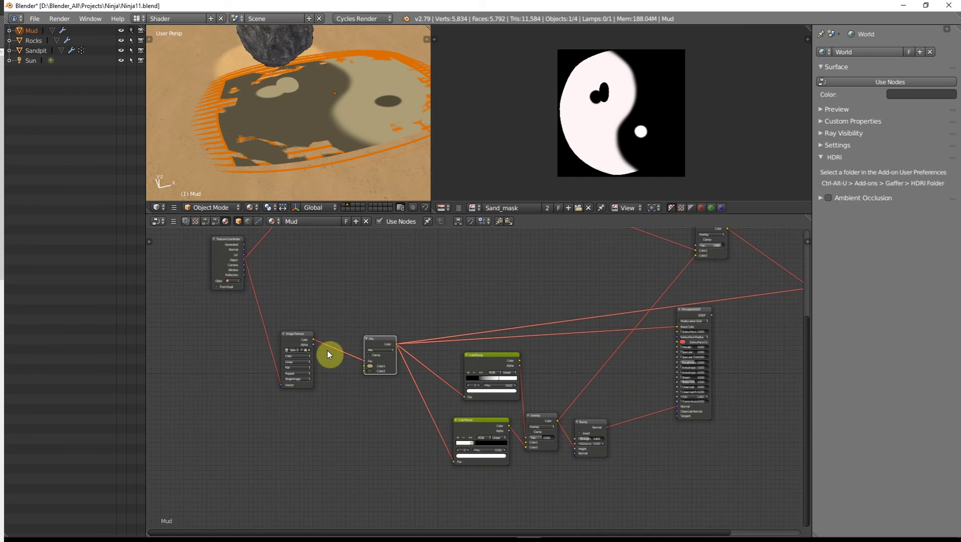
click(288, 350)
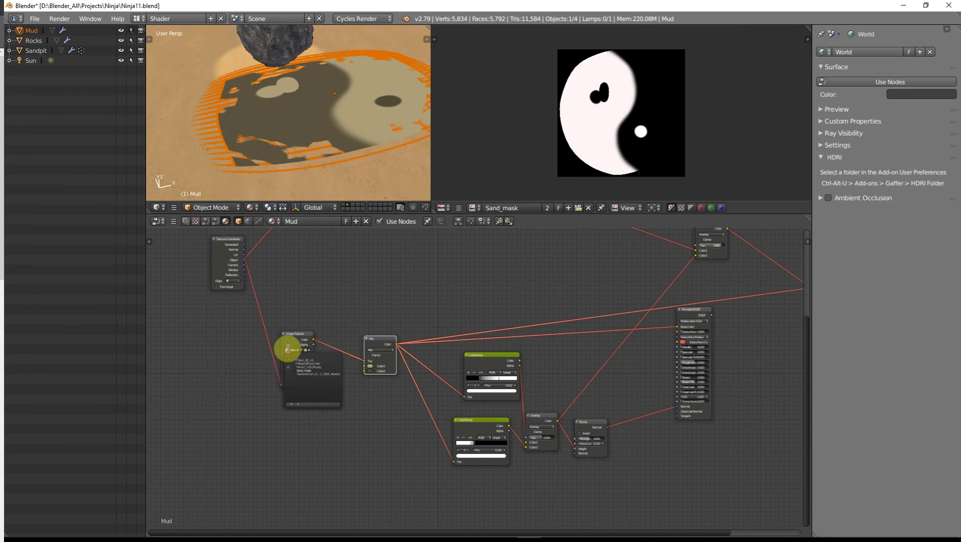
scroll(490, 270, up, 5)
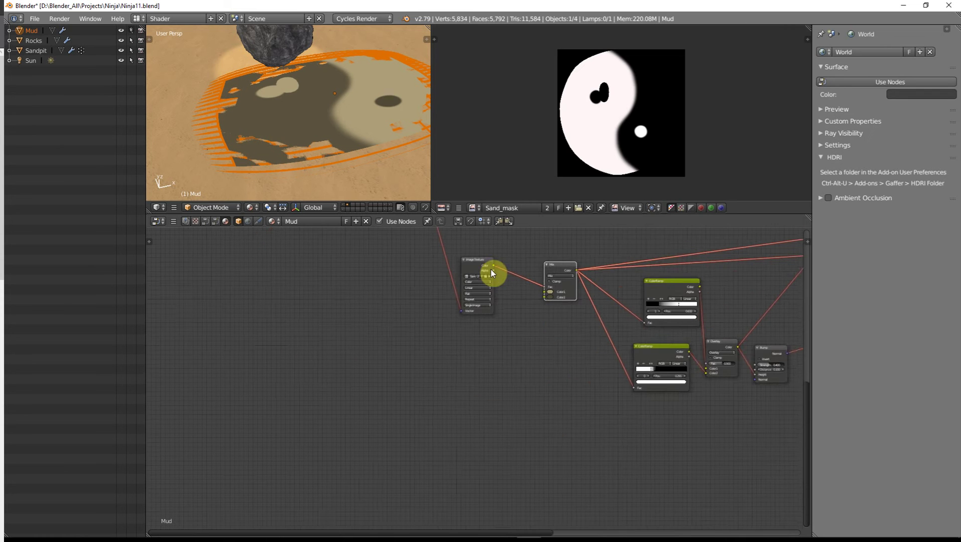
scroll(470, 337, down, 5)
click(407, 366)
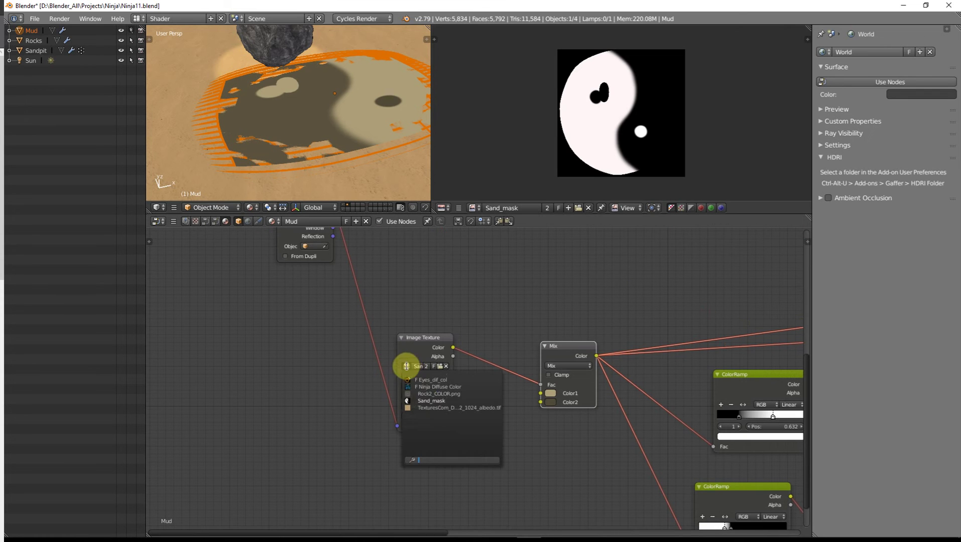
click(439, 408)
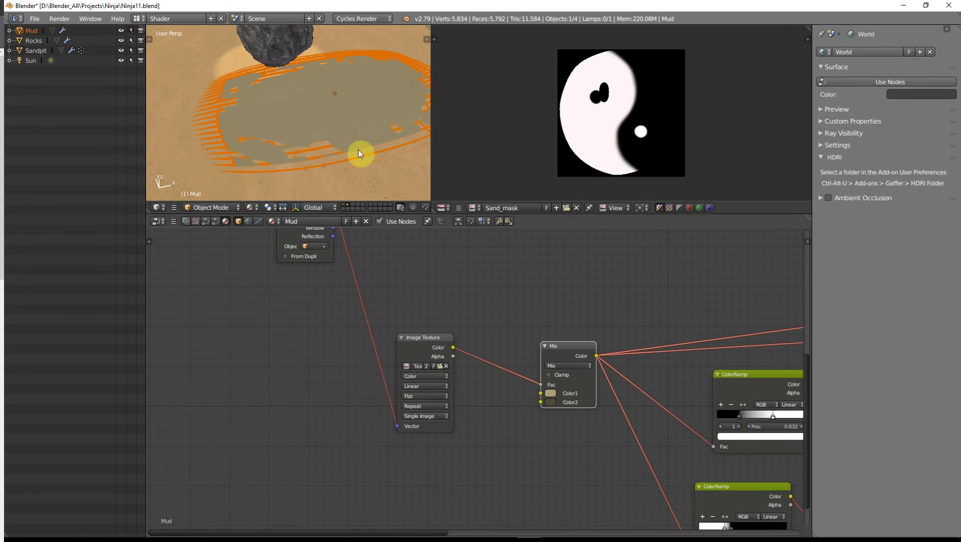
Preview the Mud puddle in the 3D viewport with rendered shading and return to the previous shading.
scroll(357, 147, down, 4)
scroll(339, 125, up, 4)
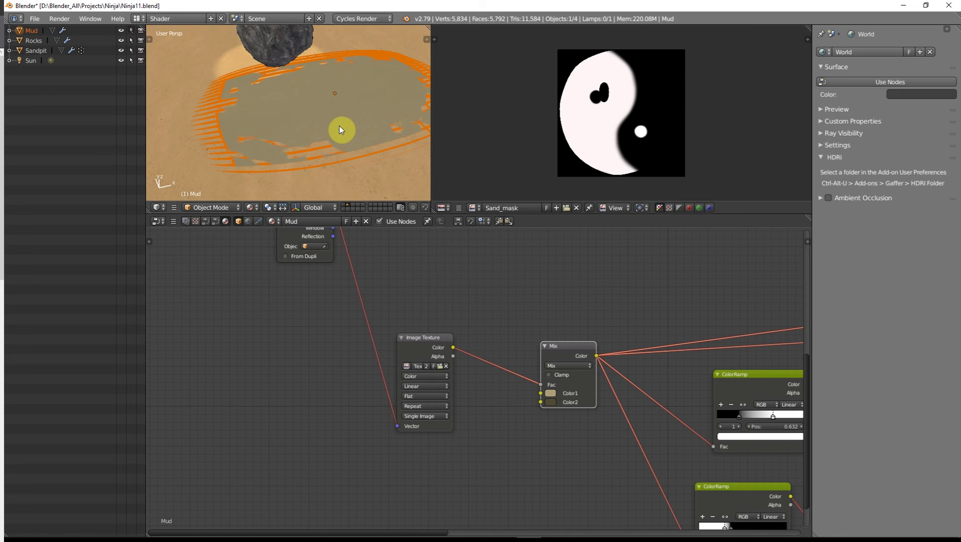
key(shift+z)
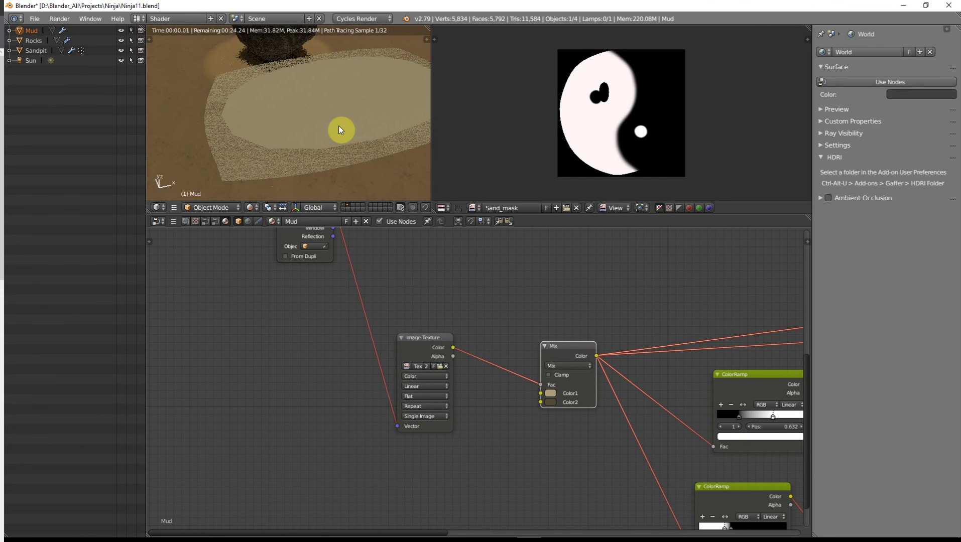
scroll(339, 126, up, 4)
key(shift+z)
scroll(338, 126, down, 7)
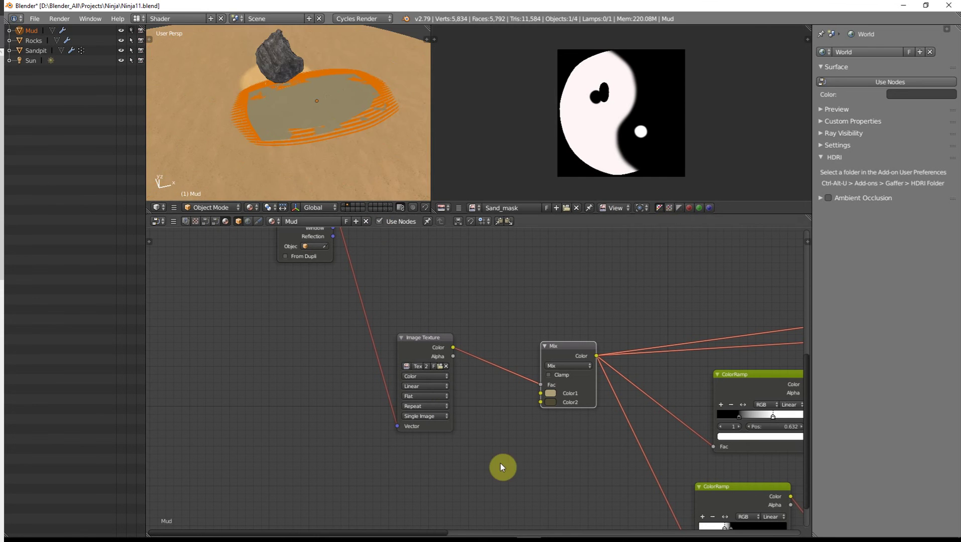
Disconnect the Image Texture from the Mud material's Mix factor and link the Principled BSDF to the Material Output surface.
scroll(500, 452, down, 3)
drag(448, 430, 496, 355)
scroll(541, 405, down, 4)
middle_drag(546, 404, 394, 405)
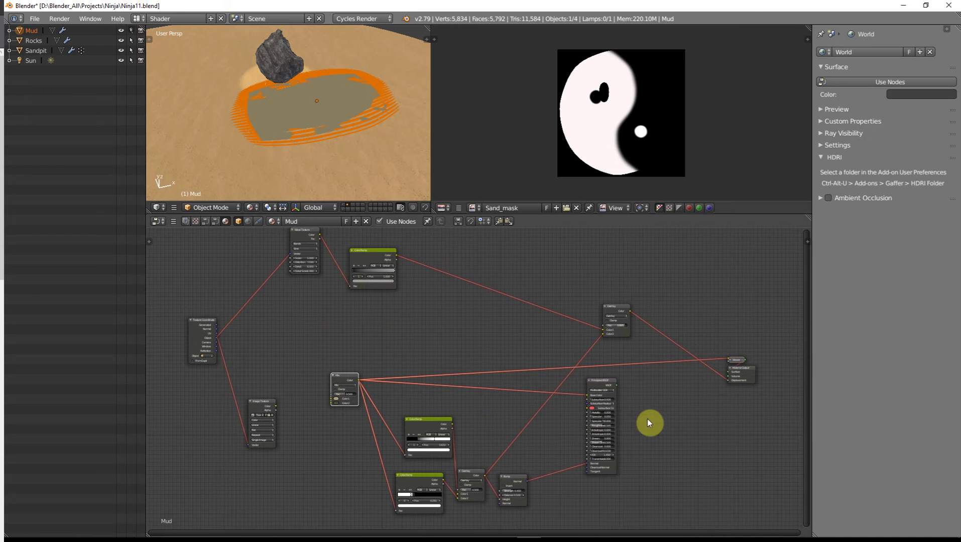
ctrl+shift+click(600, 380)
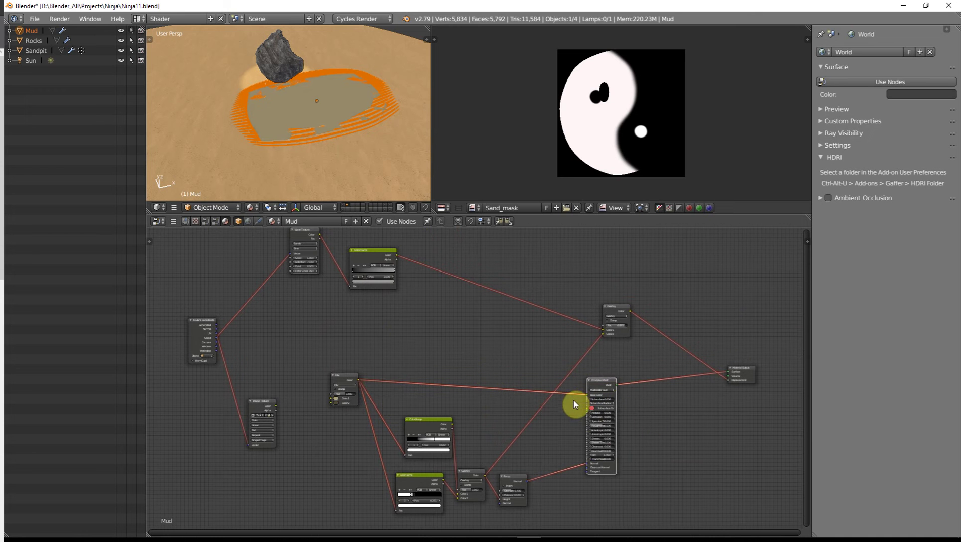
scroll(395, 349, up, 1)
middle_drag(393, 348, 428, 380)
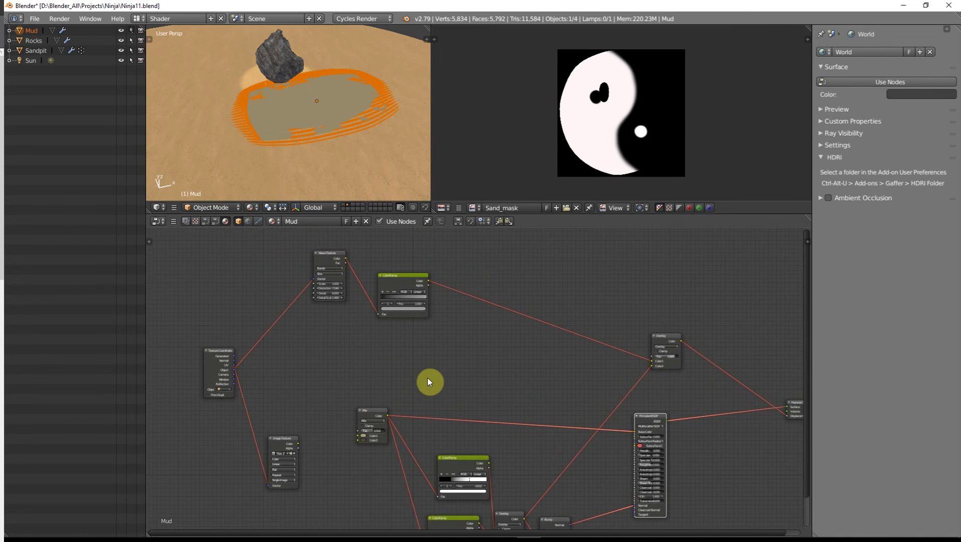
scroll(414, 389, up, 2)
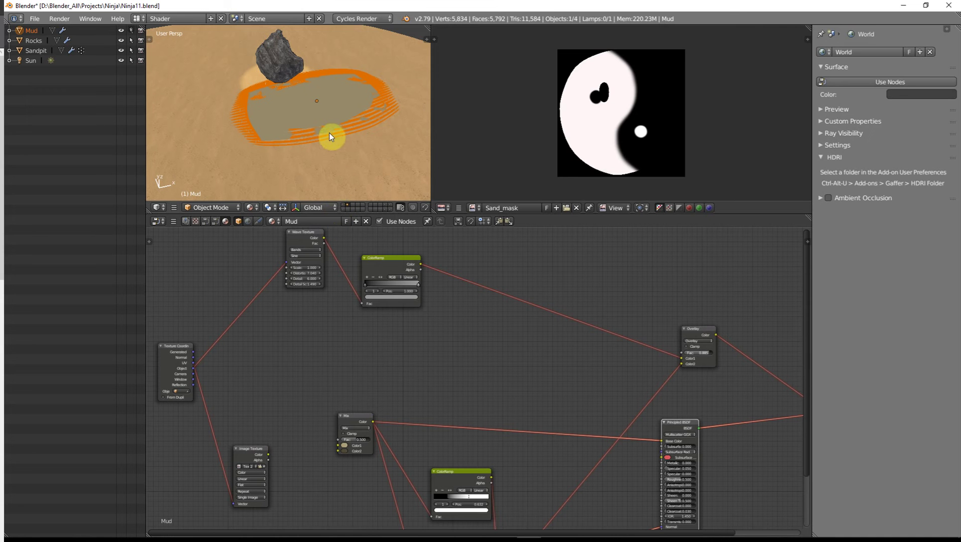
Deselect all objects and check the puddle next to the rock in rendered shading.
key(a)
scroll(329, 133, up, 3)
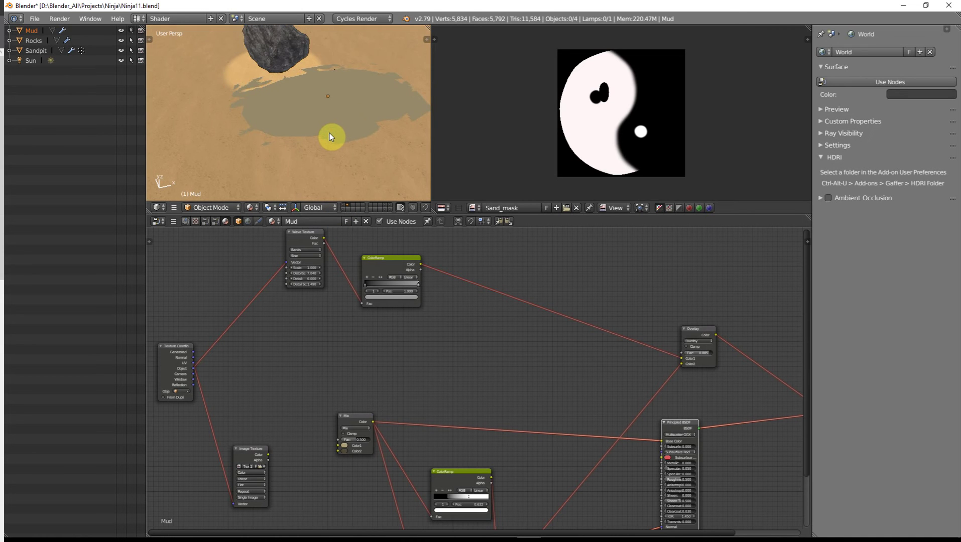
key(shift+z)
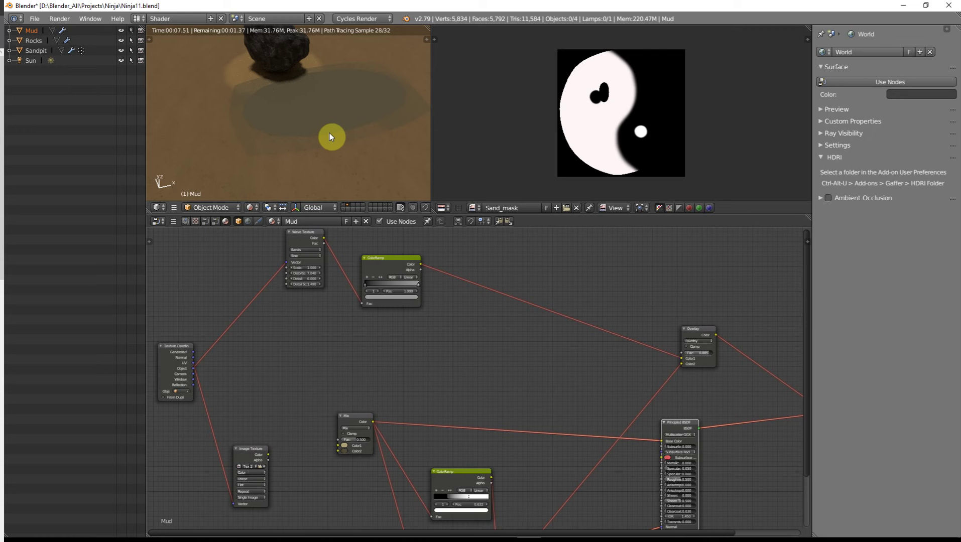
key(shift+z)
scroll(329, 133, down, 4)
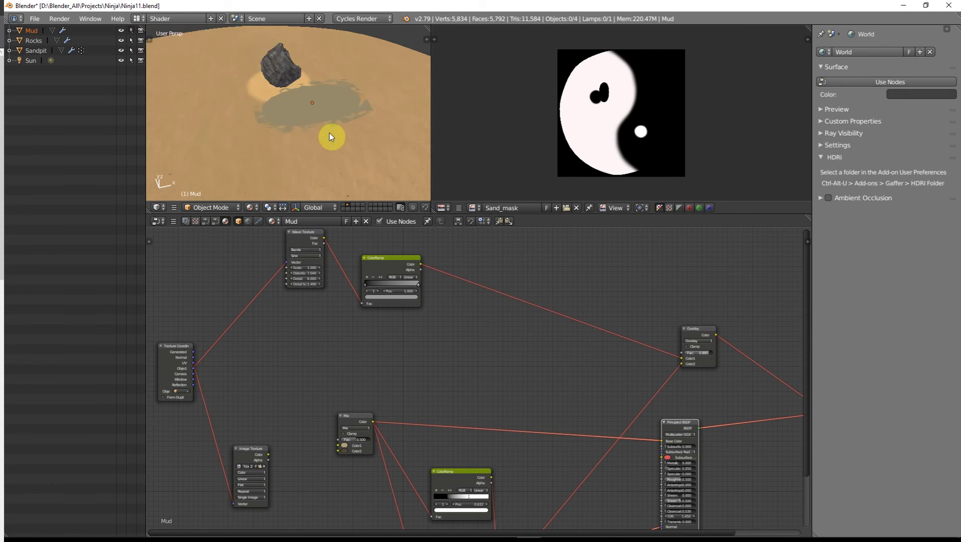
scroll(330, 133, up, 2)
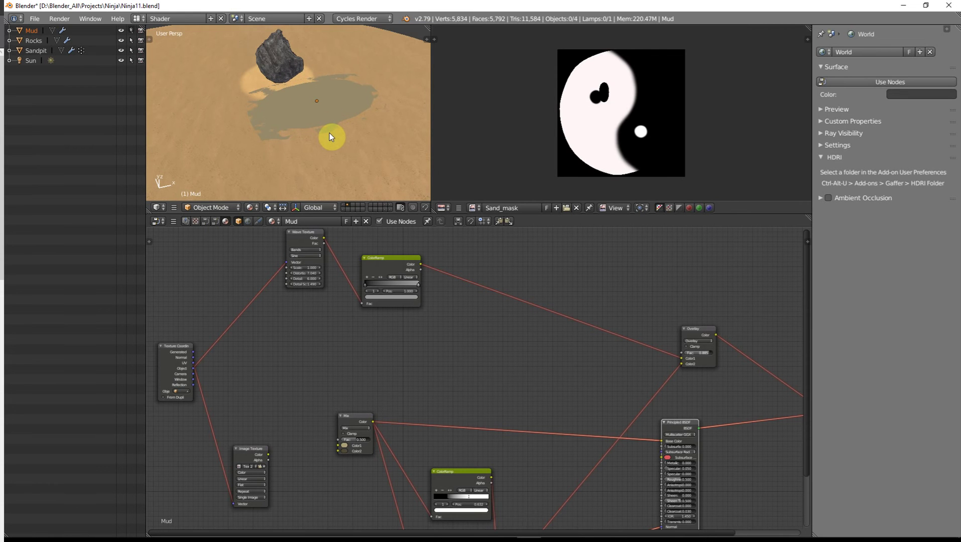
Delete the Mud object to inspect the area beneath it from the top view, and undo the deletion.
right_click(328, 123)
middle_drag(327, 119, 365, 114)
scroll(350, 144, down, 6)
scroll(332, 134, up, 4)
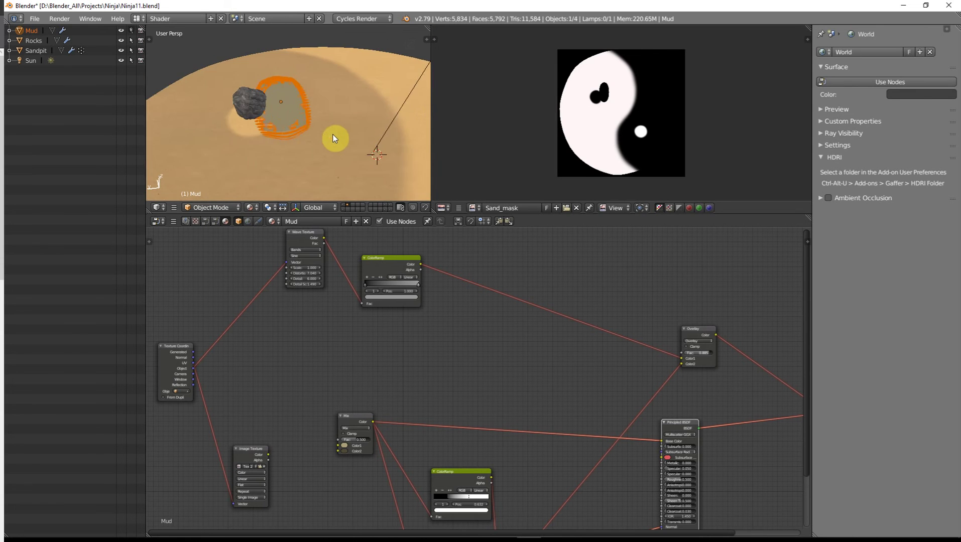
scroll(278, 128, up, 5)
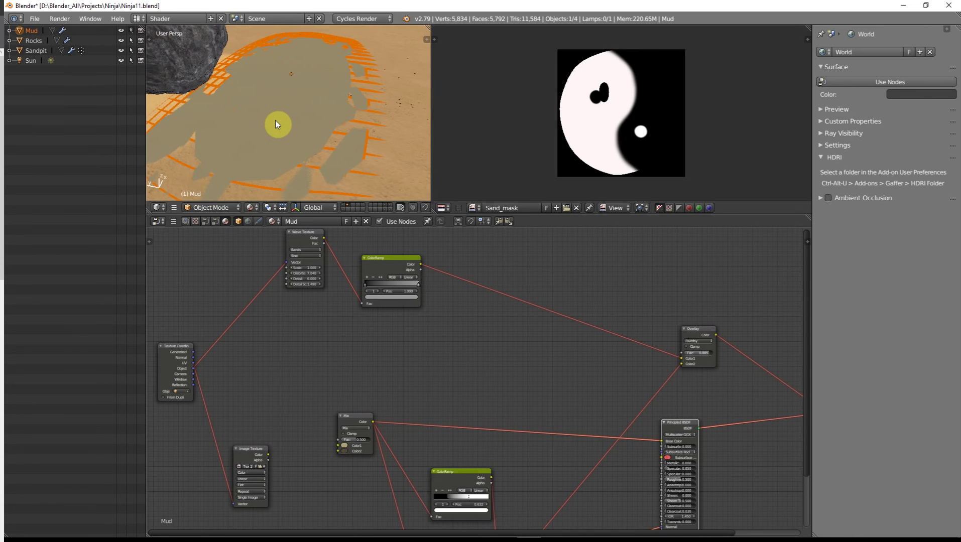
key(x)
click(276, 121)
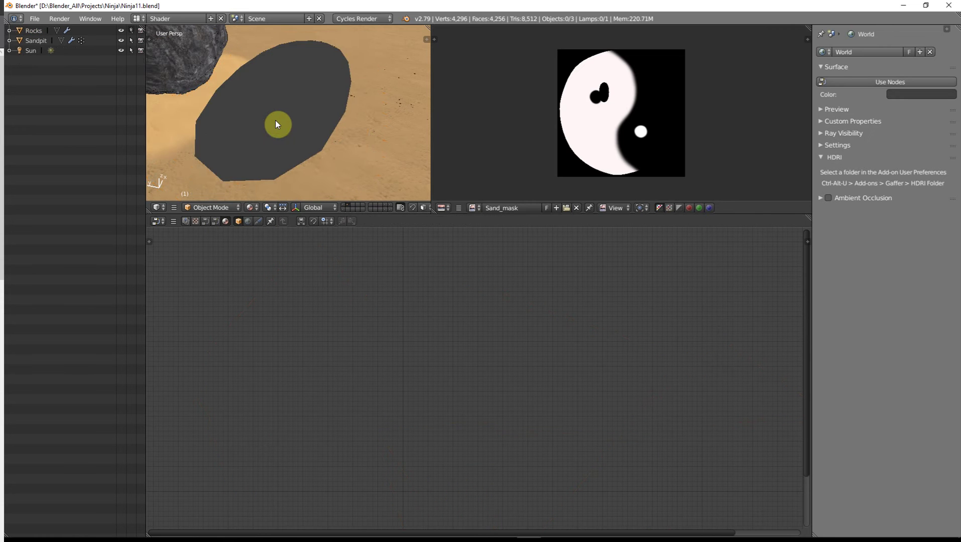
scroll(276, 121, down, 4)
key(KP_7)
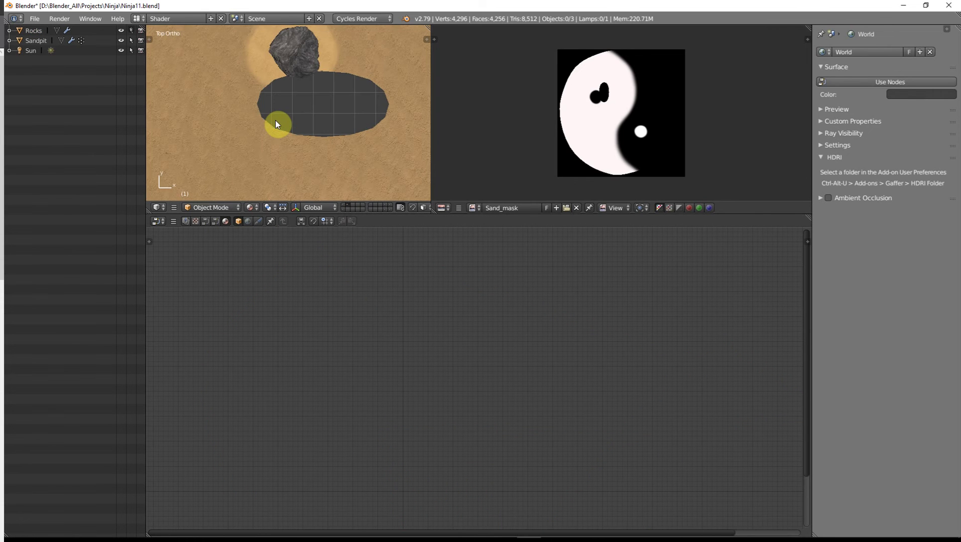
scroll(295, 117, down, 2)
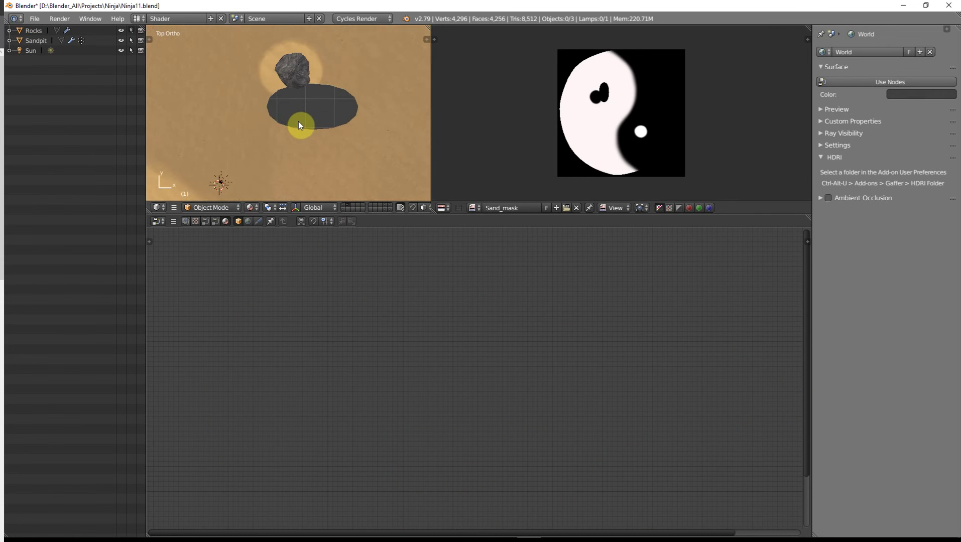
key(ctrl+z)
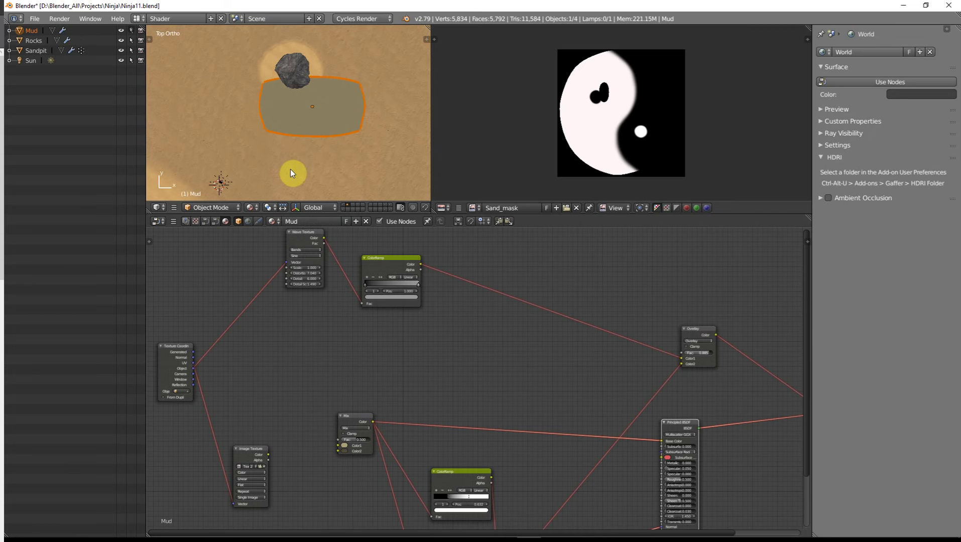
middle_drag(332, 149, 345, 125)
scroll(342, 131, up, 4)
scroll(415, 296, down, 5)
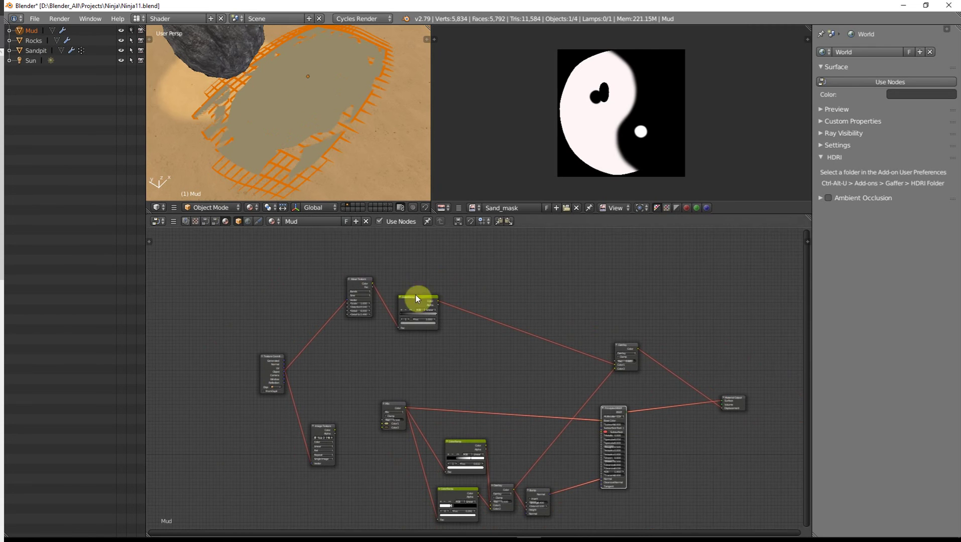
Preview the Sandpit material's albedo and mask Image Texture nodes on the surface, and restore the Principled BSDF as output.
click(273, 221)
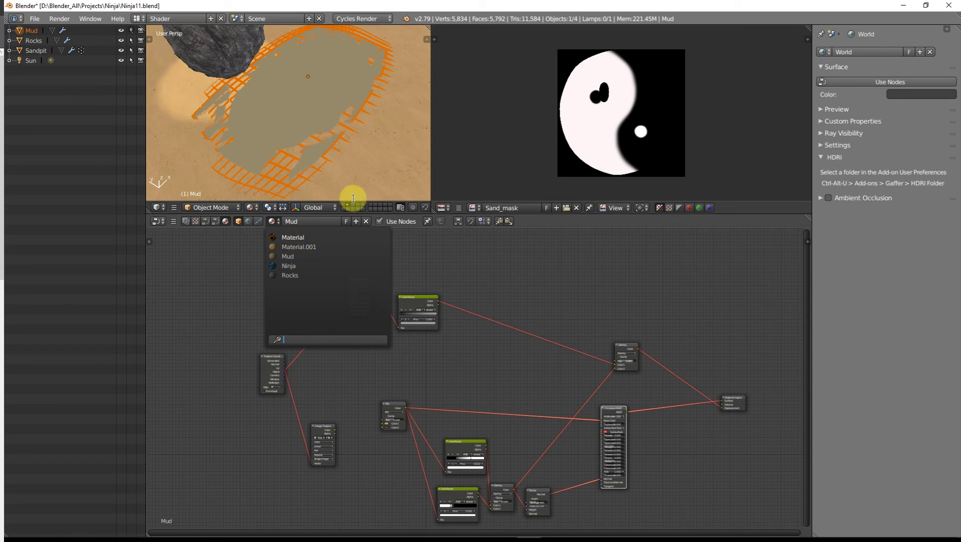
right_click(367, 153)
scroll(432, 372, up, 5)
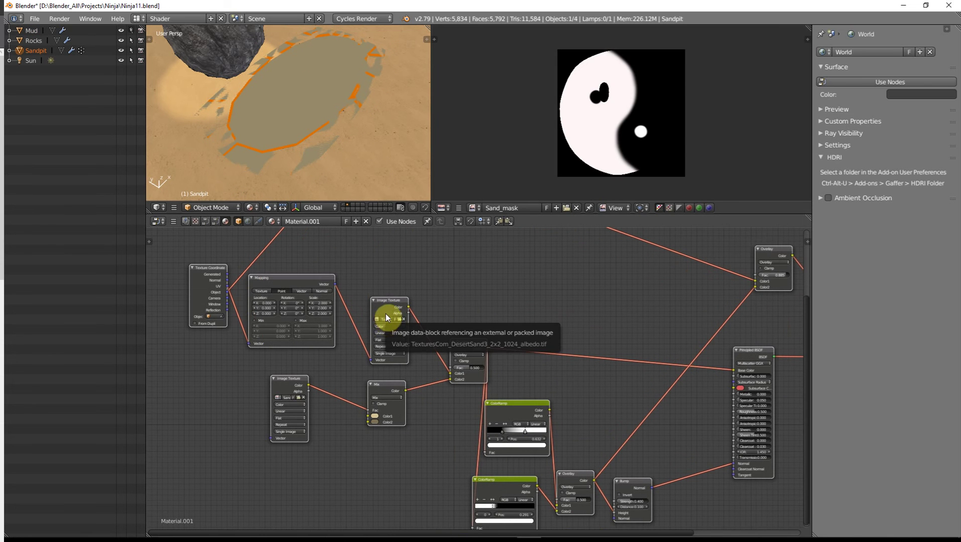
ctrl+shift+click(388, 301)
scroll(340, 179, down, 5)
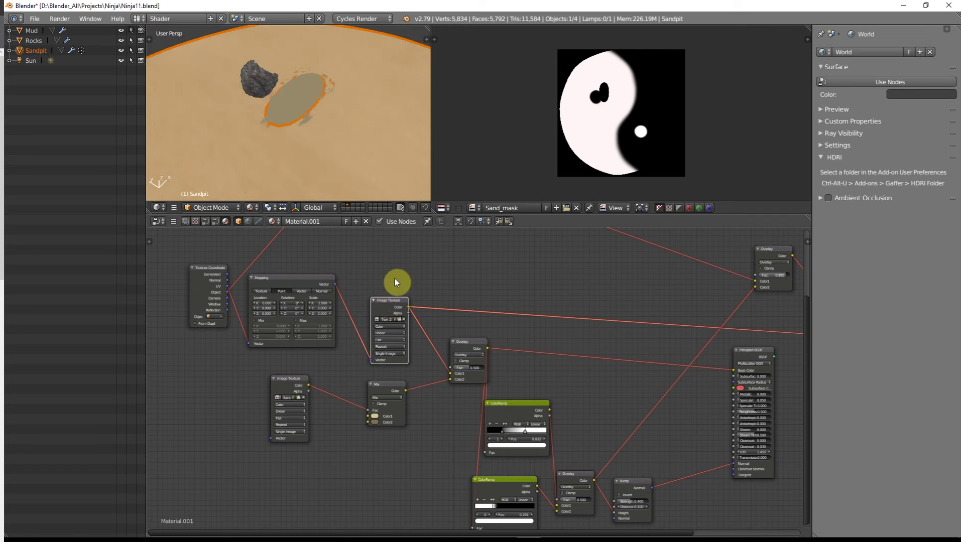
scroll(523, 333, down, 6)
scroll(525, 336, up, 2)
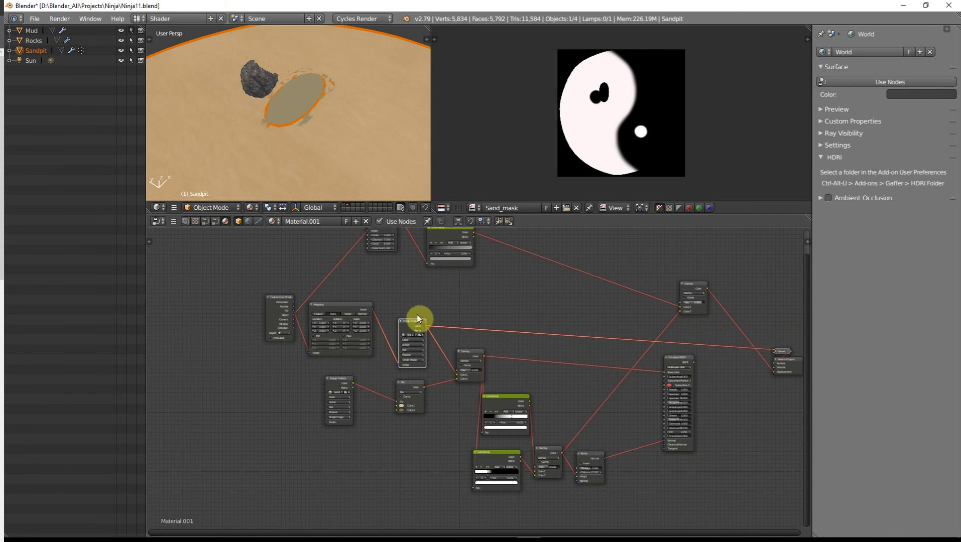
ctrl+shift+click(408, 320)
ctrl+shift+click(408, 326)
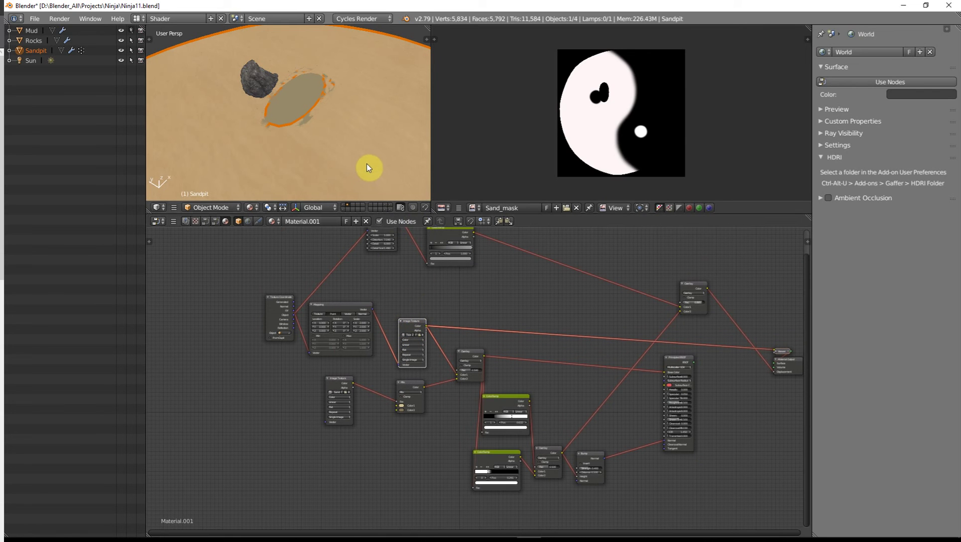
ctrl+shift+click(336, 380)
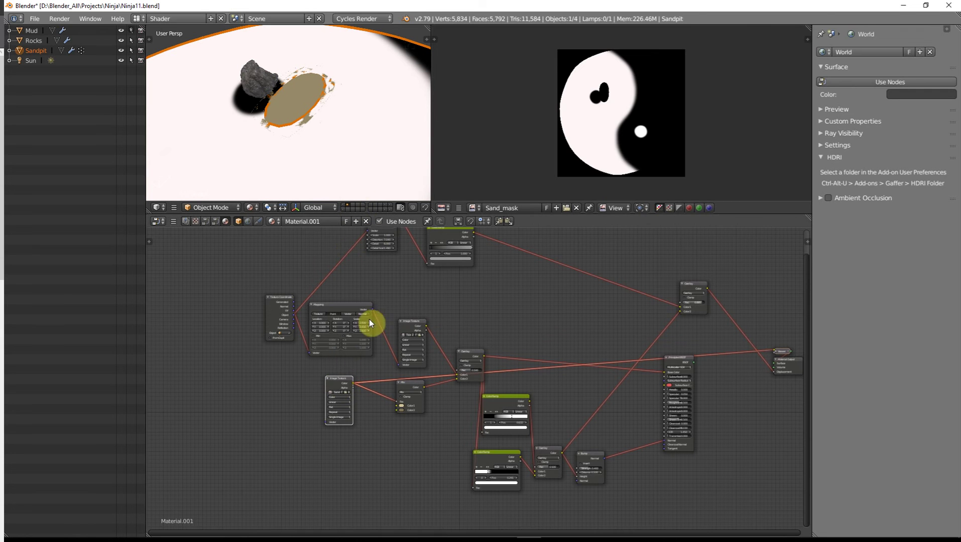
scroll(393, 385, down, 2)
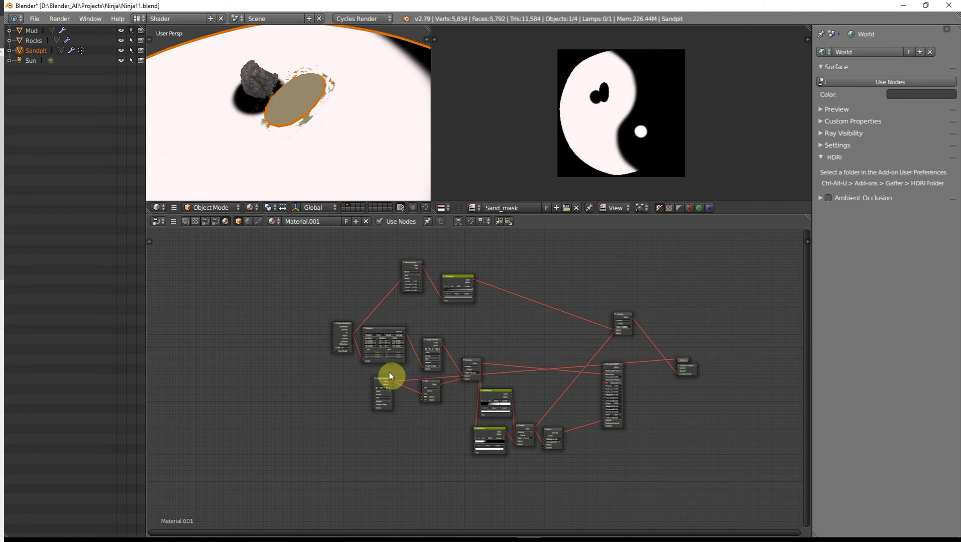
ctrl+shift+click(612, 370)
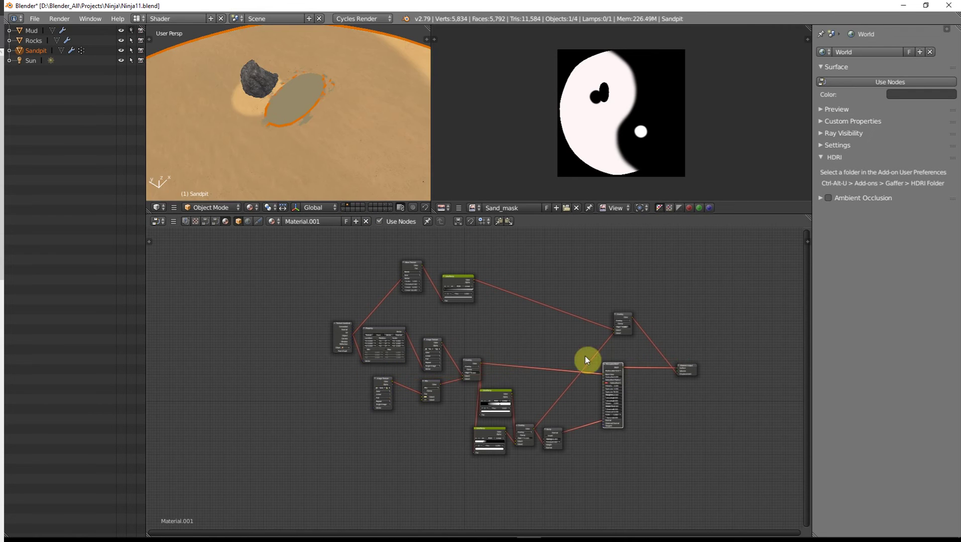
Replace all Mud material nodes except the Material Output with copies of the Sandpit material's nodes.
key(b)
drag(297, 250, 644, 471)
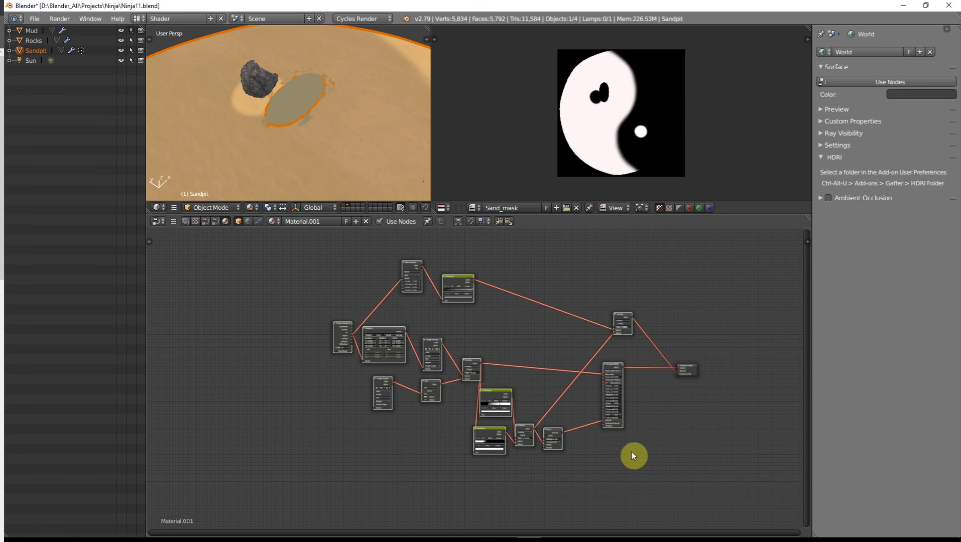
right_click(298, 97)
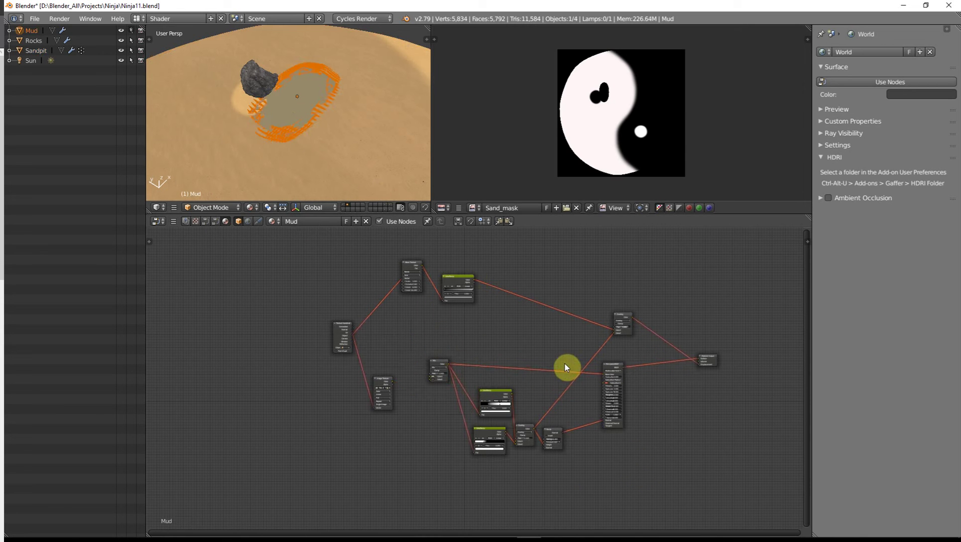
key(b)
drag(271, 240, 665, 509)
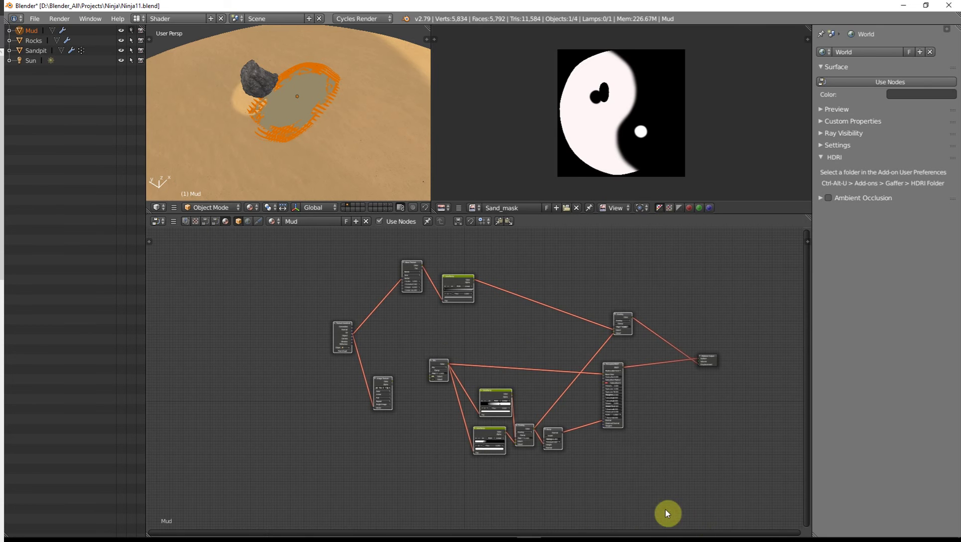
key(x)
key(ctrl+z)
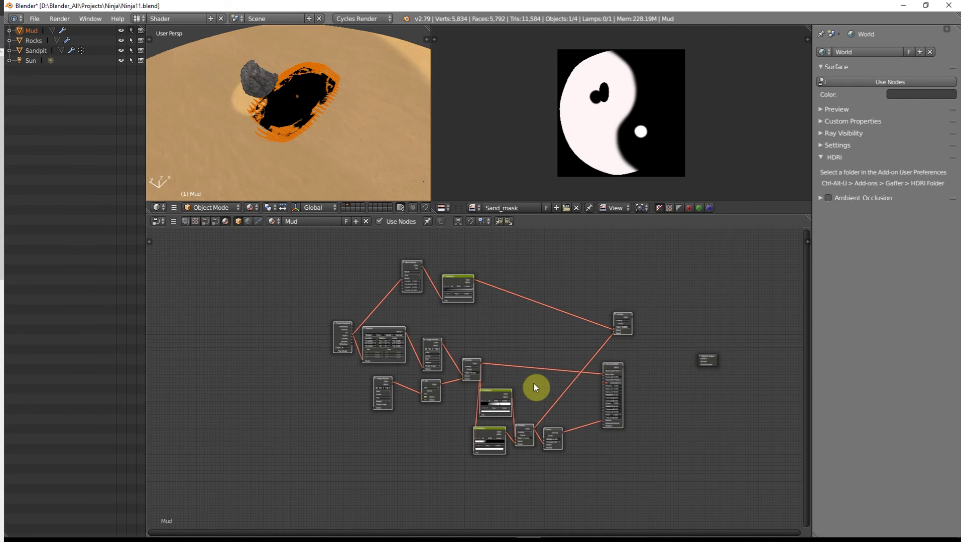
Connect the pasted Principled BSDF to the Mud Material Output's Surface and the upper Overlay node to its Displacement.
drag(627, 370, 698, 361)
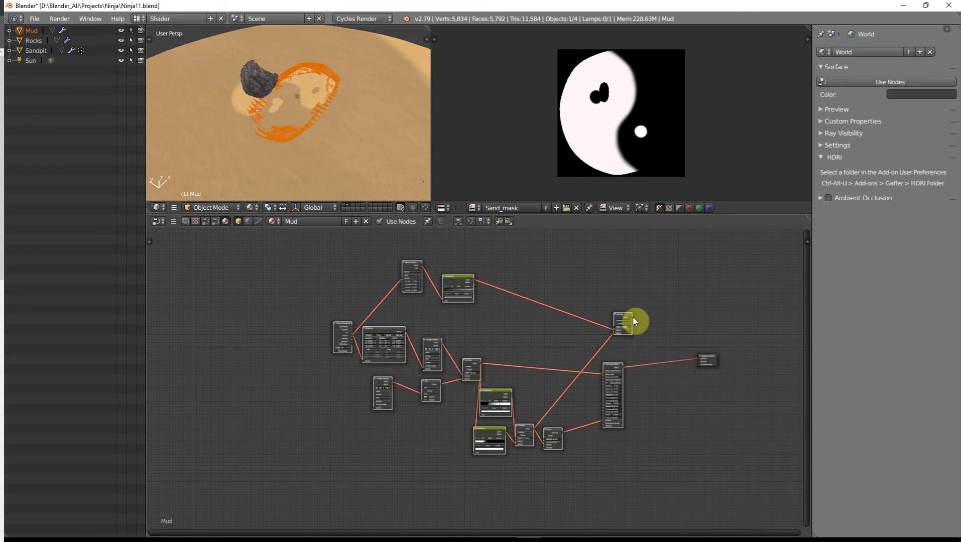
drag(634, 318, 699, 360)
scroll(407, 407, up, 2)
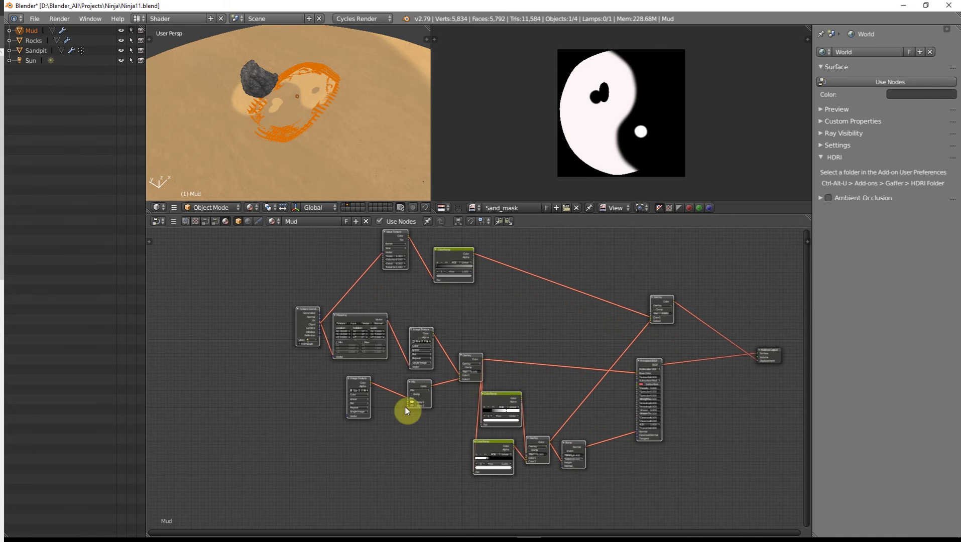
Delete the Image Texture node that feeds the factor of the Mud material's Mix node.
scroll(368, 396, up, 2)
click(395, 391)
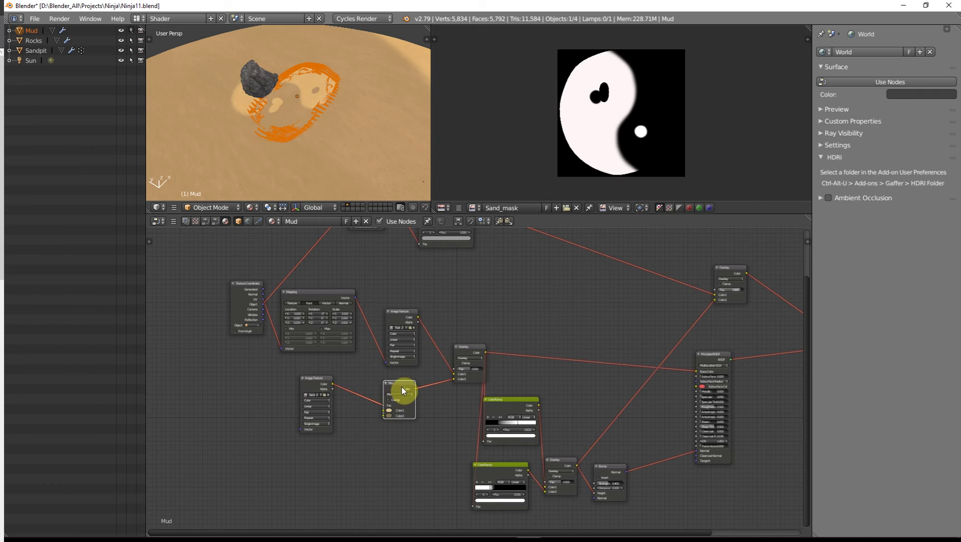
click(308, 389)
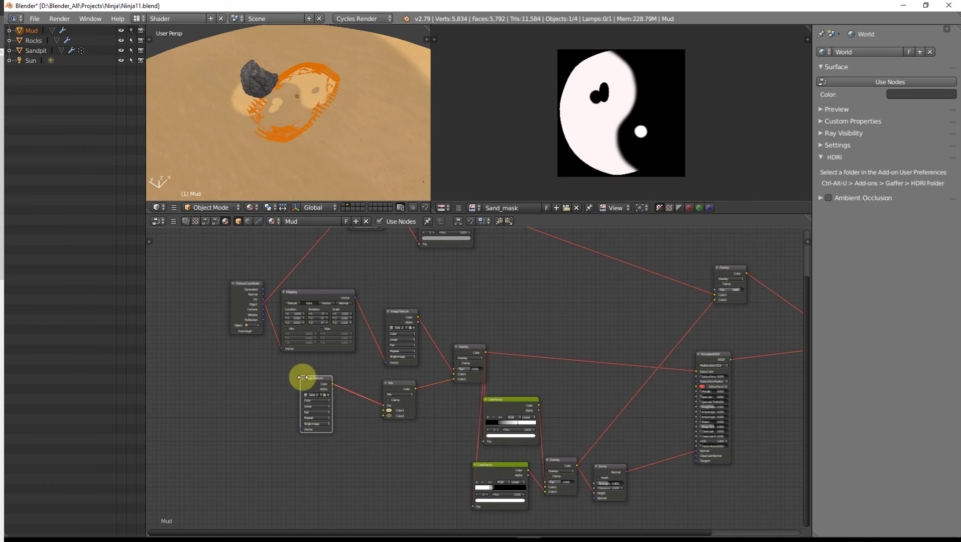
key(x)
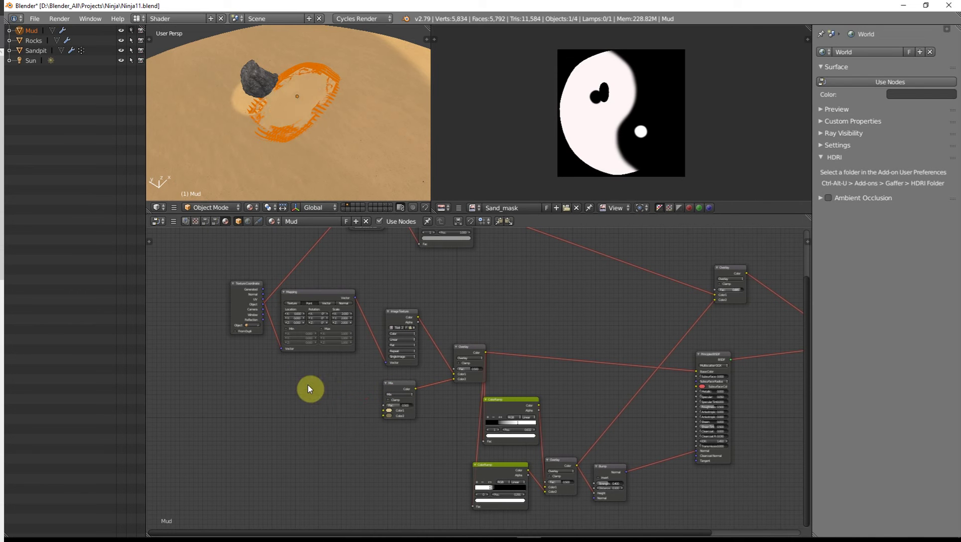
Set the X and Y scale of the Mud material's Mapping node to 8.
scroll(289, 139, up, 5)
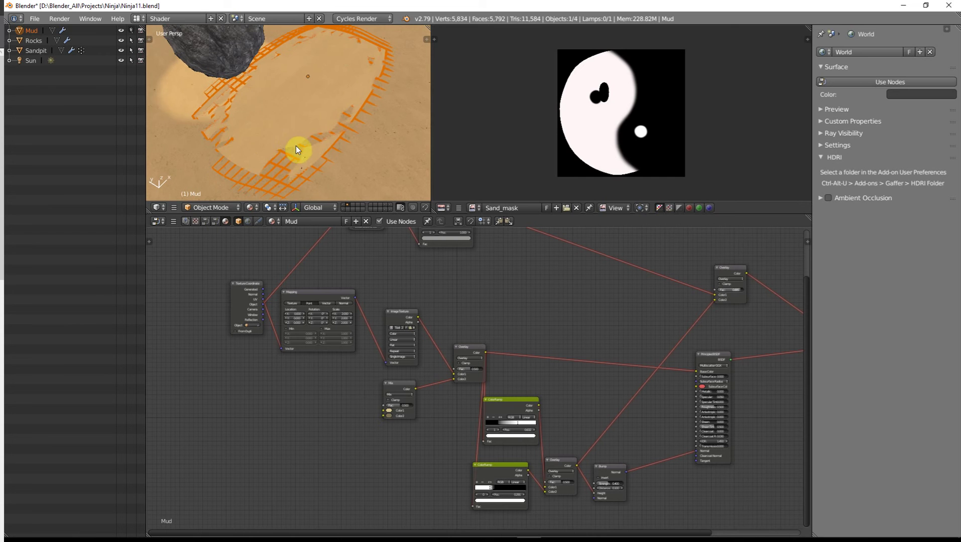
scroll(297, 149, up, 5)
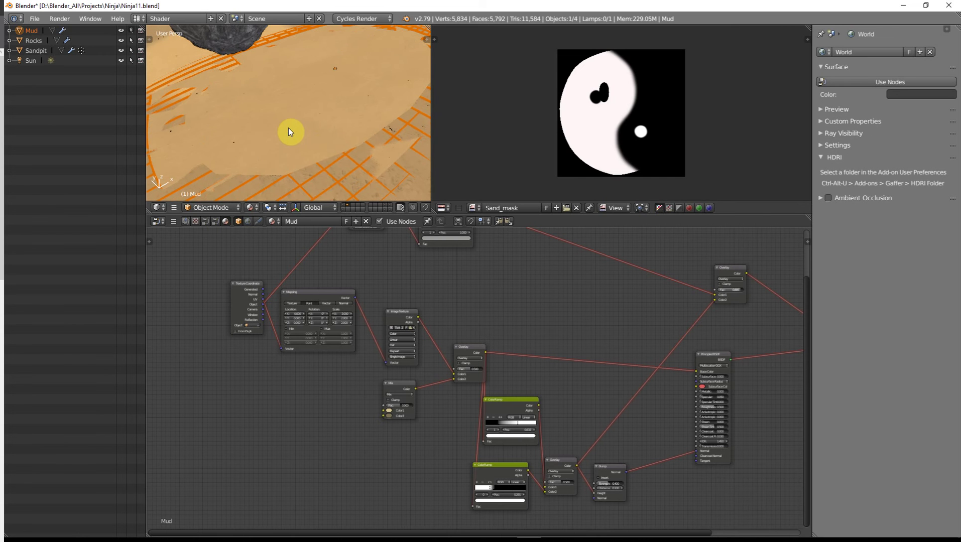
scroll(328, 301, up, 1)
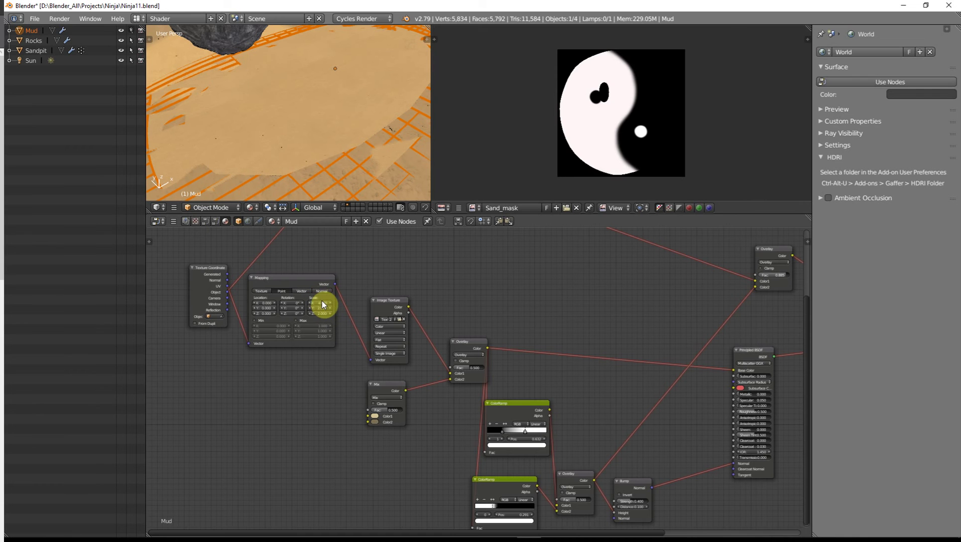
click(322, 303)
text(8)
key(Return)
click(322, 309)
text(8)
key(Return)
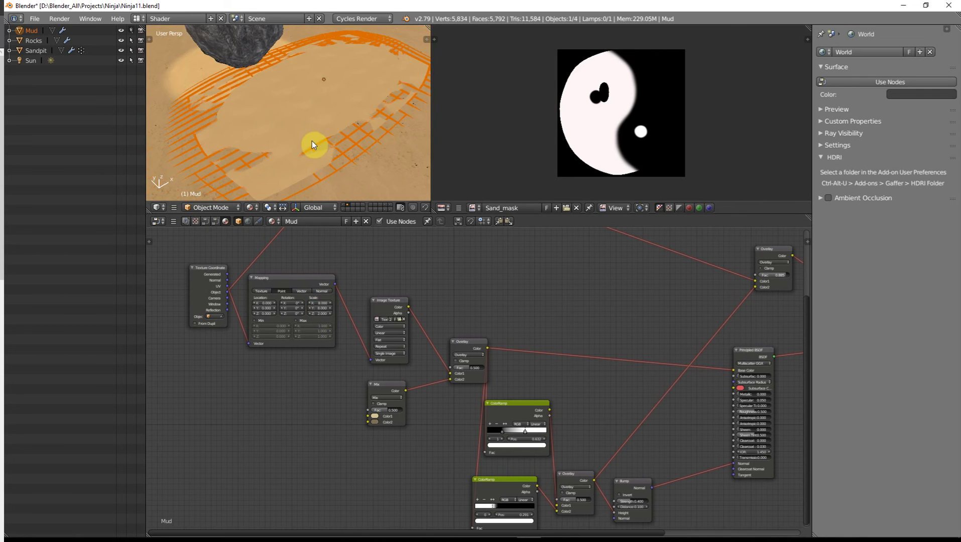
Deselect the Mud object and examine the puddle against the sand in rendered and material shading.
scroll(312, 142, down, 4)
key(a)
middle_drag(313, 143, 325, 137)
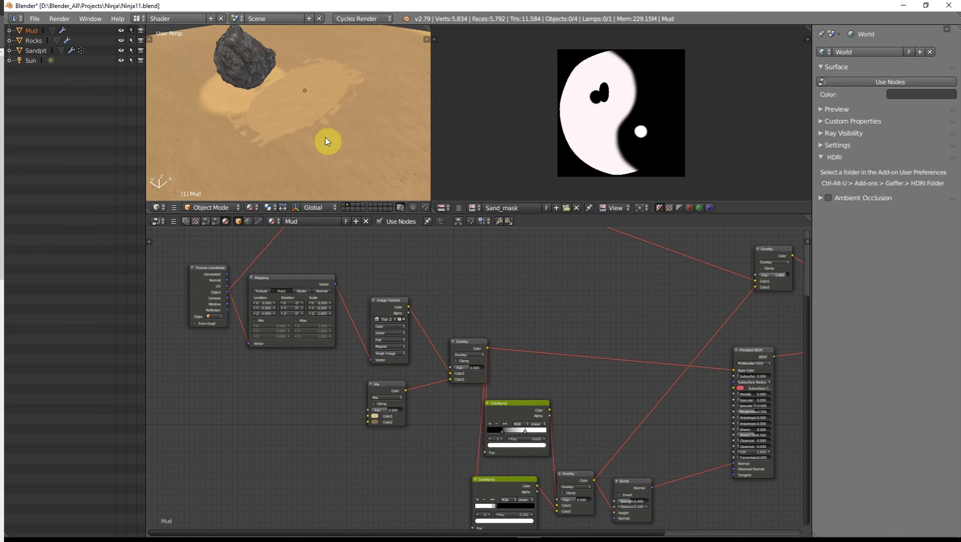
scroll(325, 137, up, 3)
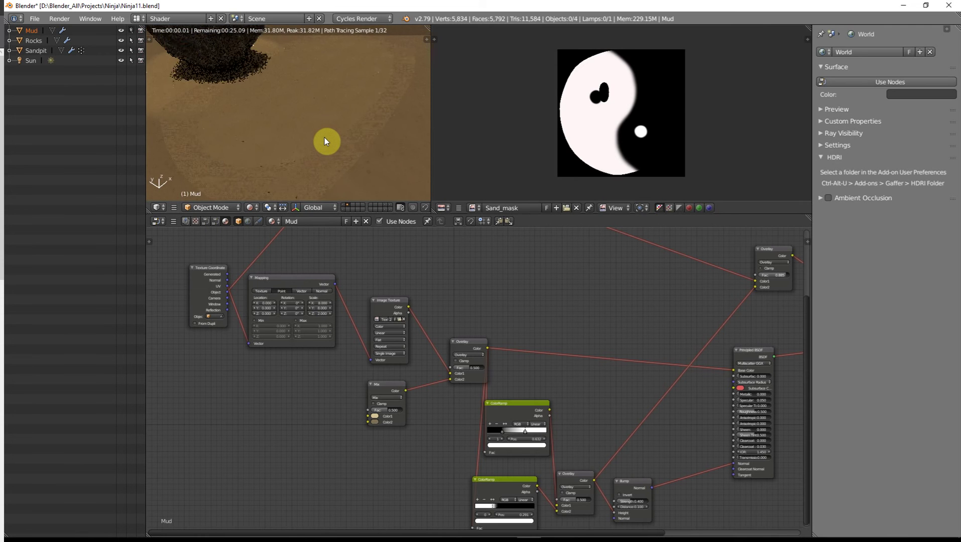
key(shift+z)
scroll(431, 376, down, 2)
mouse_move(434, 376)
middle_down()
mouse_move(334, 350)
mouse_move(415, 398)
middle_up()
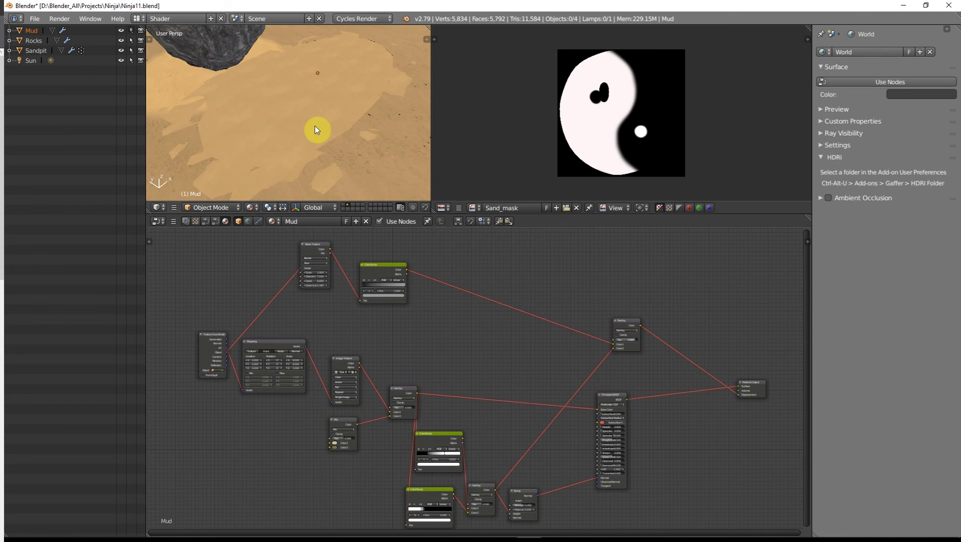
scroll(315, 126, down, 2)
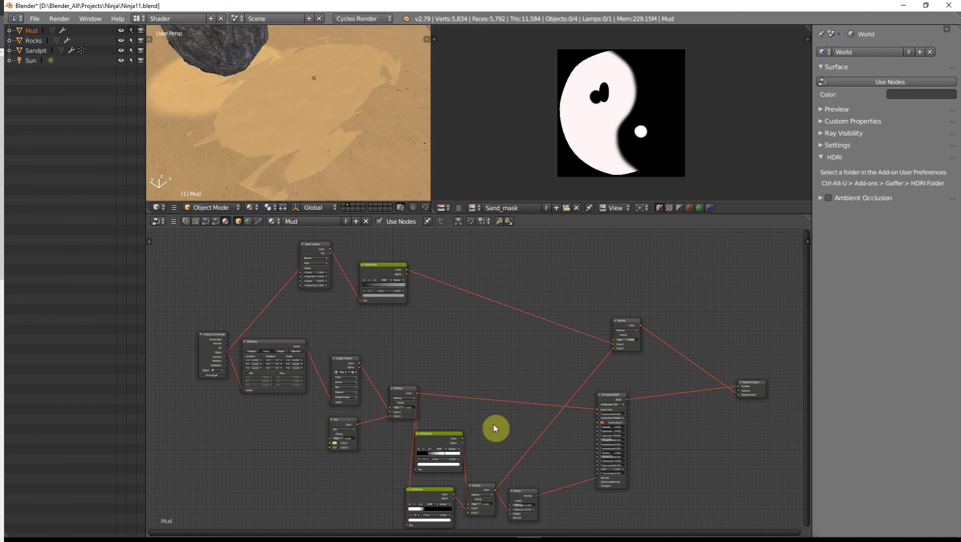
Add a Noise Texture node and place it above the Image Texture node in the Mud material.
middle_drag(483, 414, 457, 398)
scroll(451, 417, up, 1)
middle_drag(441, 441, 461, 432)
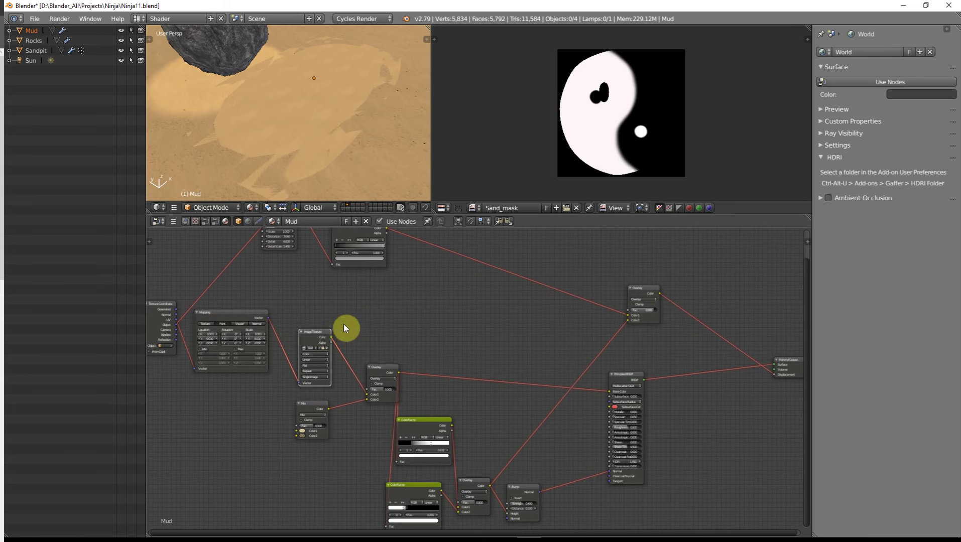
middle_drag(374, 331, 408, 381)
scroll(408, 381, up, 1)
key(shift+a)
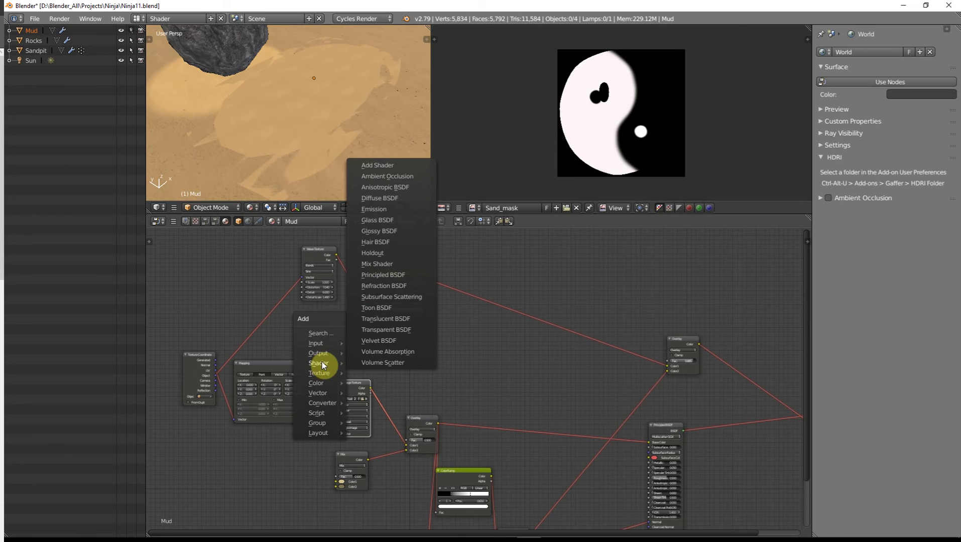
mouse_move(326, 377)
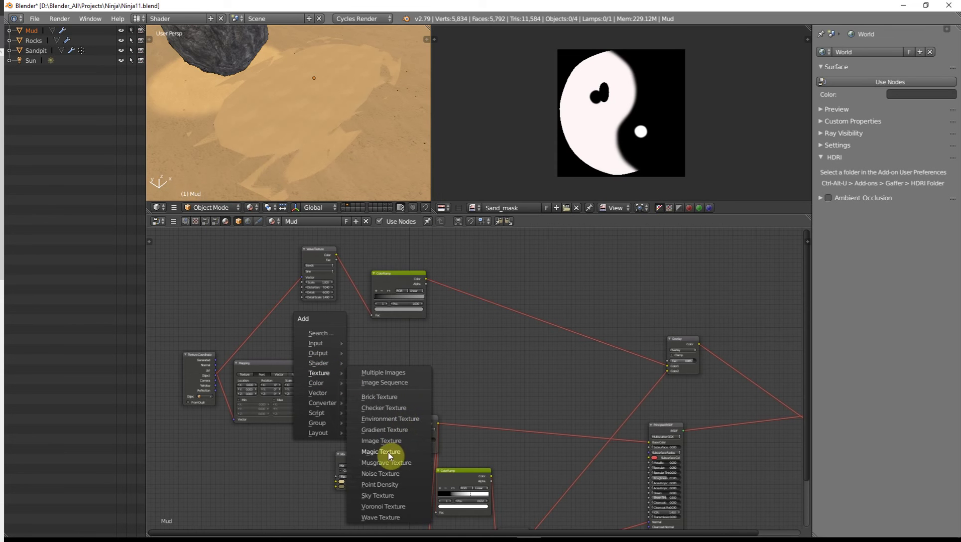
click(380, 473)
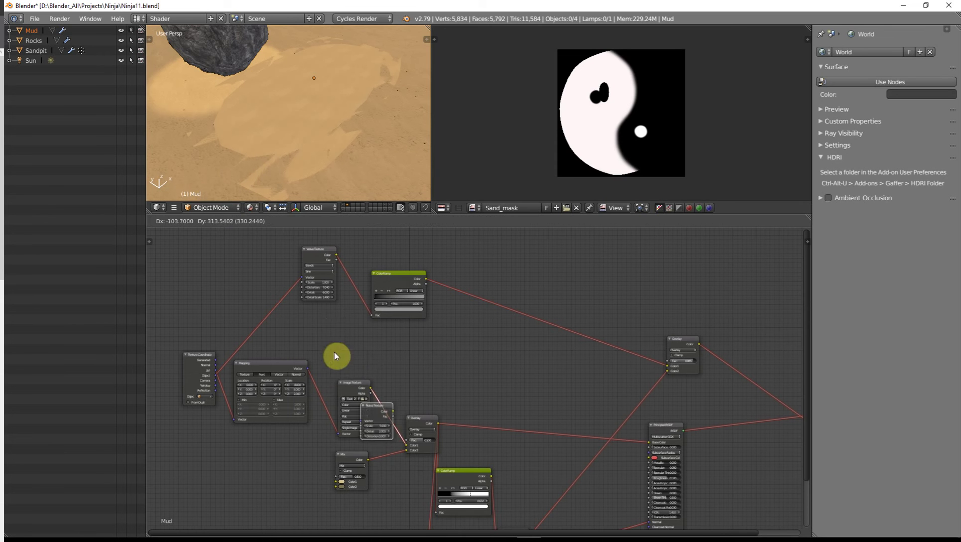
click(349, 328)
scroll(367, 374, up, 2)
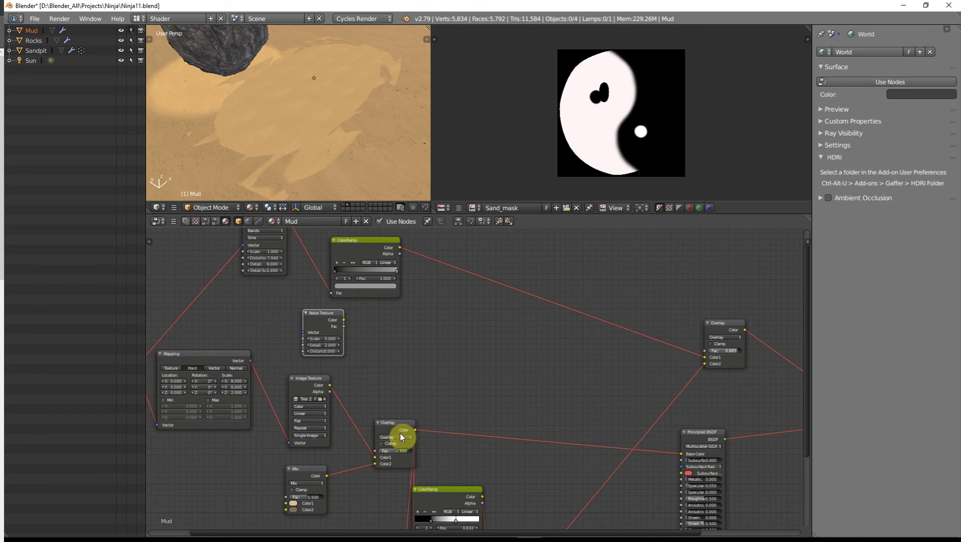
Move the upper bump ColorRamp clear of the Overlay node and duplicate the Mix node into the space before the Principled BSDF.
middle_drag(422, 376, 384, 349)
drag(359, 397, 340, 392)
drag(419, 464, 448, 462)
middle_drag(390, 374, 379, 349)
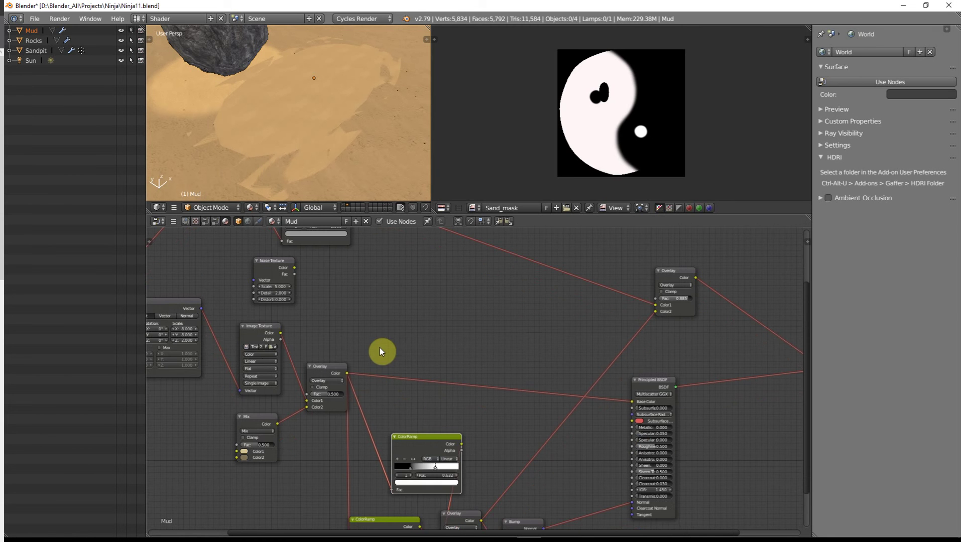
key(shift+a)
mouse_move(377, 340)
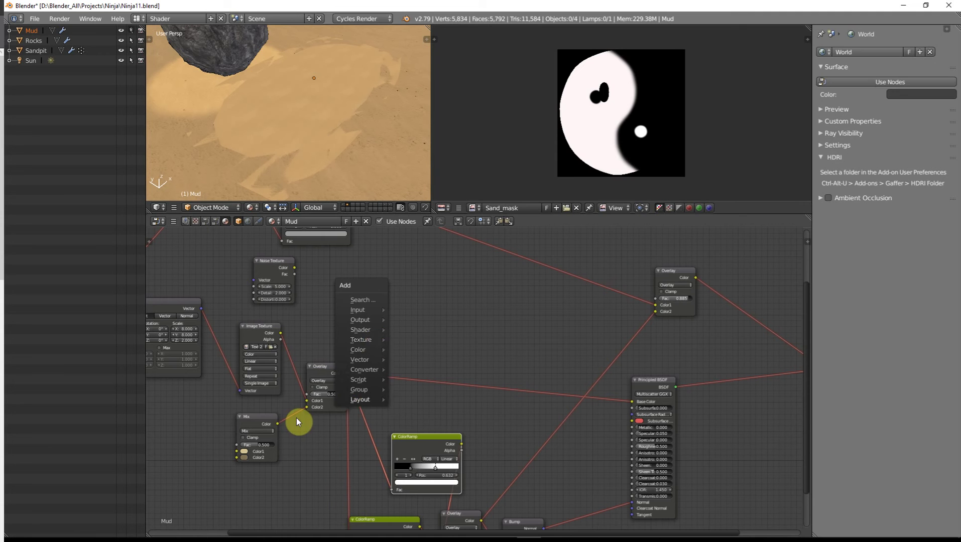
click(263, 418)
key(shift+d)
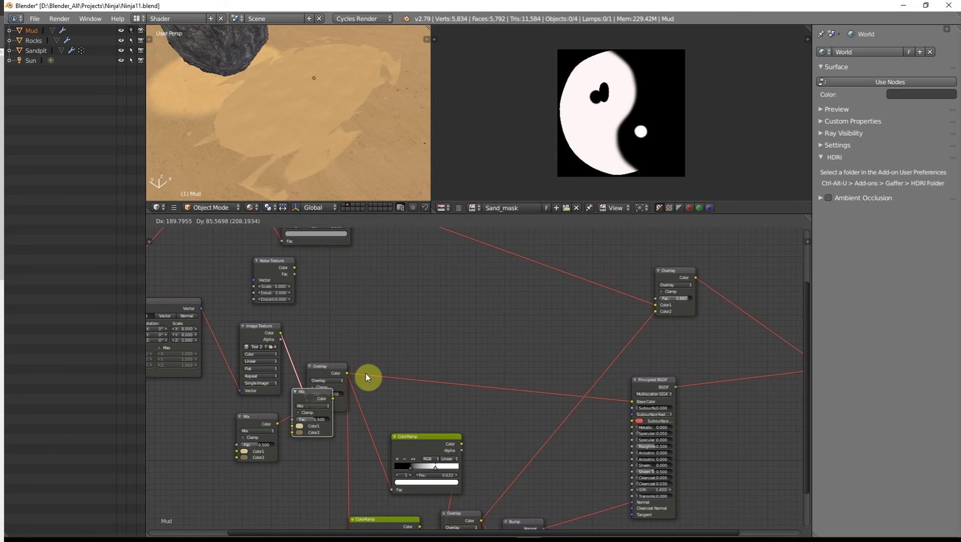
click(425, 301)
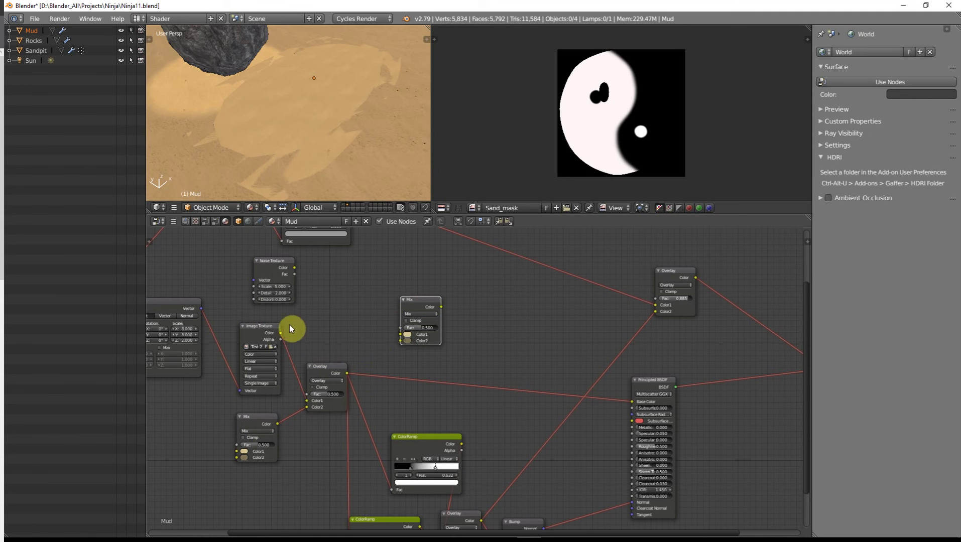
Change the duplicated Mix node's Color2 to a very dark brown.
click(407, 341)
click(407, 341)
drag(457, 284, 453, 290)
Feed the Overlay color into the new Mix node's Color1 and the Noise Texture into its factor, and preview the mix on the surface.
drag(346, 372, 401, 335)
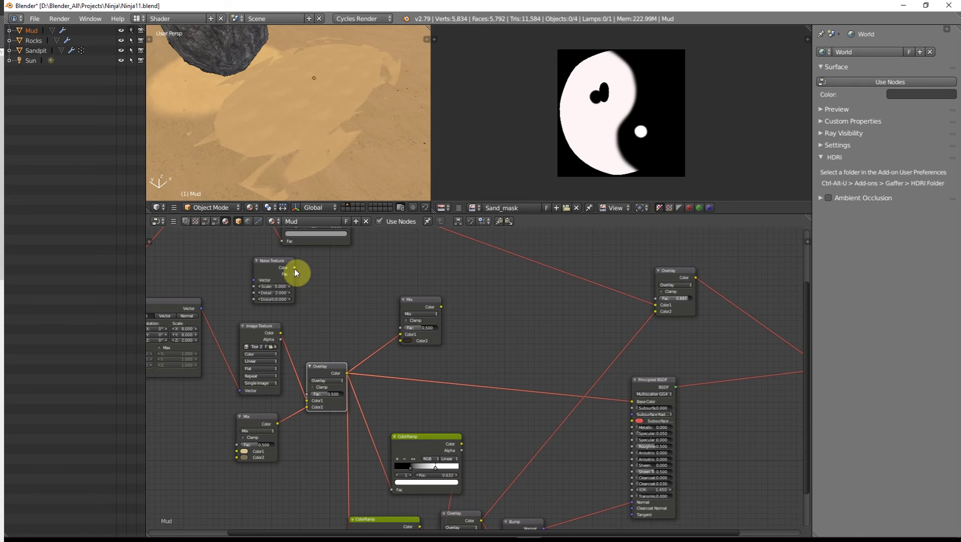
drag(294, 269, 400, 328)
ctrl+shift+click(415, 301)
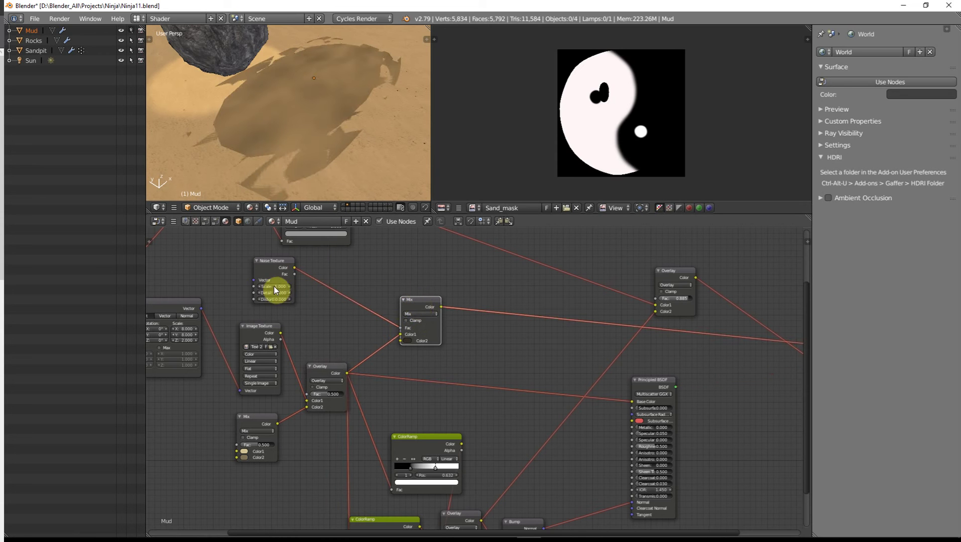
Set the Noise Texture's scale to about 5.9, its detail to 10 and its distortion to 0.360.
mouse_move(276, 290)
mouse_down()
mouse_move(309, 290)
mouse_move(278, 289)
mouse_up()
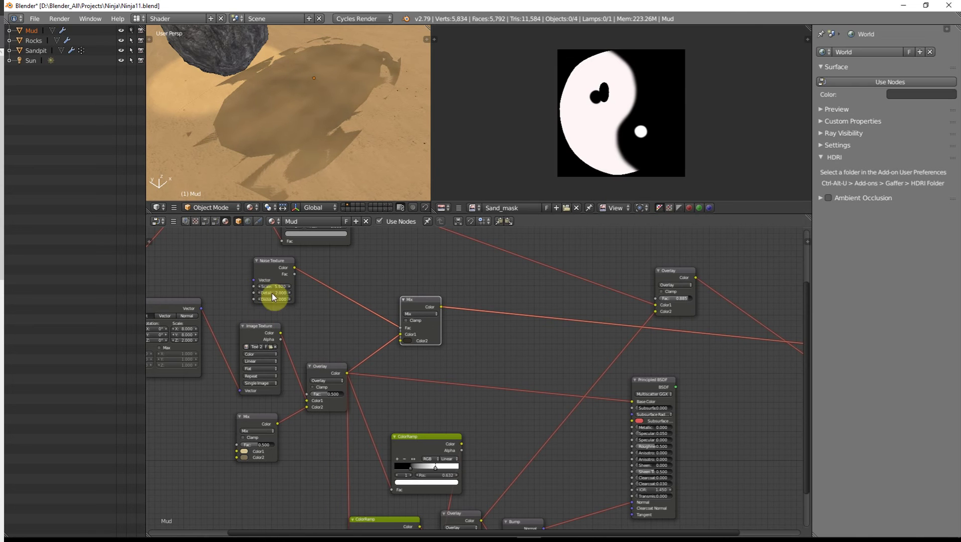
text(10)
drag(272, 300, 284, 299)
scroll(316, 113, down, 2)
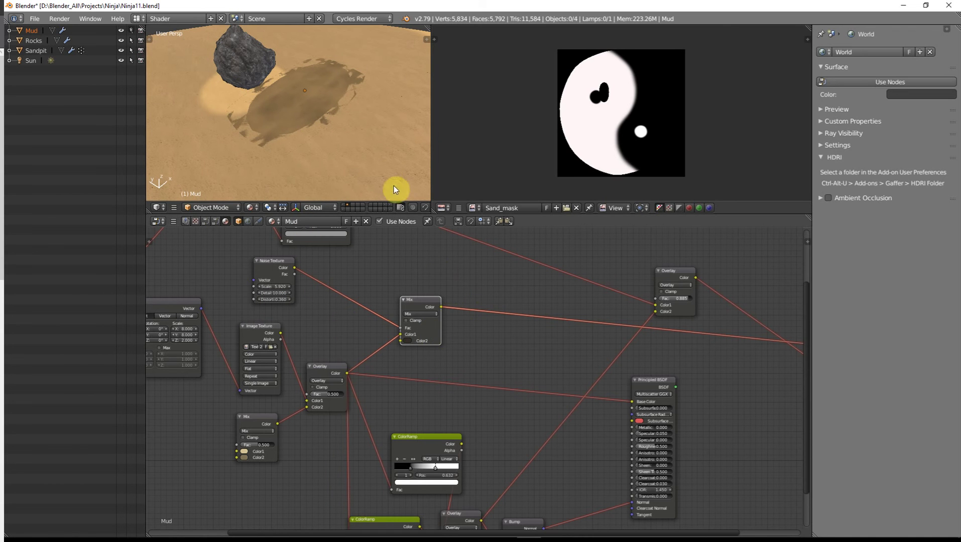
Restore the Principled BSDF as surface output and connect the new Mix color to its Base Color and both bump ColorRamps.
scroll(545, 358, down, 3)
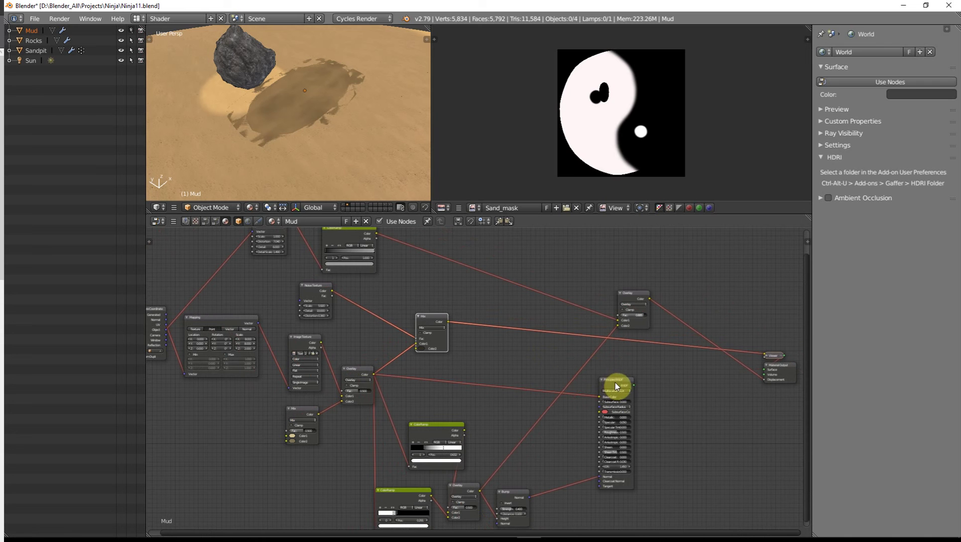
ctrl+shift+click(615, 383)
scroll(256, 99, up, 2)
middle_drag(466, 389, 408, 328)
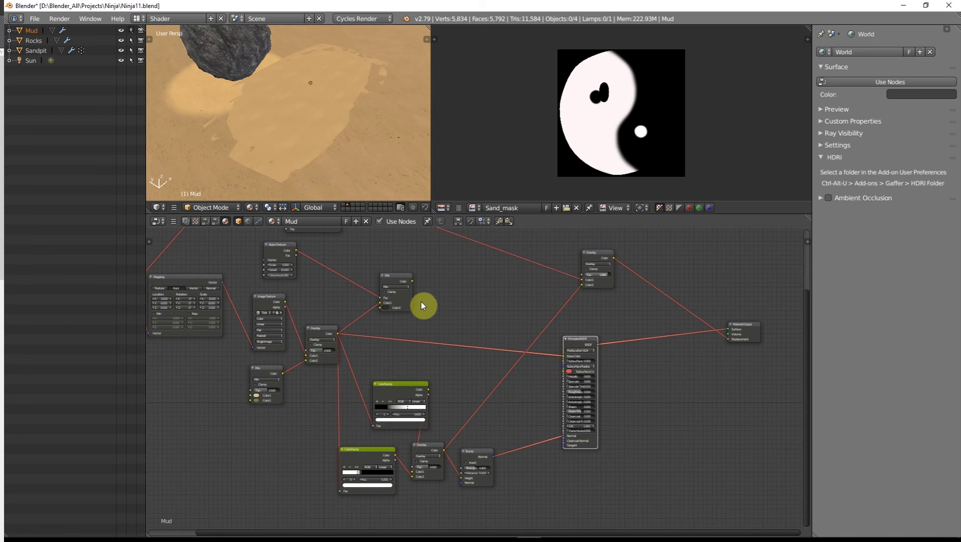
drag(411, 281, 563, 356)
drag(411, 281, 341, 487)
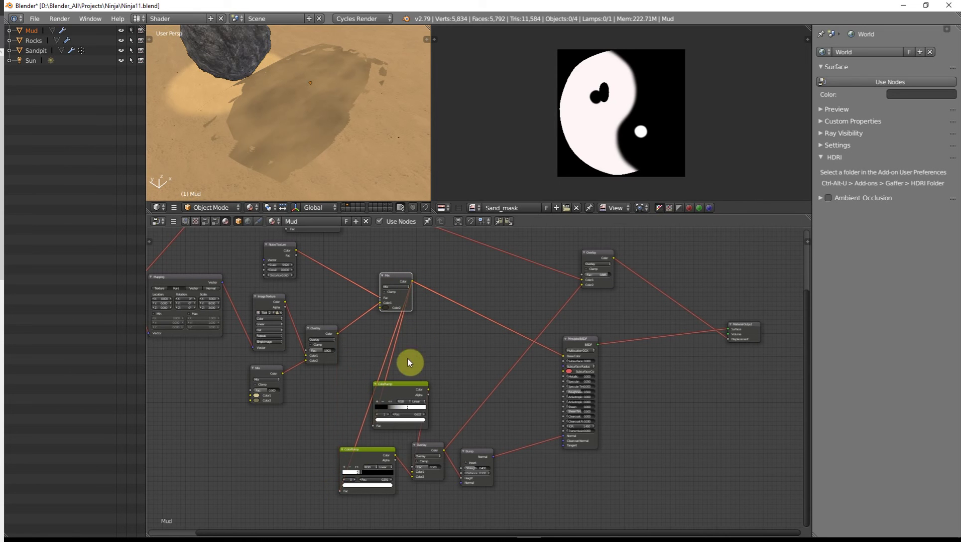
Preview the upper bump ColorRamp and adjust its stops, with black near the dark end and white at position 0.509.
mouse_move(384, 329)
middle_down()
mouse_move(371, 333)
mouse_move(395, 324)
middle_up()
scroll(329, 366, up, 6)
scroll(329, 366, down, 1)
drag(316, 340, 352, 331)
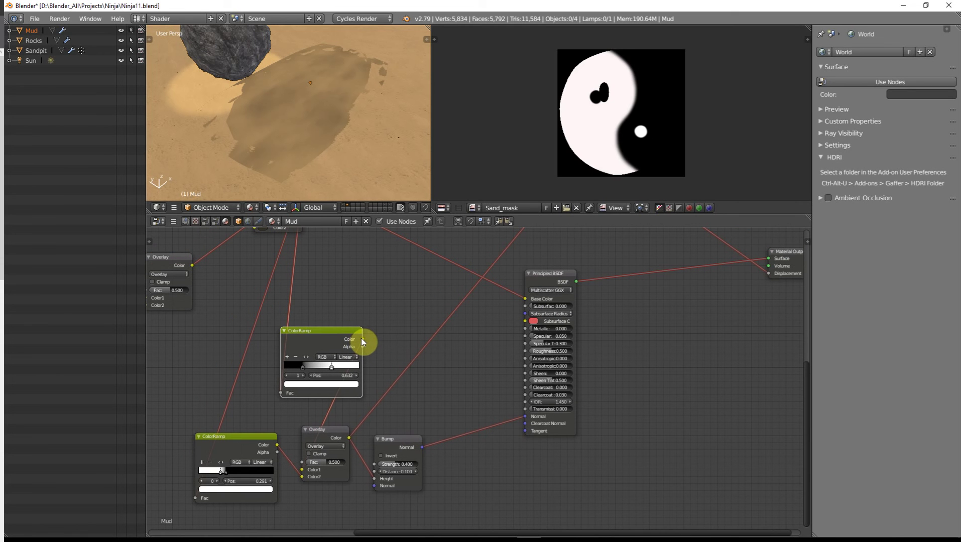
ctrl+shift+click(330, 335)
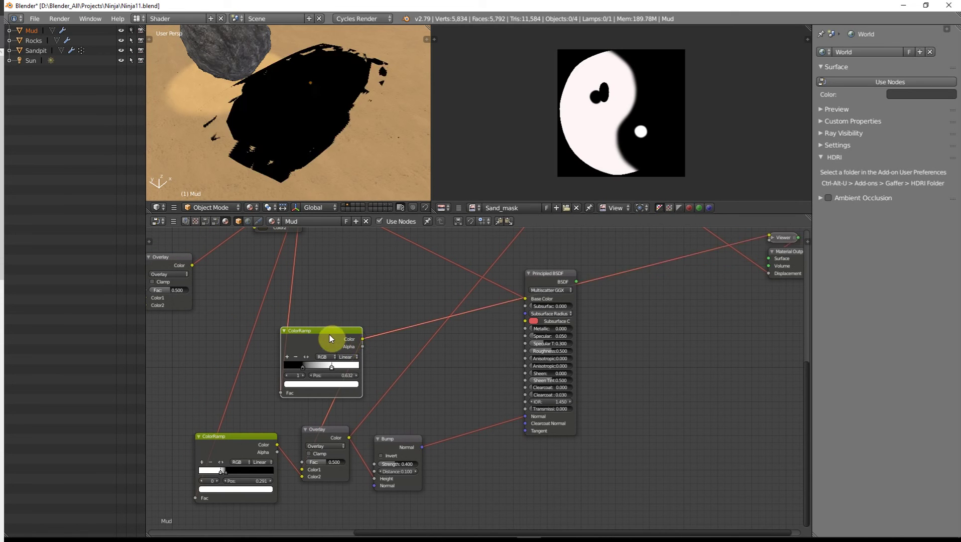
drag(305, 367, 291, 368)
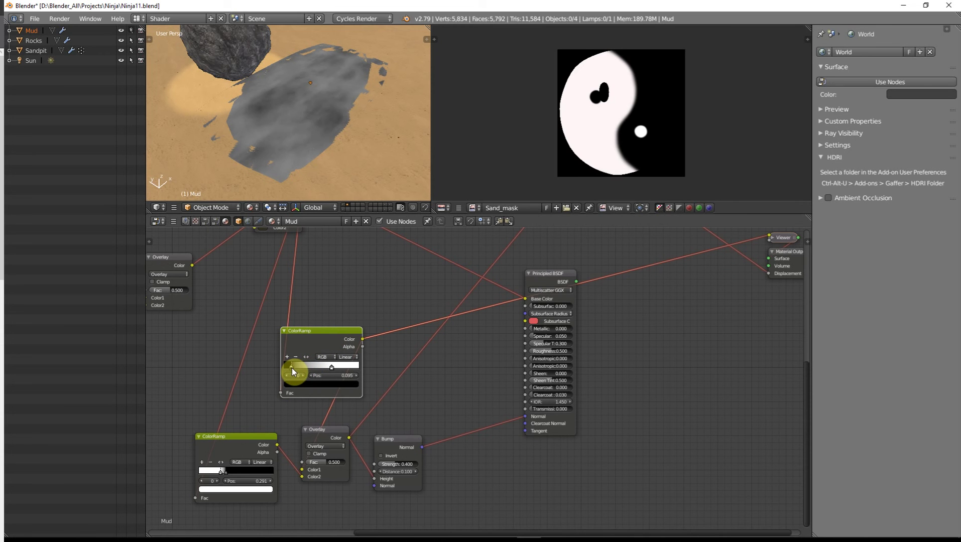
ctrl+shift+click(255, 437)
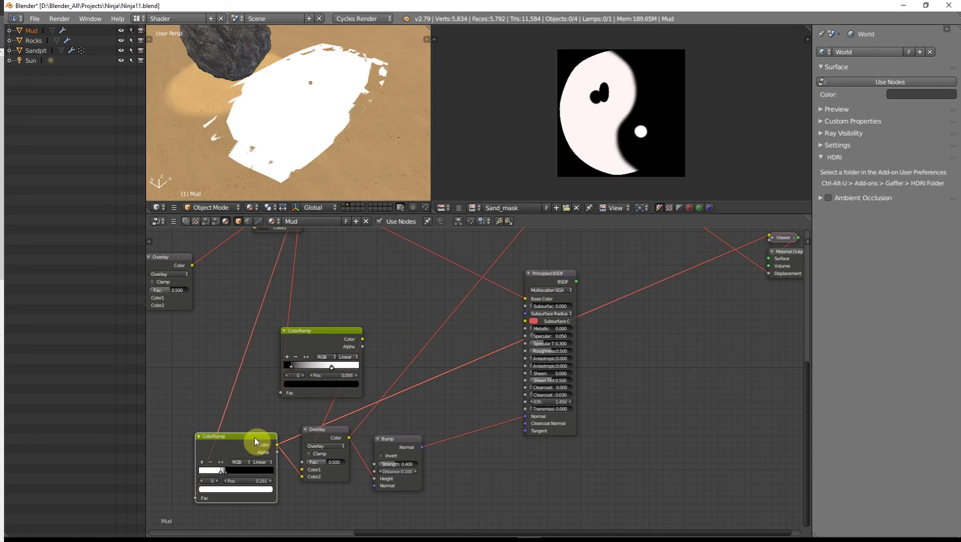
drag(291, 370, 368, 368)
drag(307, 368, 322, 368)
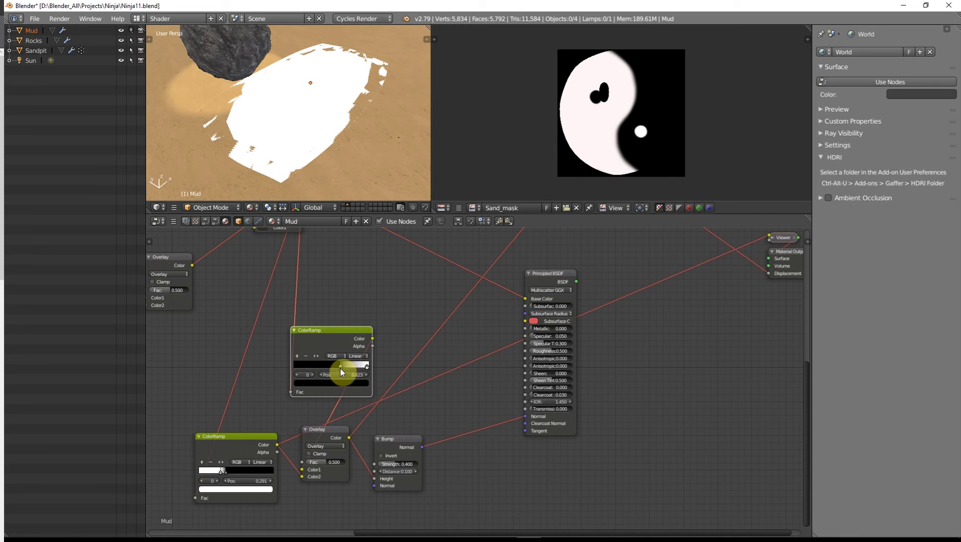
ctrl+shift+click(339, 331)
mouse_move(340, 370)
mouse_down()
mouse_move(312, 368)
mouse_move(350, 369)
mouse_move(305, 367)
mouse_move(331, 367)
mouse_up()
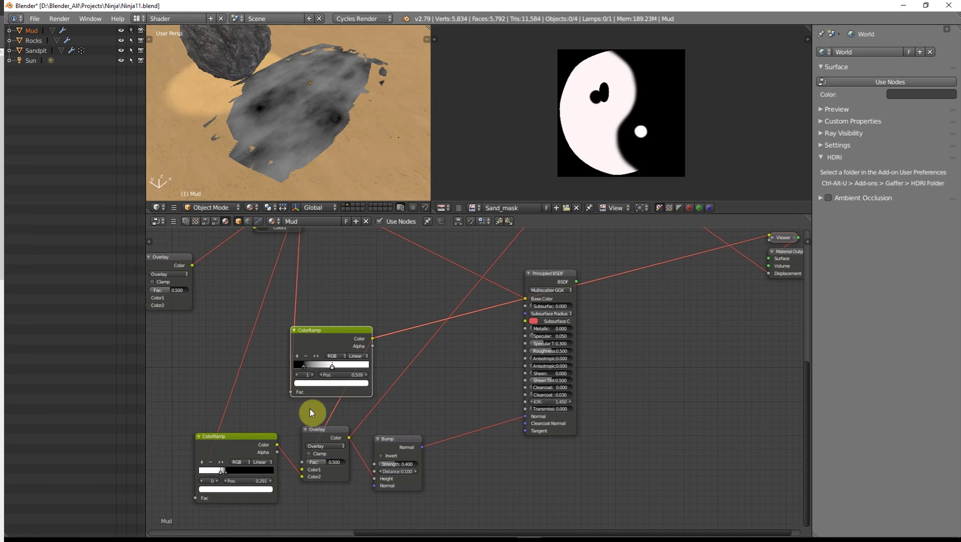
Preview the lower bump ColorRamp and move its white stop to the start and its black stop to 0.218.
ctrl+shift+click(253, 443)
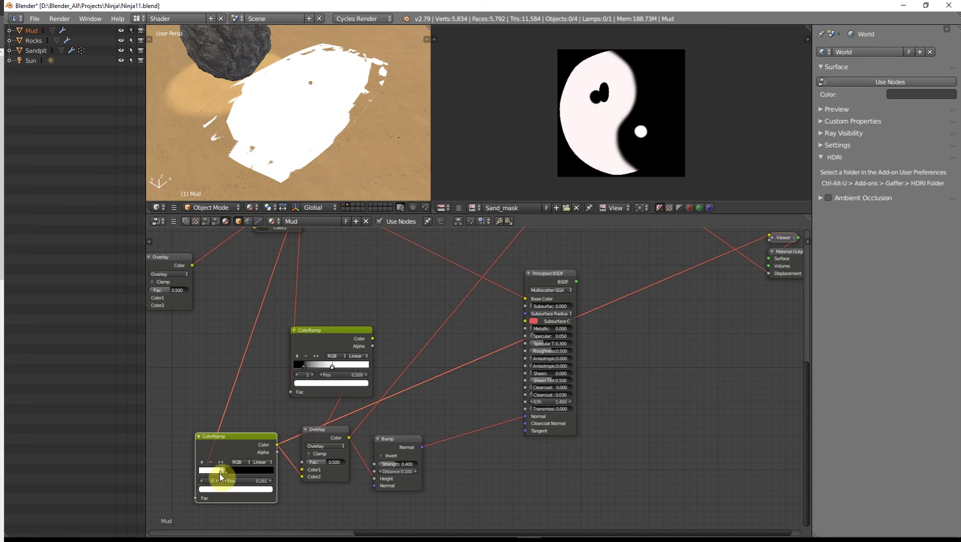
mouse_move(219, 472)
mouse_down()
mouse_move(196, 471)
mouse_move(212, 471)
mouse_up()
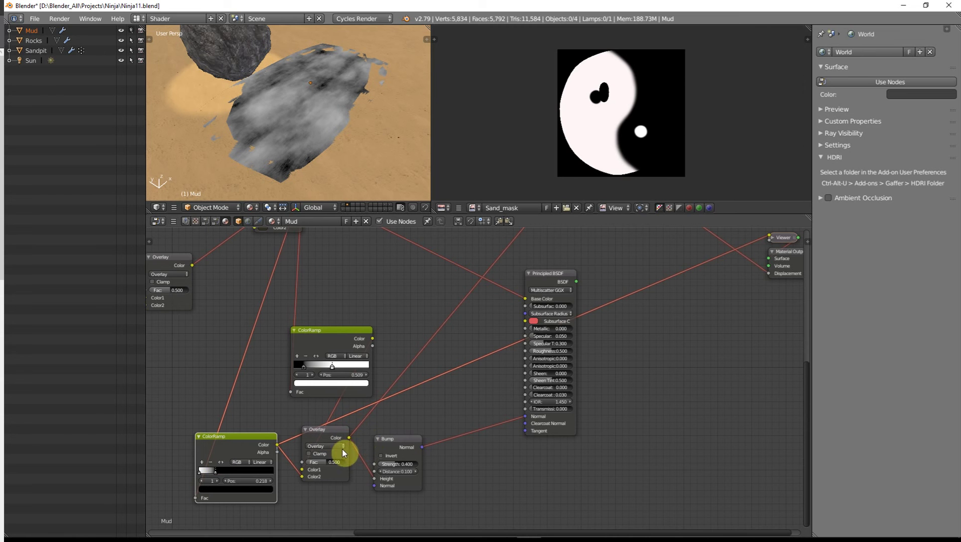
scroll(402, 435, down, 4)
Preview the Wave Texture's ColorRamp on the puddle surface and look over the displacement and bump node chains.
drag(432, 409, 470, 463)
middle_drag(431, 410, 473, 466)
scroll(427, 354, down, 1)
middle_drag(424, 347, 455, 459)
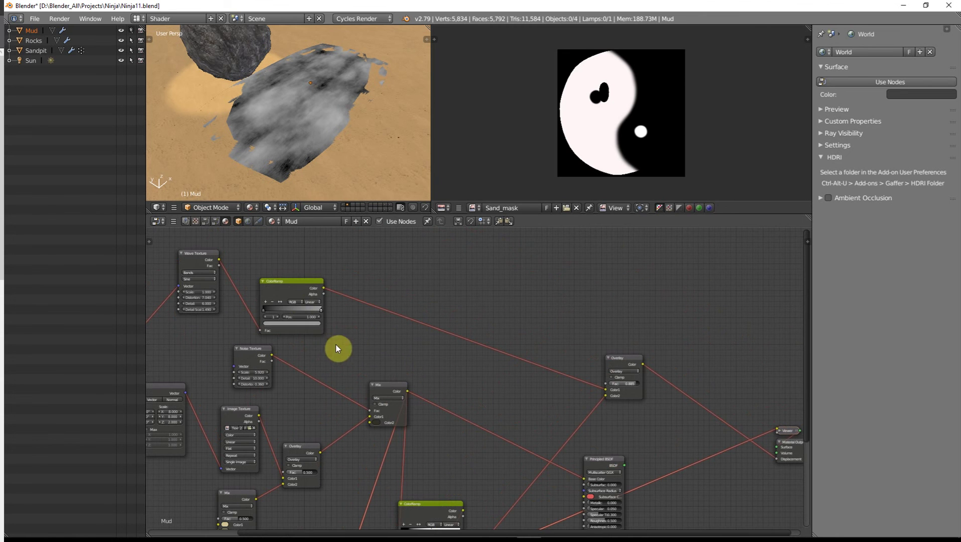
ctrl+shift+click(287, 281)
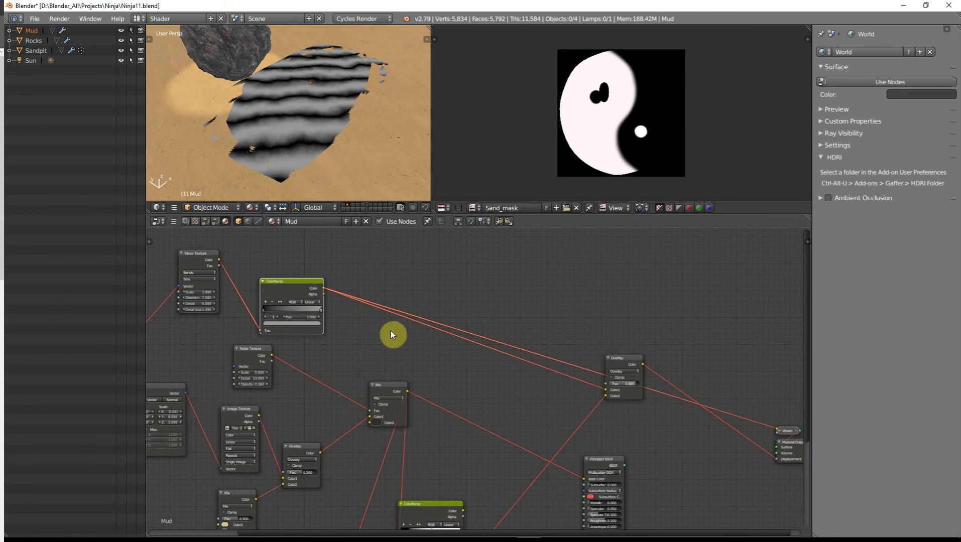
scroll(391, 335, down, 1)
middle_drag(390, 337, 426, 335)
scroll(438, 363, up, 1)
middle_drag(475, 453, 454, 312)
scroll(443, 382, up, 1)
middle_drag(353, 315, 354, 343)
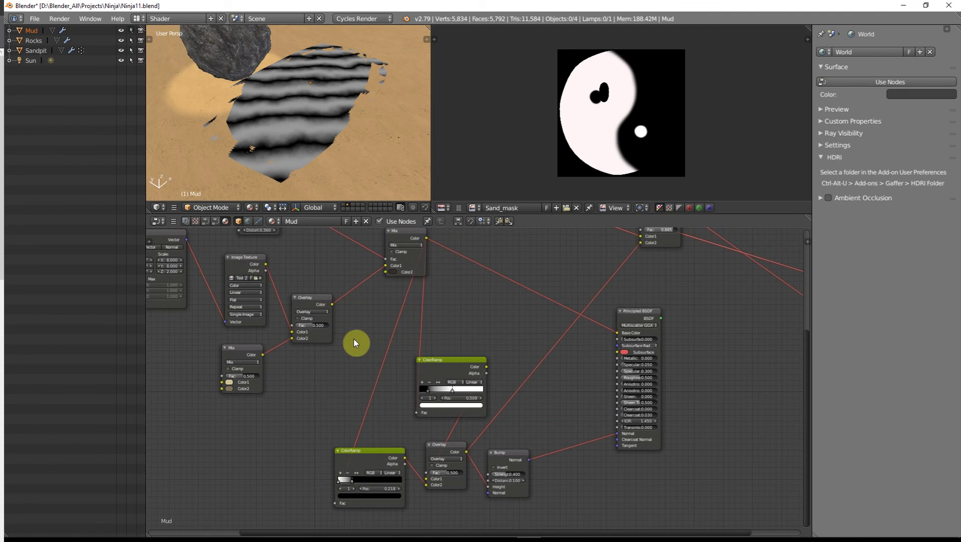
Restore the Principled BSDF as the Mud material's surface output and check the puddle in the rendered viewport.
ctrl+shift+click(632, 314)
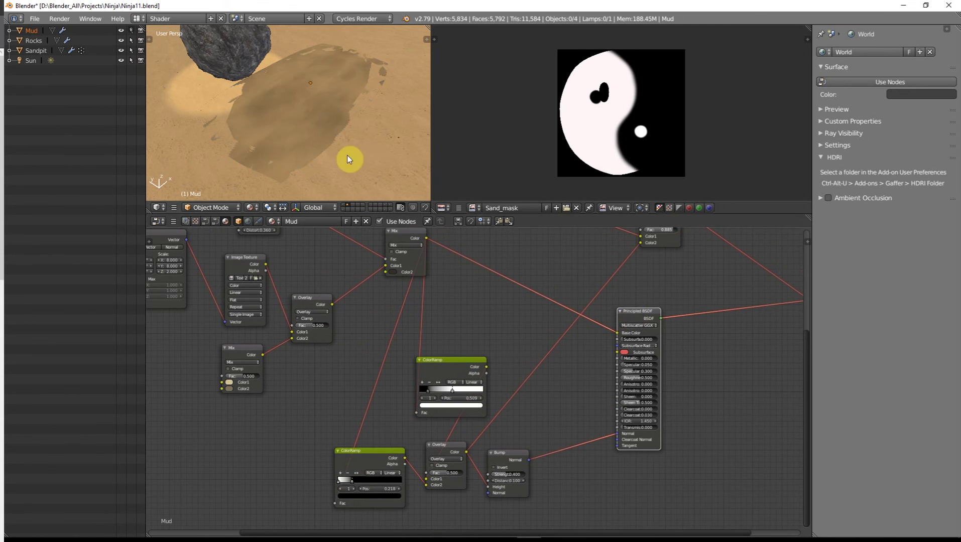
scroll(337, 158, down, 2)
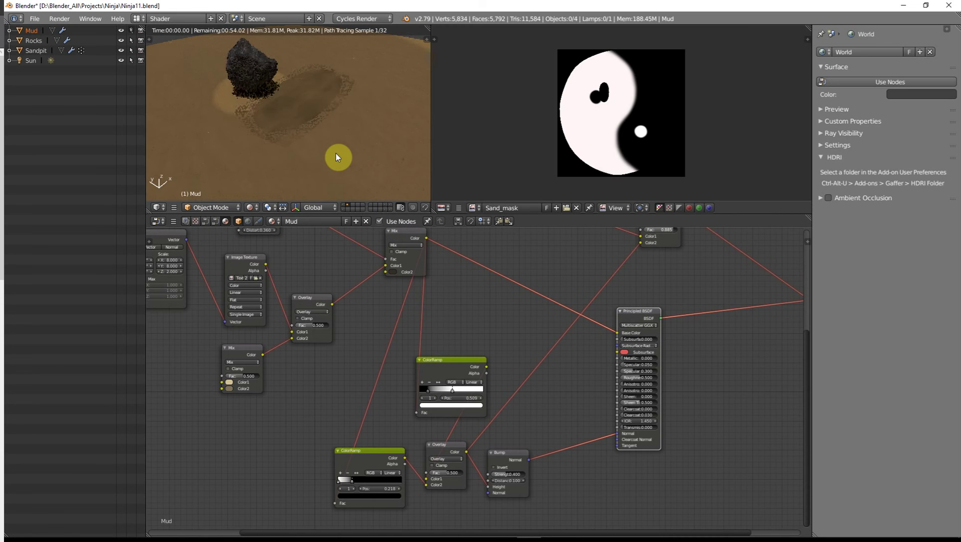
scroll(335, 153, up, 6)
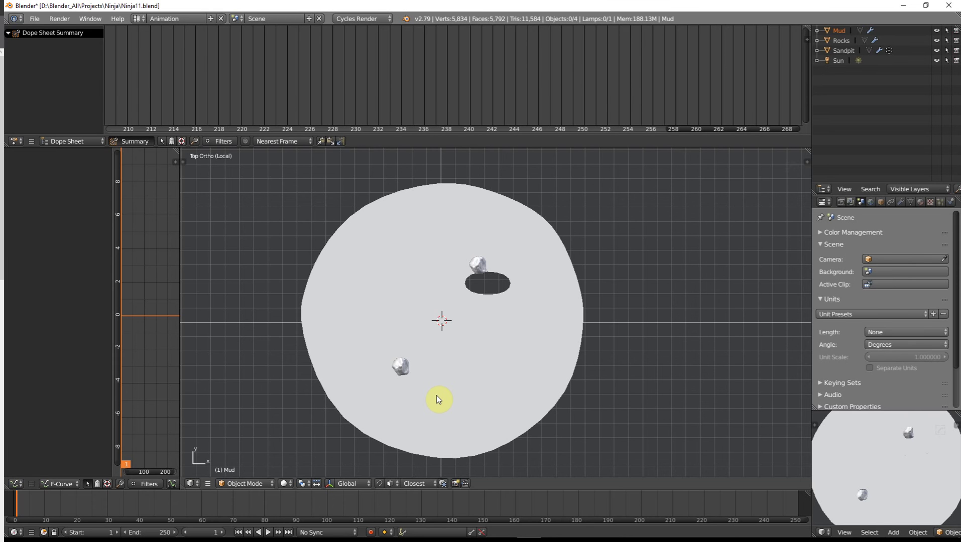
Switch to the Rhuan screen layout, enlarge the 3D viewport over the image editor and select the Mud puddle.
key(ctrl+Left)
key(ctrl+Left)
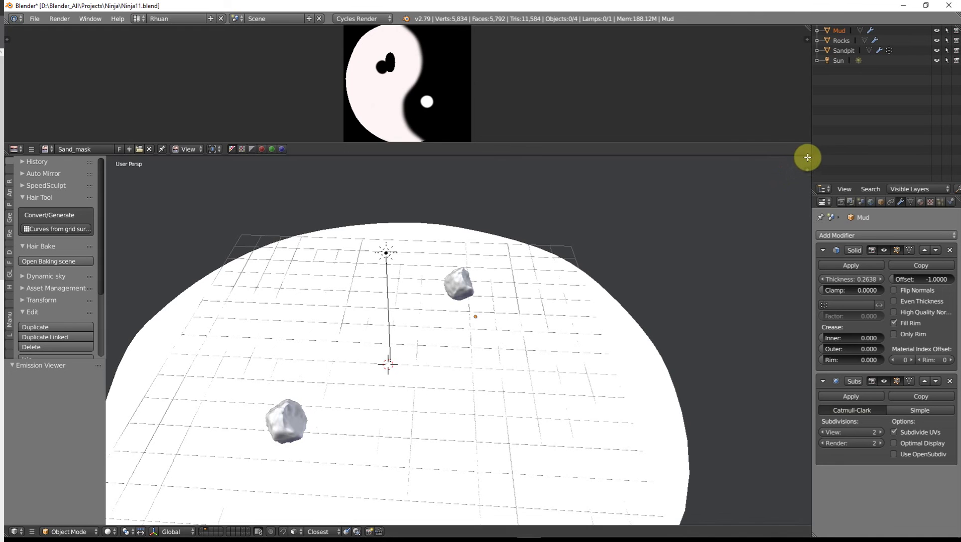
drag(806, 157, 795, 123)
shift+middle_drag(456, 358, 264, 310)
scroll(264, 310, up, 2)
right_click(261, 150)
shift+middle_drag(360, 237, 382, 245)
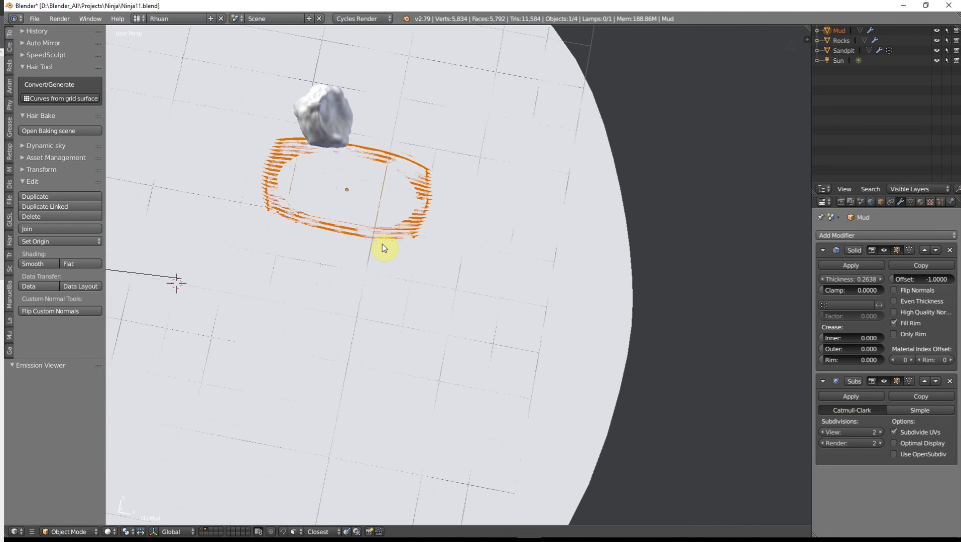
Frame the mud puddle, deselect everything and inspect its surface and edges in rendered shading.
key(KP_Decimal)
middle_drag(388, 285, 472, 221)
key(a)
key(shift+z)
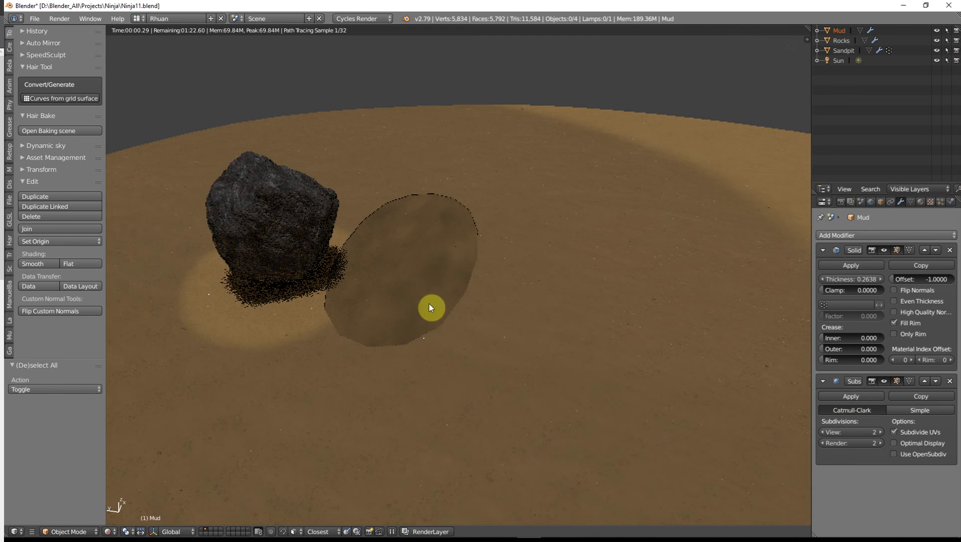
scroll(400, 248, up, 4)
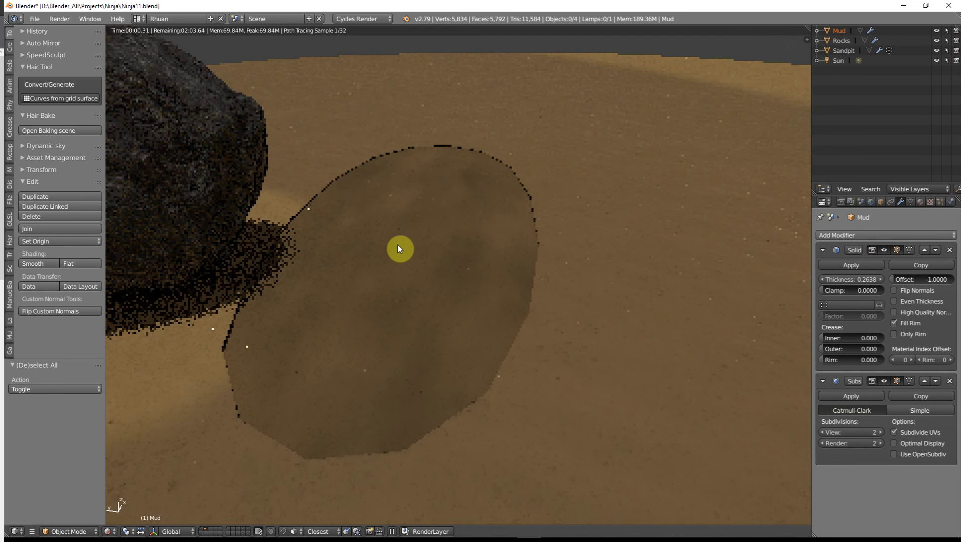
scroll(403, 251, down, 5)
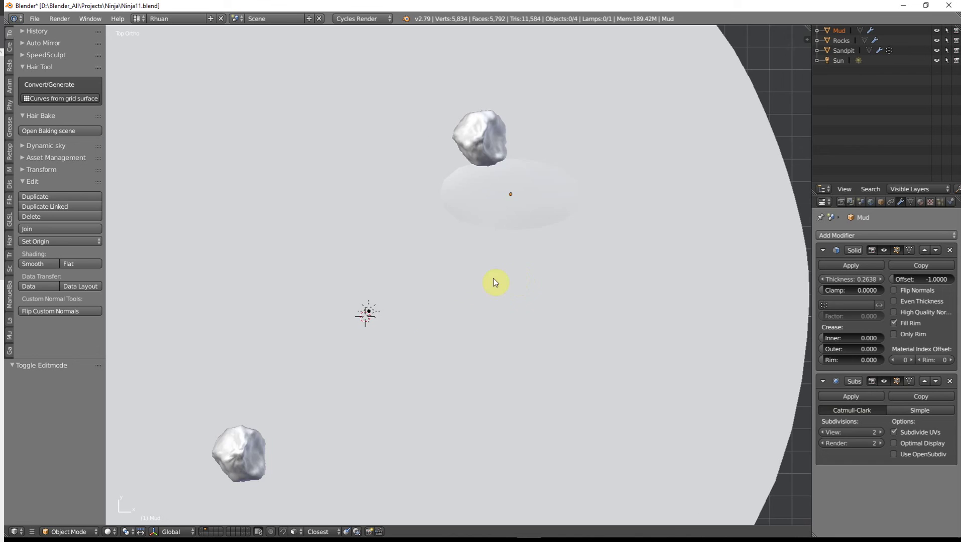
Delete the Mud puddle object from the scene.
shift+middle_drag(493, 279, 397, 317)
right_click(425, 225)
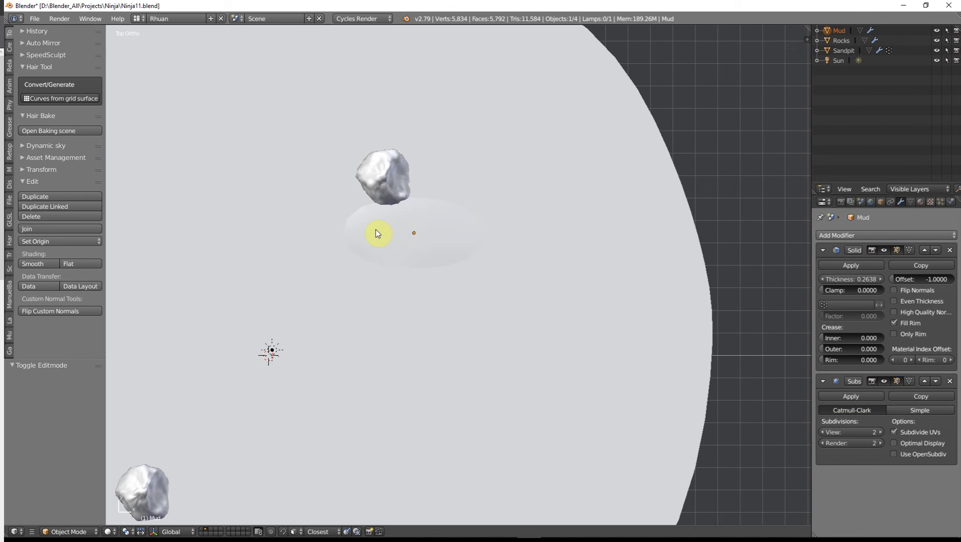
key(x)
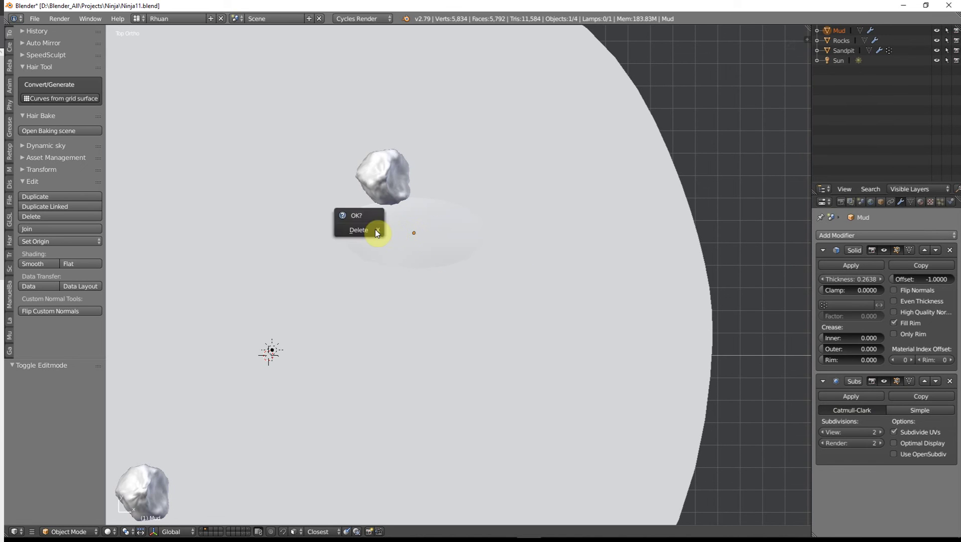
click(375, 232)
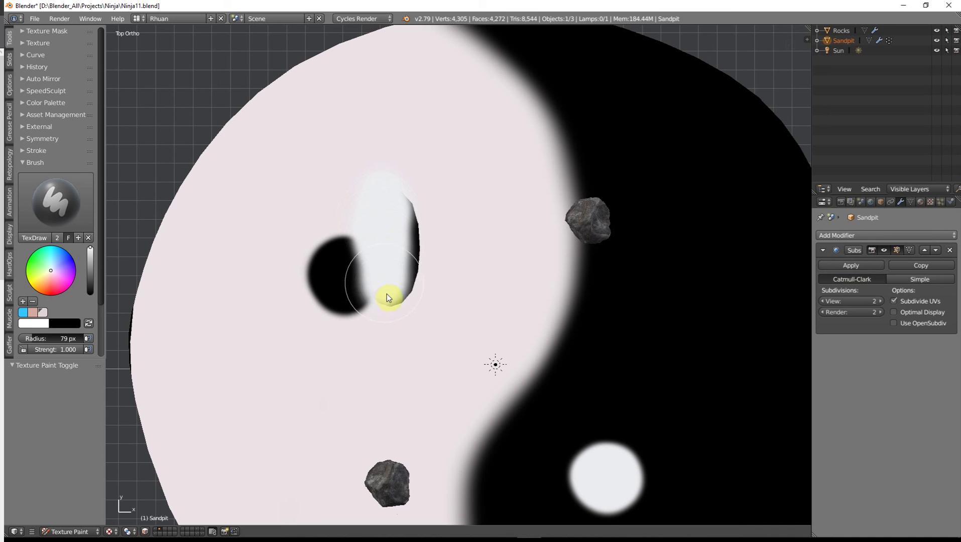
Paint white over the black spots and the whole pale half of the Sandpit's mask with the TexDraw brush.
mouse_move(388, 294)
mouse_down()
mouse_move(409, 283)
mouse_move(407, 215)
mouse_move(420, 230)
mouse_move(390, 175)
mouse_move(414, 177)
mouse_move(352, 153)
mouse_up()
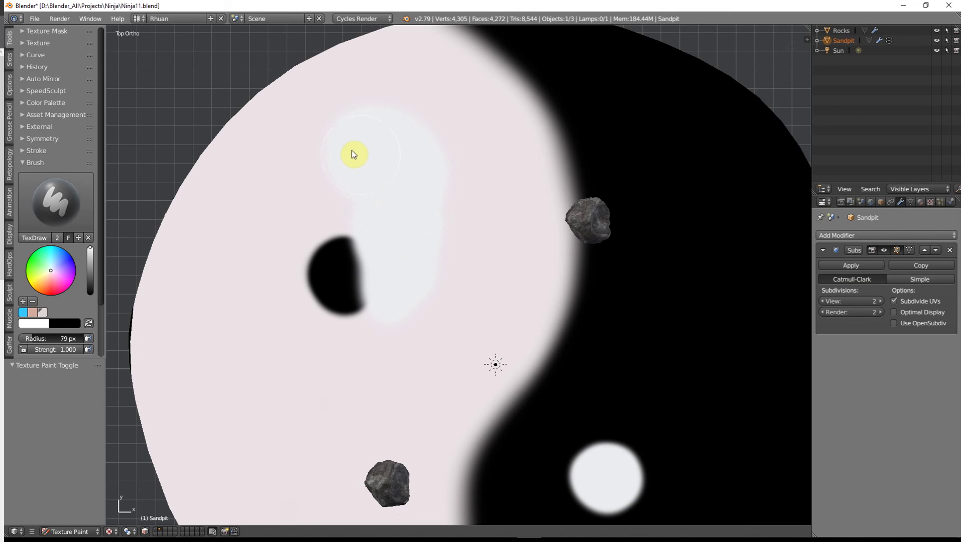
scroll(297, 284, down, 5)
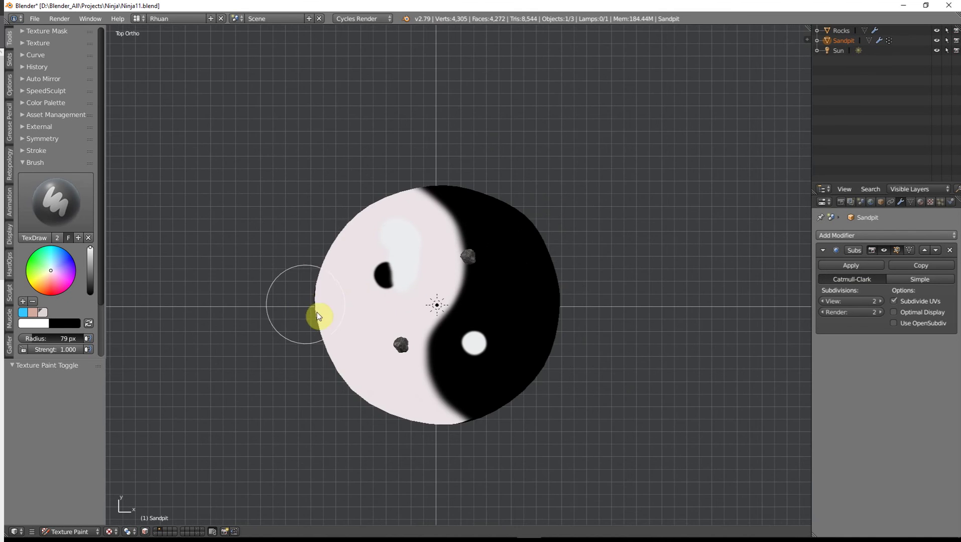
scroll(409, 273, up, 1)
mouse_move(387, 246)
mouse_down()
mouse_move(359, 236)
mouse_move(365, 220)
mouse_move(309, 273)
mouse_move(285, 268)
mouse_move(349, 457)
mouse_move(381, 473)
mouse_move(402, 464)
mouse_move(373, 399)
mouse_move(345, 290)
mouse_move(346, 340)
mouse_move(404, 248)
mouse_move(404, 185)
mouse_move(382, 171)
mouse_move(375, 184)
mouse_move(403, 188)
mouse_move(428, 219)
mouse_move(408, 180)
mouse_move(435, 210)
mouse_move(444, 261)
mouse_move(442, 214)
mouse_move(459, 252)
mouse_move(452, 283)
mouse_move(421, 325)
mouse_move(395, 399)
mouse_move(433, 503)
mouse_move(462, 504)
mouse_up()
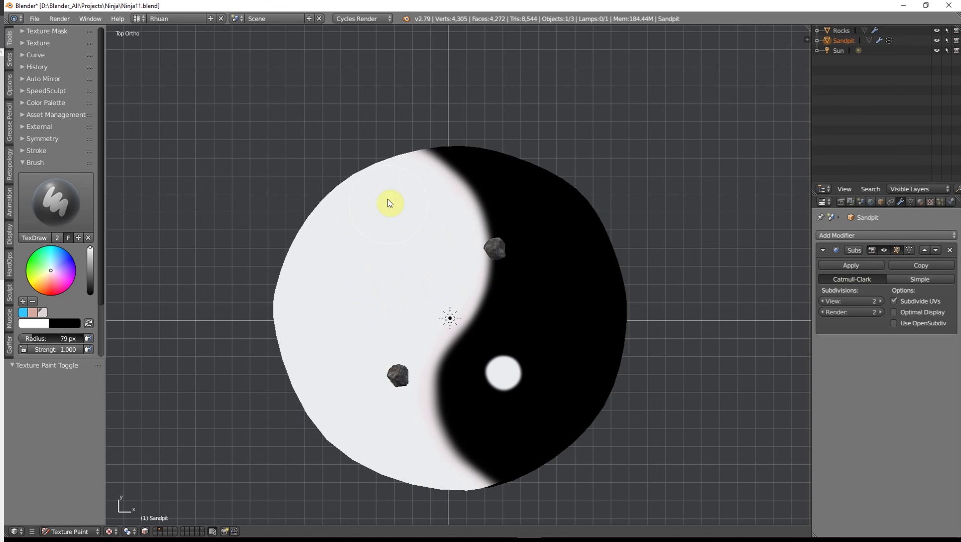
scroll(391, 308, up, 3)
scroll(392, 309, down, 1)
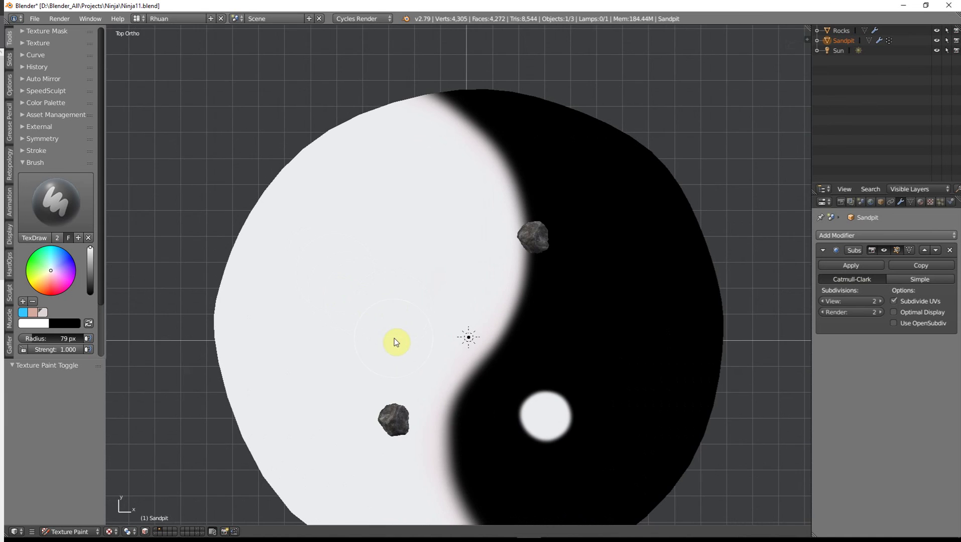
shift+middle_drag(394, 338, 360, 331)
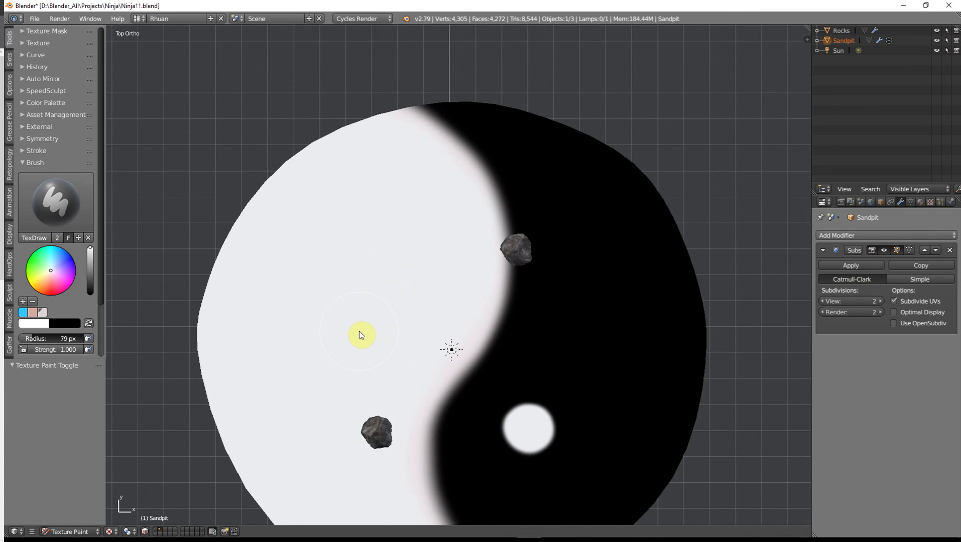
scroll(360, 335, down, 3)
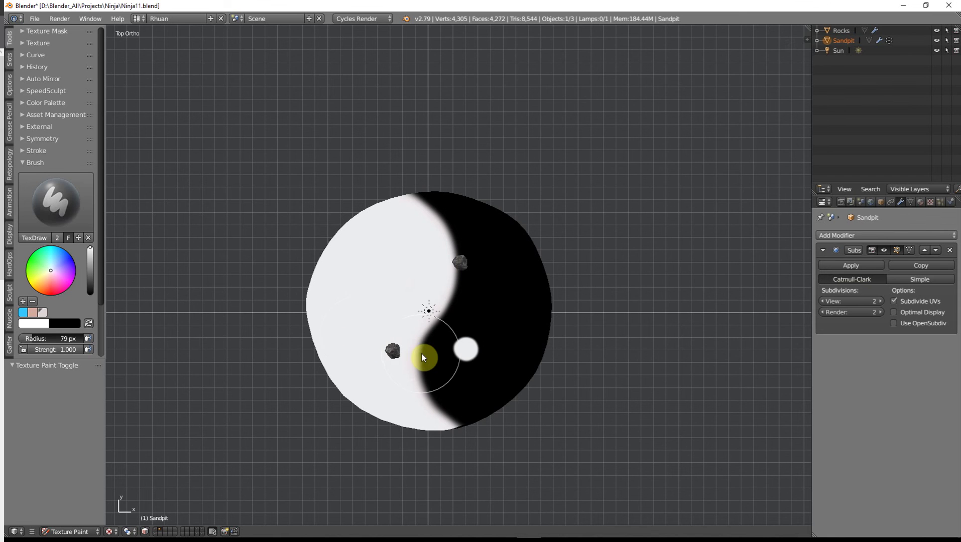
scroll(419, 352, up, 2)
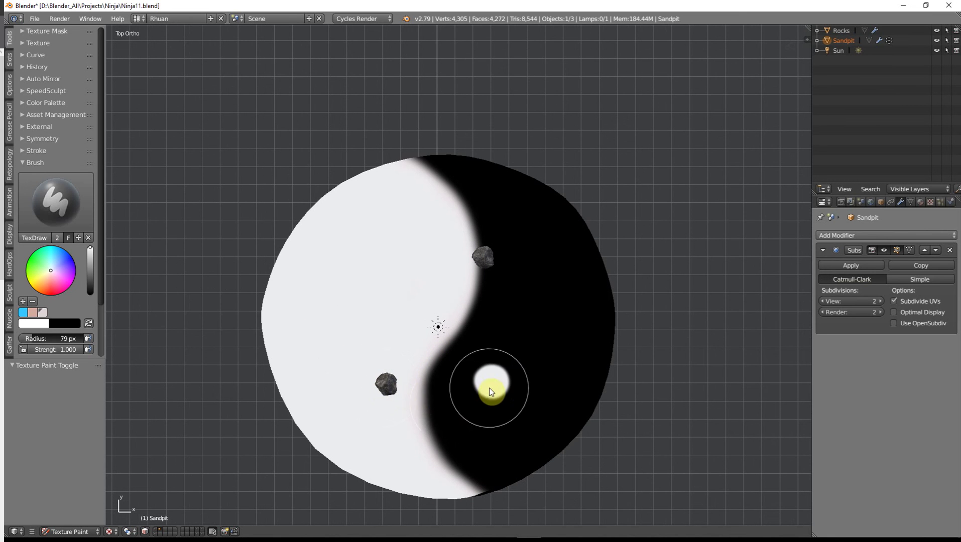
Show the ninja's layer together with the sandpit and turn the view to see the mask from another side.
middle_drag(463, 387, 595, 364)
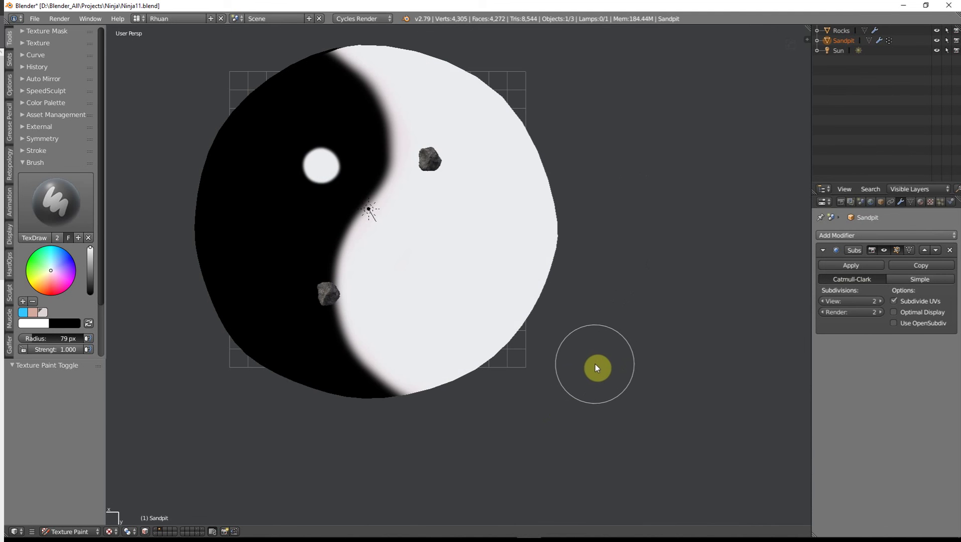
middle_drag(450, 357, 542, 392)
shift+click(156, 530)
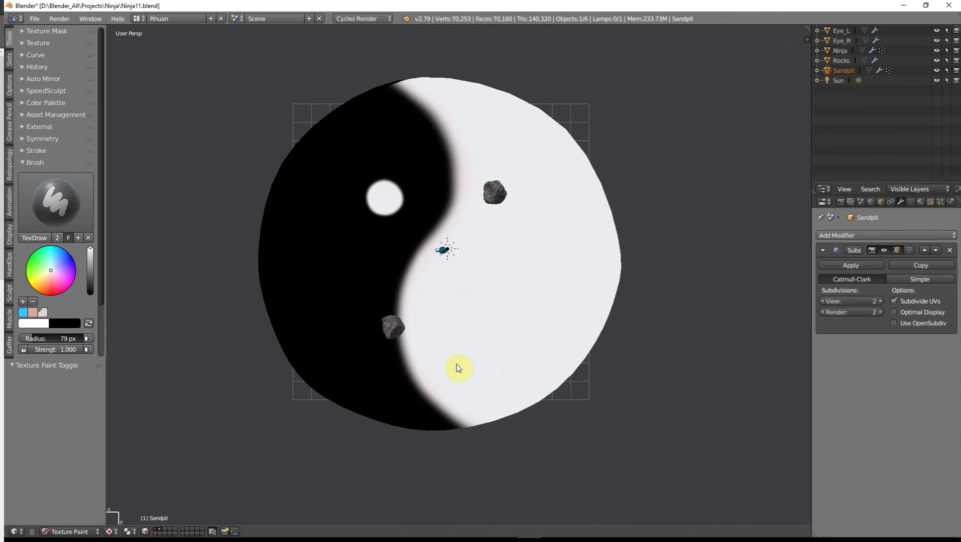
middle_drag(456, 366, 578, 363)
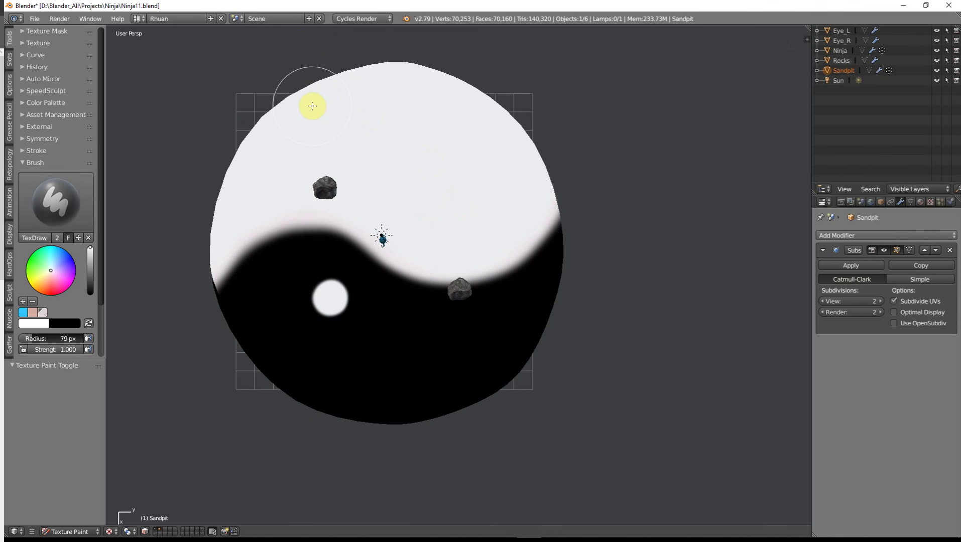
Return the Sandpit to Object Mode and switch to the Shader screen layout.
key(Tab)
click(76, 532)
click(68, 520)
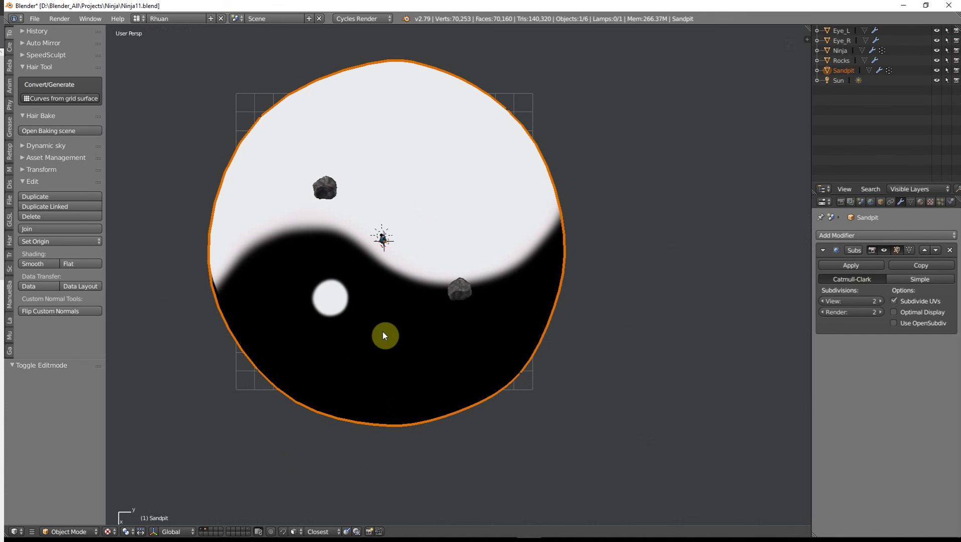
key(ctrl+Left)
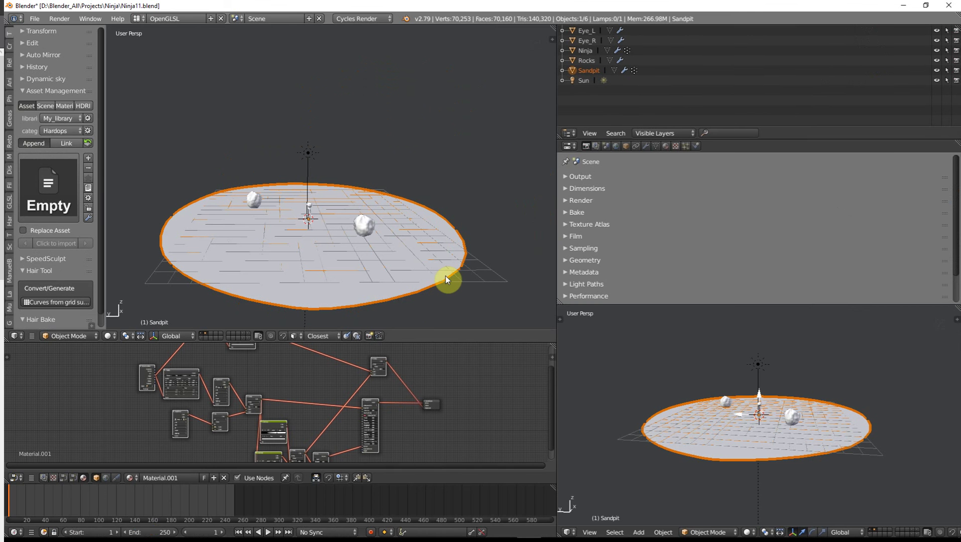
key(ctrl+Right)
key(ctrl+Right)
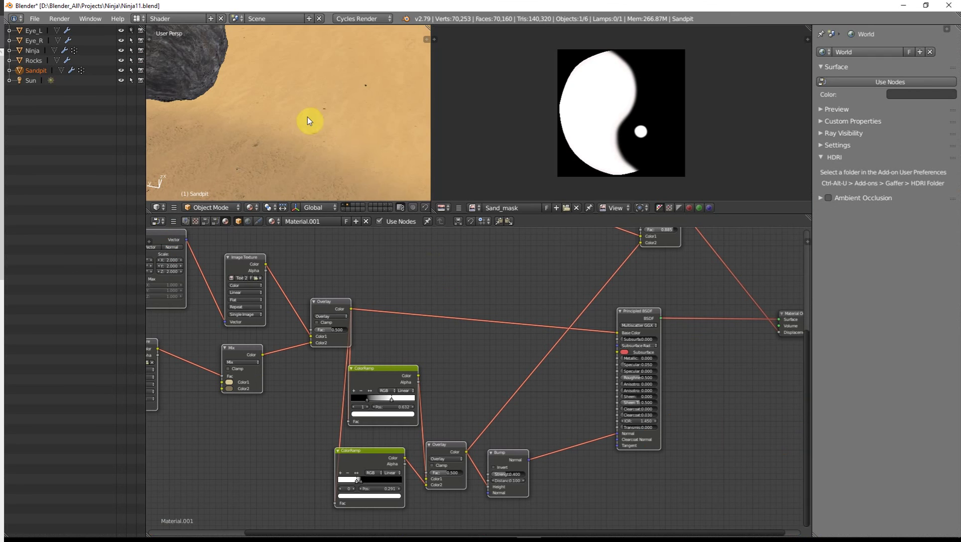
Examine the sandpit material's texture nodes and the images available to both Image Texture nodes.
scroll(307, 121, down, 4)
scroll(308, 139, down, 3)
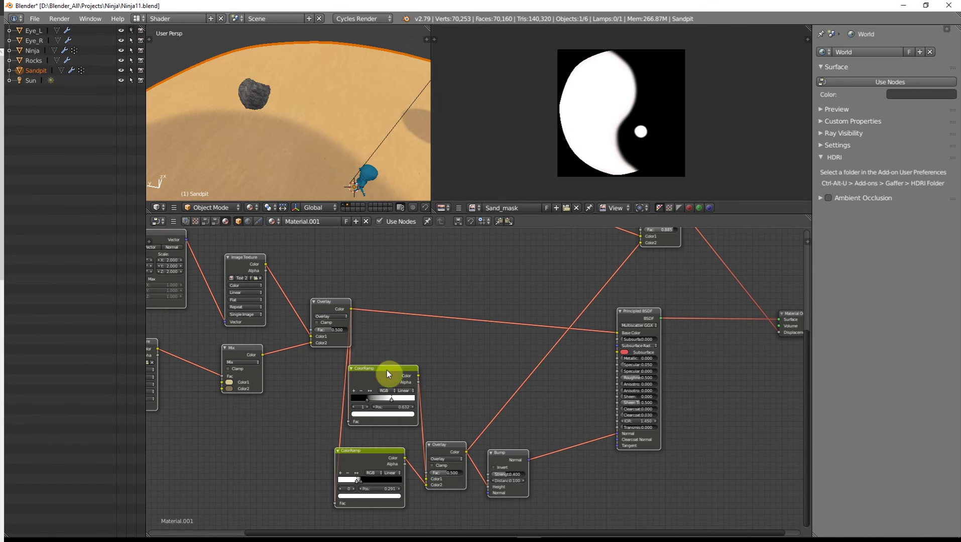
middle_drag(445, 377, 520, 392)
middle_drag(414, 390, 516, 400)
middle_drag(412, 312, 398, 340)
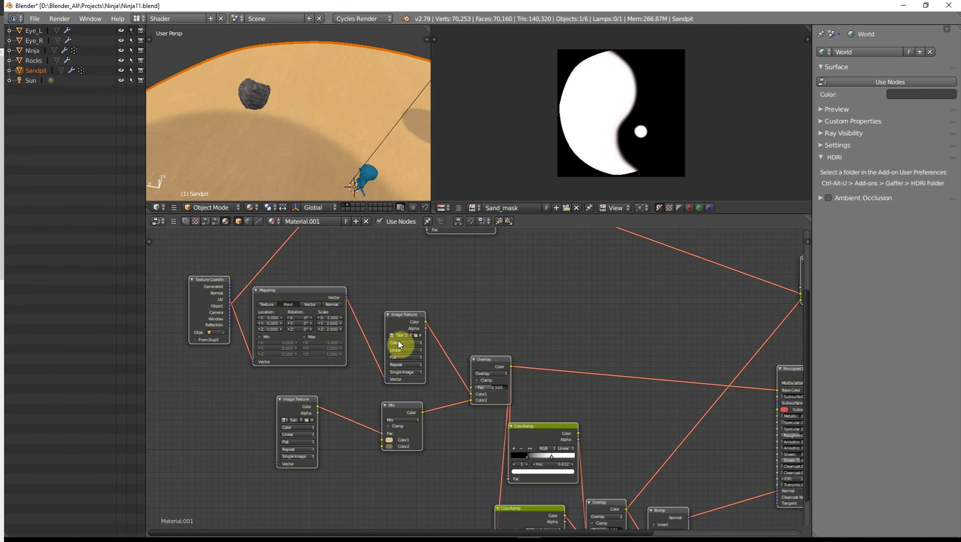
click(392, 335)
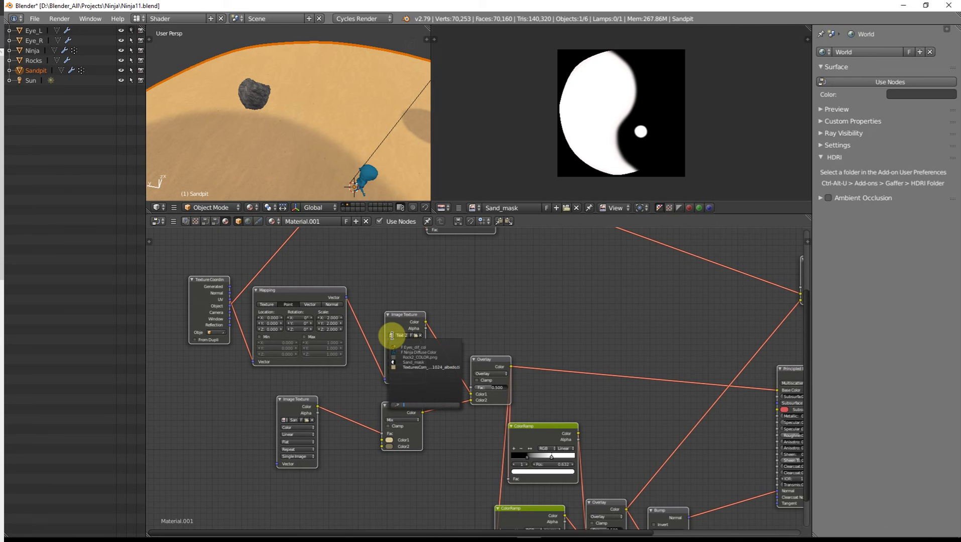
click(382, 282)
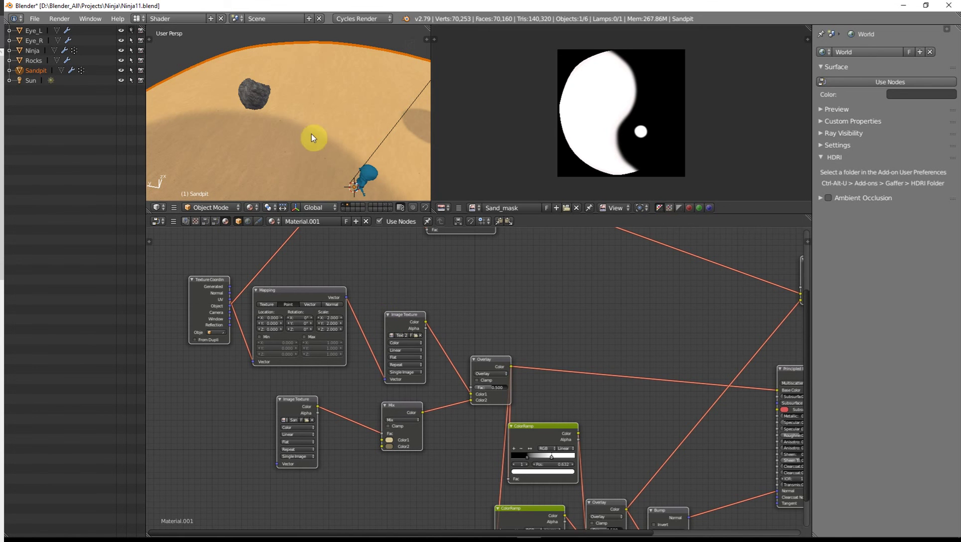
middle_drag(421, 304, 474, 296)
click(309, 409)
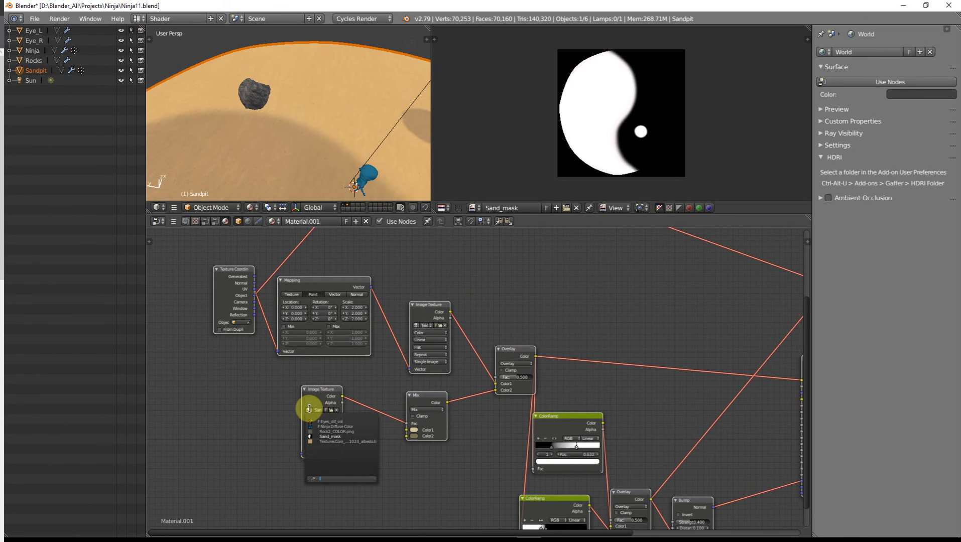
middle_drag(286, 357, 303, 356)
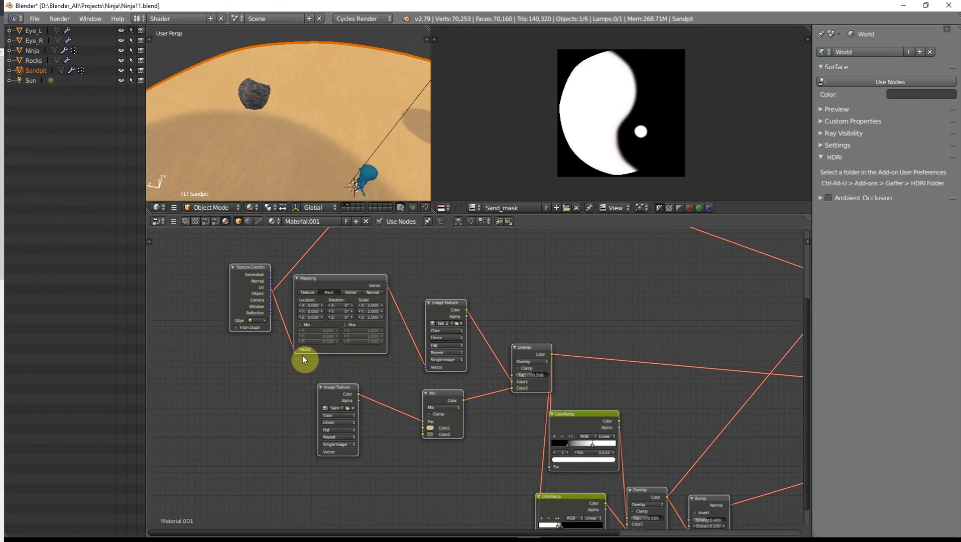
Connect the Texture Coordinate's UV output to the Sand_mask Image Texture's Vector and check the sandpit in top view.
drag(271, 288, 318, 452)
scroll(322, 136, down, 3)
middle_drag(306, 151, 343, 190)
key(KP_7)
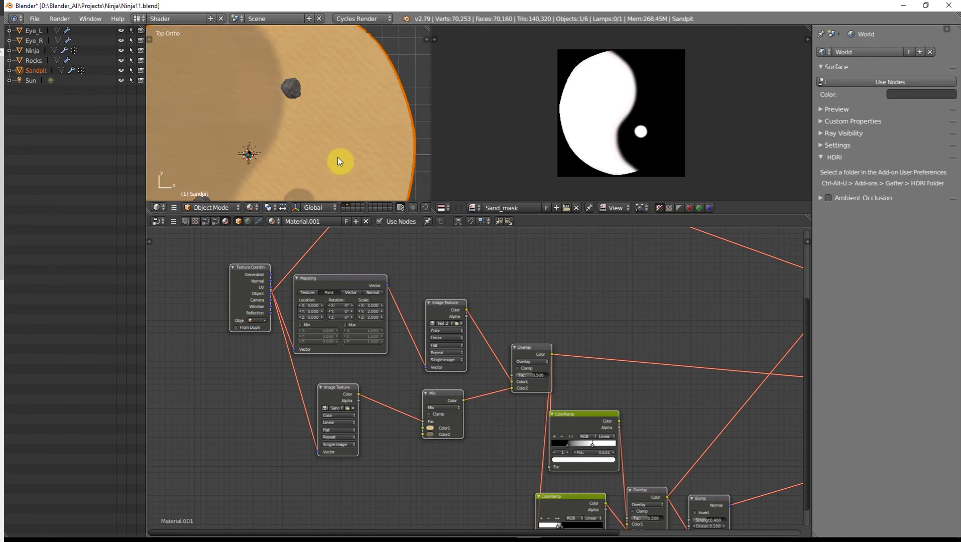
scroll(337, 157, down, 3)
shift+middle_drag(344, 140, 395, 127)
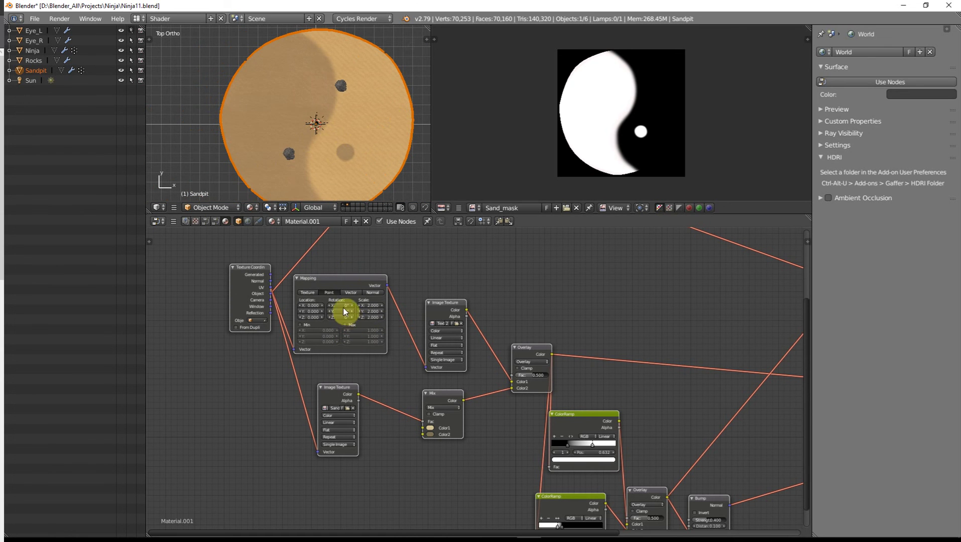
Insert a separate Mapping node before the Sand_mask texture, with scale 1.000 and Z rotation 90°.
drag(339, 306, 340, 316)
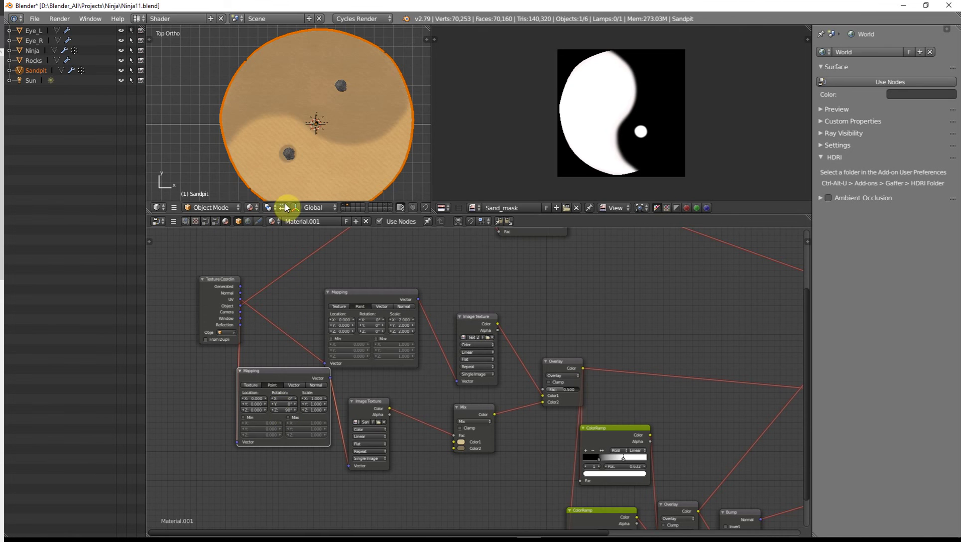
scroll(303, 181, down, 2)
scroll(300, 171, up, 2)
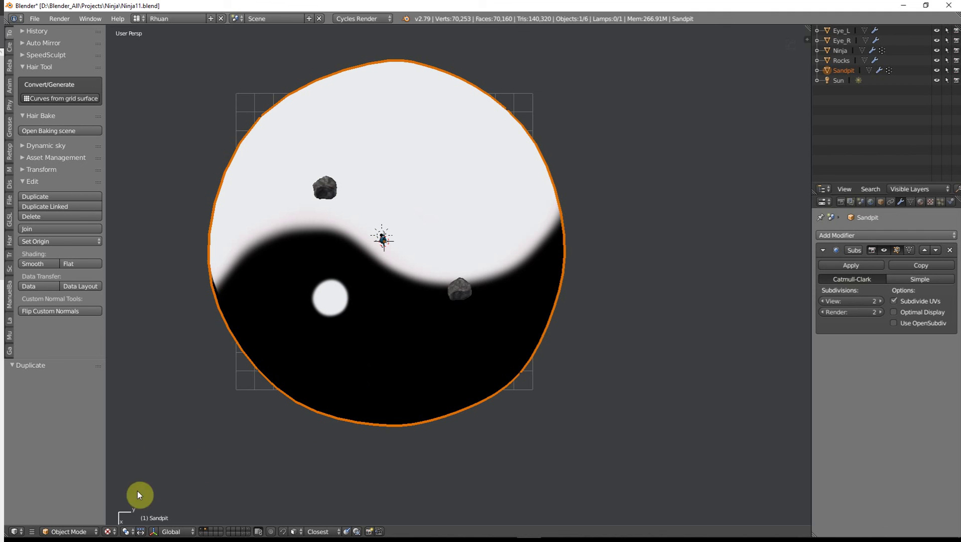
Put the Sandpit in Texture Paint mode and make the Sand_mask Image Texture node active in the Shader layout.
click(78, 533)
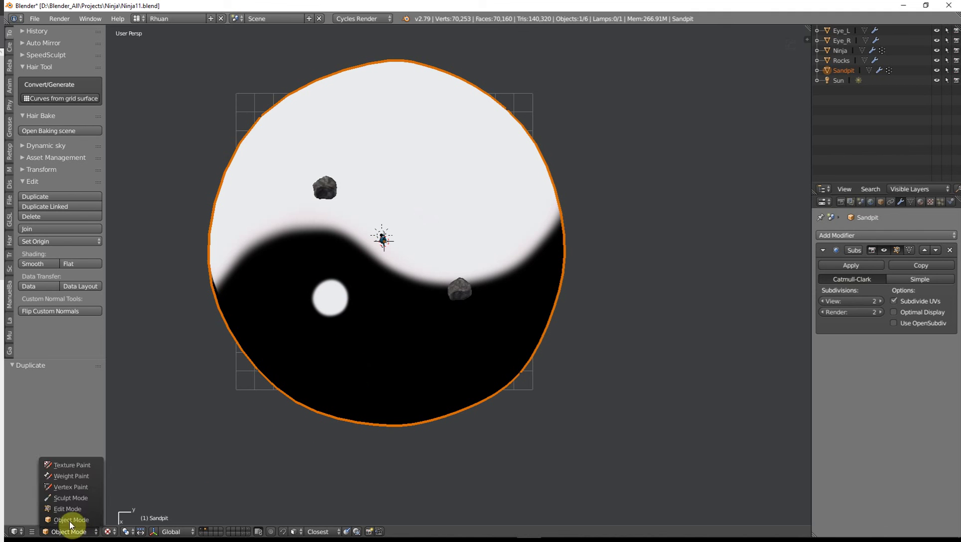
click(73, 466)
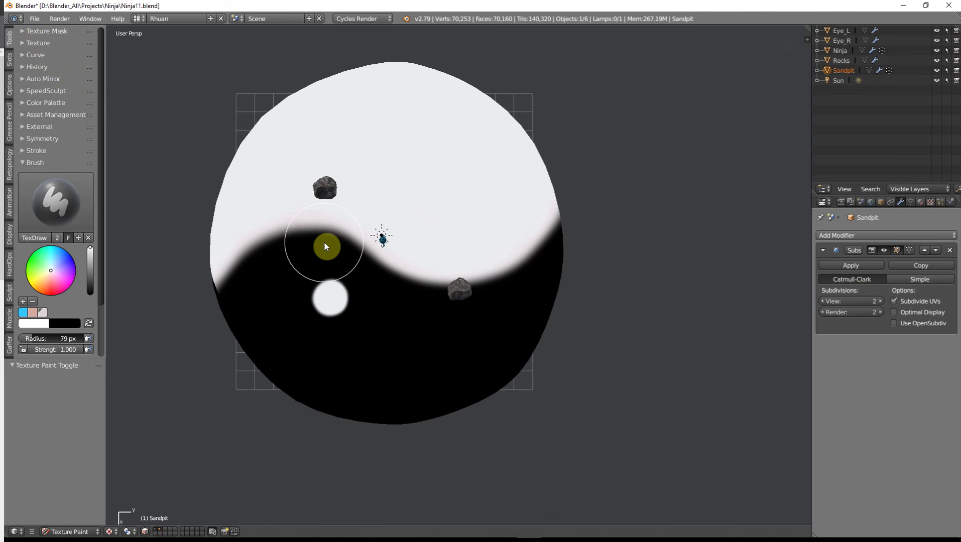
key(ctrl+Left)
key(ctrl+Left)
key(ctrl+Left)
middle_drag(376, 398, 363, 336)
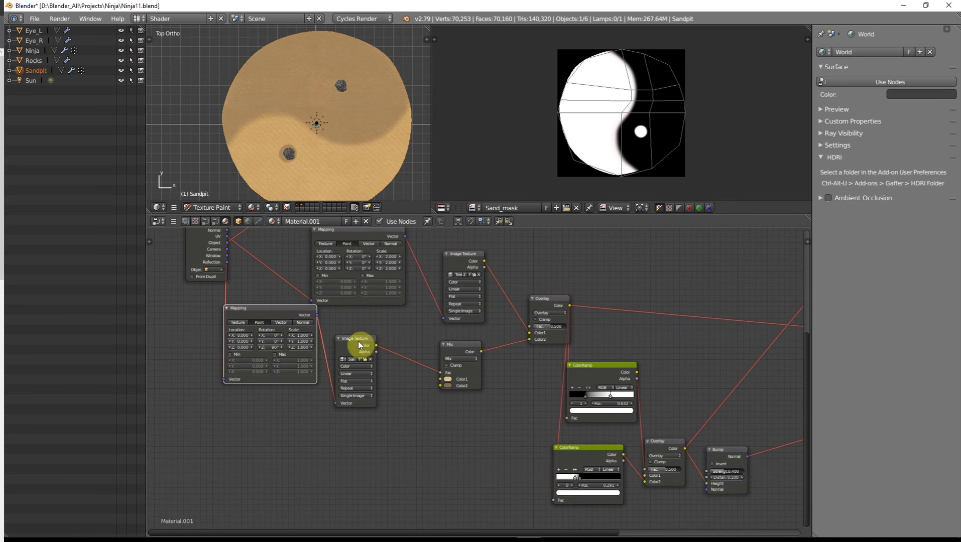
click(358, 341)
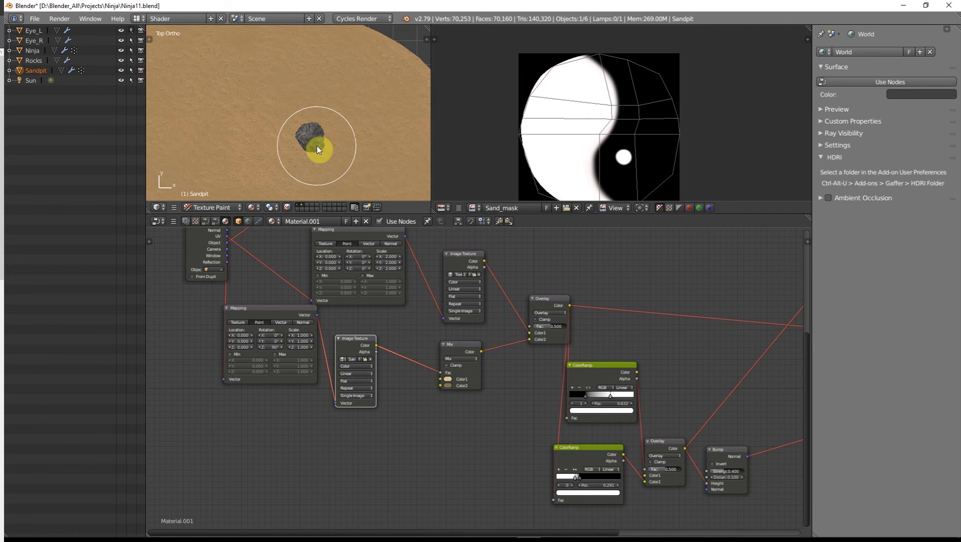
Paint a black patch around the rock on the yin-yang dividing curve and check the mask image in the Shader layout.
key(ctrl+Left)
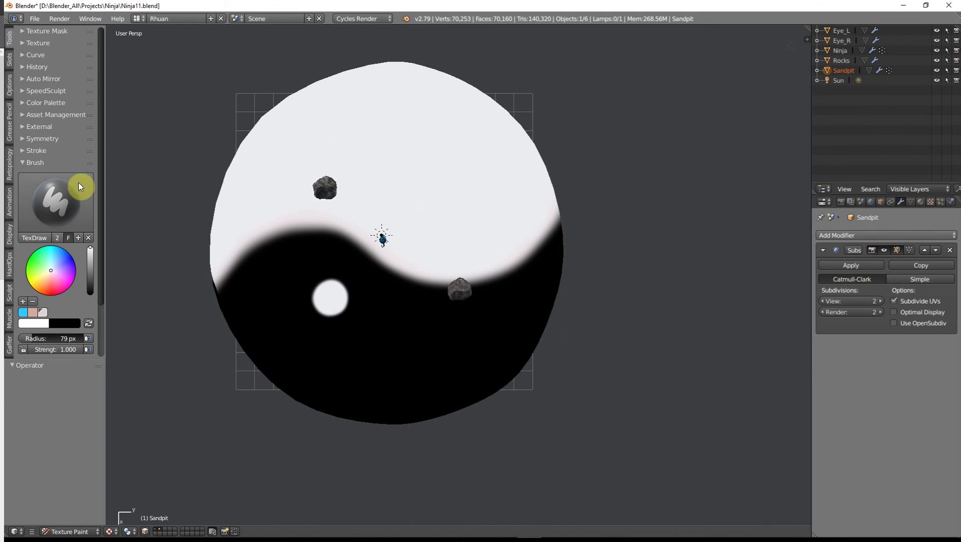
drag(92, 253, 92, 299)
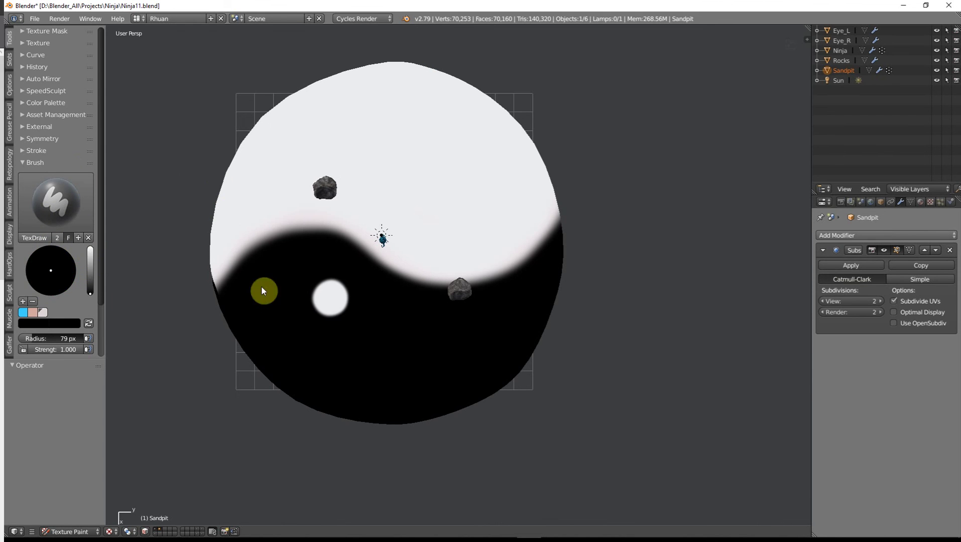
key(ctrl+Right)
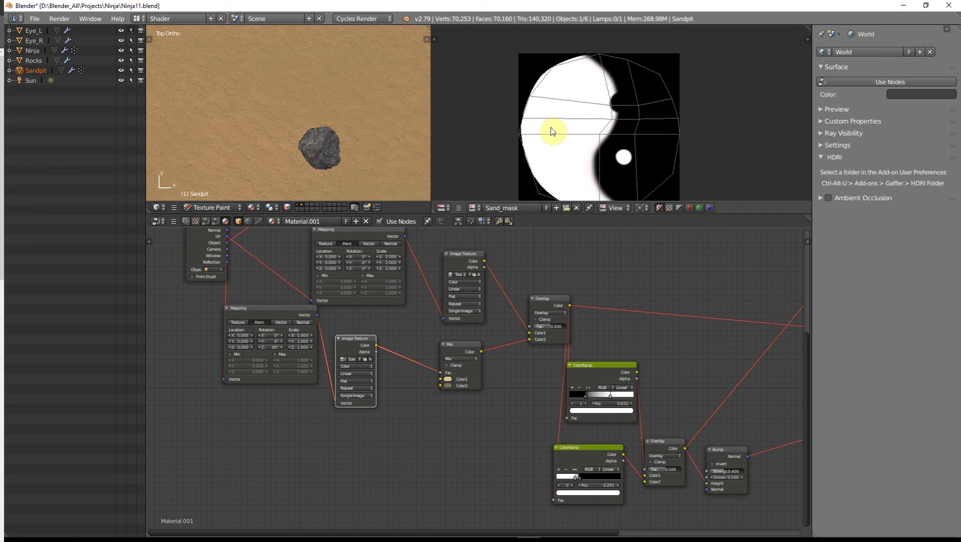
scroll(551, 129, down, 2)
scroll(551, 132, up, 1)
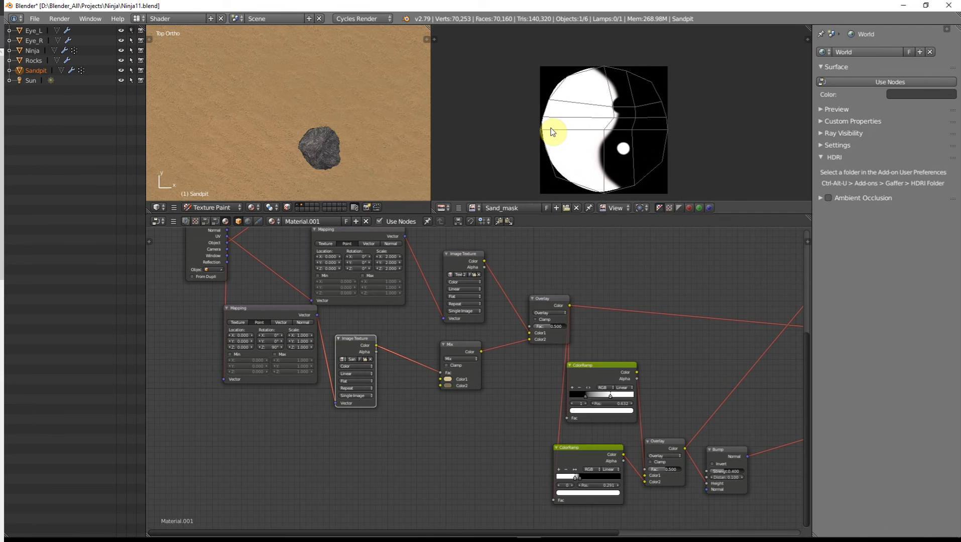
Save the painted mask image over Sand_mask.png and check how it falls on the sandpit in top view.
key(F3)
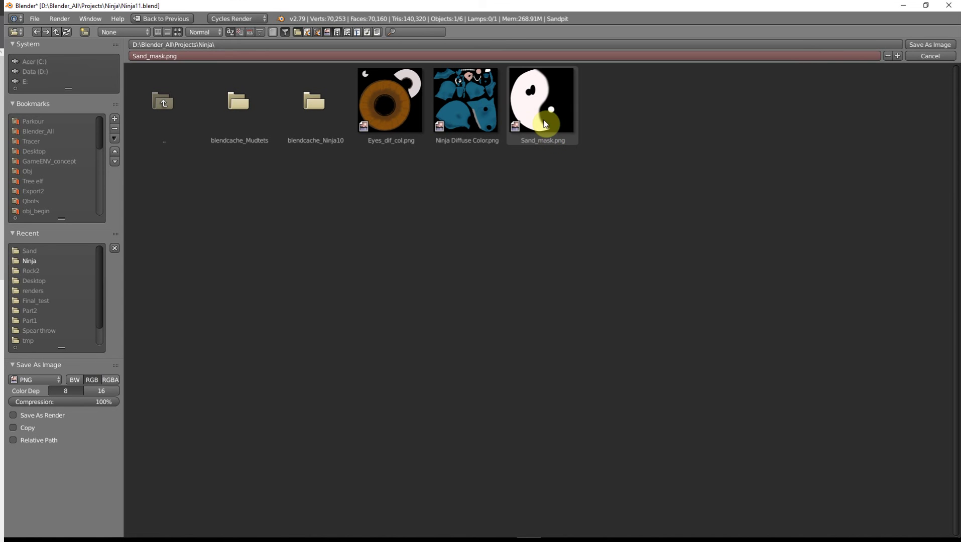
click(552, 121)
click(916, 44)
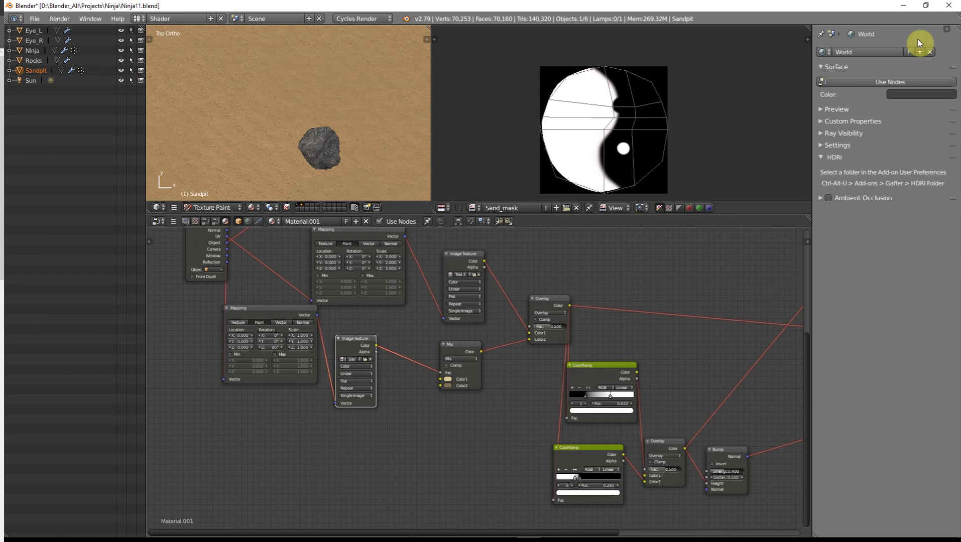
scroll(331, 152, down, 8)
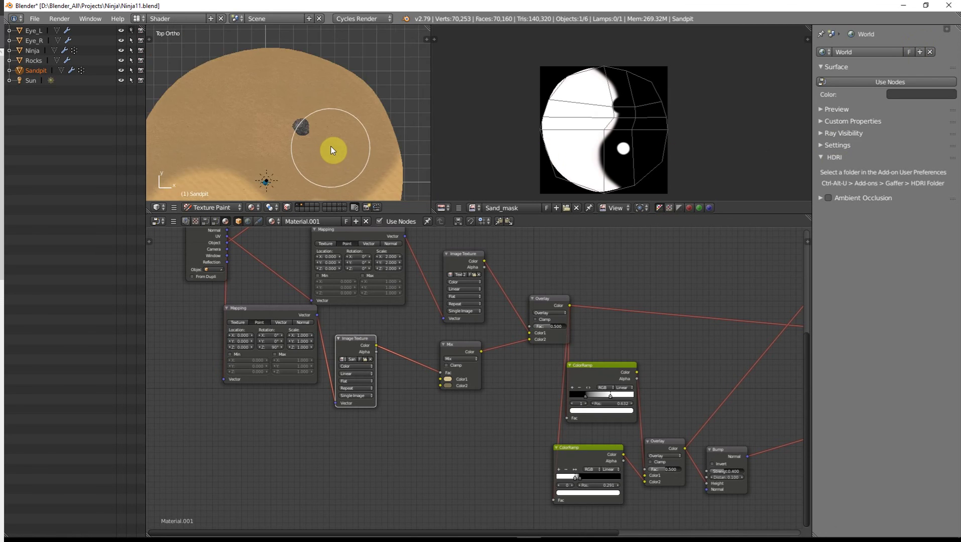
scroll(331, 152, up, 5)
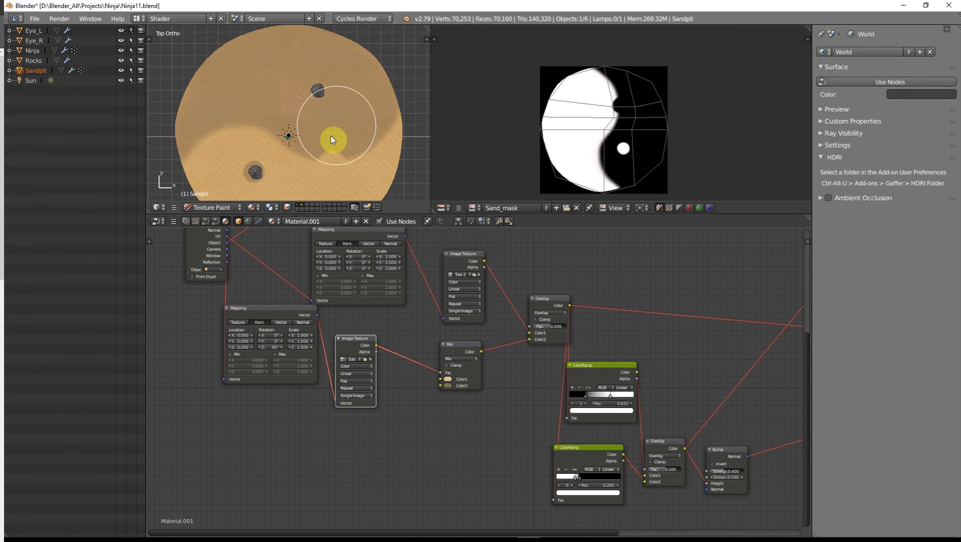
scroll(332, 139, down, 3)
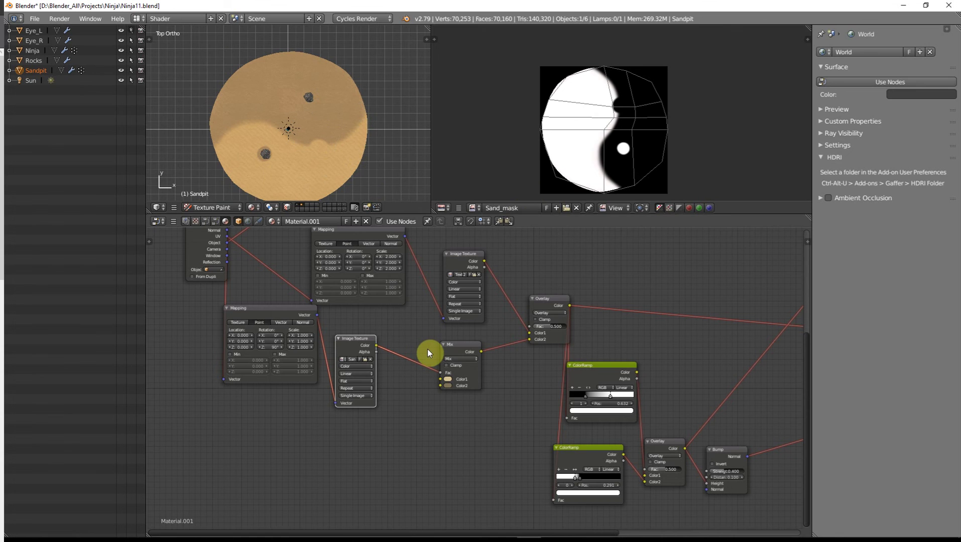
Cover the white dot with black paint and the black patch around the rock with white paint on the mask.
key(ctrl+Left)
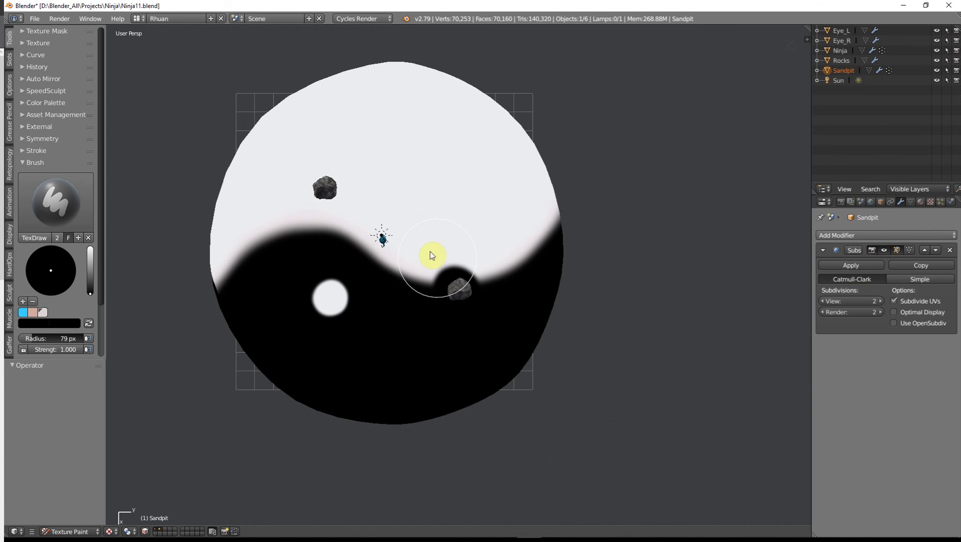
middle_drag(468, 310, 348, 319)
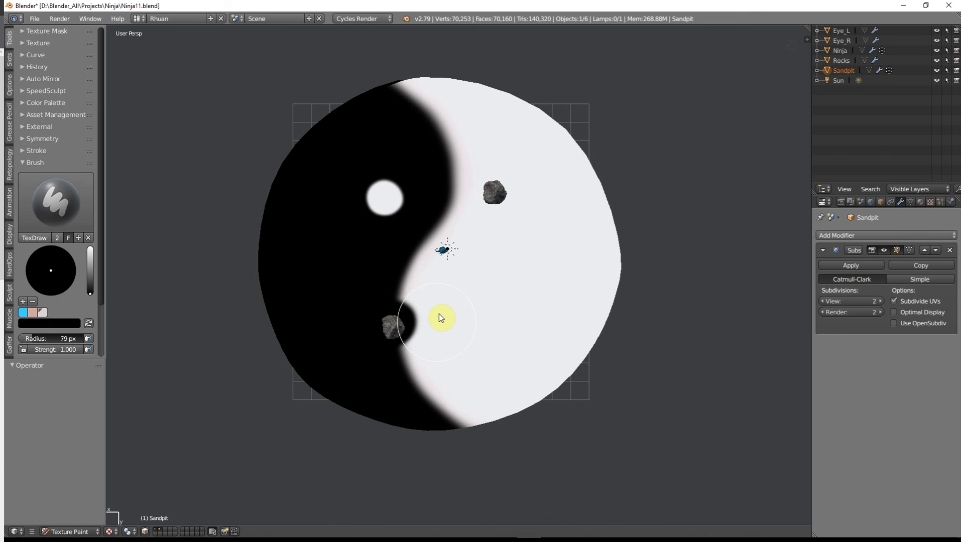
middle_drag(435, 317, 640, 303)
mouse_move(582, 323)
middle_down()
mouse_move(497, 349)
mouse_move(568, 337)
mouse_move(575, 296)
mouse_move(536, 337)
mouse_move(450, 353)
mouse_move(619, 356)
mouse_move(695, 341)
mouse_move(564, 315)
middle_up()
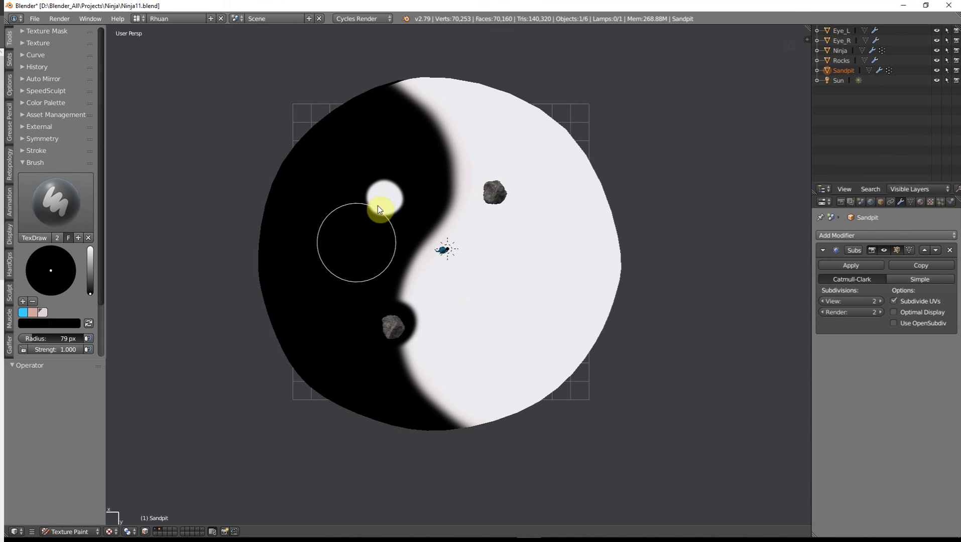
mouse_move(381, 199)
mouse_down()
mouse_move(394, 197)
mouse_move(366, 197)
mouse_up()
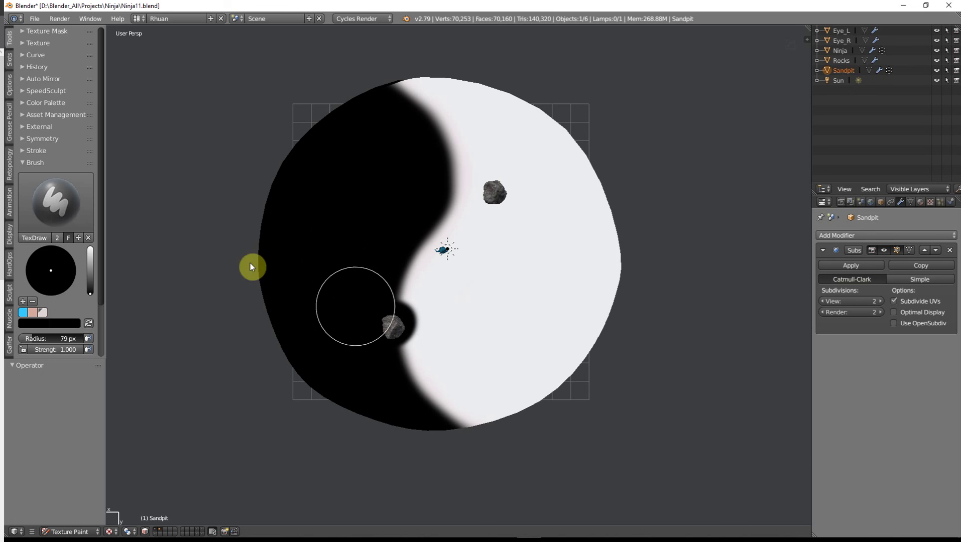
drag(91, 278, 90, 247)
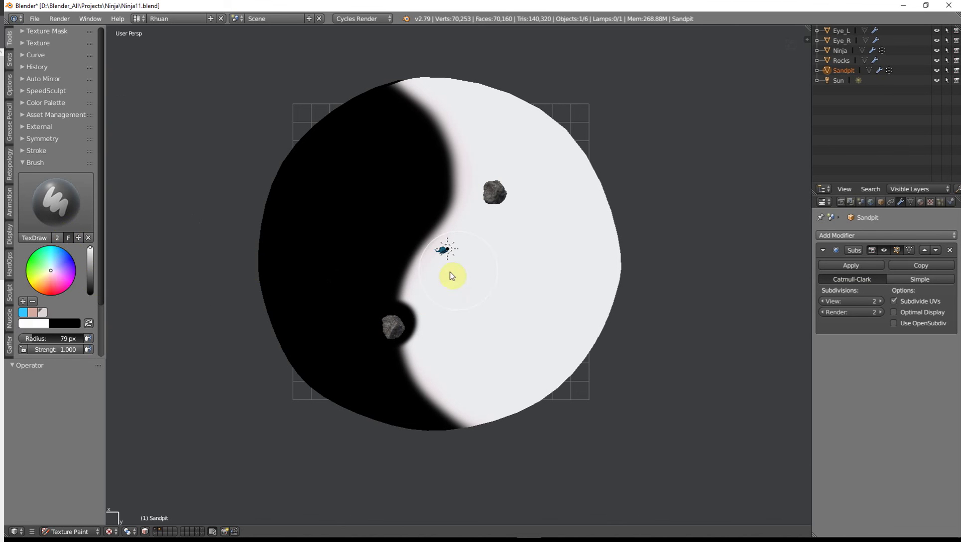
mouse_move(430, 299)
mouse_down()
mouse_move(434, 347)
mouse_move(431, 300)
mouse_move(436, 341)
mouse_move(426, 324)
mouse_move(440, 279)
mouse_move(500, 261)
mouse_move(427, 123)
mouse_move(444, 82)
mouse_move(409, 72)
mouse_move(526, 150)
mouse_move(468, 370)
mouse_move(460, 333)
mouse_up()
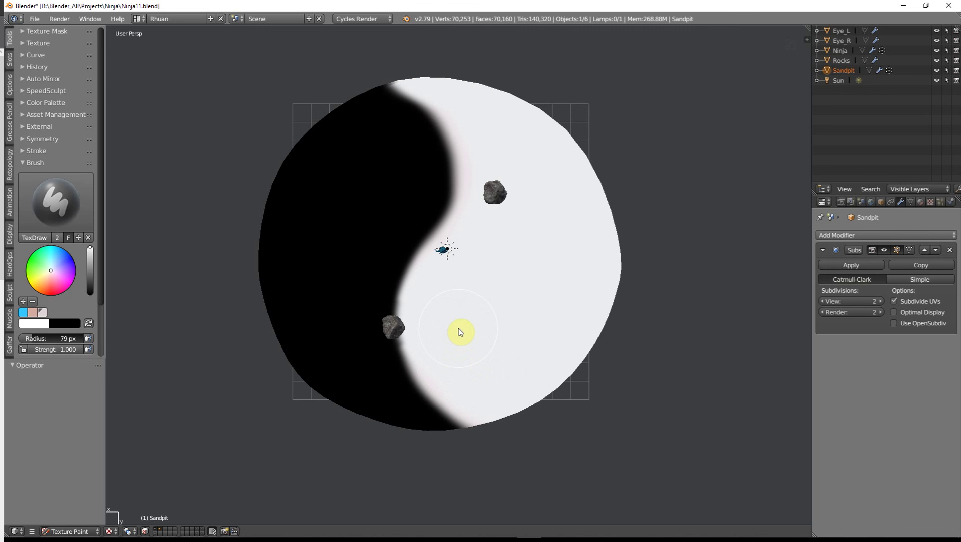
middle_drag(435, 347, 550, 353)
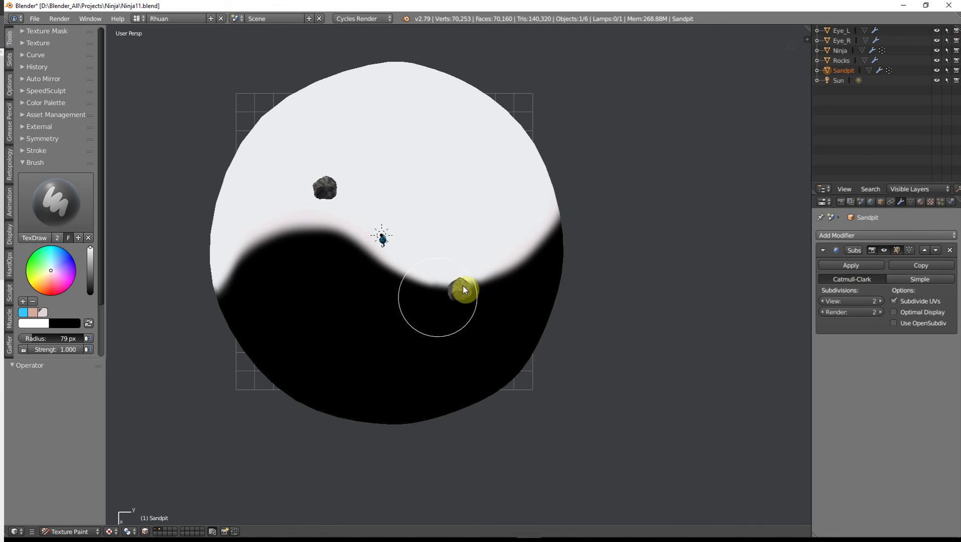
Paint the whole sandpit mask white, try a black S-shaped stroke between the two rocks, and undo that stroke.
mouse_move(444, 302)
mouse_down()
mouse_move(442, 251)
mouse_move(422, 337)
mouse_move(482, 387)
mouse_move(527, 291)
mouse_move(510, 364)
mouse_move(433, 398)
mouse_move(396, 456)
mouse_move(363, 410)
mouse_up()
drag(363, 406, 350, 447)
mouse_move(347, 68)
mouse_down()
mouse_move(390, 114)
mouse_move(409, 169)
mouse_move(392, 241)
mouse_move(343, 286)
mouse_move(340, 362)
mouse_move(385, 428)
mouse_move(432, 404)
mouse_up()
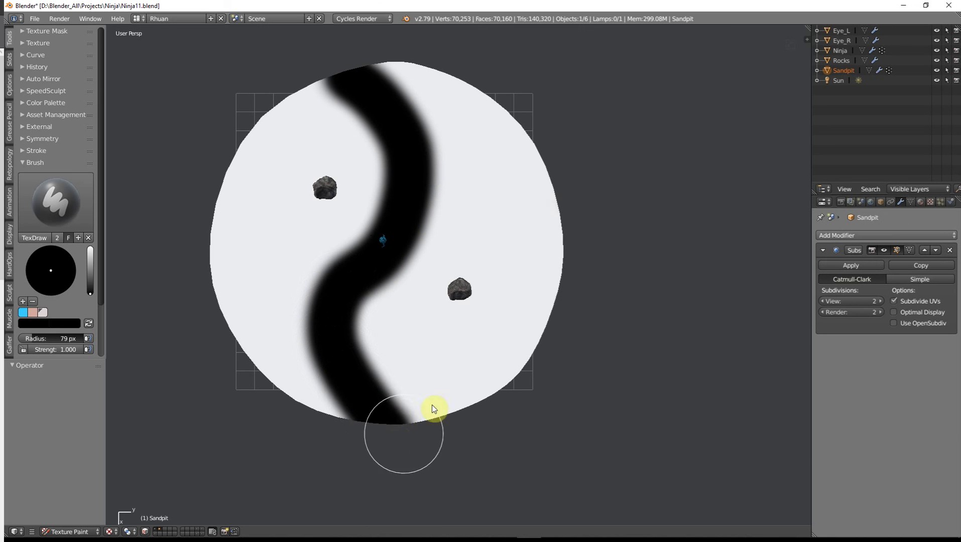
key(ctrl+z)
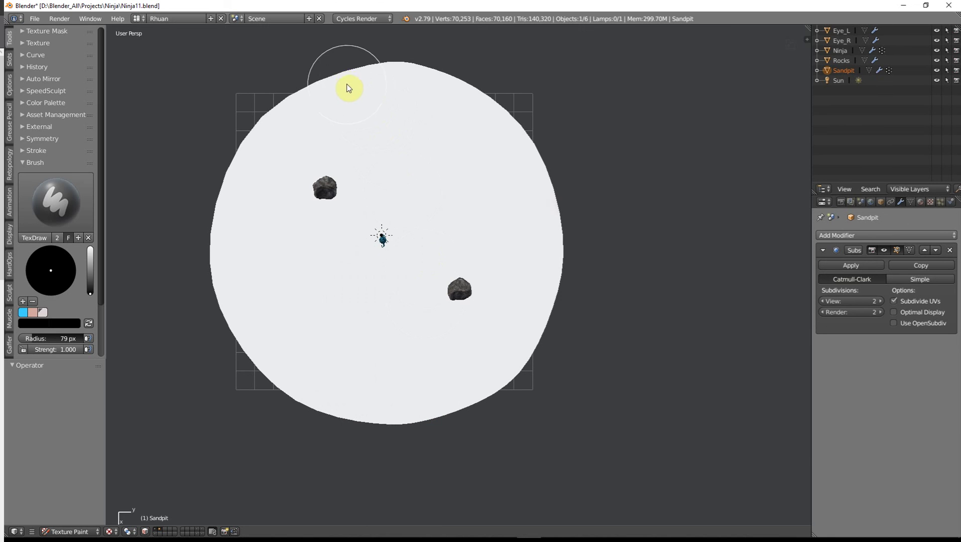
Paint one half of the sandpit black up to an S-shaped divide between the rocks, and refine the curve in white.
mouse_move(343, 86)
mouse_down()
mouse_move(361, 89)
mouse_move(396, 130)
mouse_move(409, 171)
mouse_move(402, 224)
mouse_move(363, 294)
mouse_move(365, 353)
mouse_move(425, 454)
mouse_move(434, 387)
mouse_move(347, 407)
mouse_move(367, 414)
mouse_move(318, 318)
mouse_move(346, 415)
mouse_move(310, 394)
mouse_move(248, 261)
mouse_move(249, 228)
mouse_move(317, 305)
mouse_move(377, 165)
mouse_move(323, 116)
mouse_move(316, 202)
mouse_move(273, 282)
mouse_move(257, 236)
mouse_move(257, 145)
mouse_move(241, 245)
mouse_move(252, 380)
mouse_move(298, 360)
mouse_move(76, 284)
mouse_move(91, 245)
mouse_up()
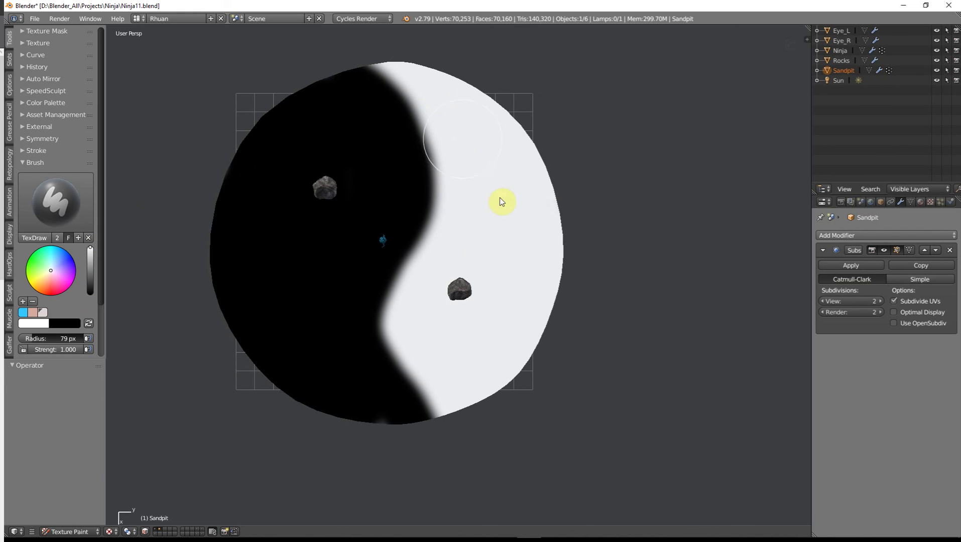
mouse_move(453, 356)
mouse_down()
mouse_move(461, 399)
mouse_move(435, 376)
mouse_move(405, 324)
mouse_move(452, 205)
mouse_move(453, 137)
mouse_move(406, 66)
mouse_up()
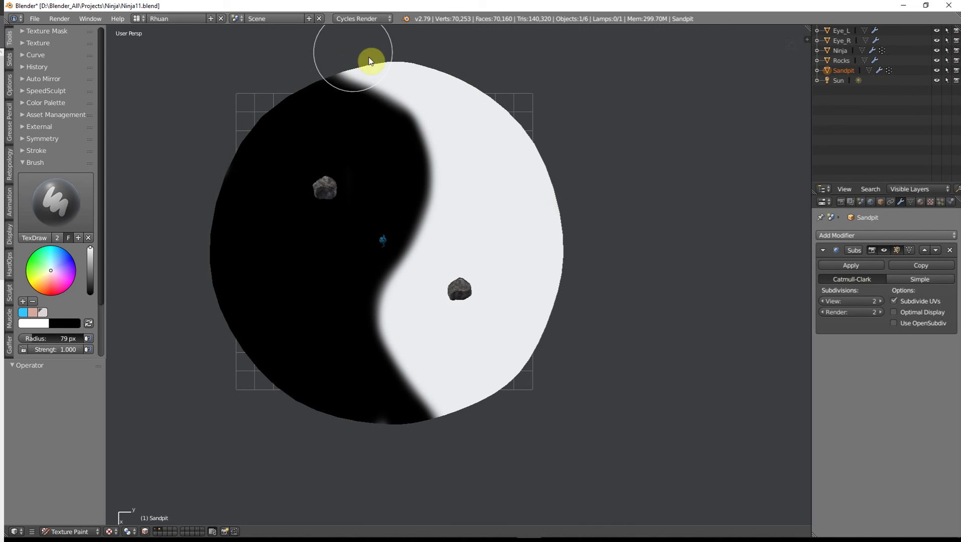
mouse_move(459, 182)
mouse_down()
mouse_move(408, 317)
mouse_move(408, 342)
mouse_move(404, 333)
mouse_move(424, 380)
mouse_move(452, 410)
mouse_move(403, 360)
mouse_move(390, 321)
mouse_move(453, 180)
mouse_move(435, 85)
mouse_up()
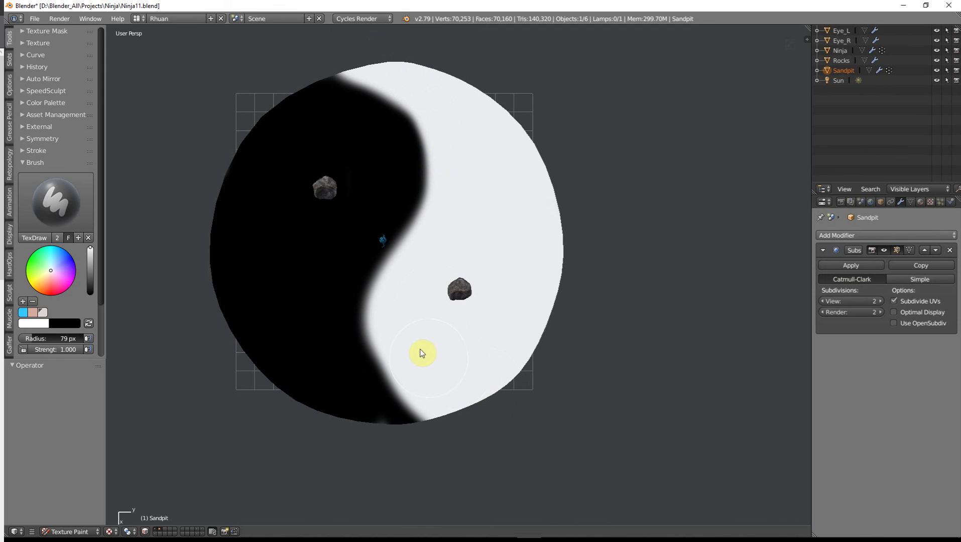
In top view, paint a white dot around the rock in the black half of the mask.
mouse_move(499, 433)
middle_down()
mouse_move(574, 351)
mouse_move(584, 394)
mouse_move(491, 415)
mouse_move(562, 201)
middle_up()
key(KP_7)
scroll(494, 405, up, 8)
mouse_move(389, 312)
mouse_down()
mouse_move(370, 309)
mouse_move(368, 337)
mouse_move(396, 353)
mouse_move(417, 335)
mouse_move(418, 311)
mouse_move(392, 289)
mouse_move(364, 328)
mouse_move(400, 335)
mouse_move(391, 314)
mouse_up()
scroll(512, 312, down, 3)
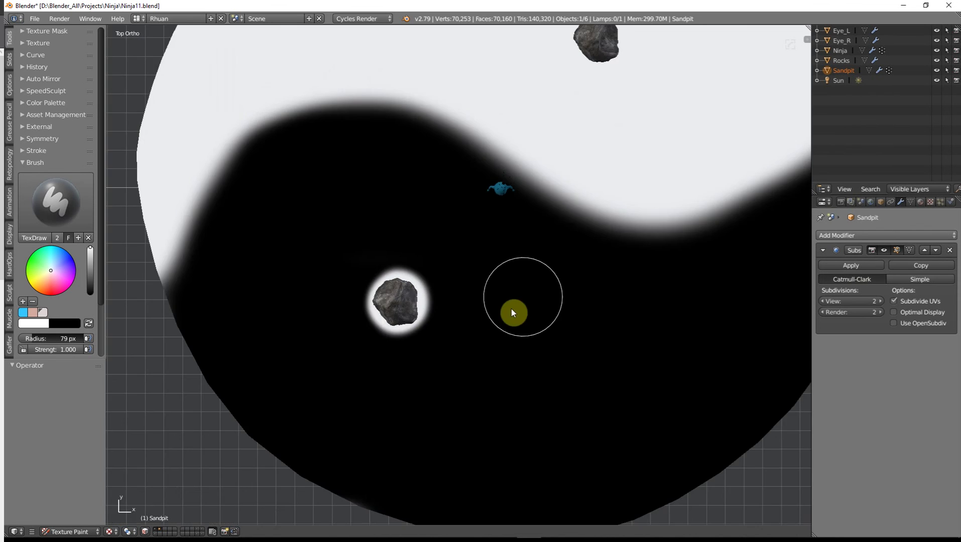
Set the brush colour to black and paint a black dot around the rock in the white half.
shift+middle_drag(562, 223, 426, 429)
scroll(484, 318, up, 3)
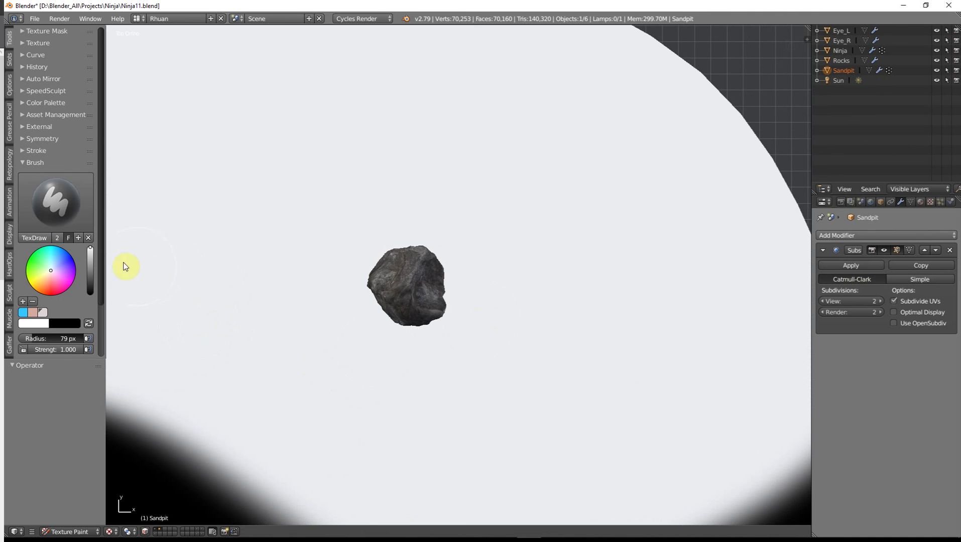
drag(90, 251, 91, 295)
scroll(414, 285, up, 2)
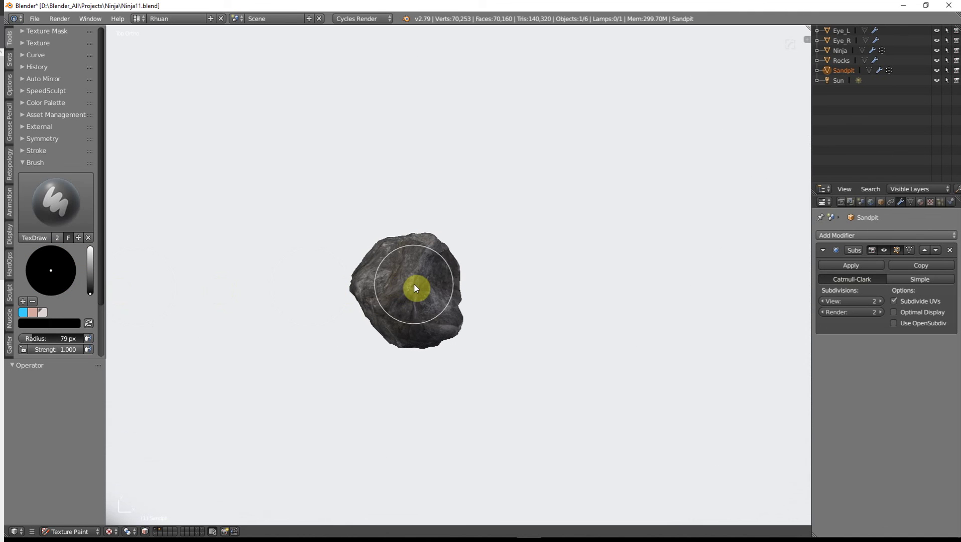
mouse_move(413, 284)
mouse_down()
mouse_move(401, 286)
mouse_move(435, 275)
mouse_move(381, 268)
mouse_move(368, 285)
mouse_move(377, 270)
mouse_move(365, 320)
mouse_move(377, 251)
mouse_move(457, 281)
mouse_move(435, 341)
mouse_move(407, 334)
mouse_up()
scroll(467, 312, down, 4)
scroll(466, 312, down, 8)
scroll(489, 316, up, 4)
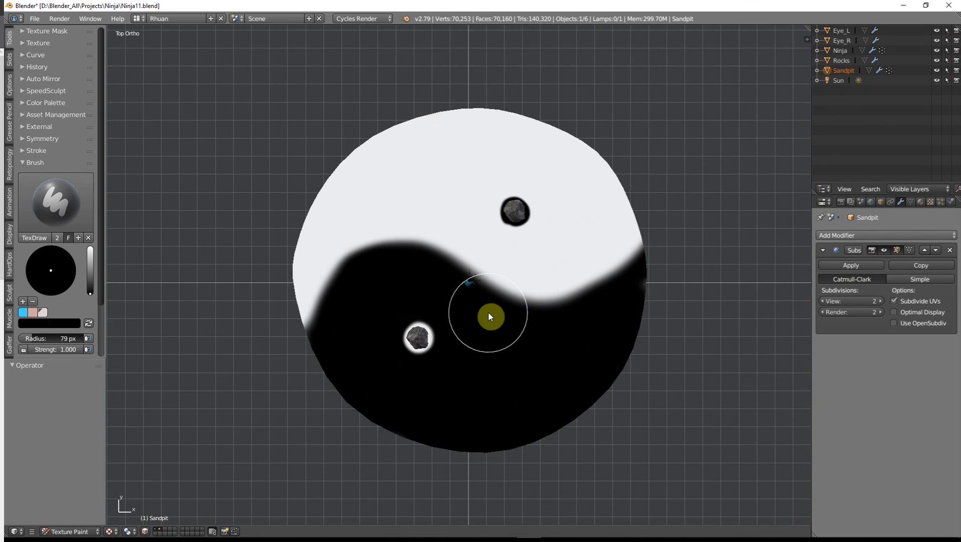
Return the Sandpit to Object Mode and compare the dots with the rocks in the Shader layout's top view.
key(Tab)
key(ctrl+Left)
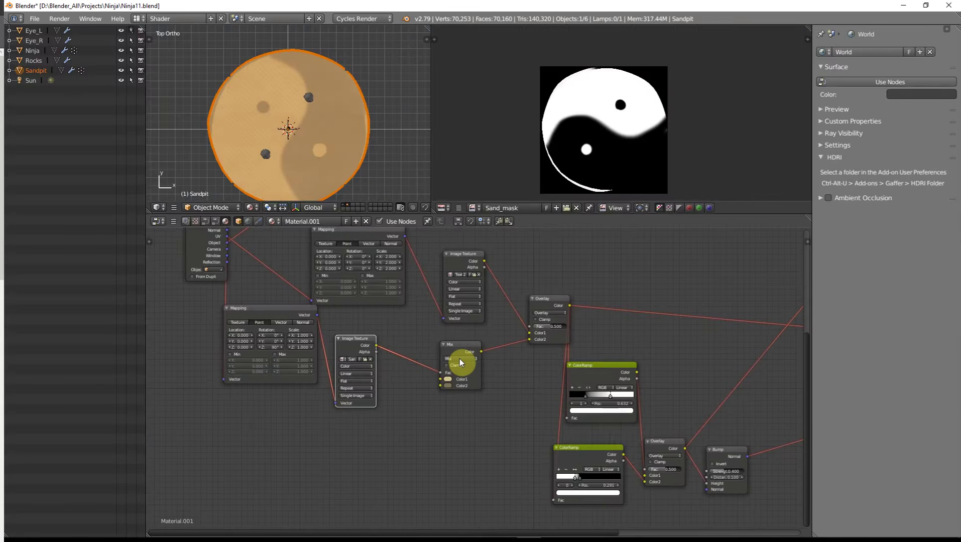
key(ctrl+Up)
key(ctrl+Right)
key(ctrl+Right)
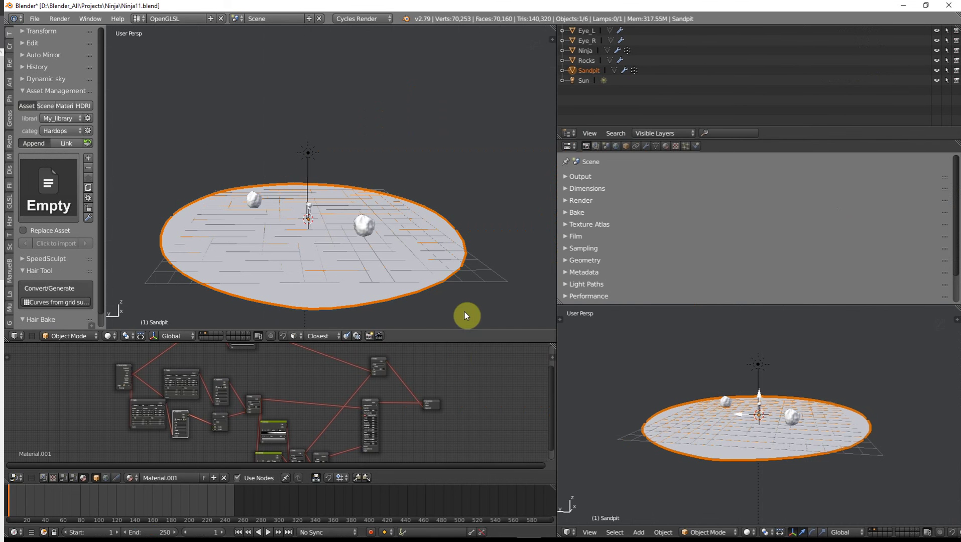
key(ctrl+Right)
key(ctrl+Right)
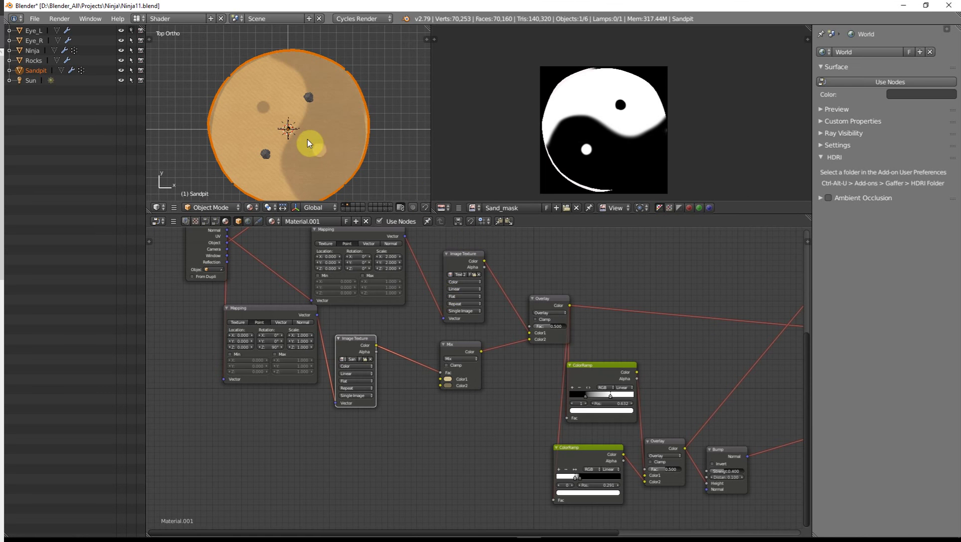
scroll(310, 135, up, 1)
scroll(310, 135, down, 3)
scroll(321, 147, up, 2)
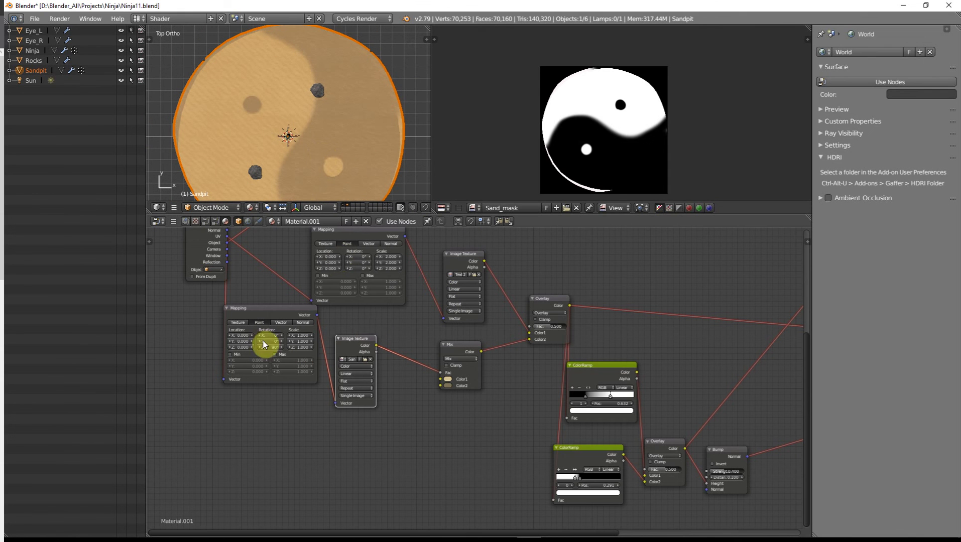